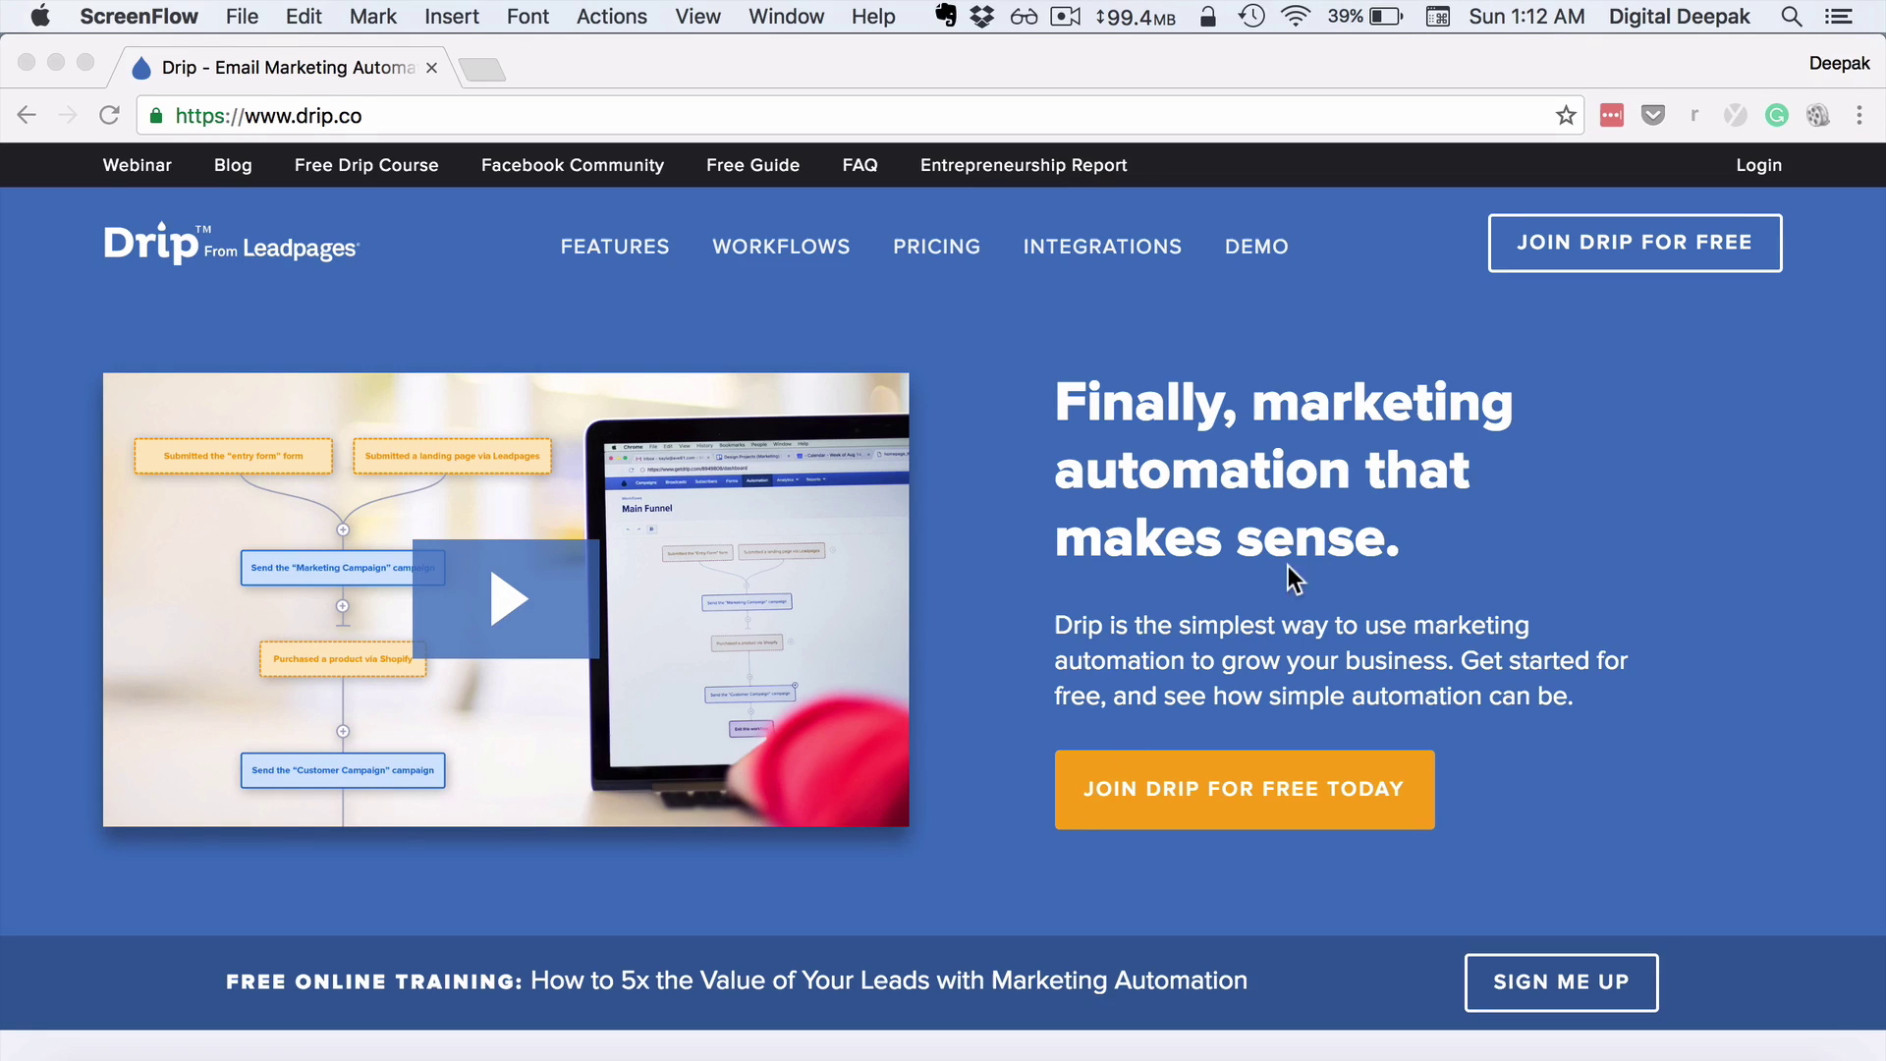
Step: Log in from the drip.co site to reach the account dashboard
left_click(1750, 169)
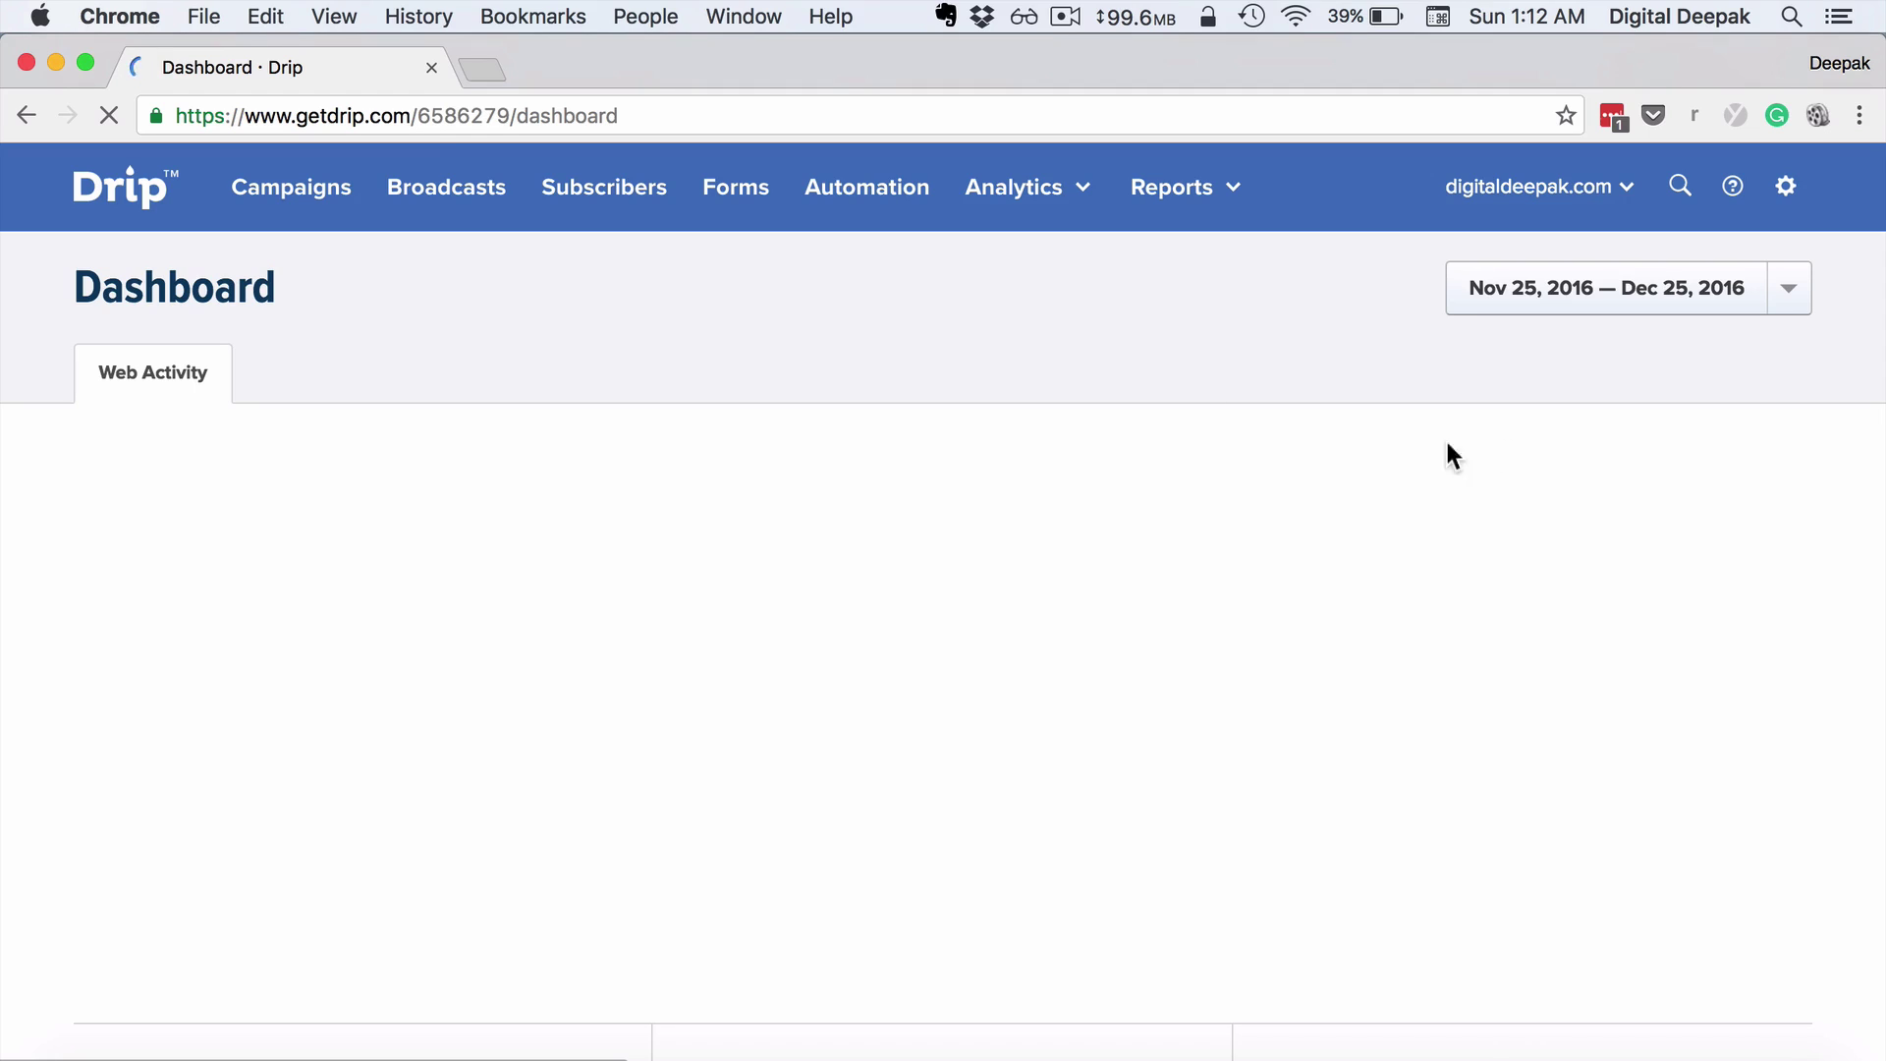
left_click(400, 118)
left_click_drag(400, 118, 248, 118)
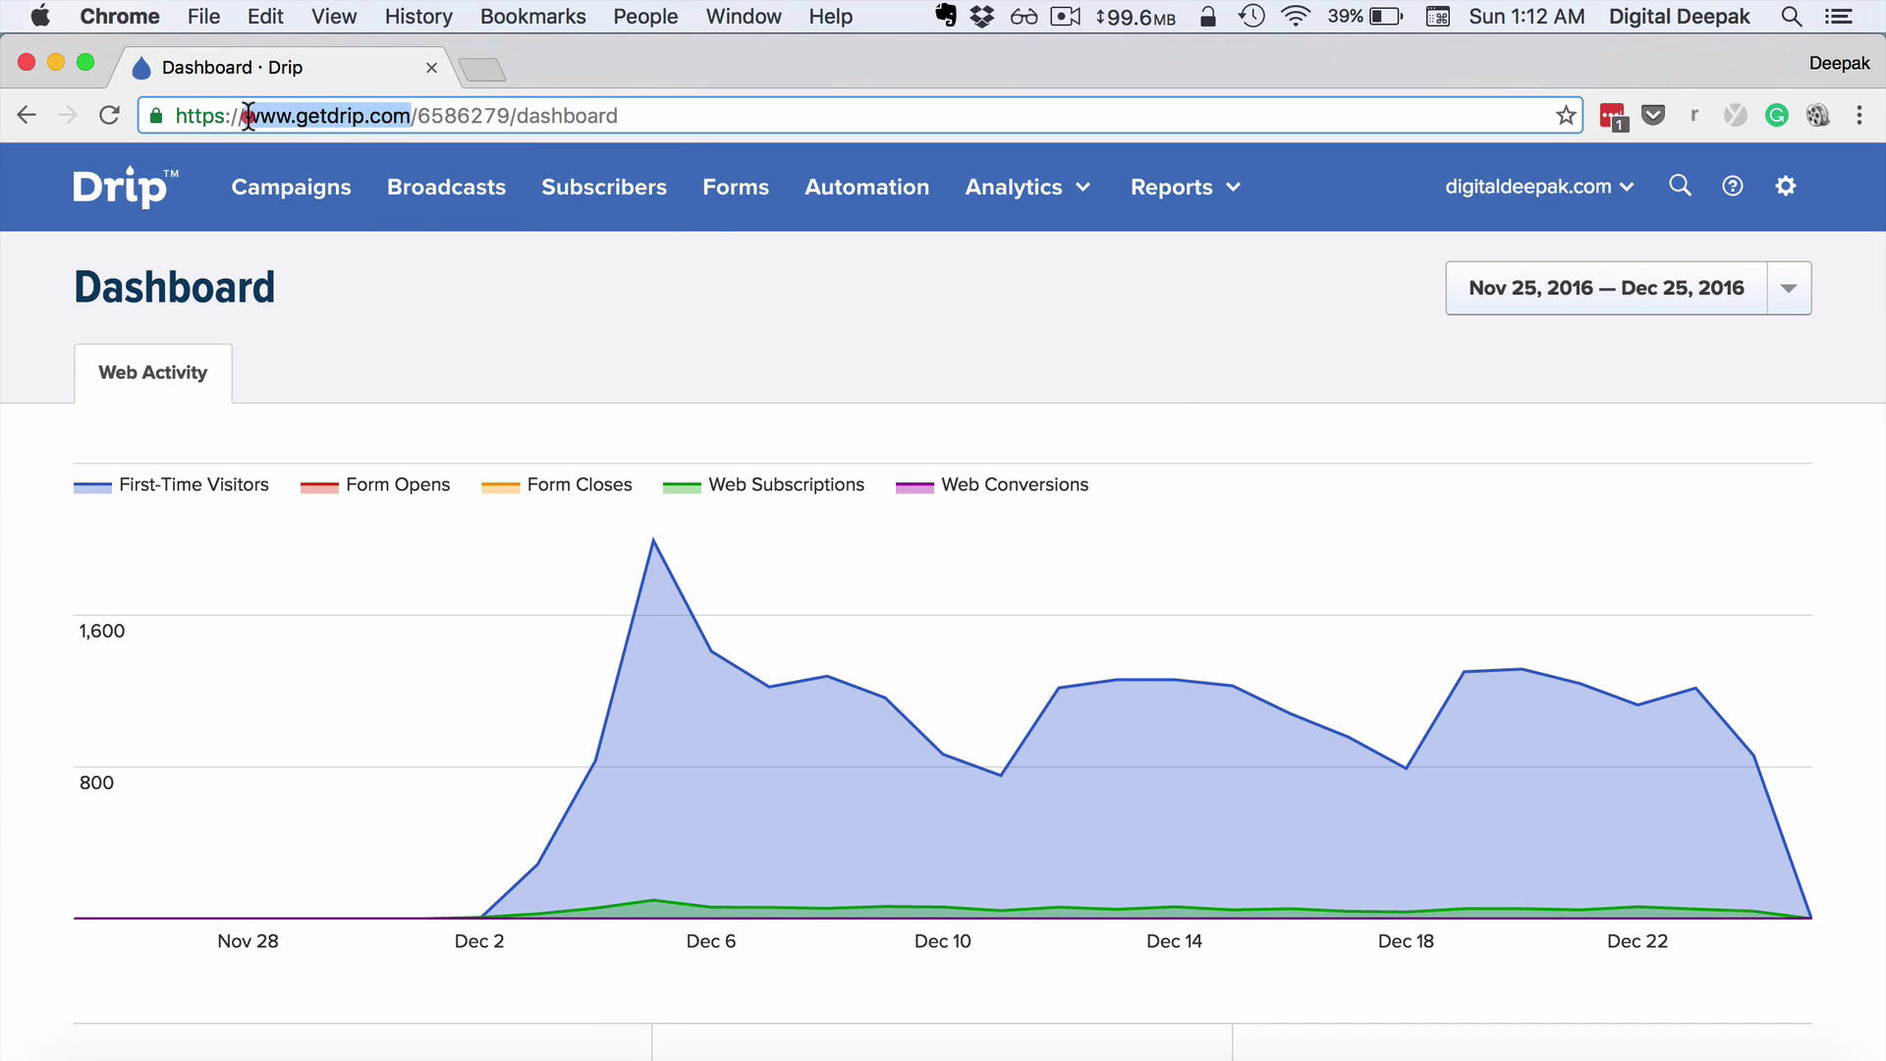
left_click(397, 118)
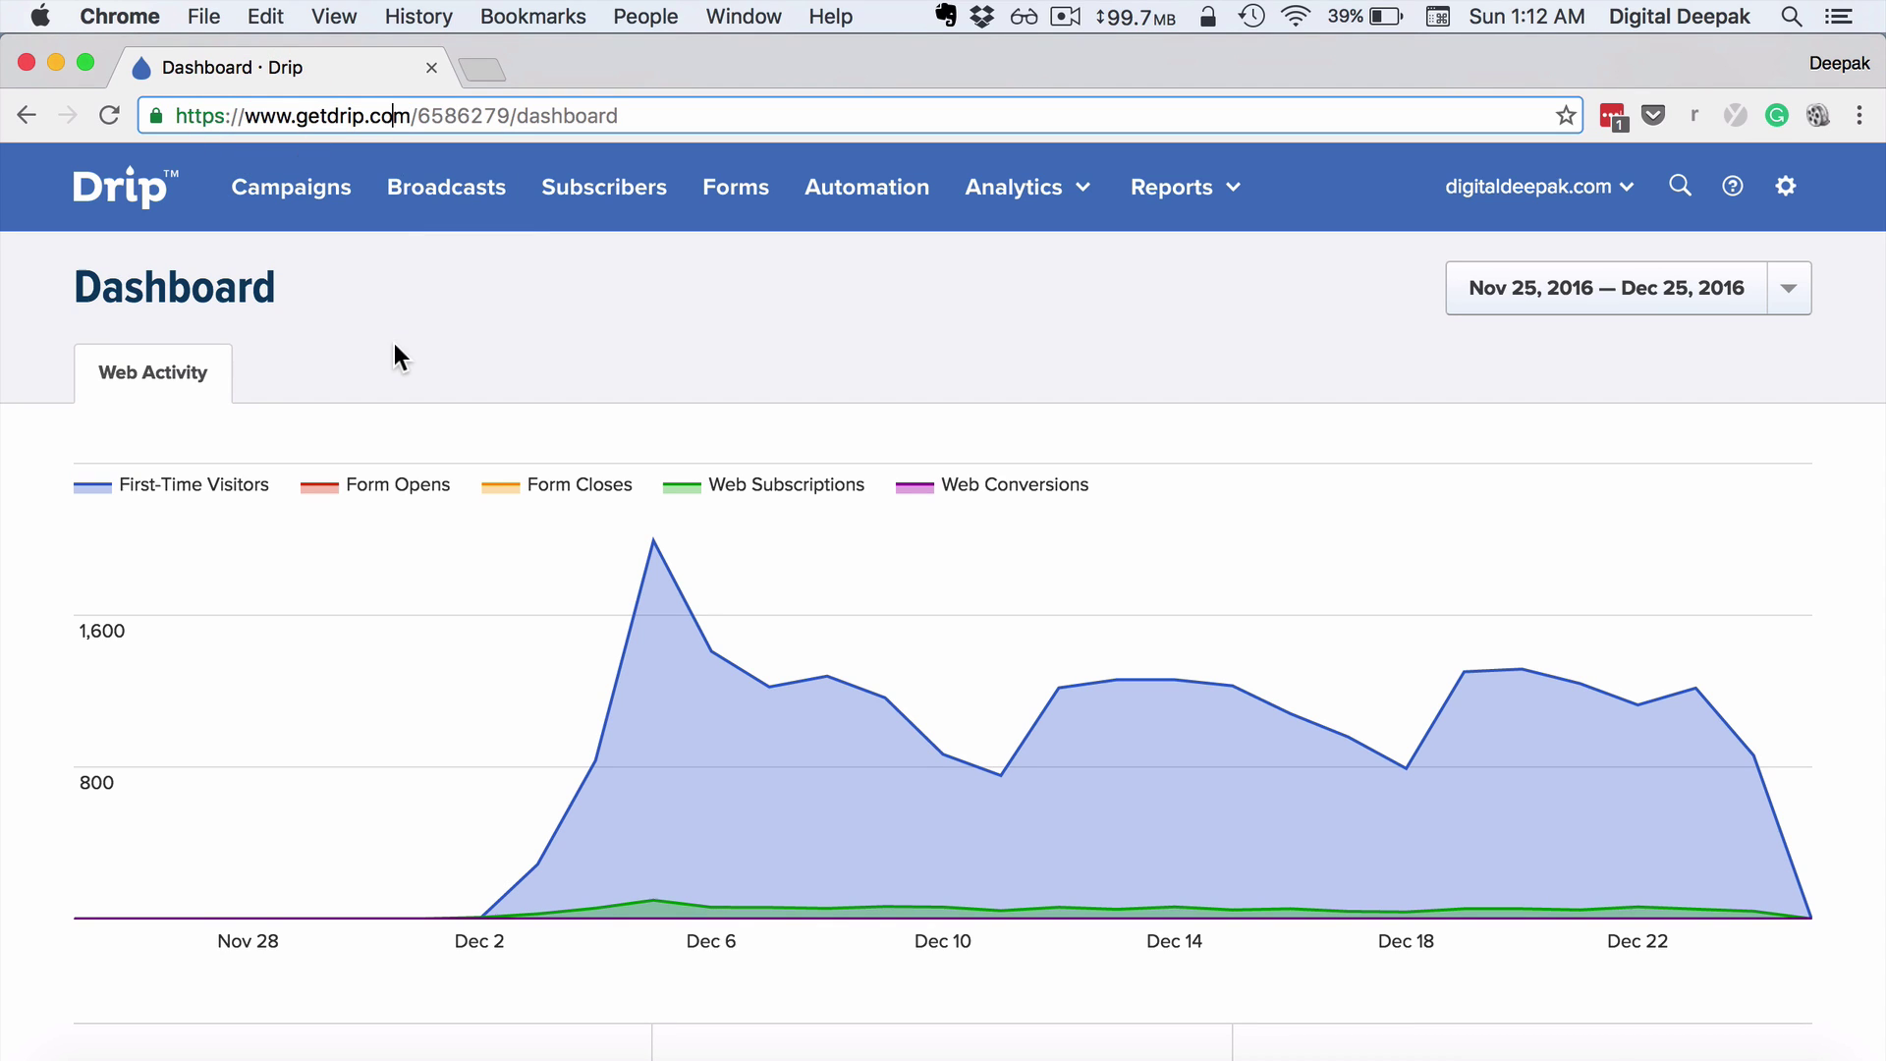
scroll(393, 344, "down", 3)
scroll(393, 344, "up", 3)
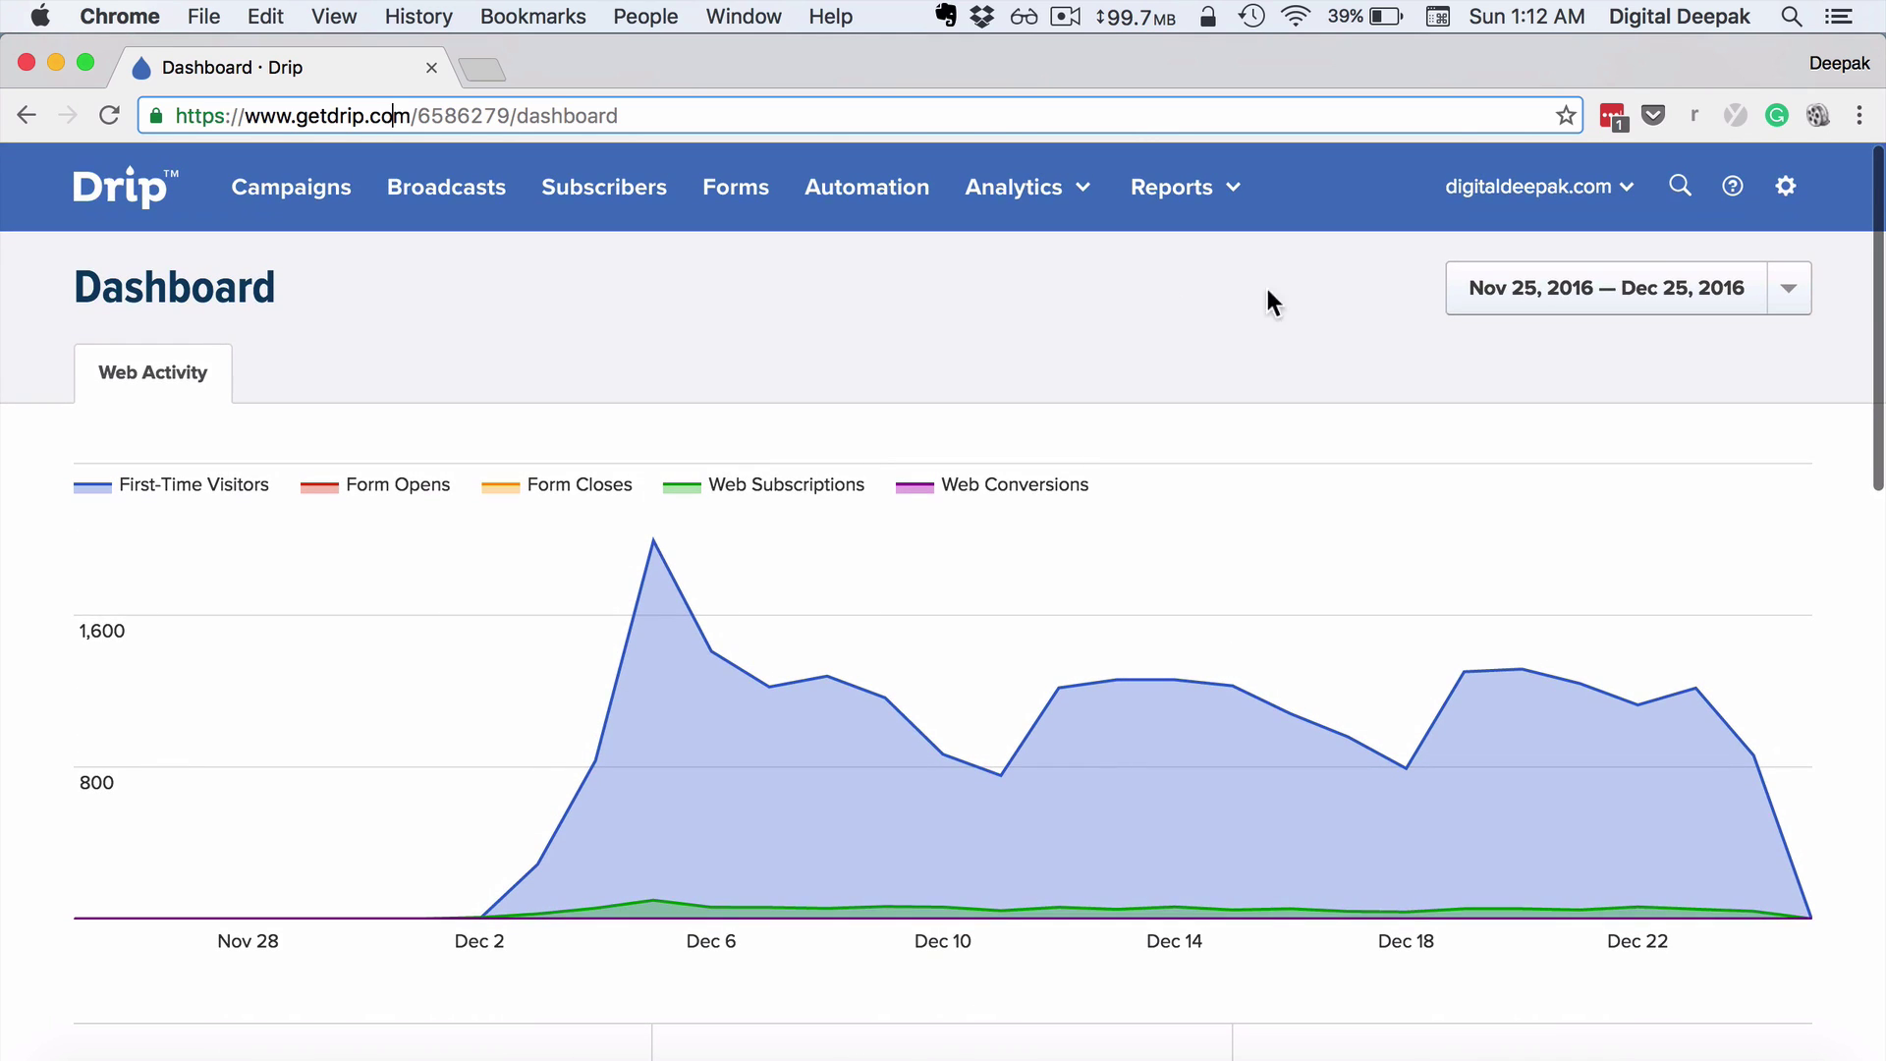
Step: From the gear menu, open Site Setup in a new browser tab and switch to it
left_click(1792, 218)
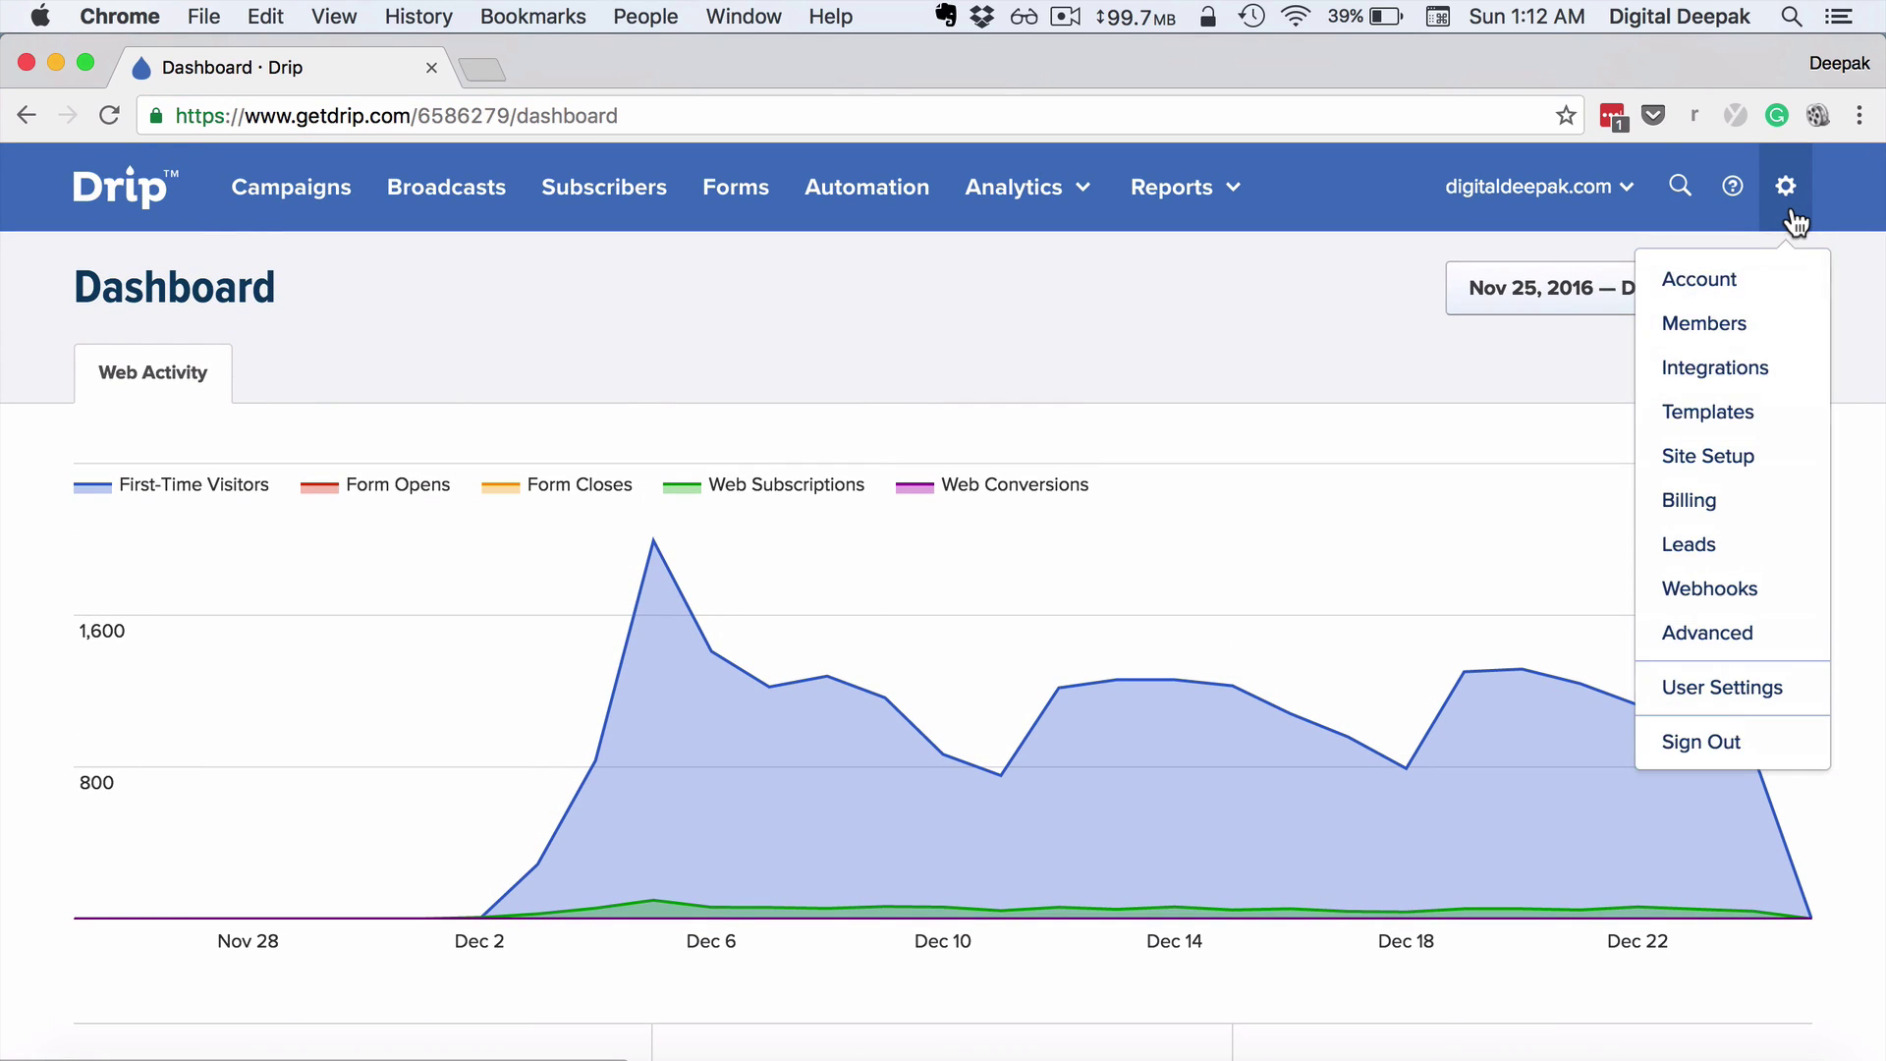
right_click(1734, 473)
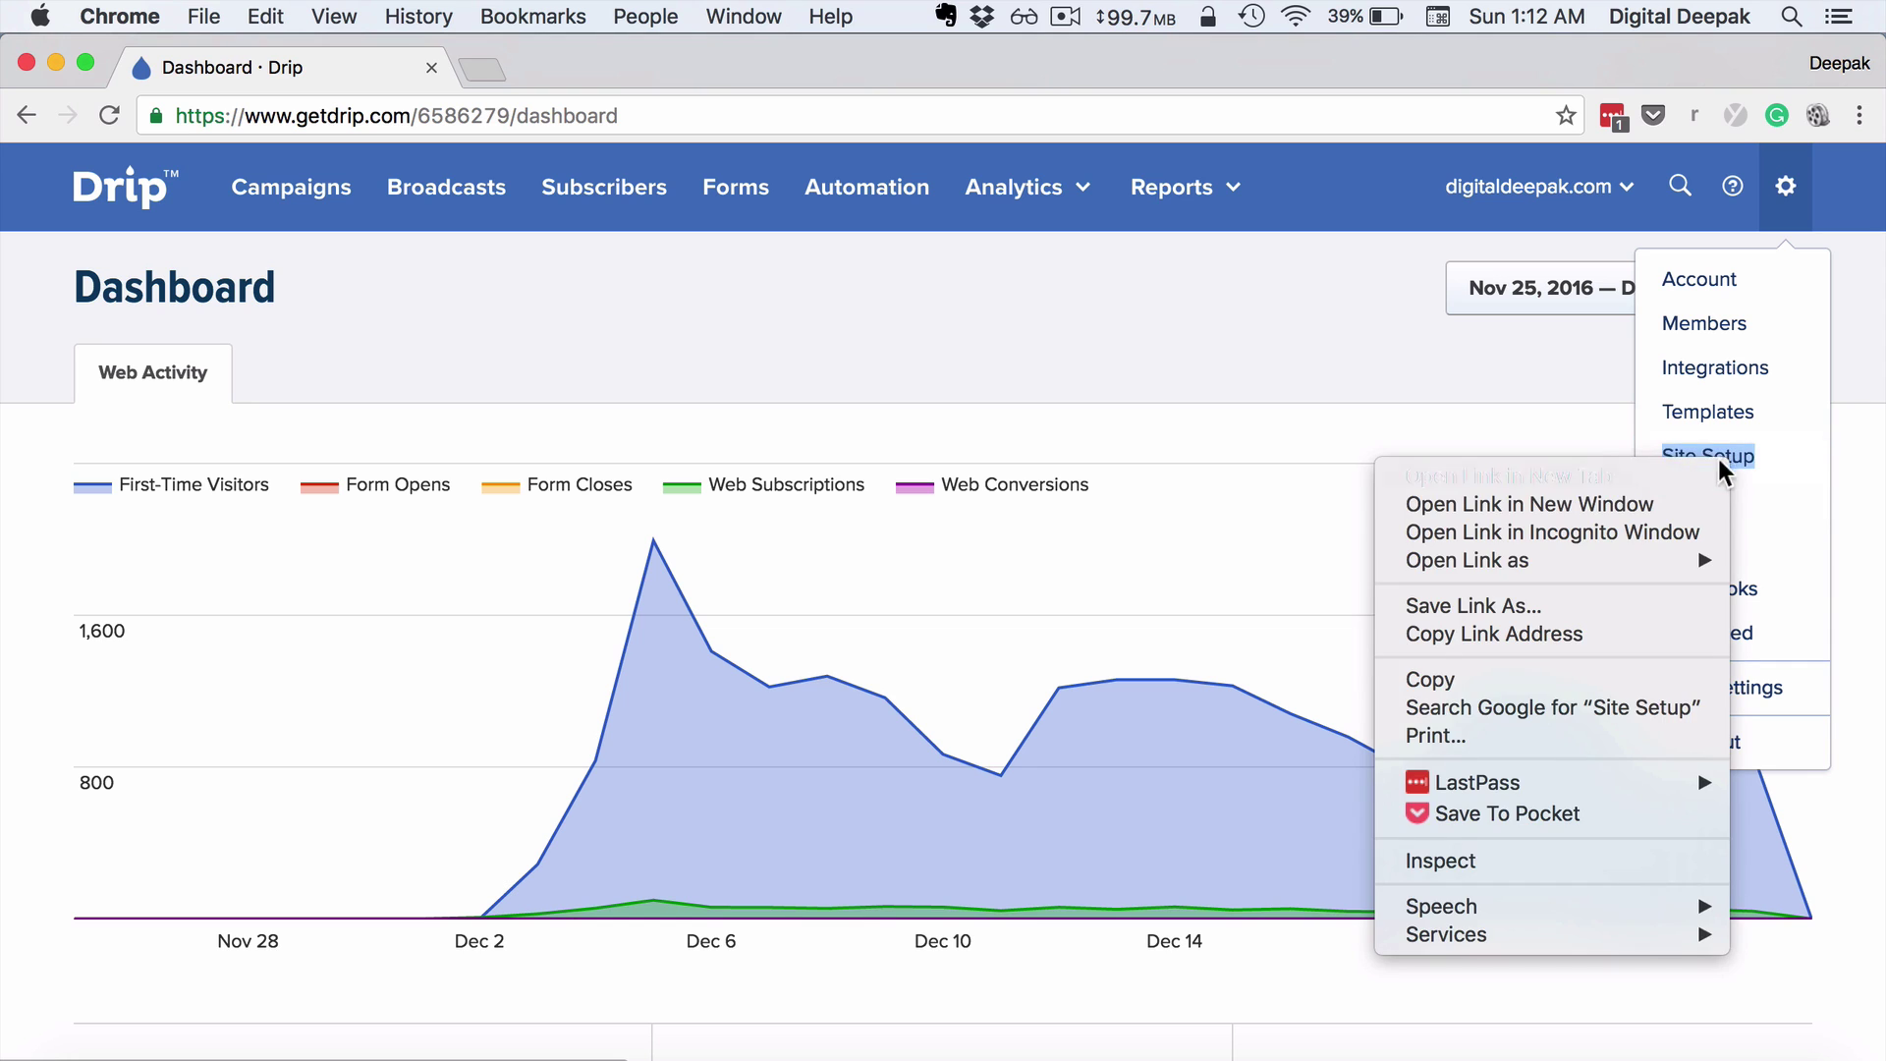
left_click(1648, 468)
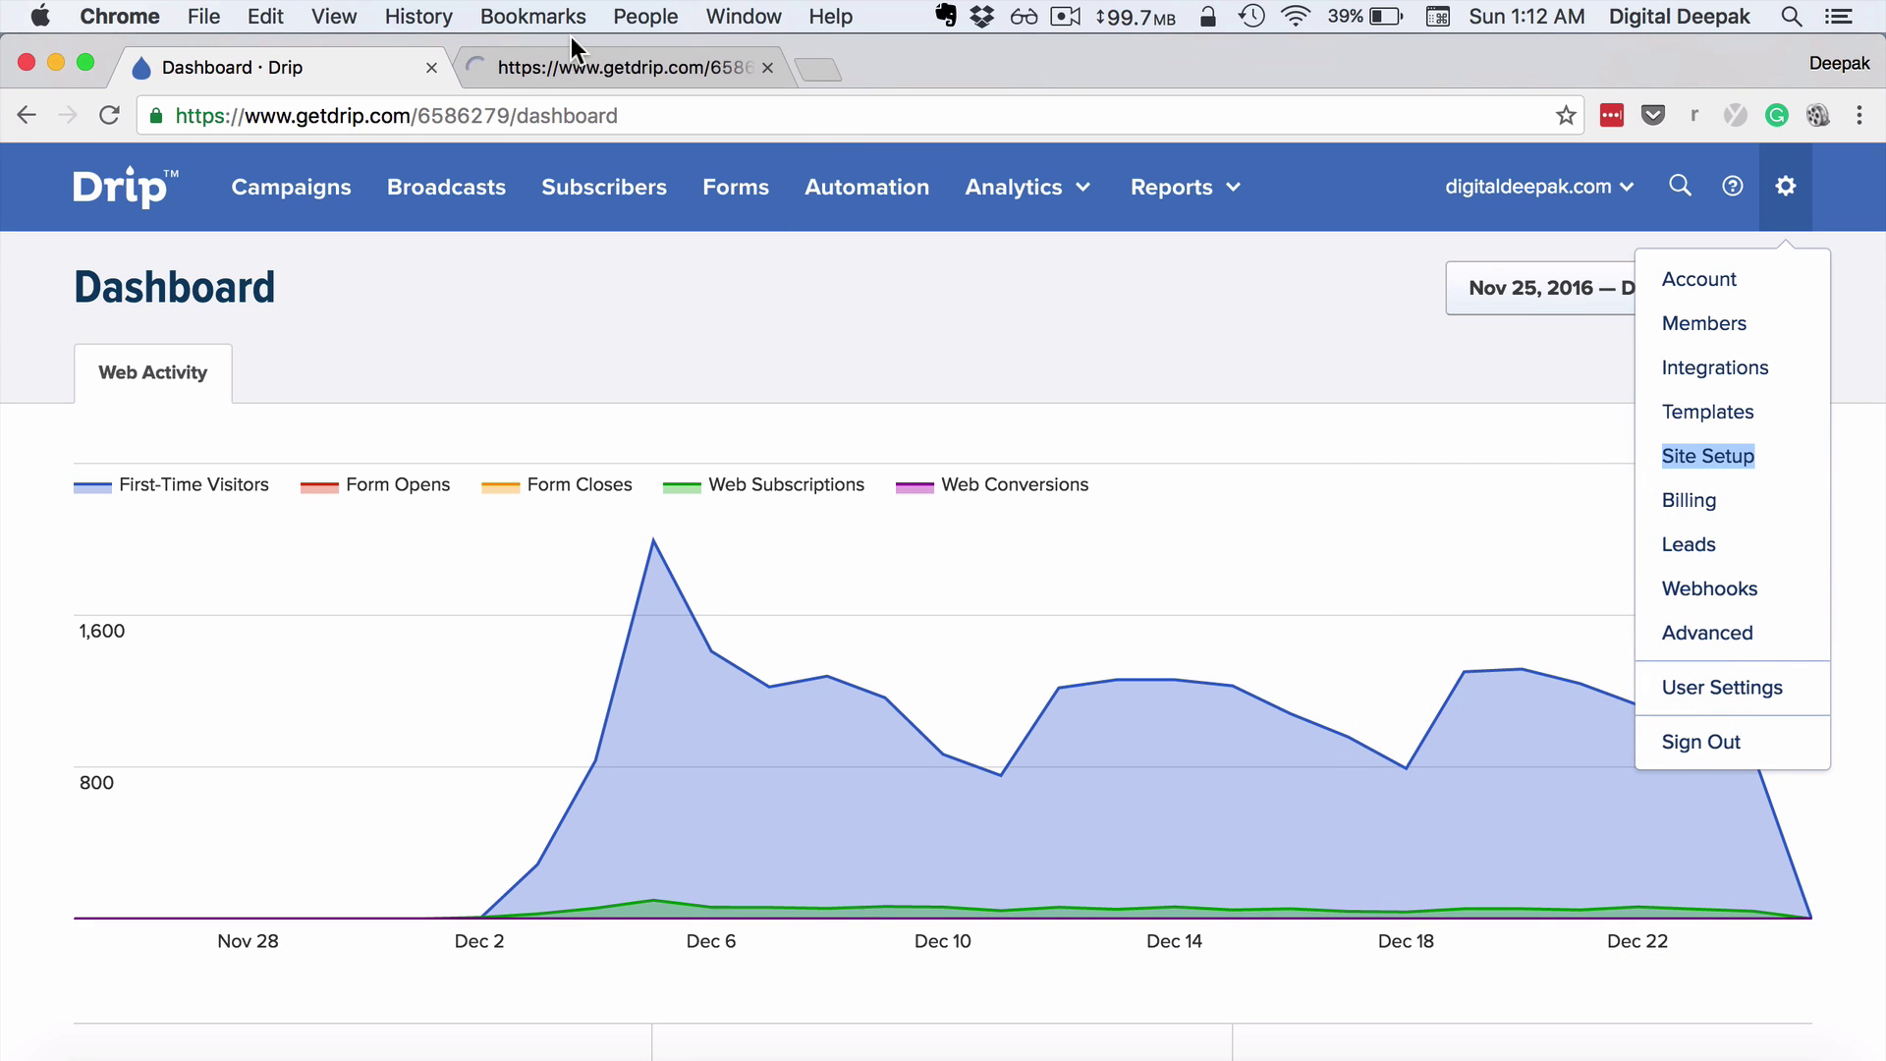
left_click(540, 59)
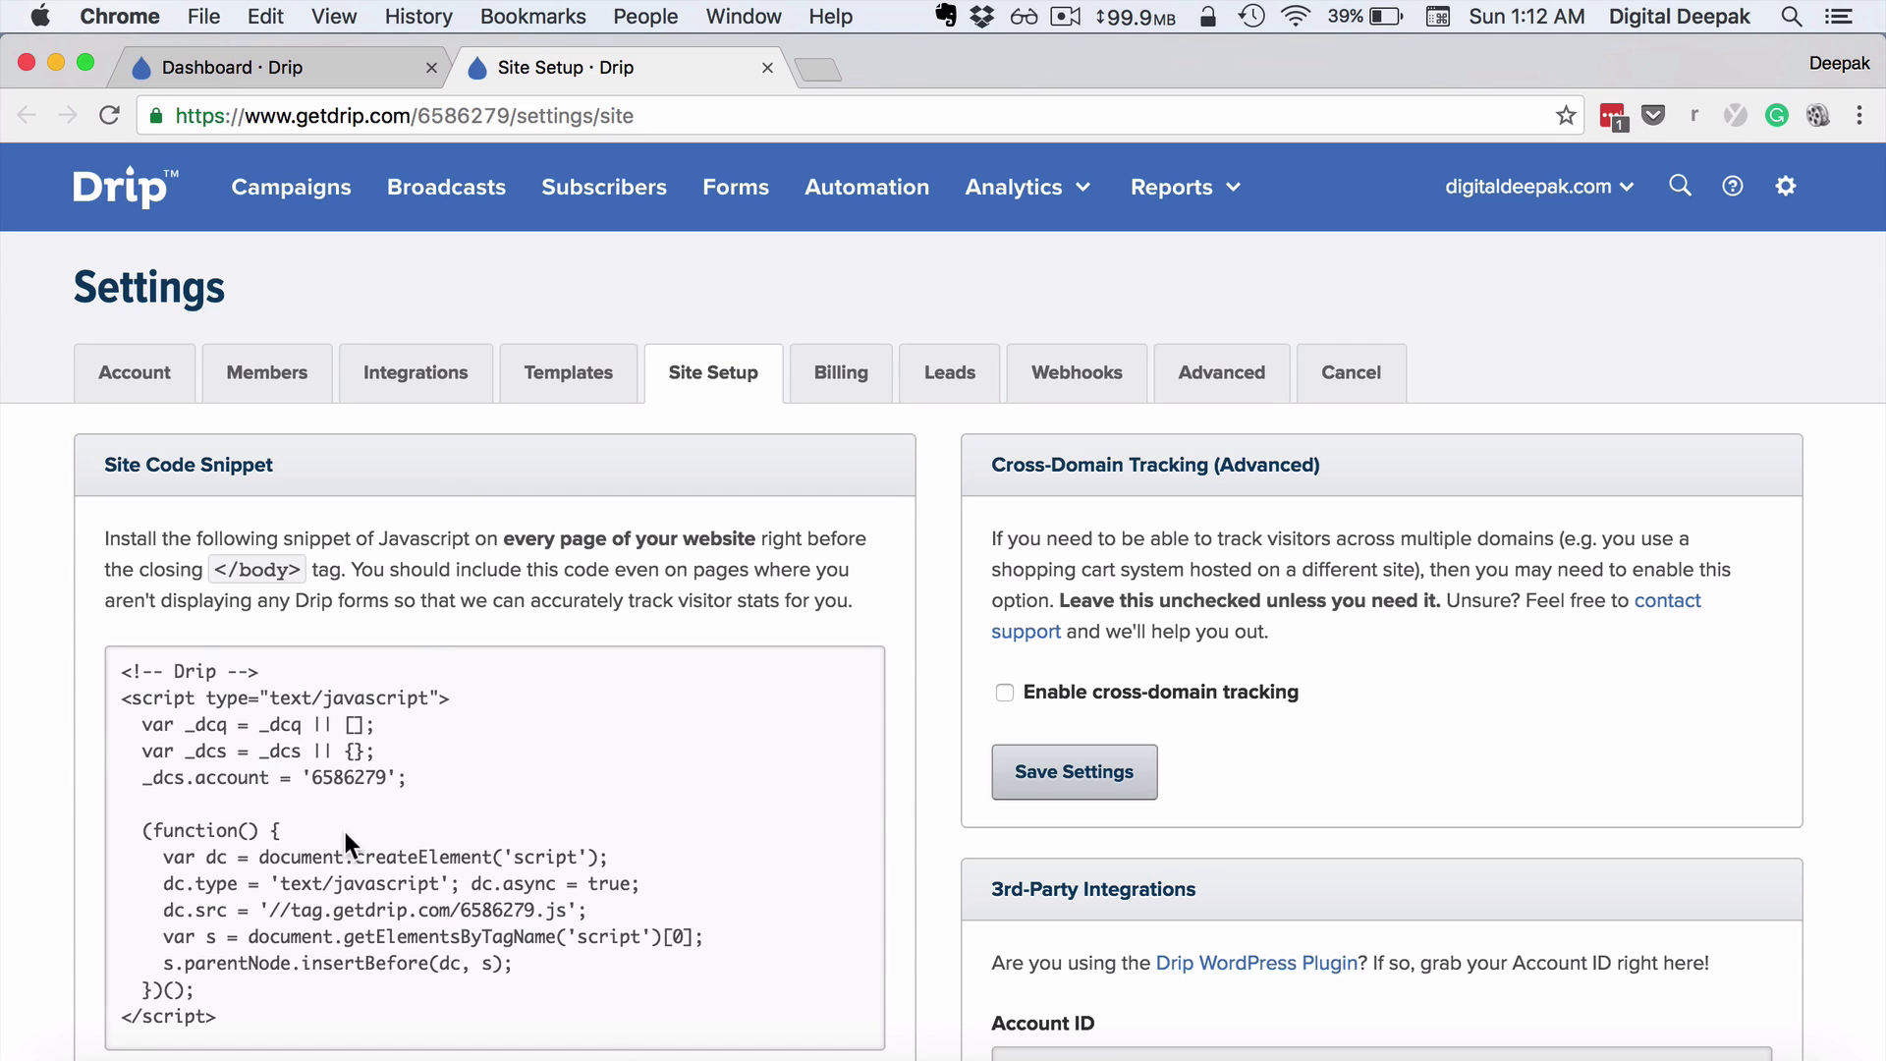
Step: Return to the Dashboard tab and review the visitor and subscription rate stats
left_click(303, 67)
scroll(322, 469, "down", 3)
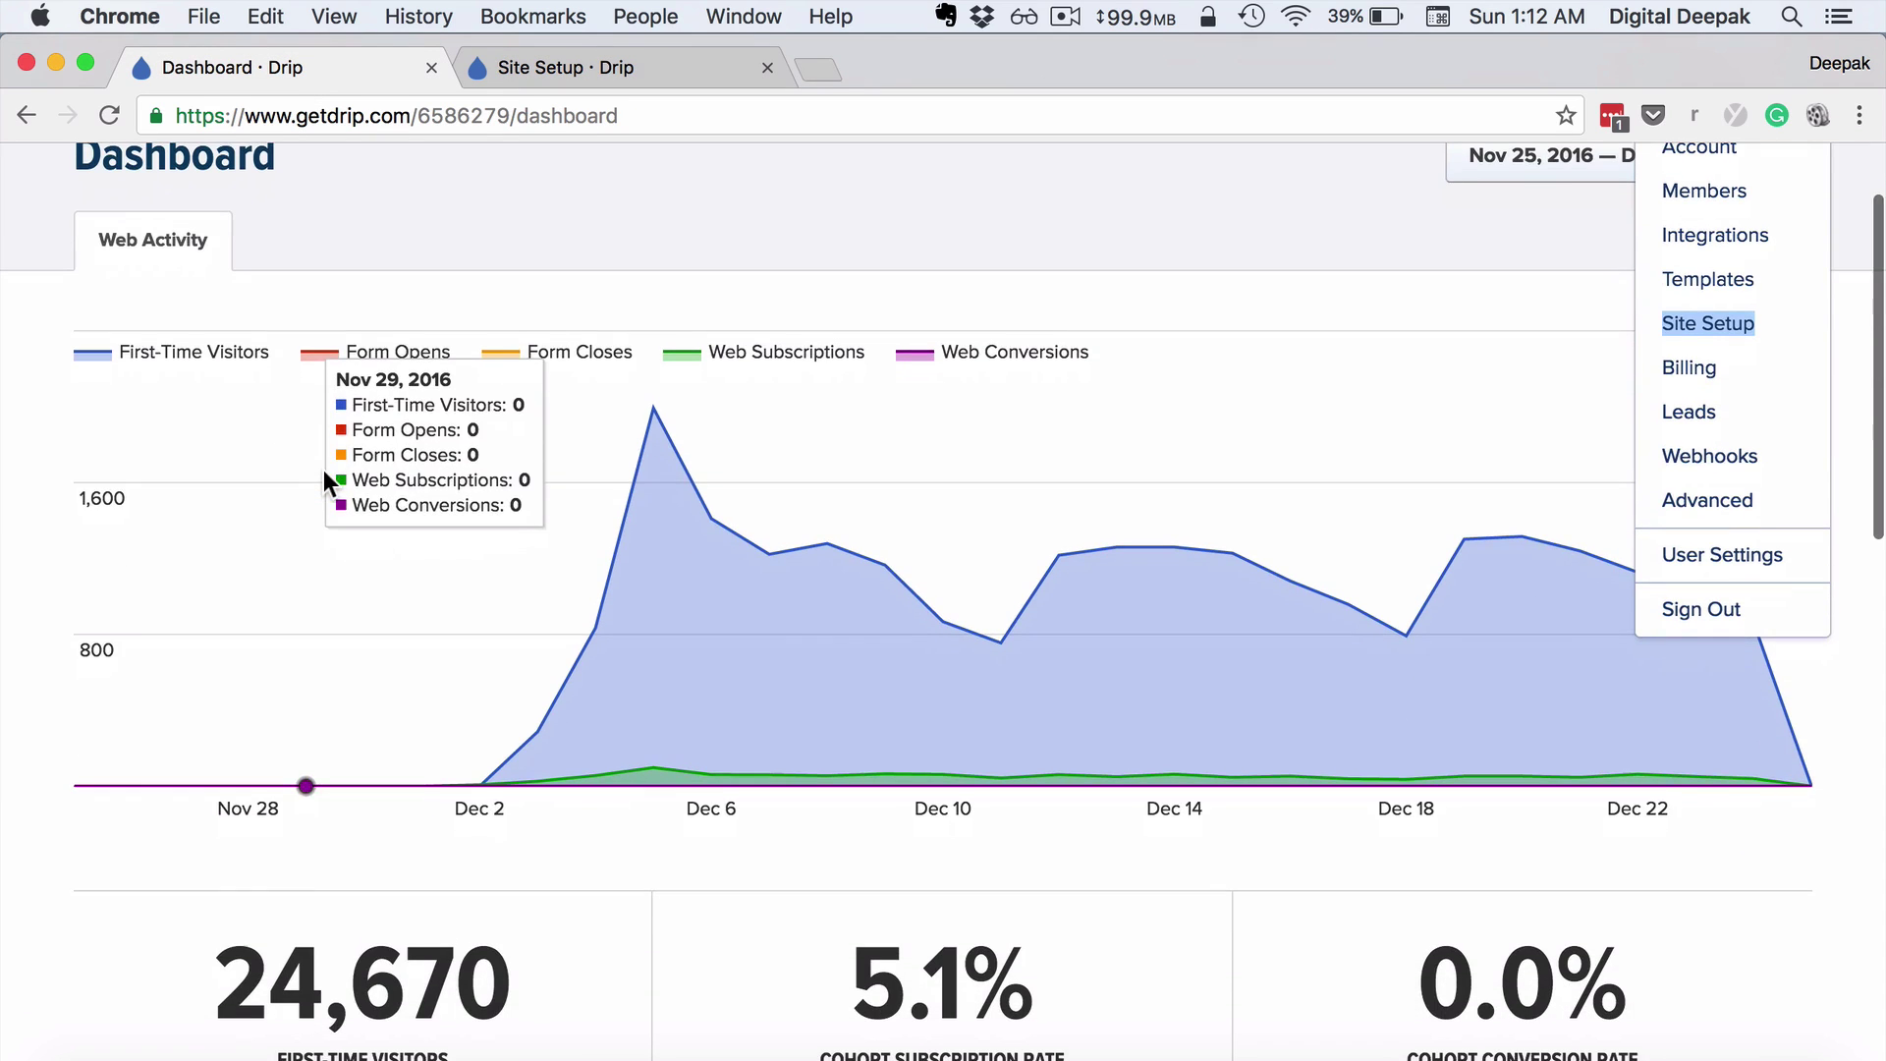
left_click(44, 463)
scroll(43, 459, "down", 5)
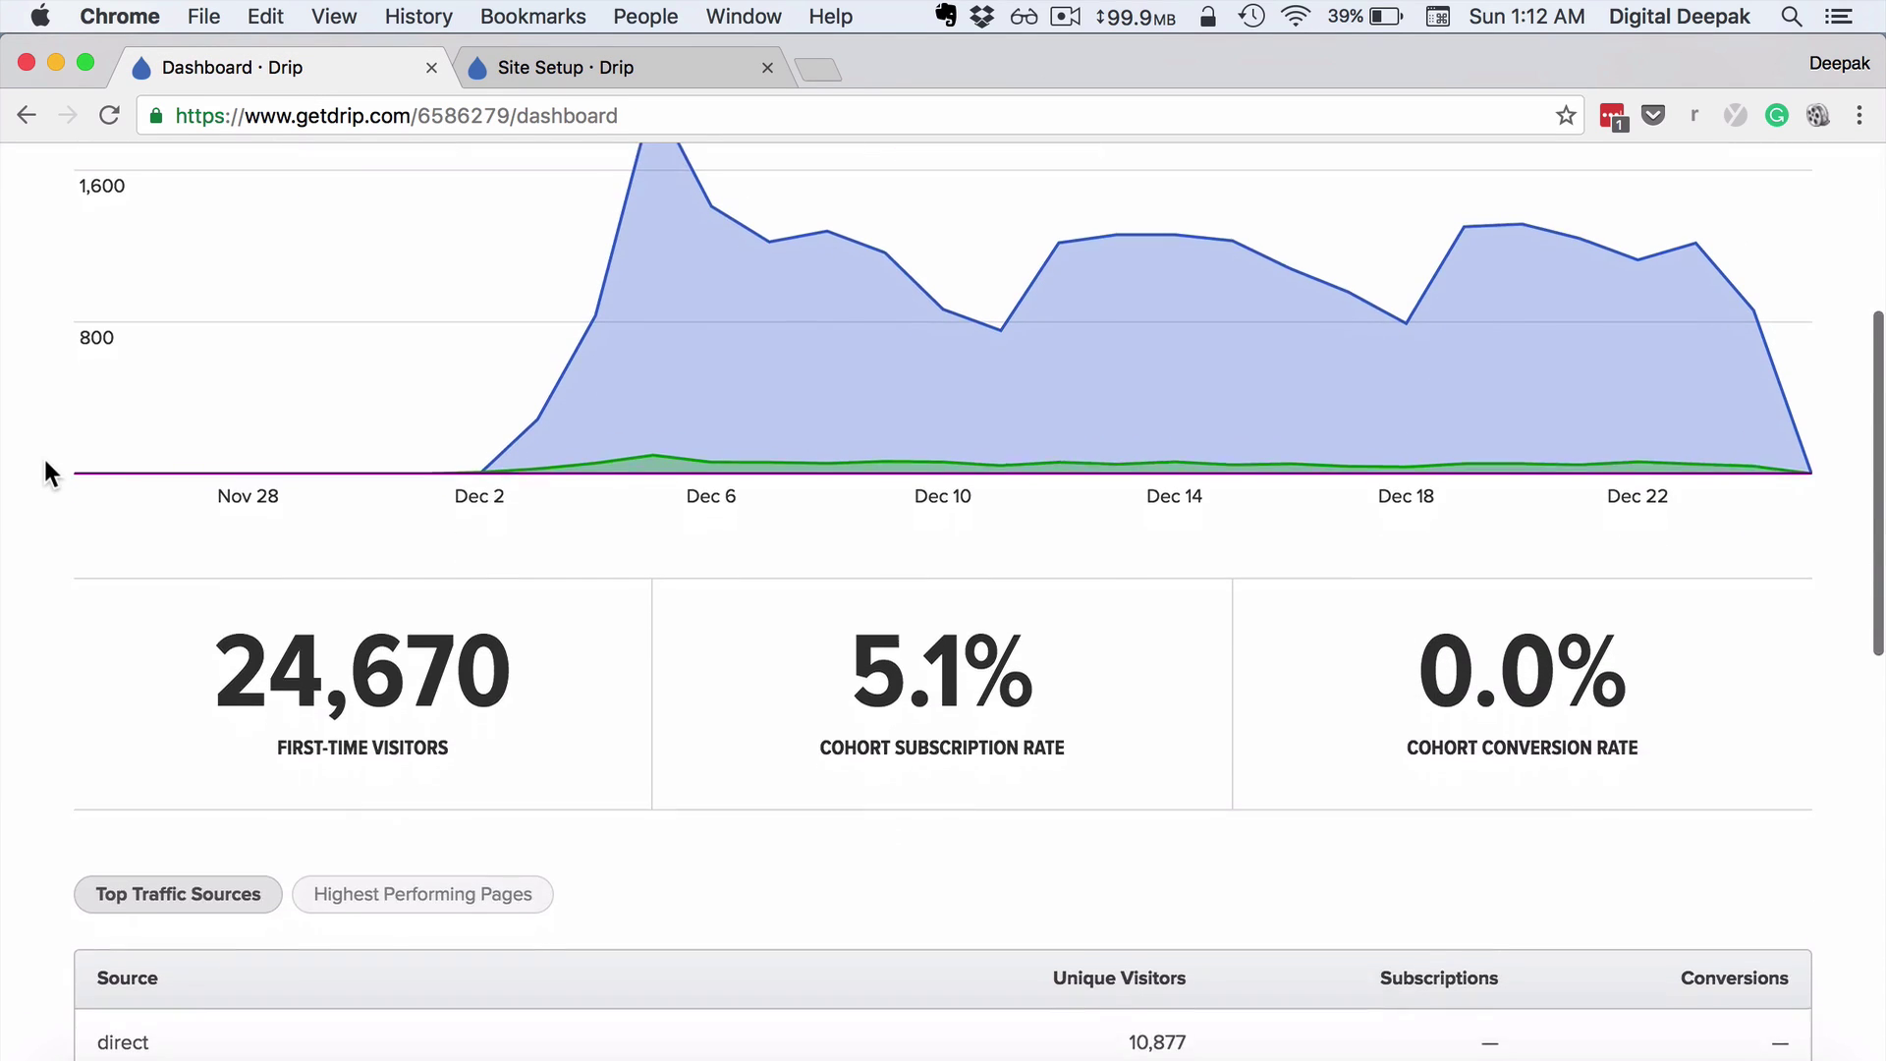
mouse_move(238, 756)
mouse_move(864, 699)
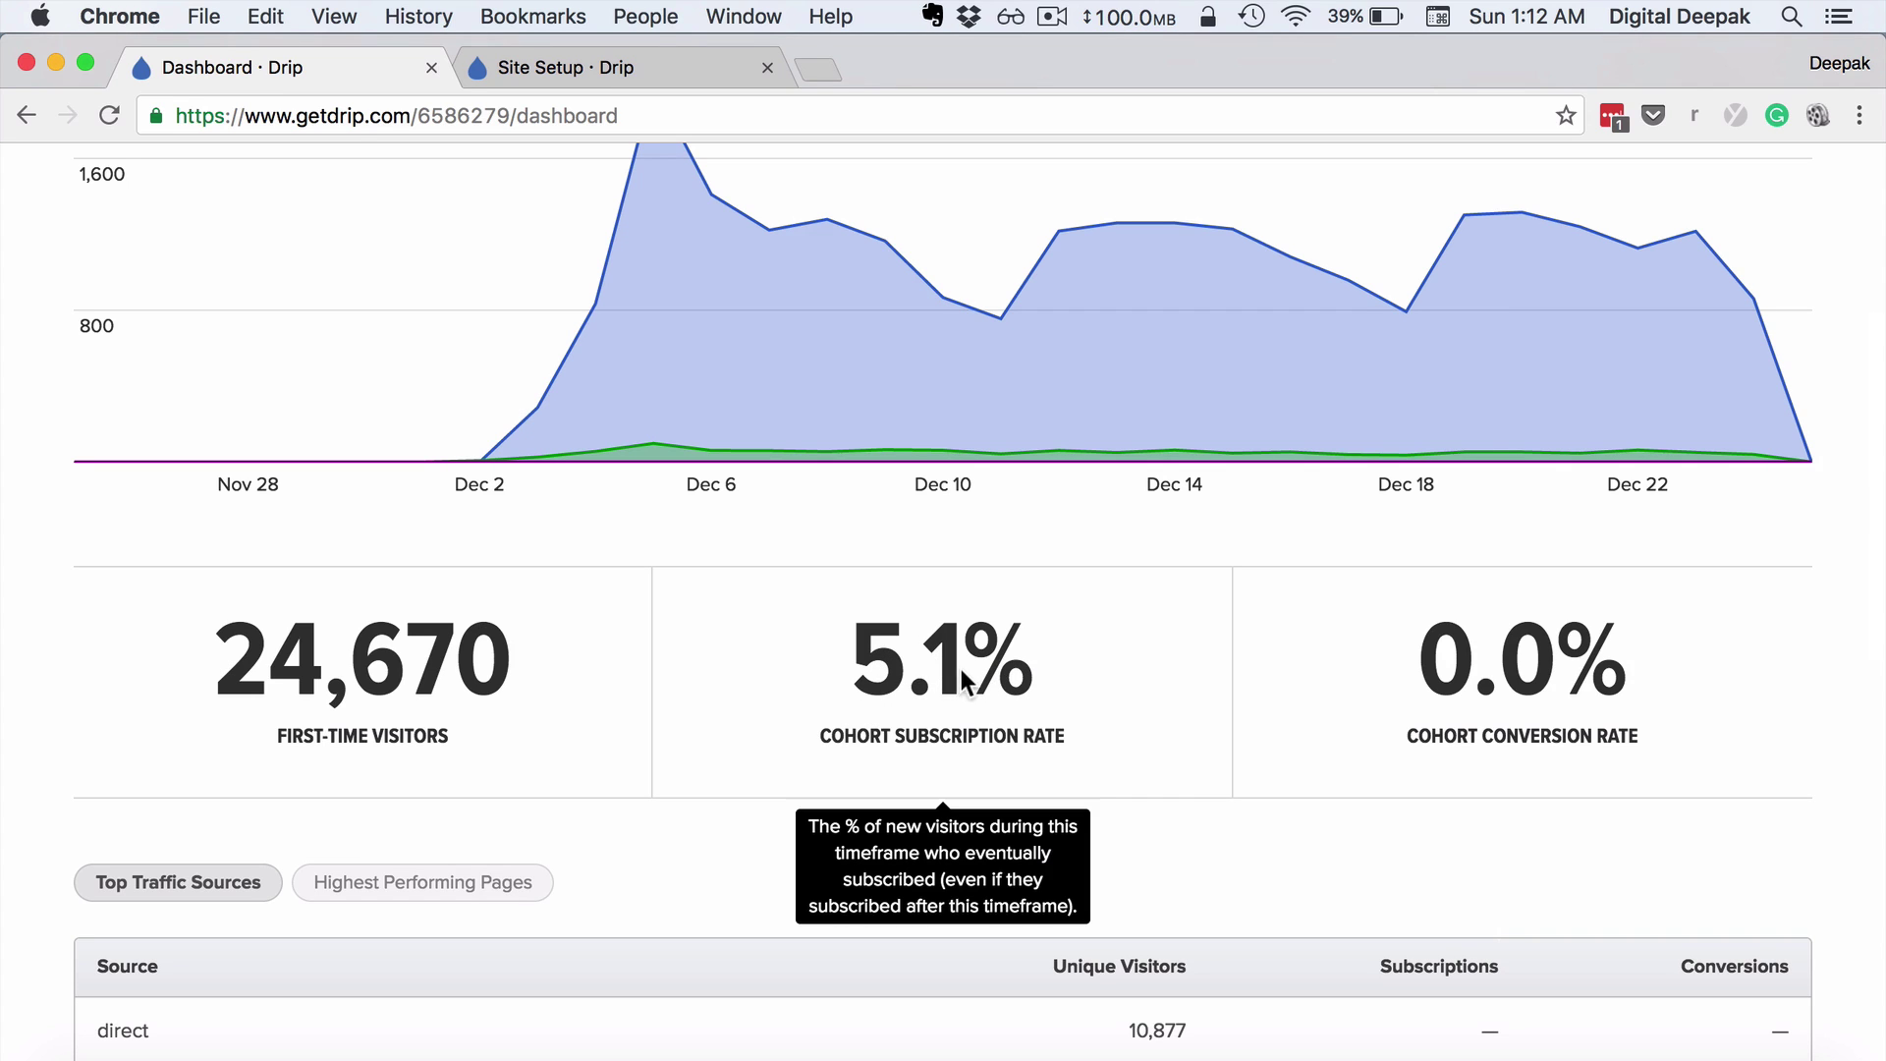
scroll(1021, 680, "down", 4)
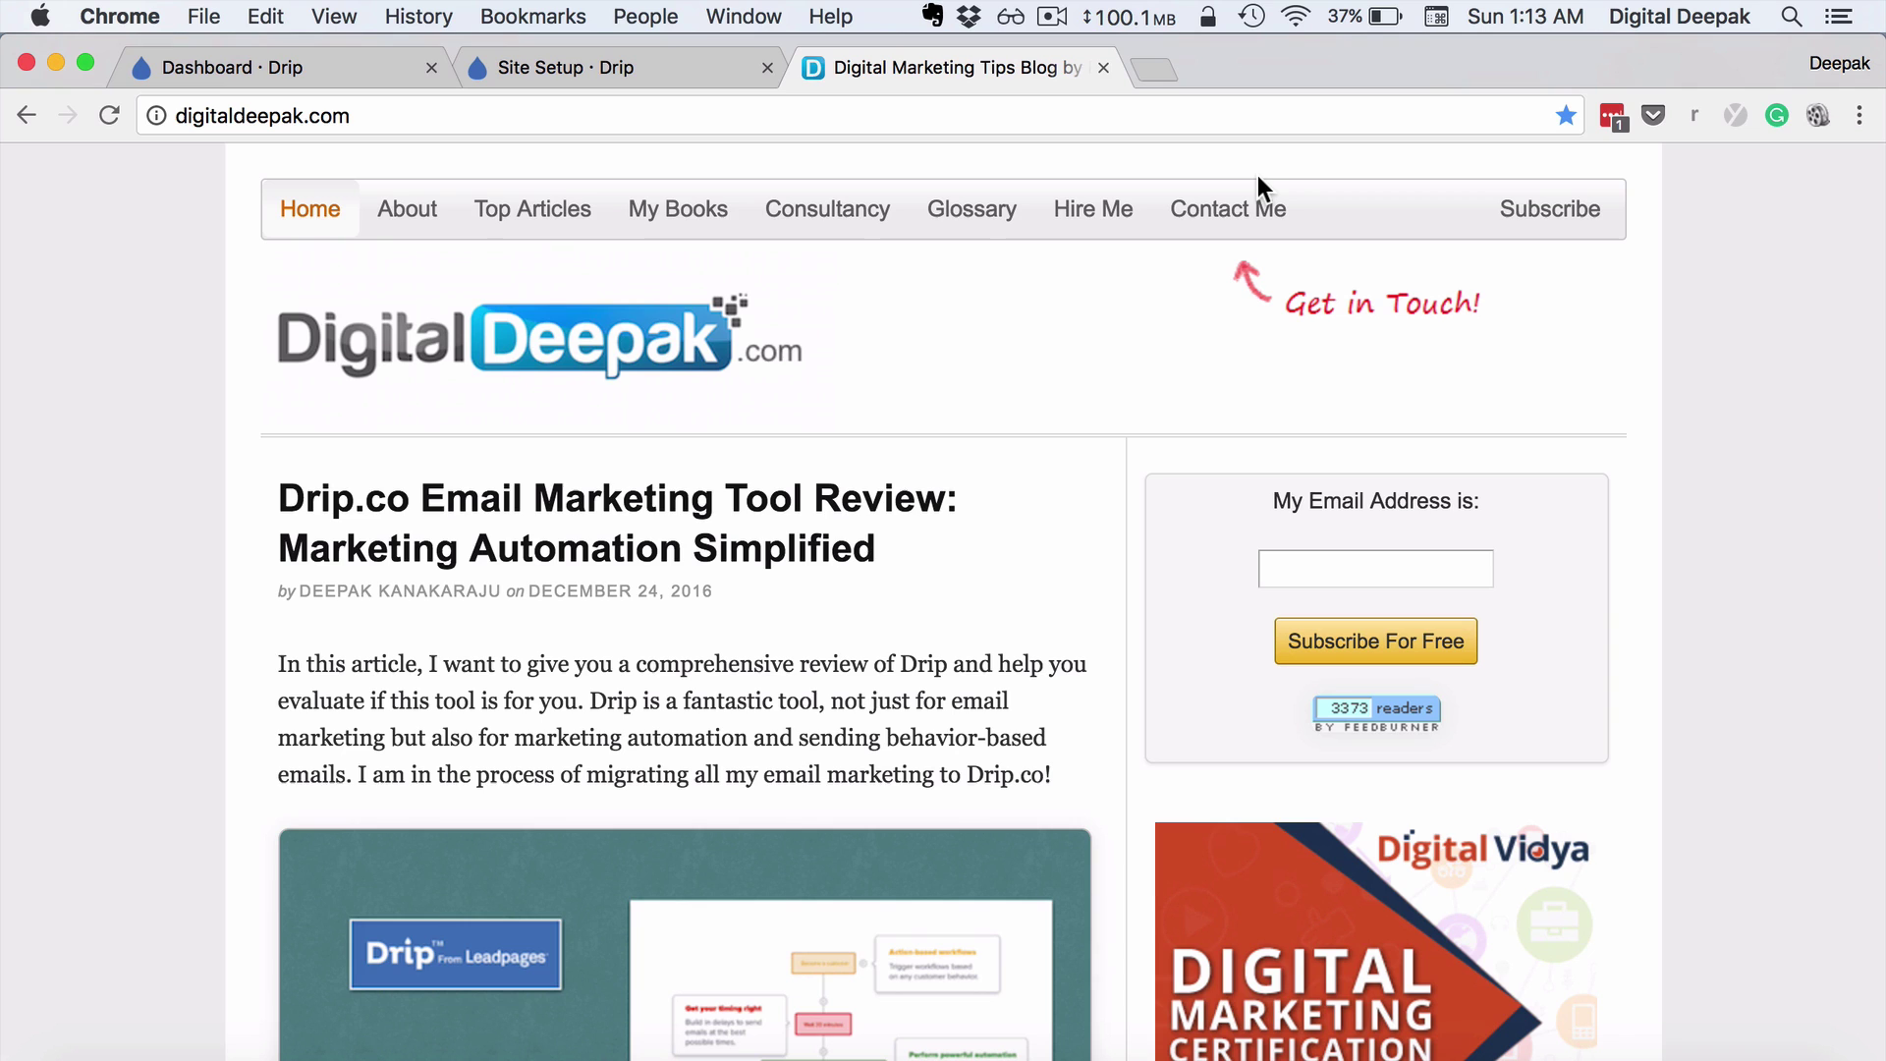
scroll(1212, 422, "down", 5)
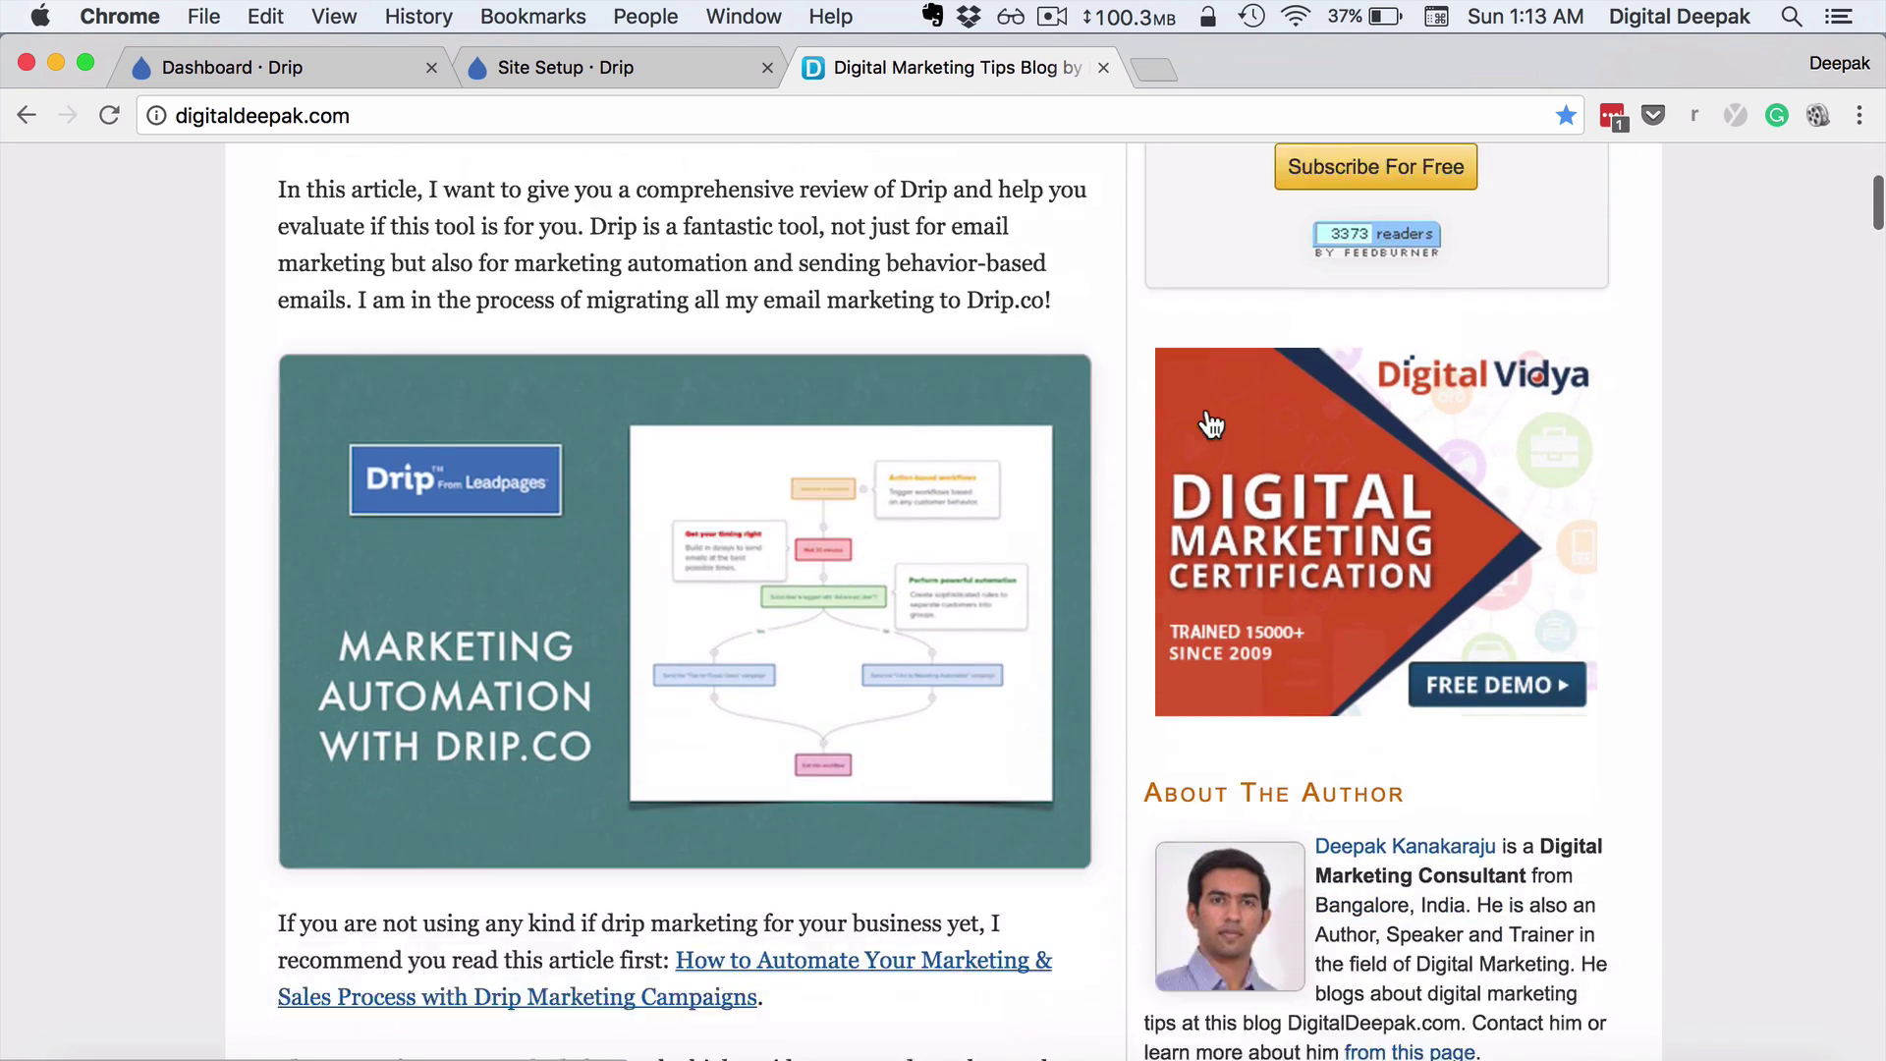
scroll(1211, 423, "down", 6)
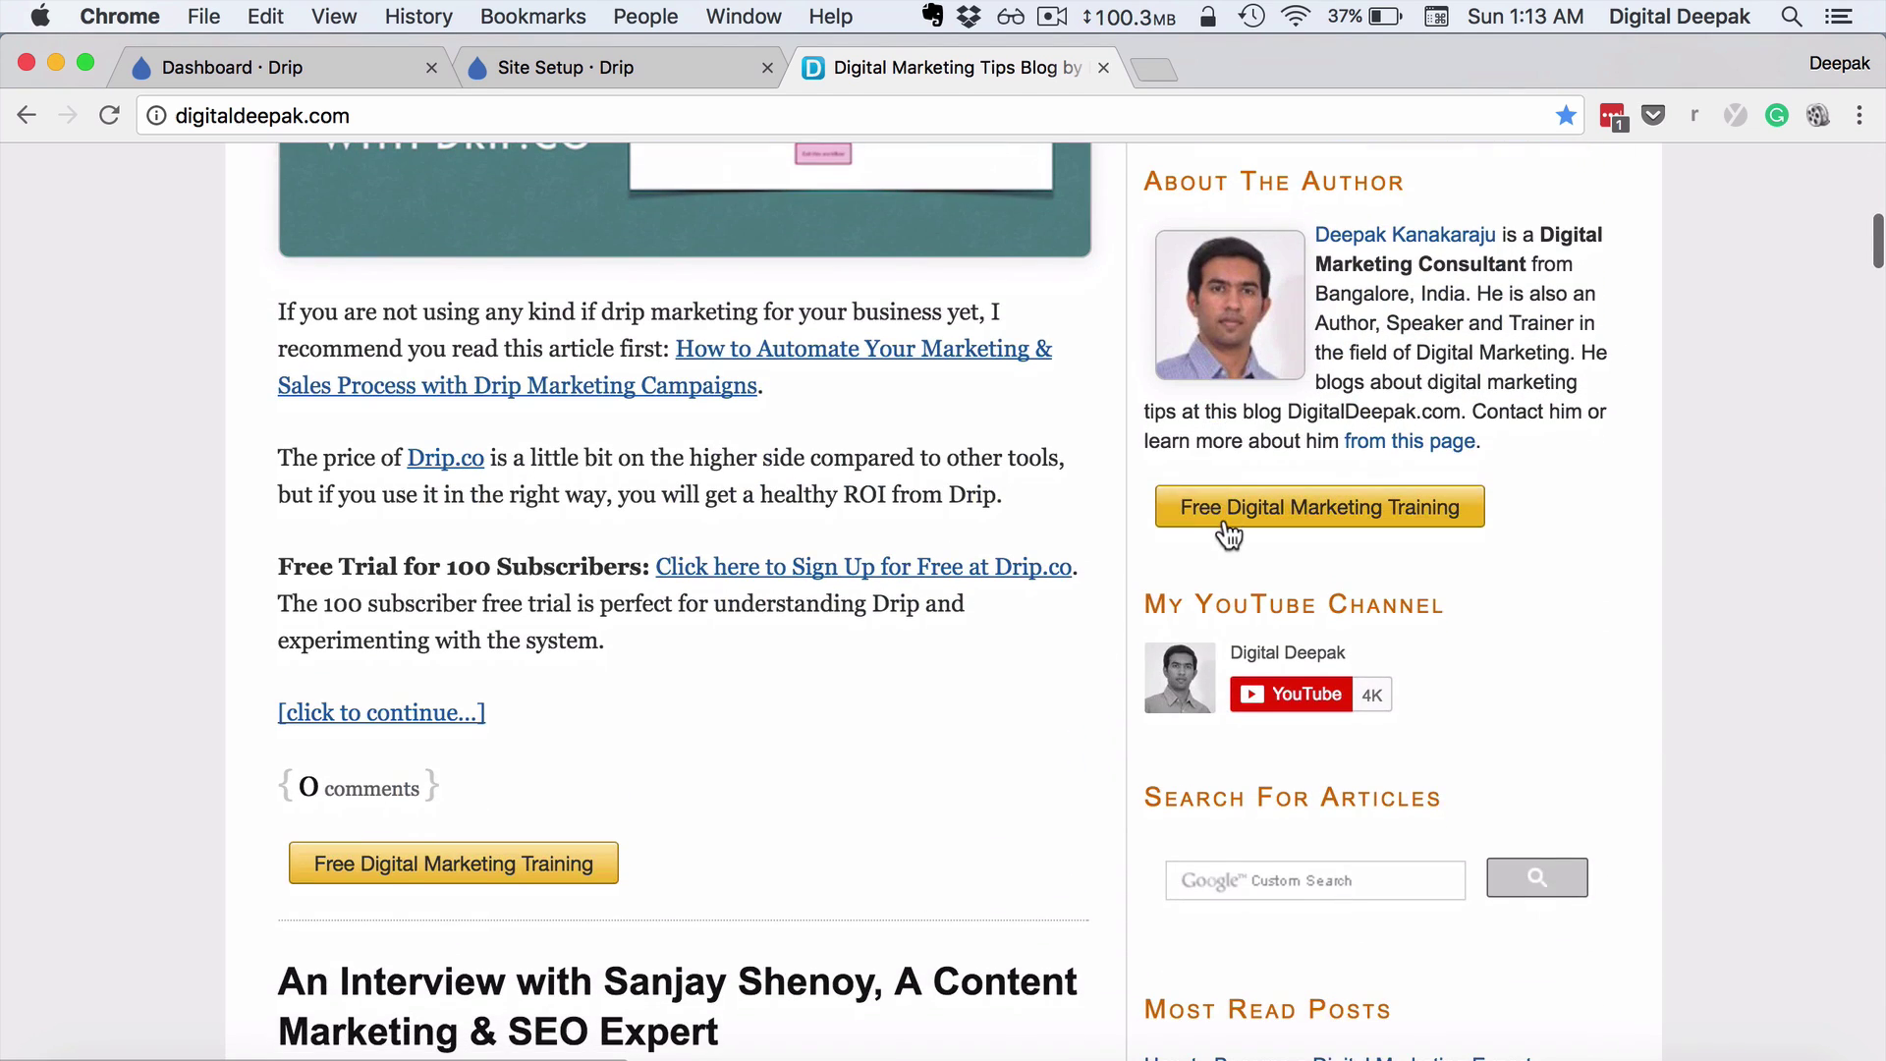
left_click(1225, 523)
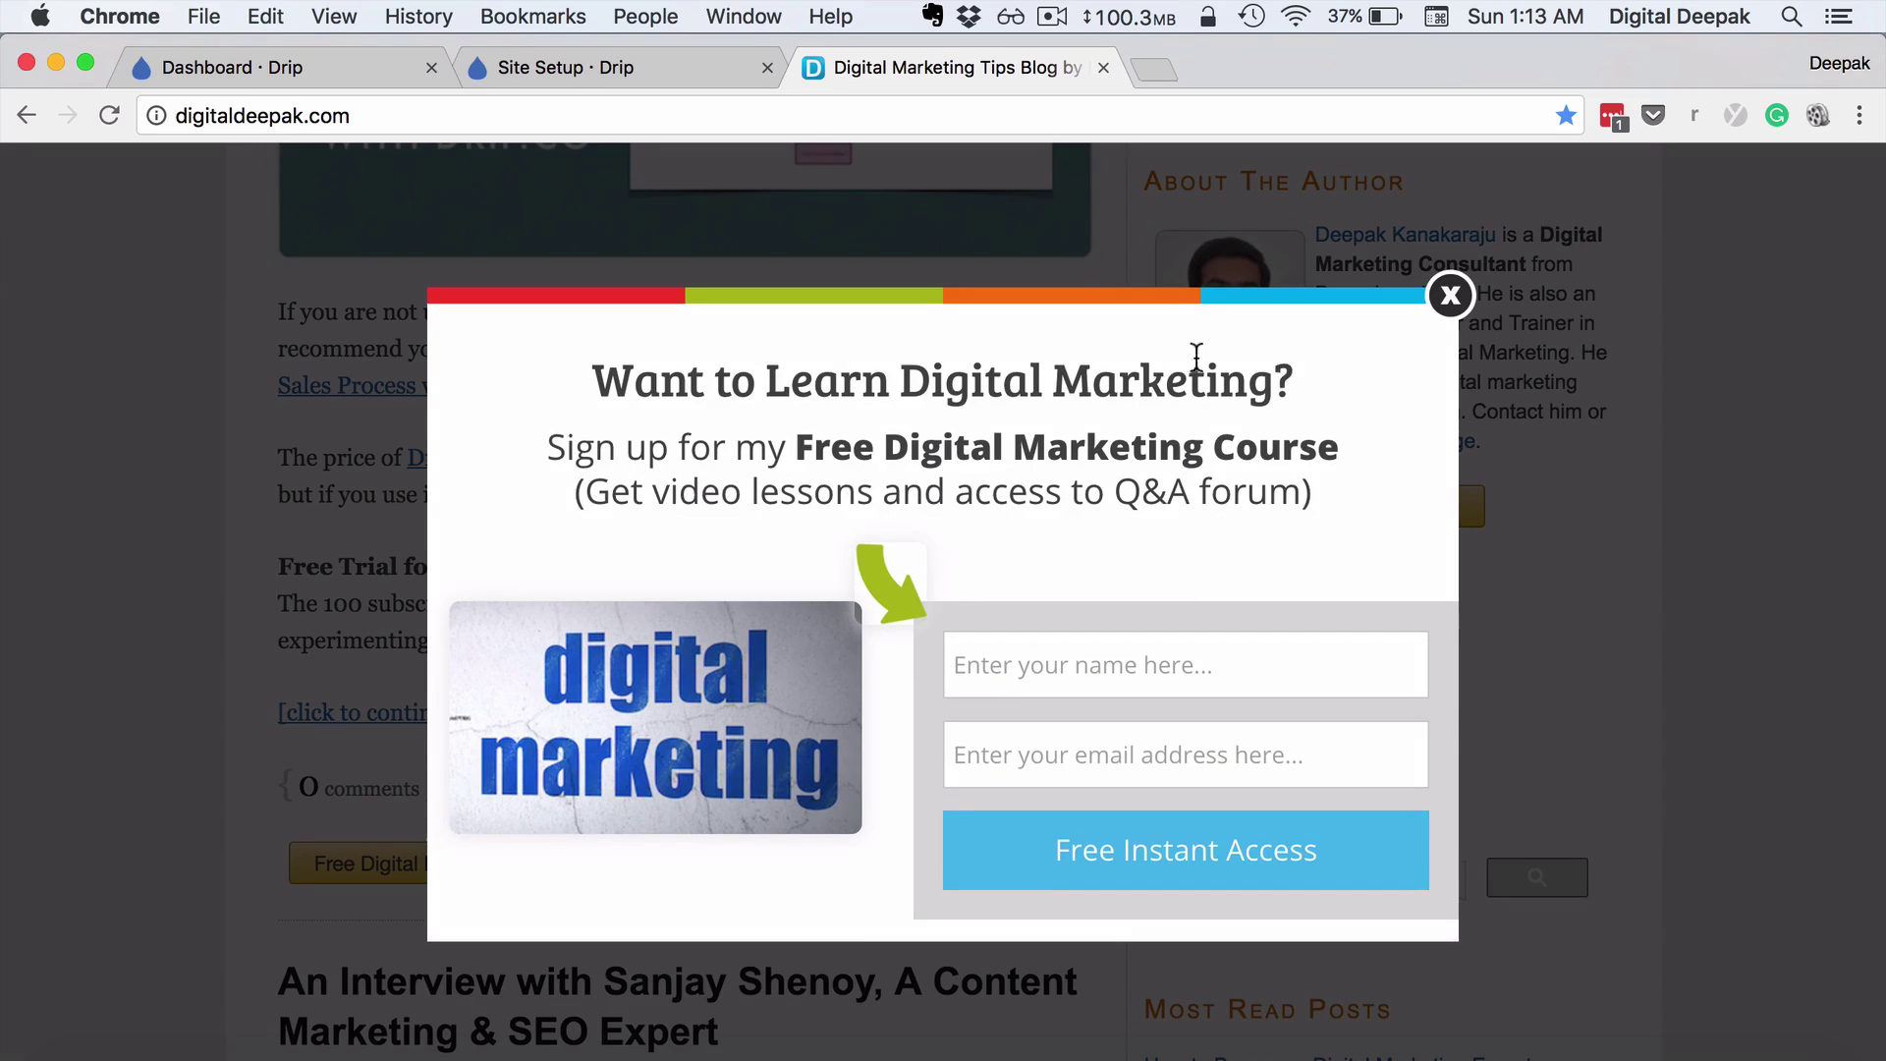
left_click(1441, 300)
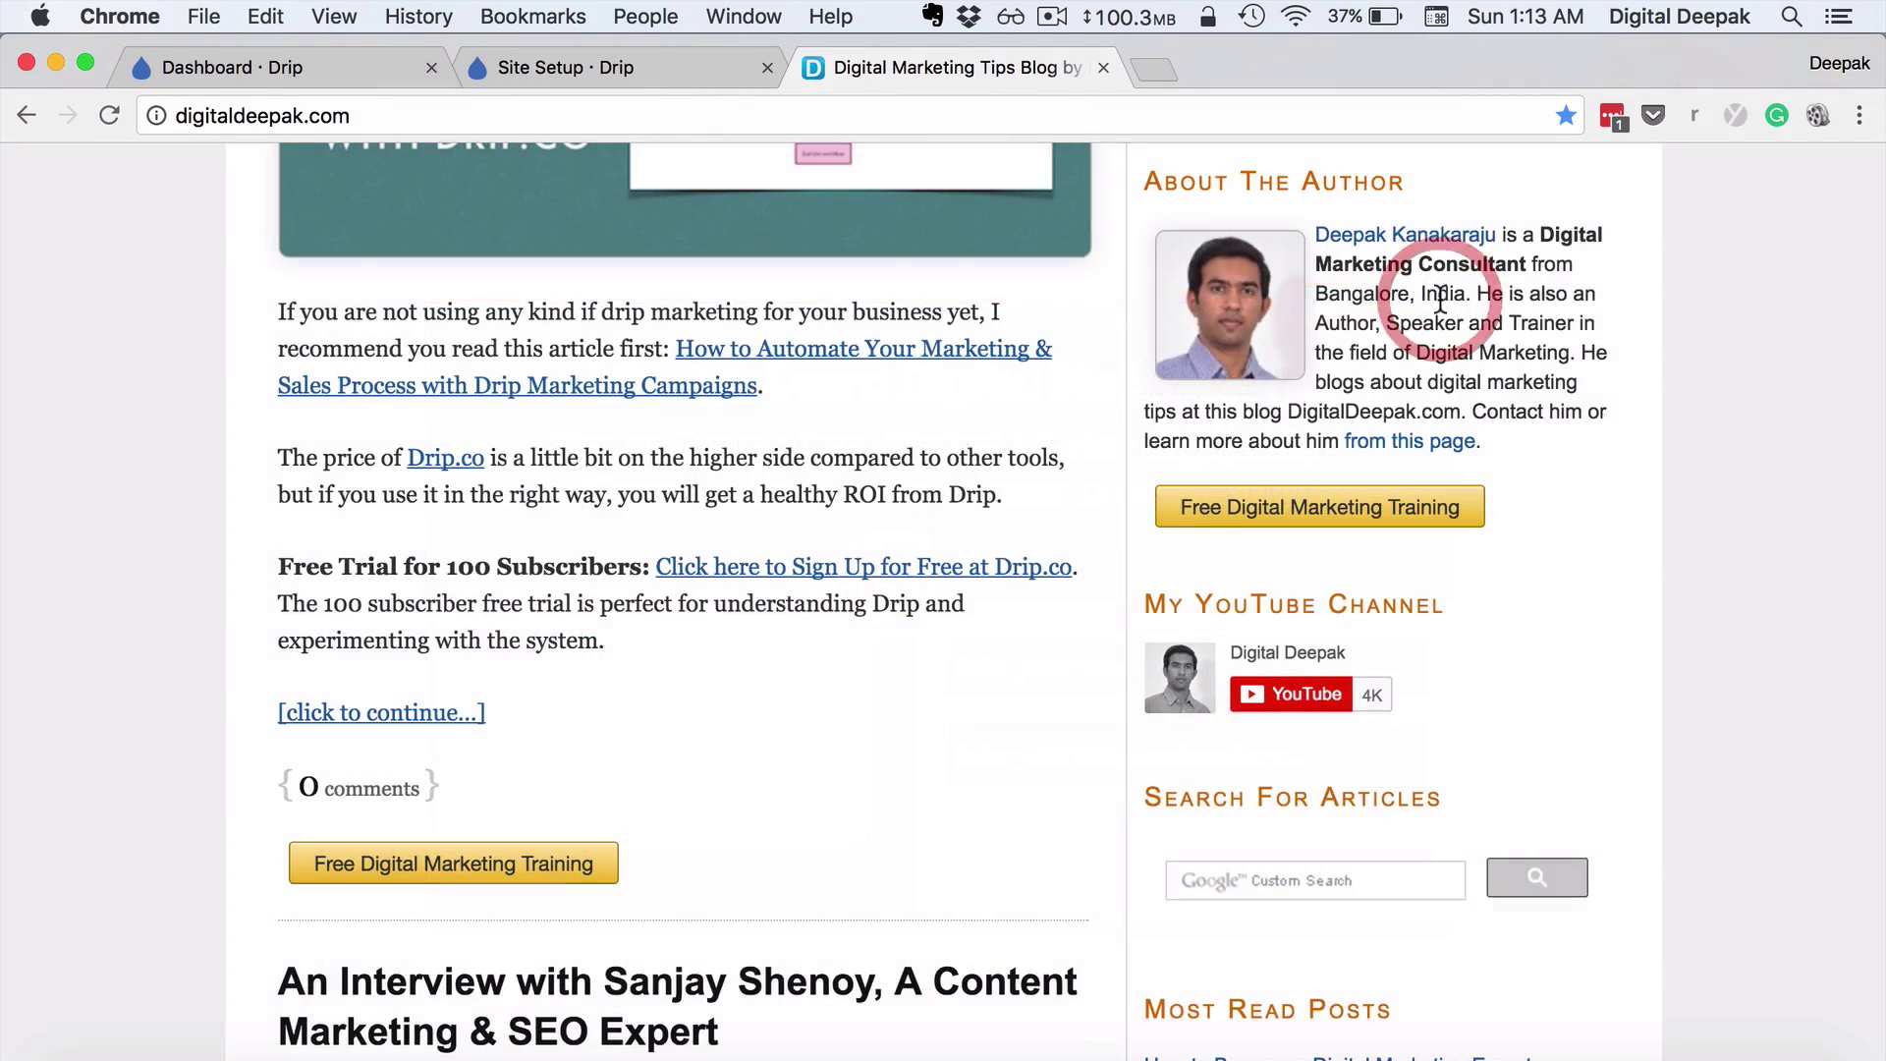
scroll(268, 291, "up", 5)
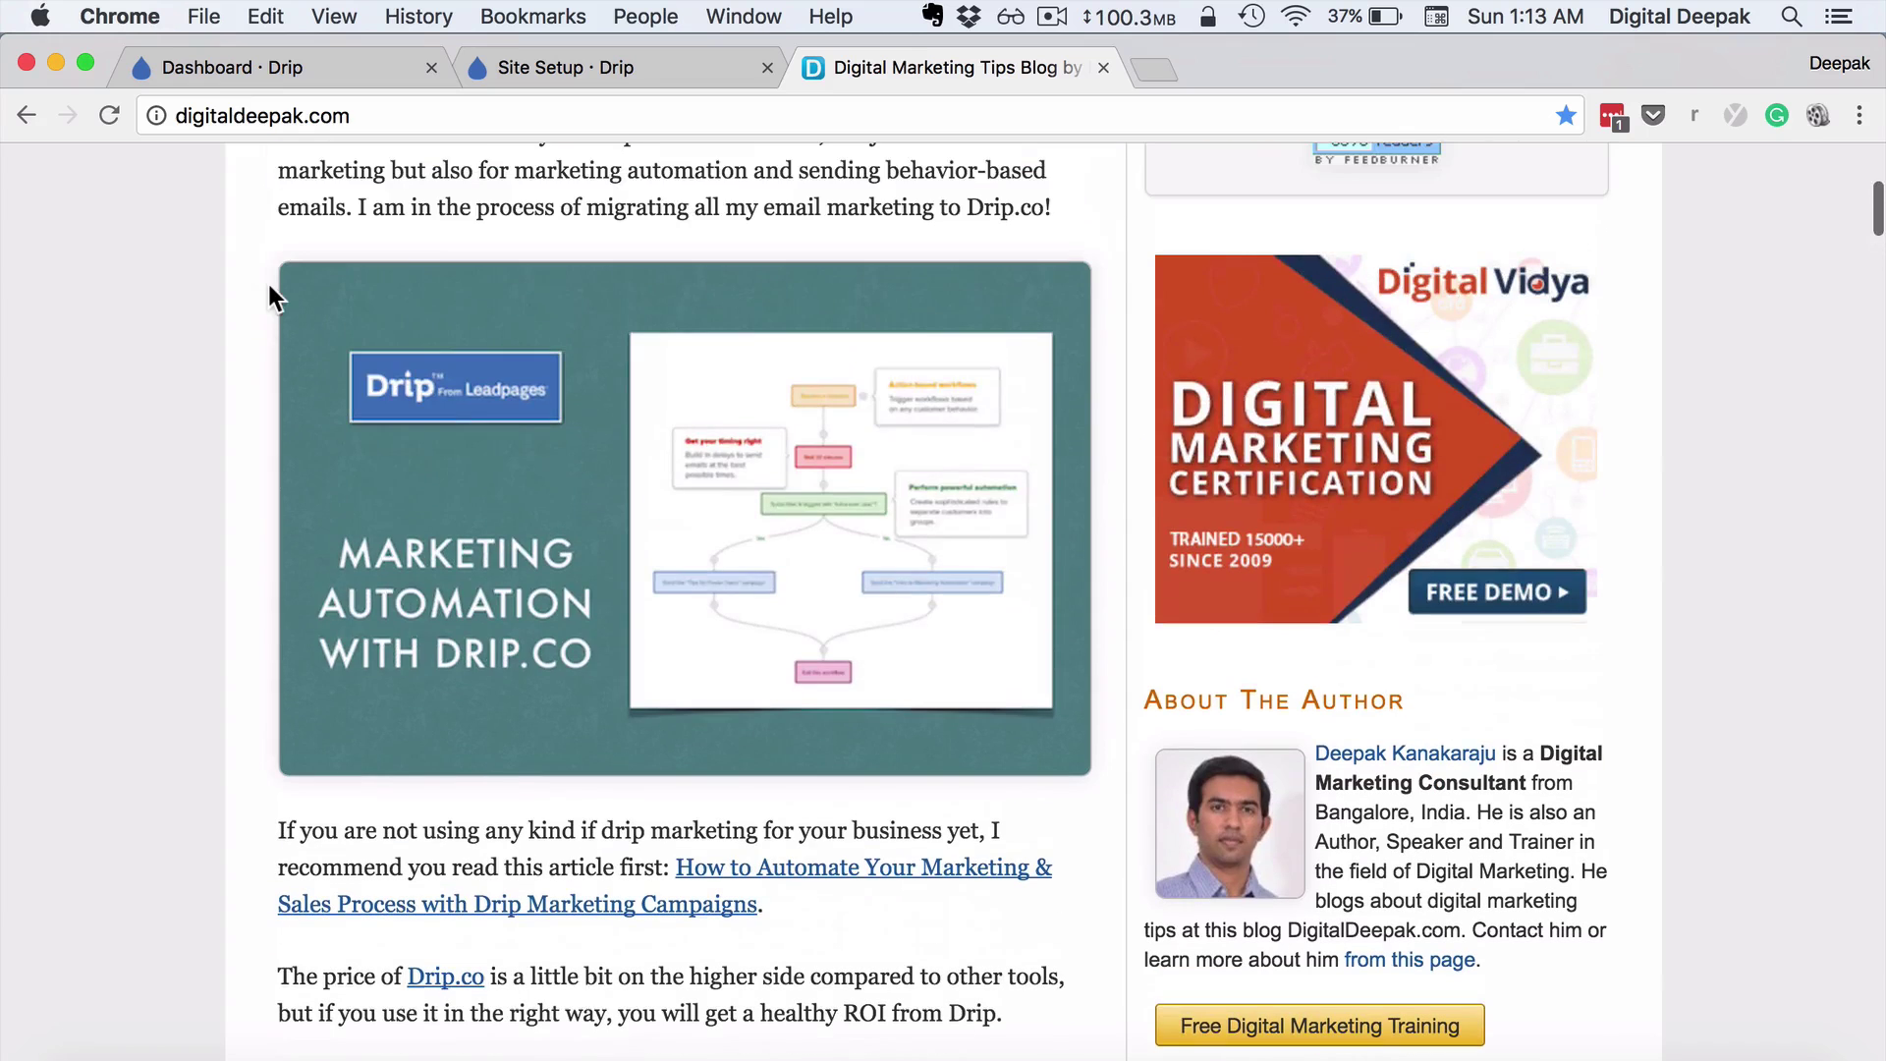
Step: Go back to the Drip dashboard, open Campaigns, and highlight the 1,417 subscribers count
left_click(292, 79)
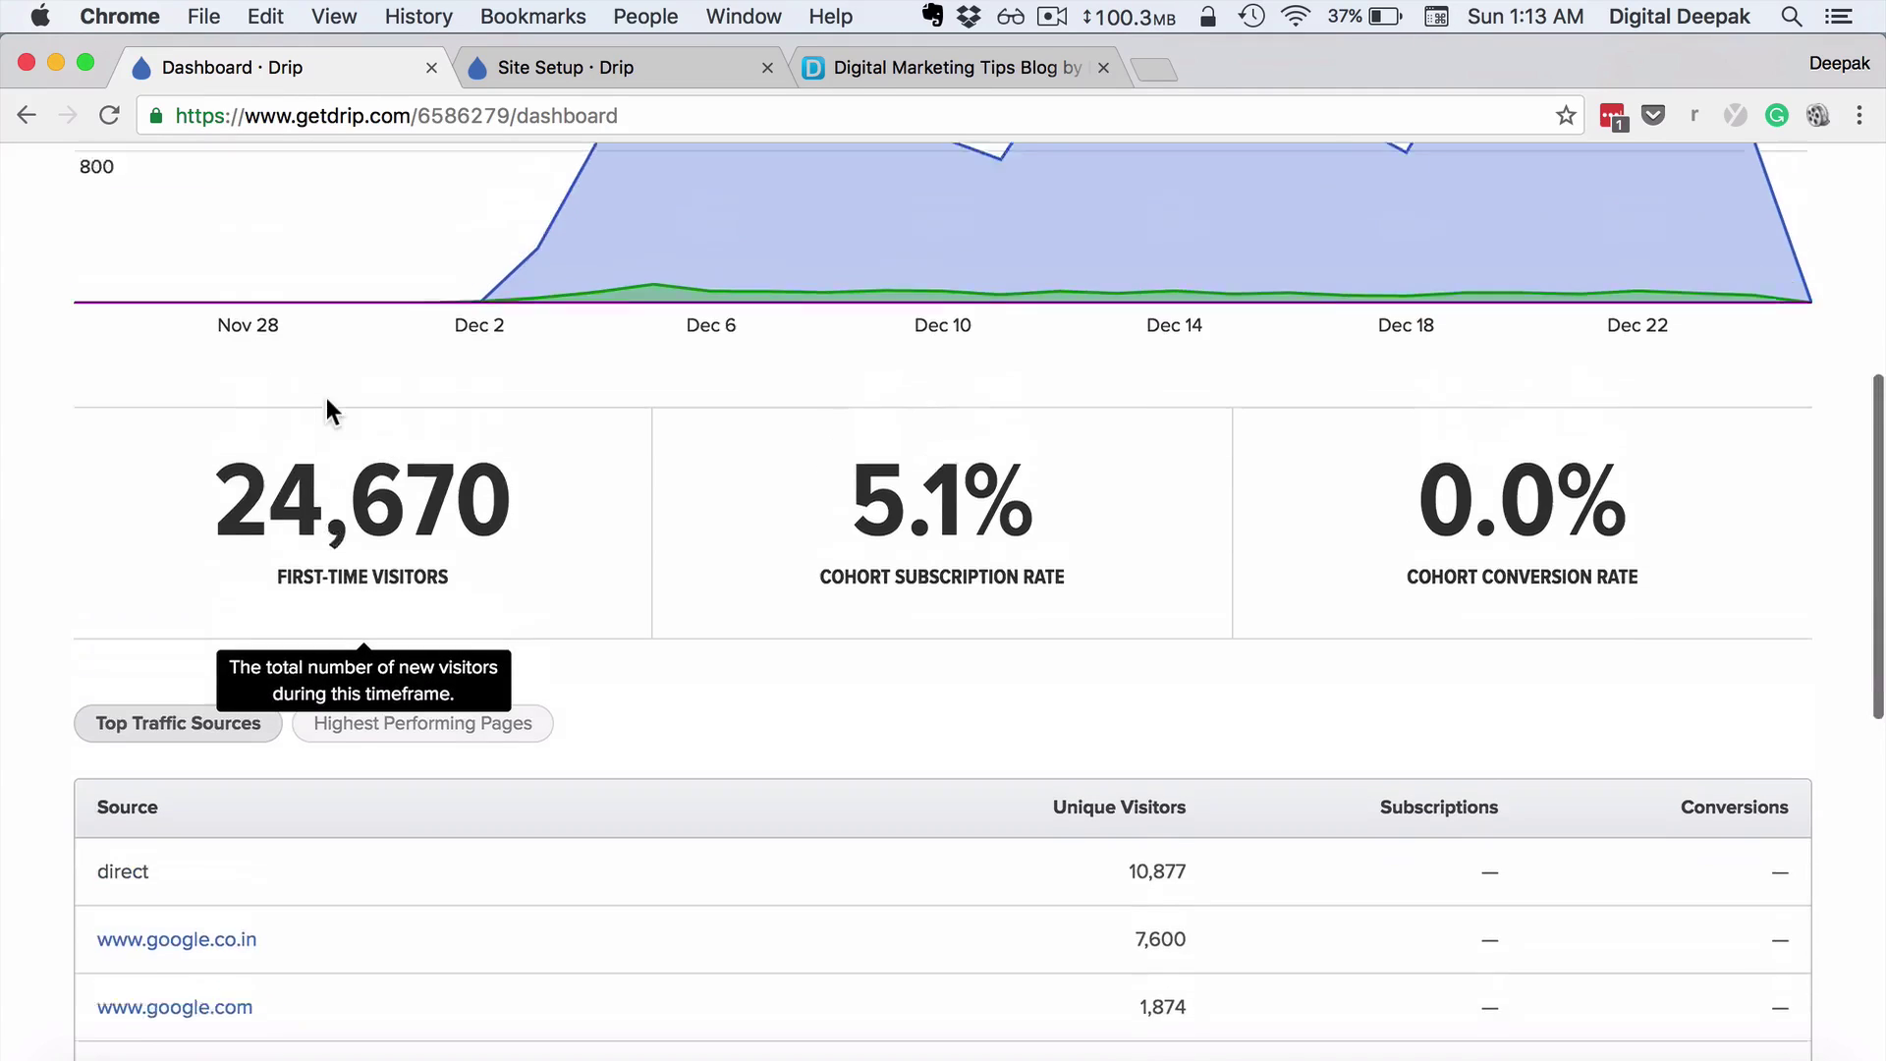
scroll(326, 398, "up", 6)
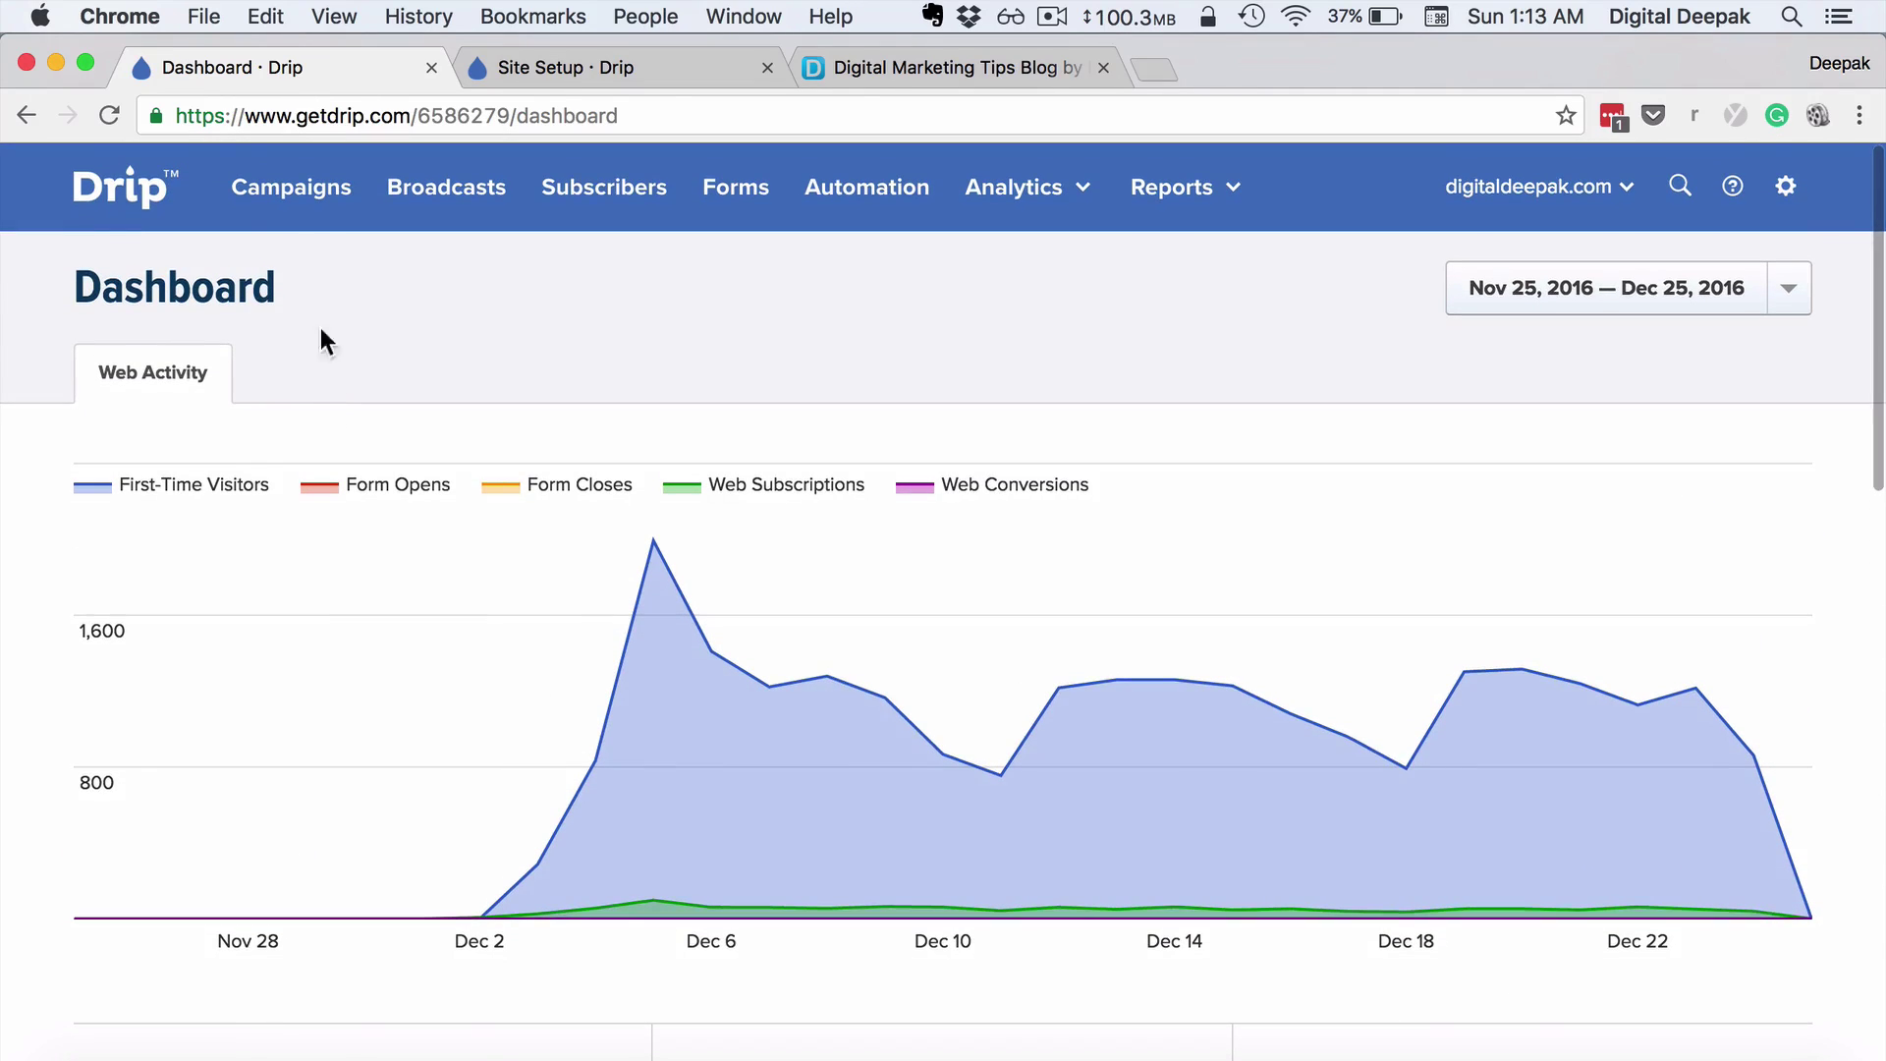
left_click(290, 187)
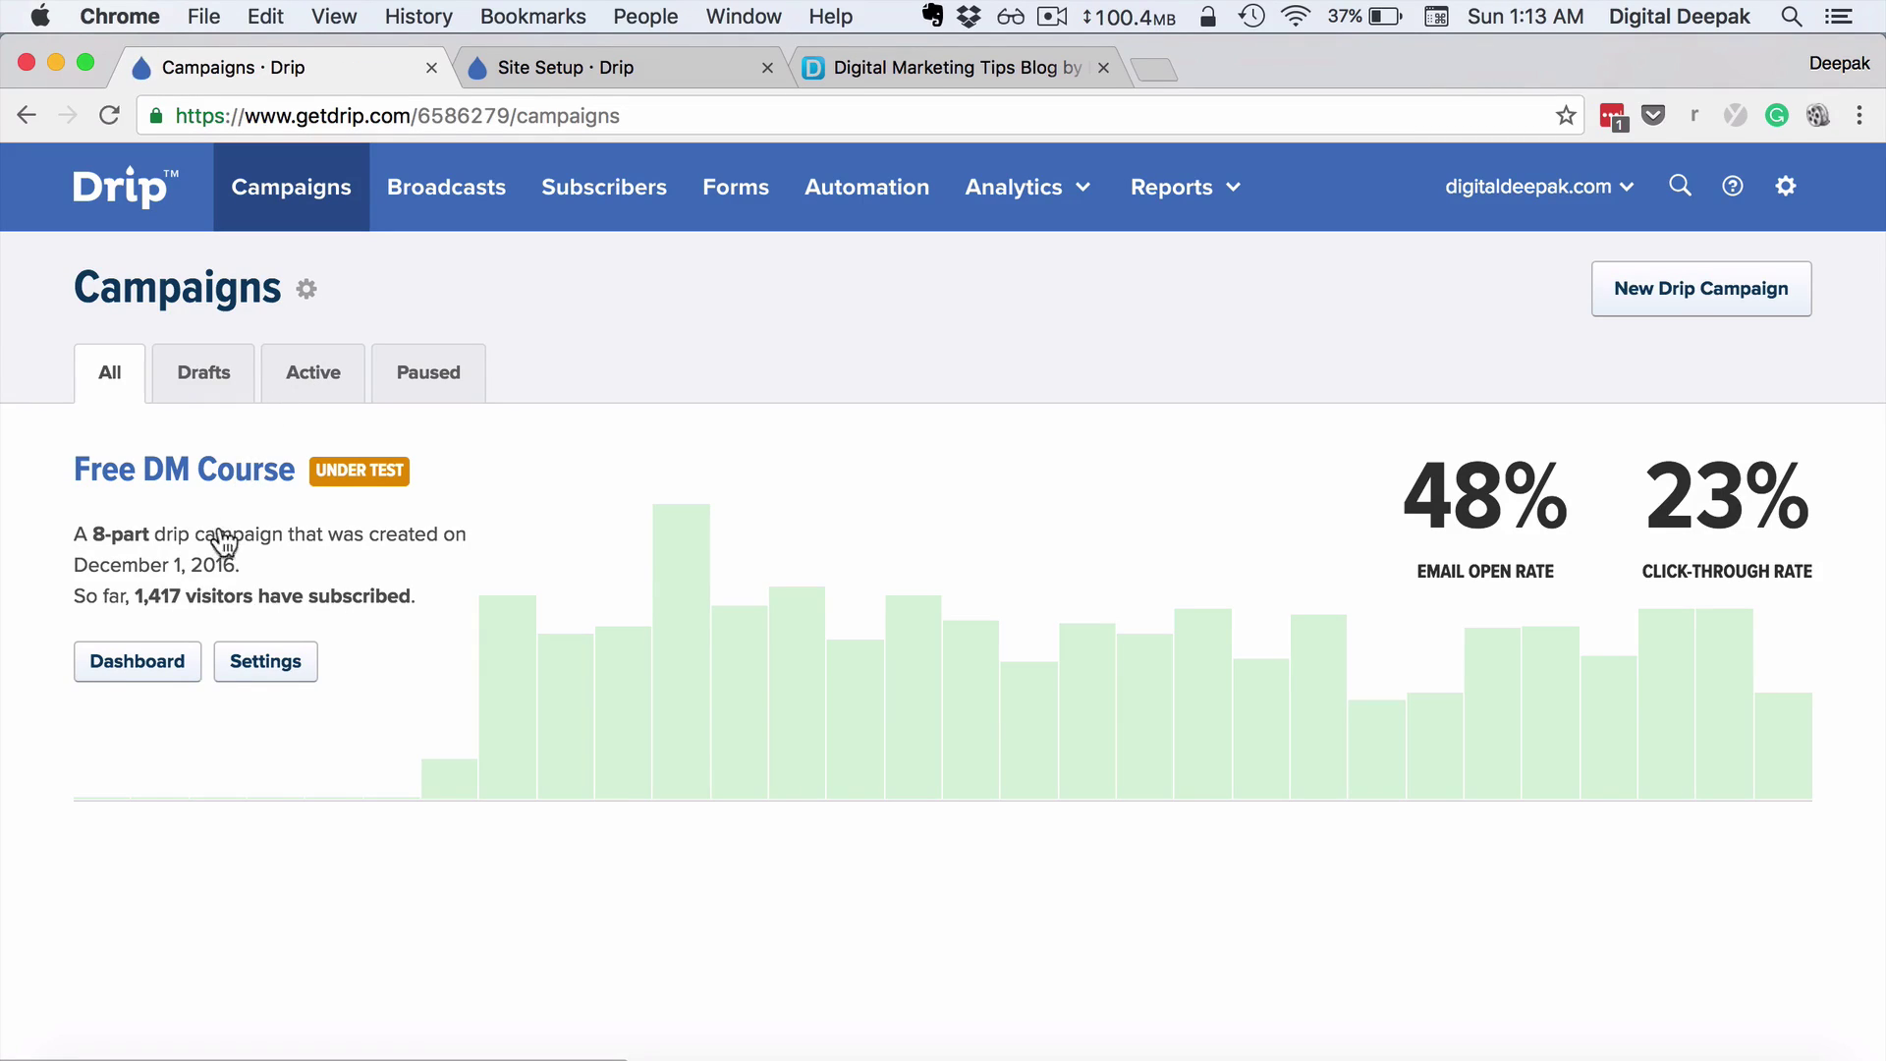
left_click_drag(133, 587, 183, 596)
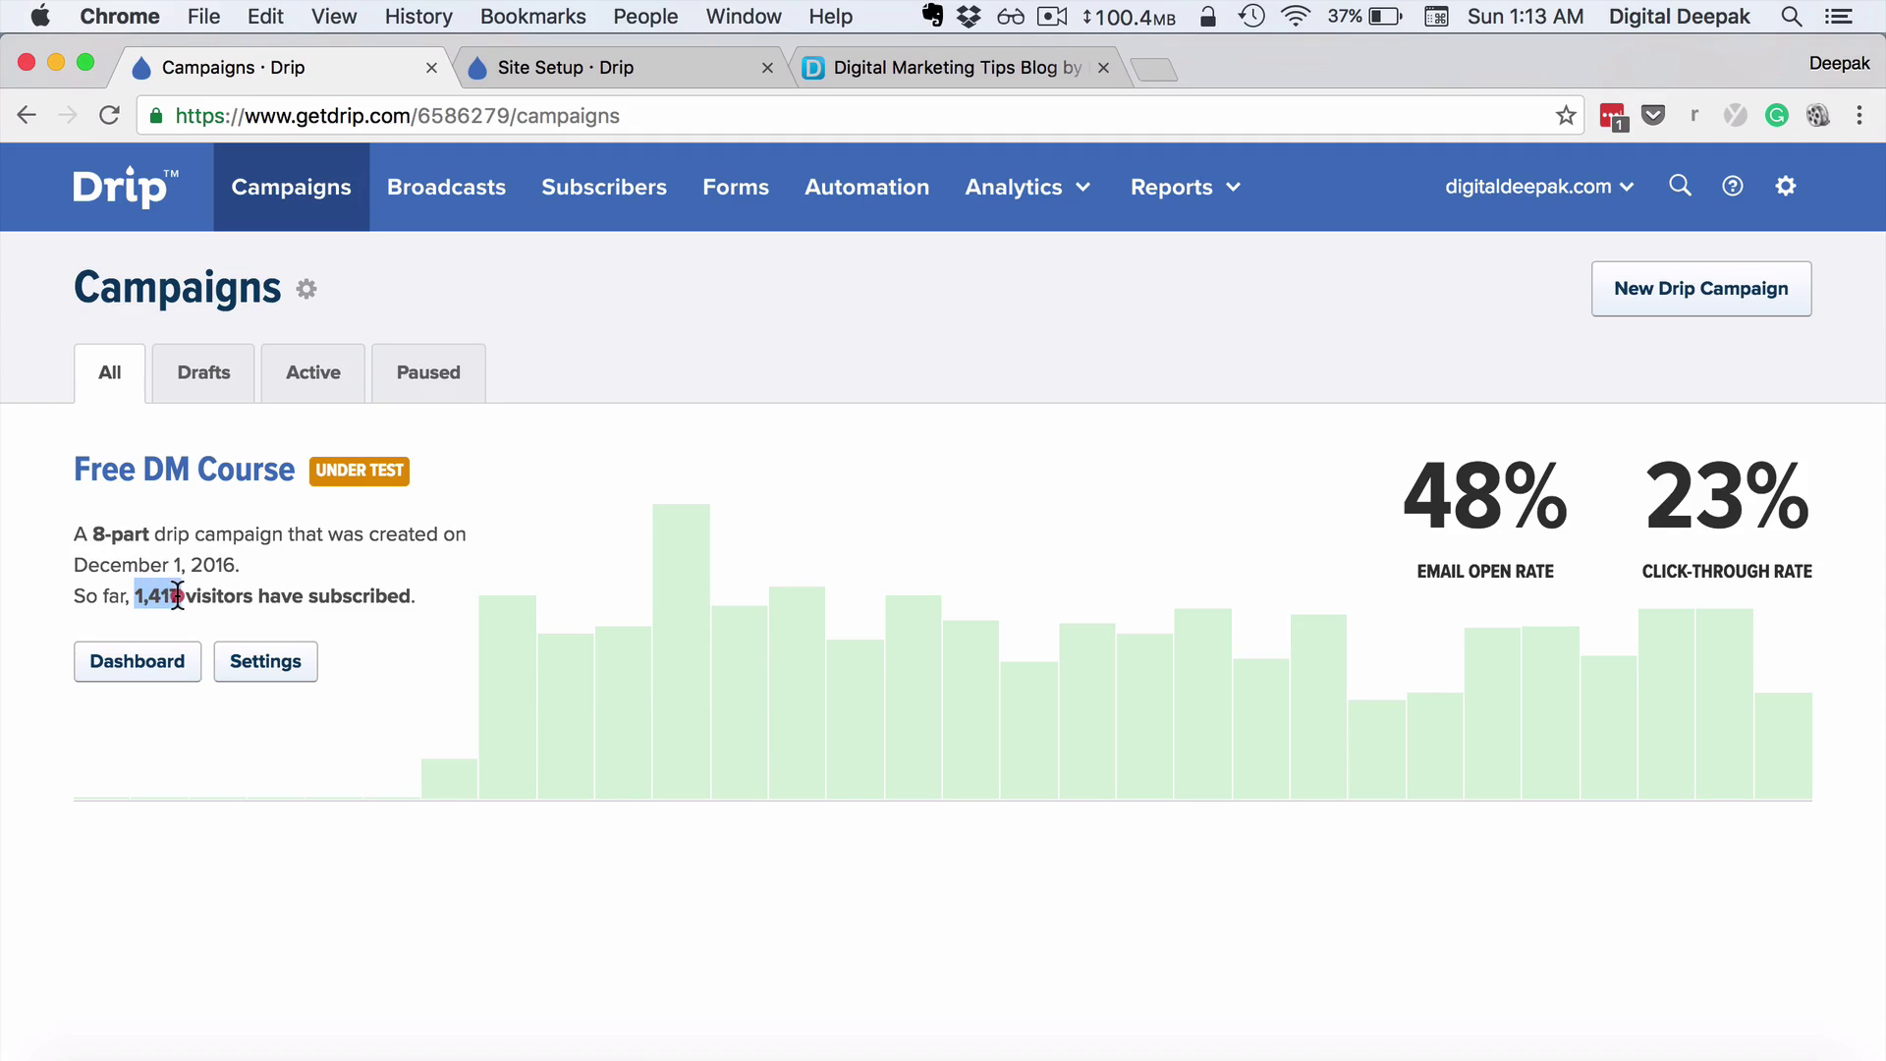
left_click(177, 595)
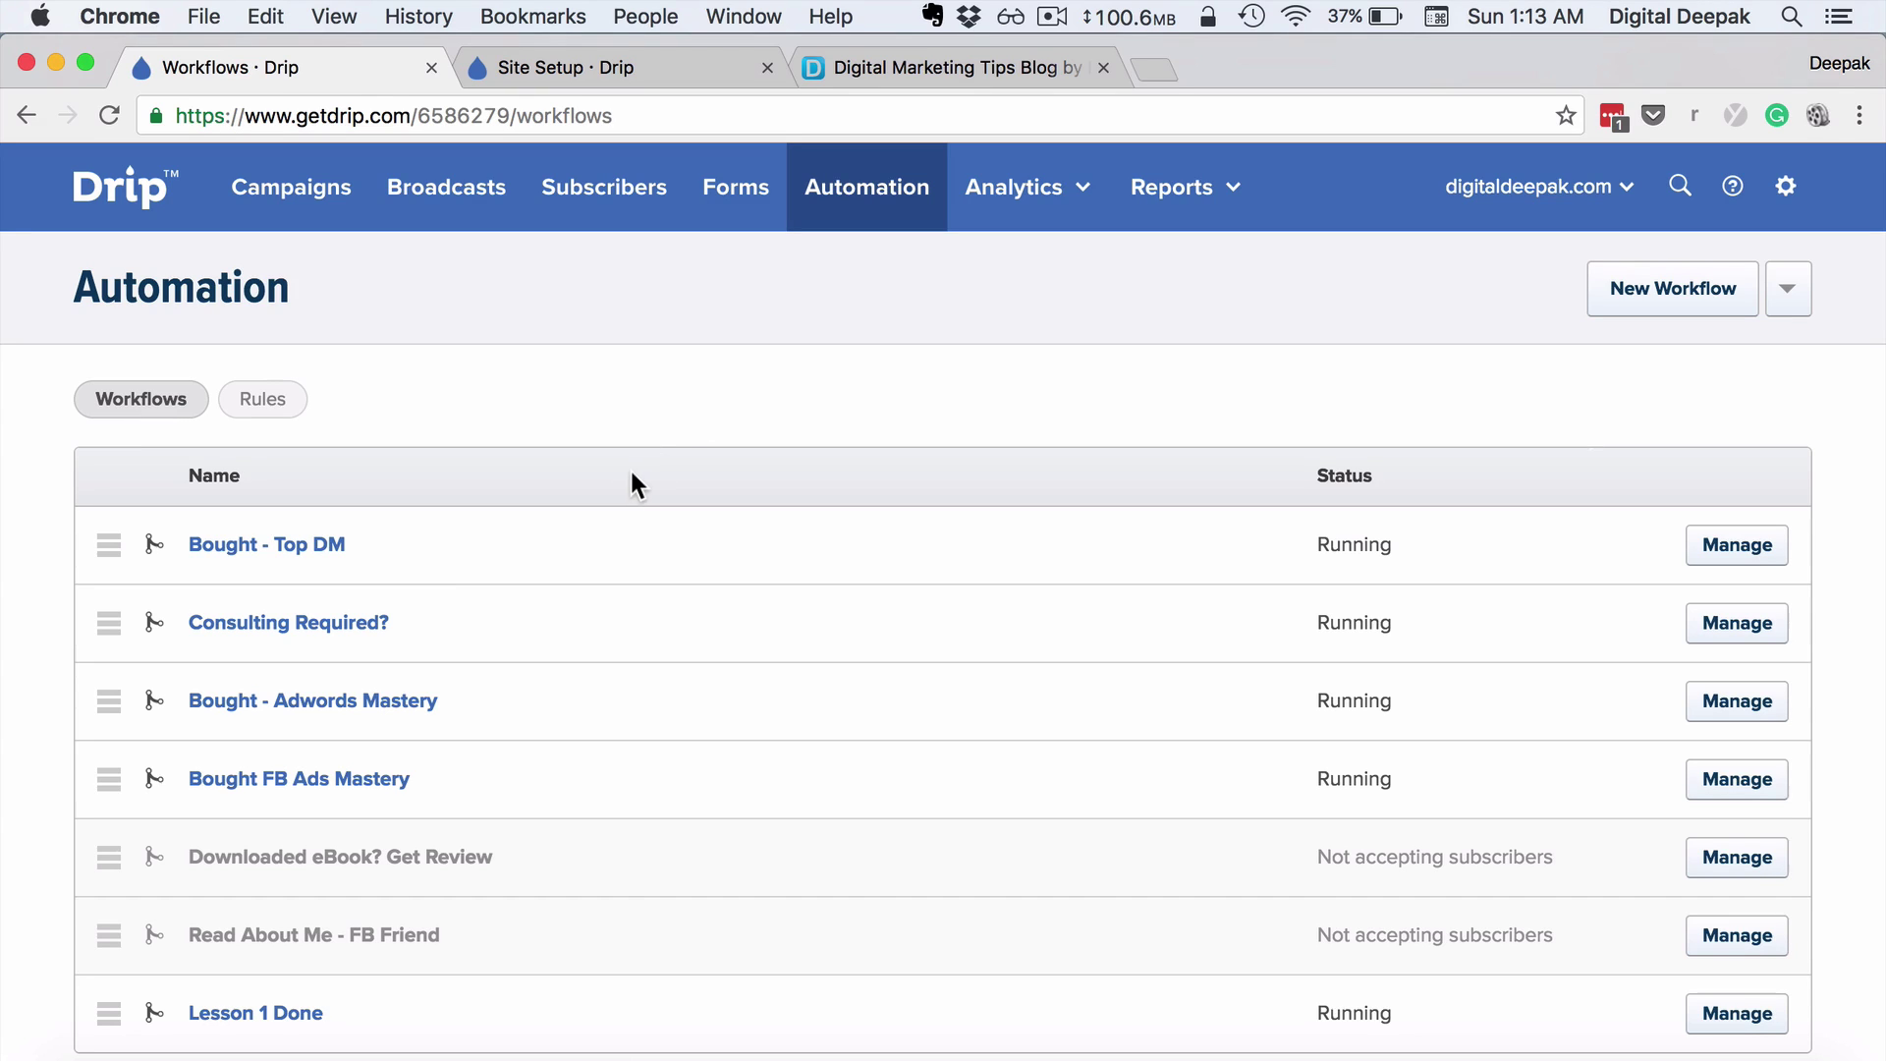
Step: Open the Consulting Required? workflow and scroll through its steps
left_click(375, 629)
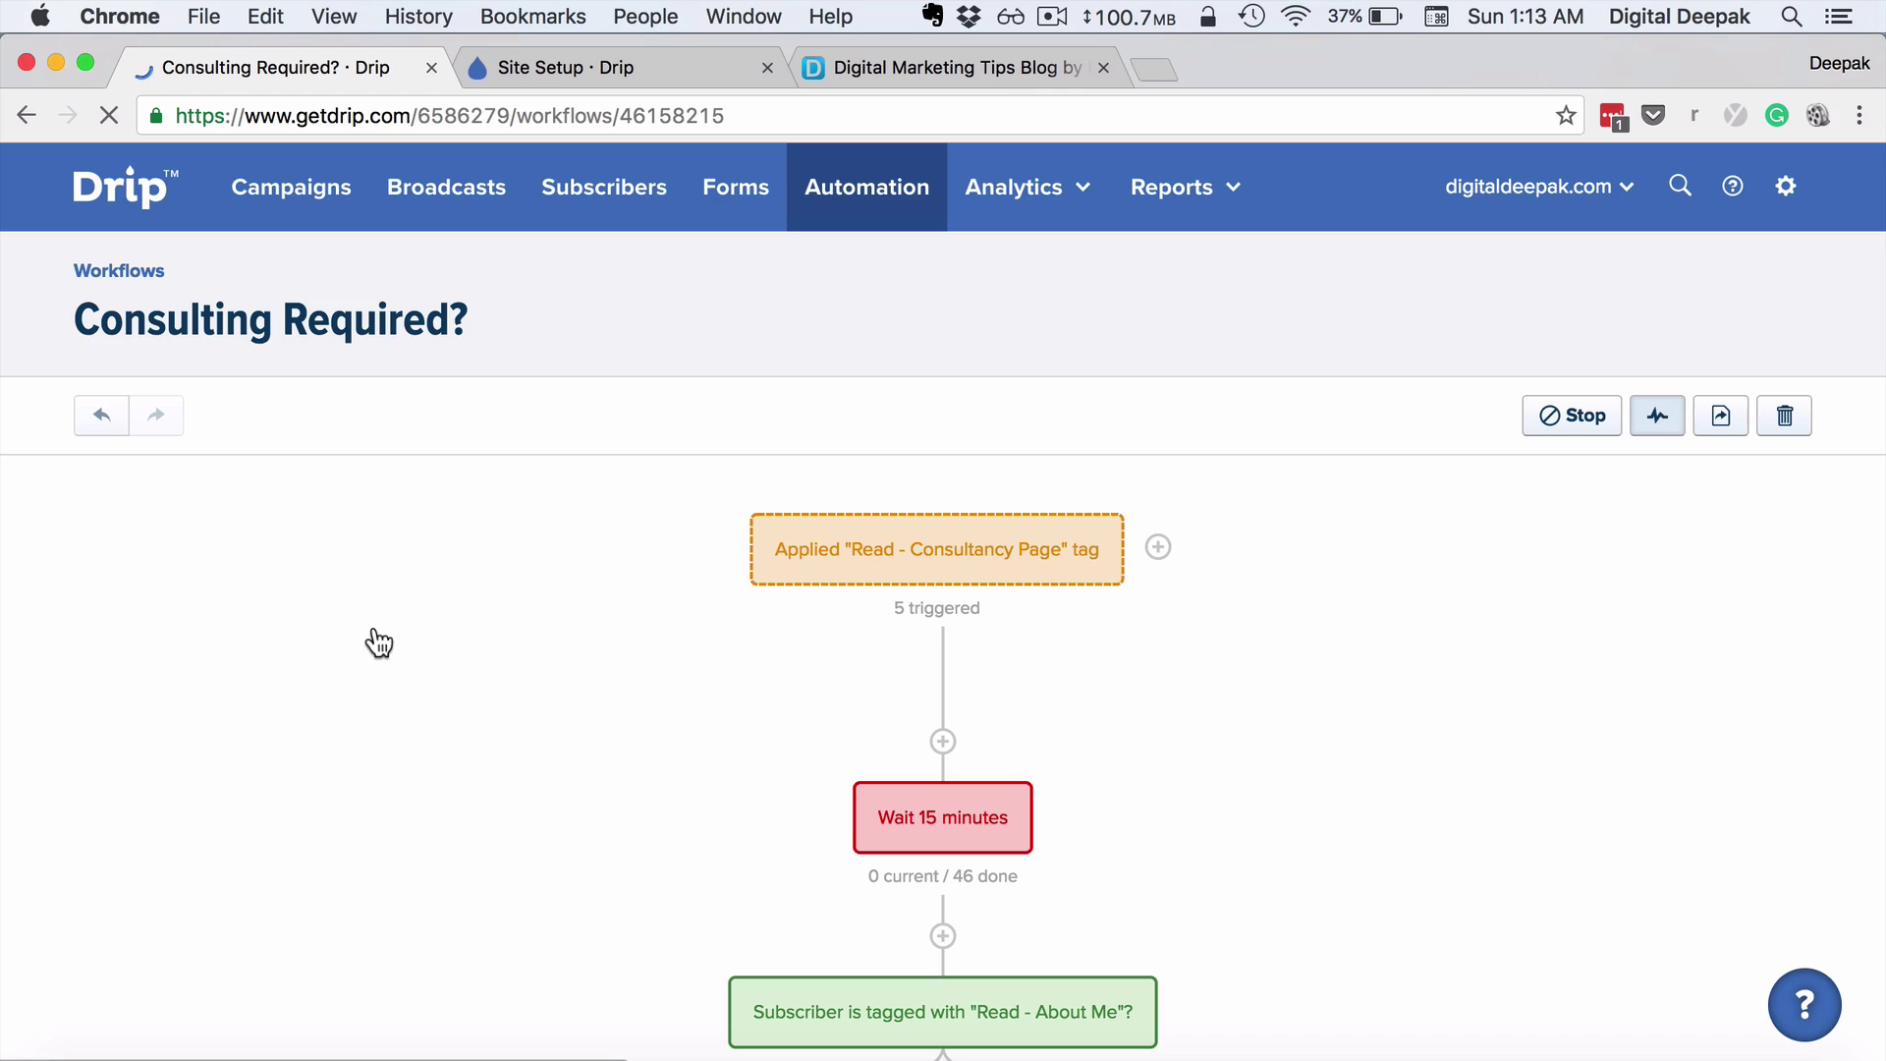
scroll(378, 643, "down", 3)
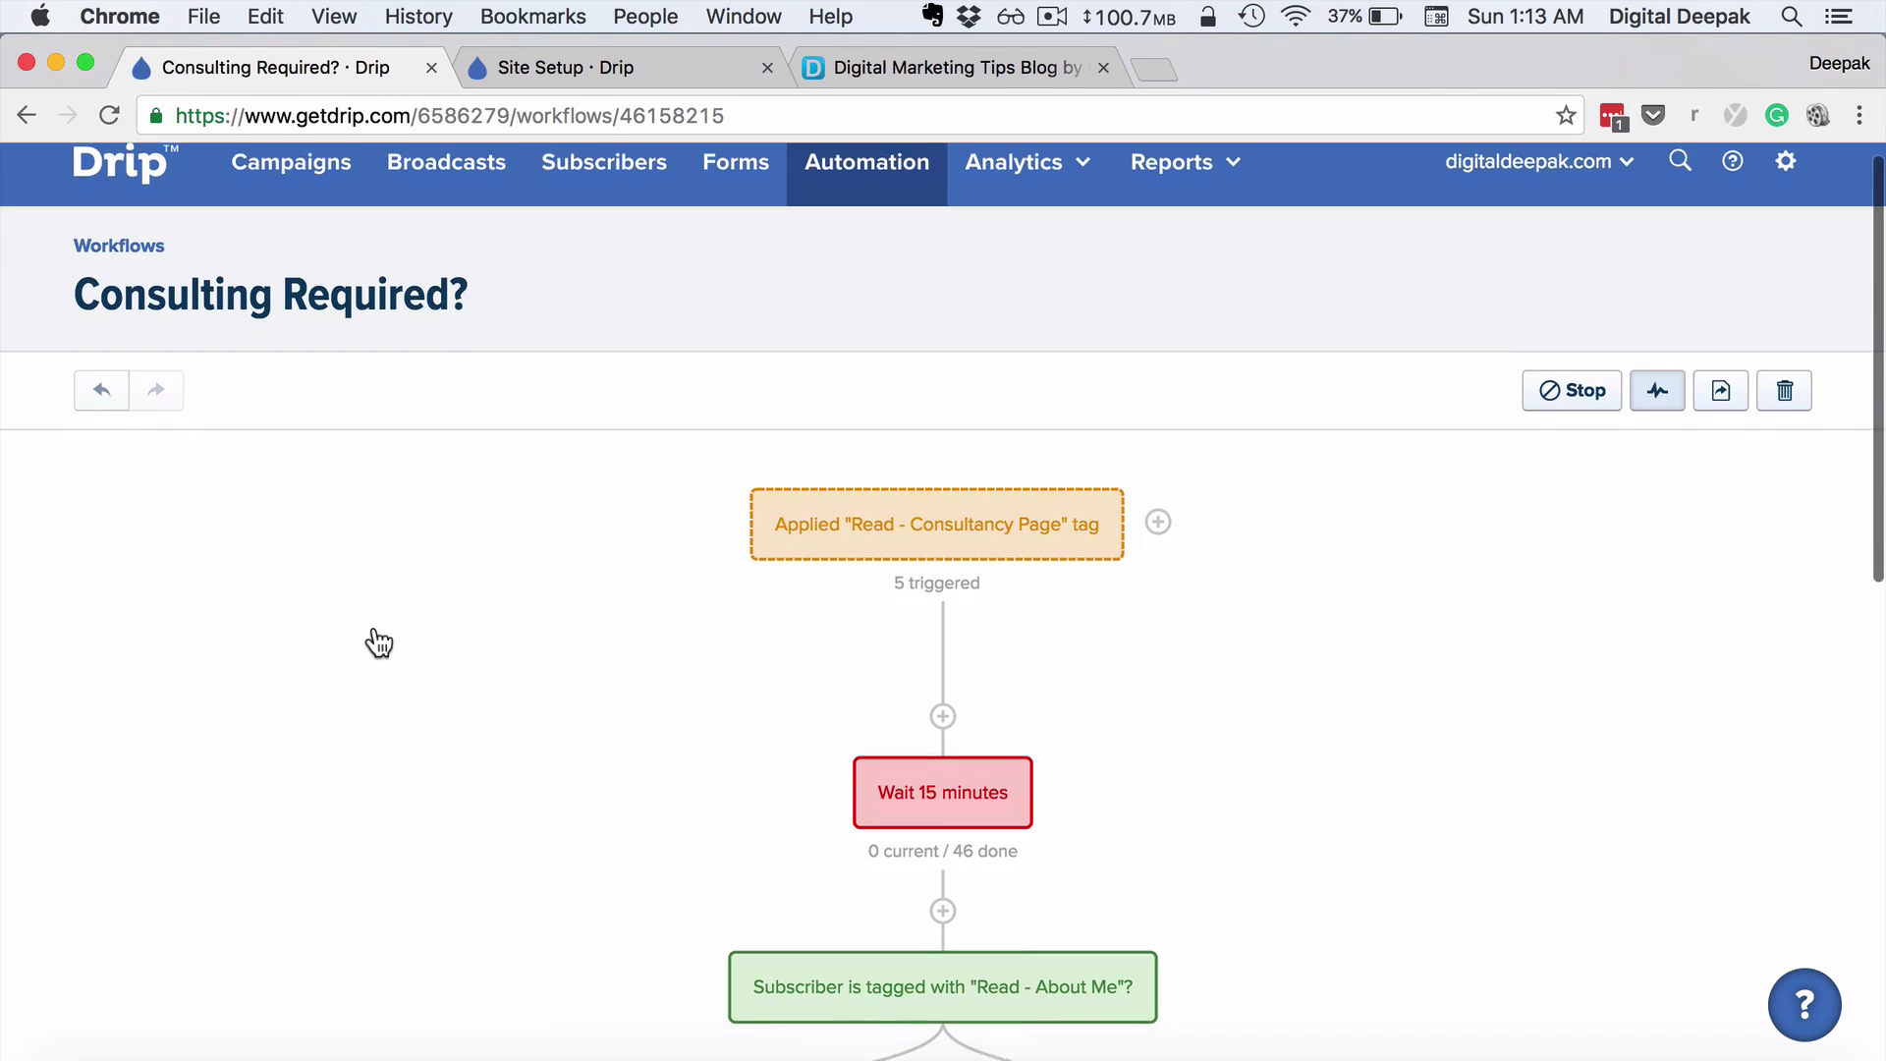
scroll(376, 641, "down", 2)
scroll(375, 638, "up", 5)
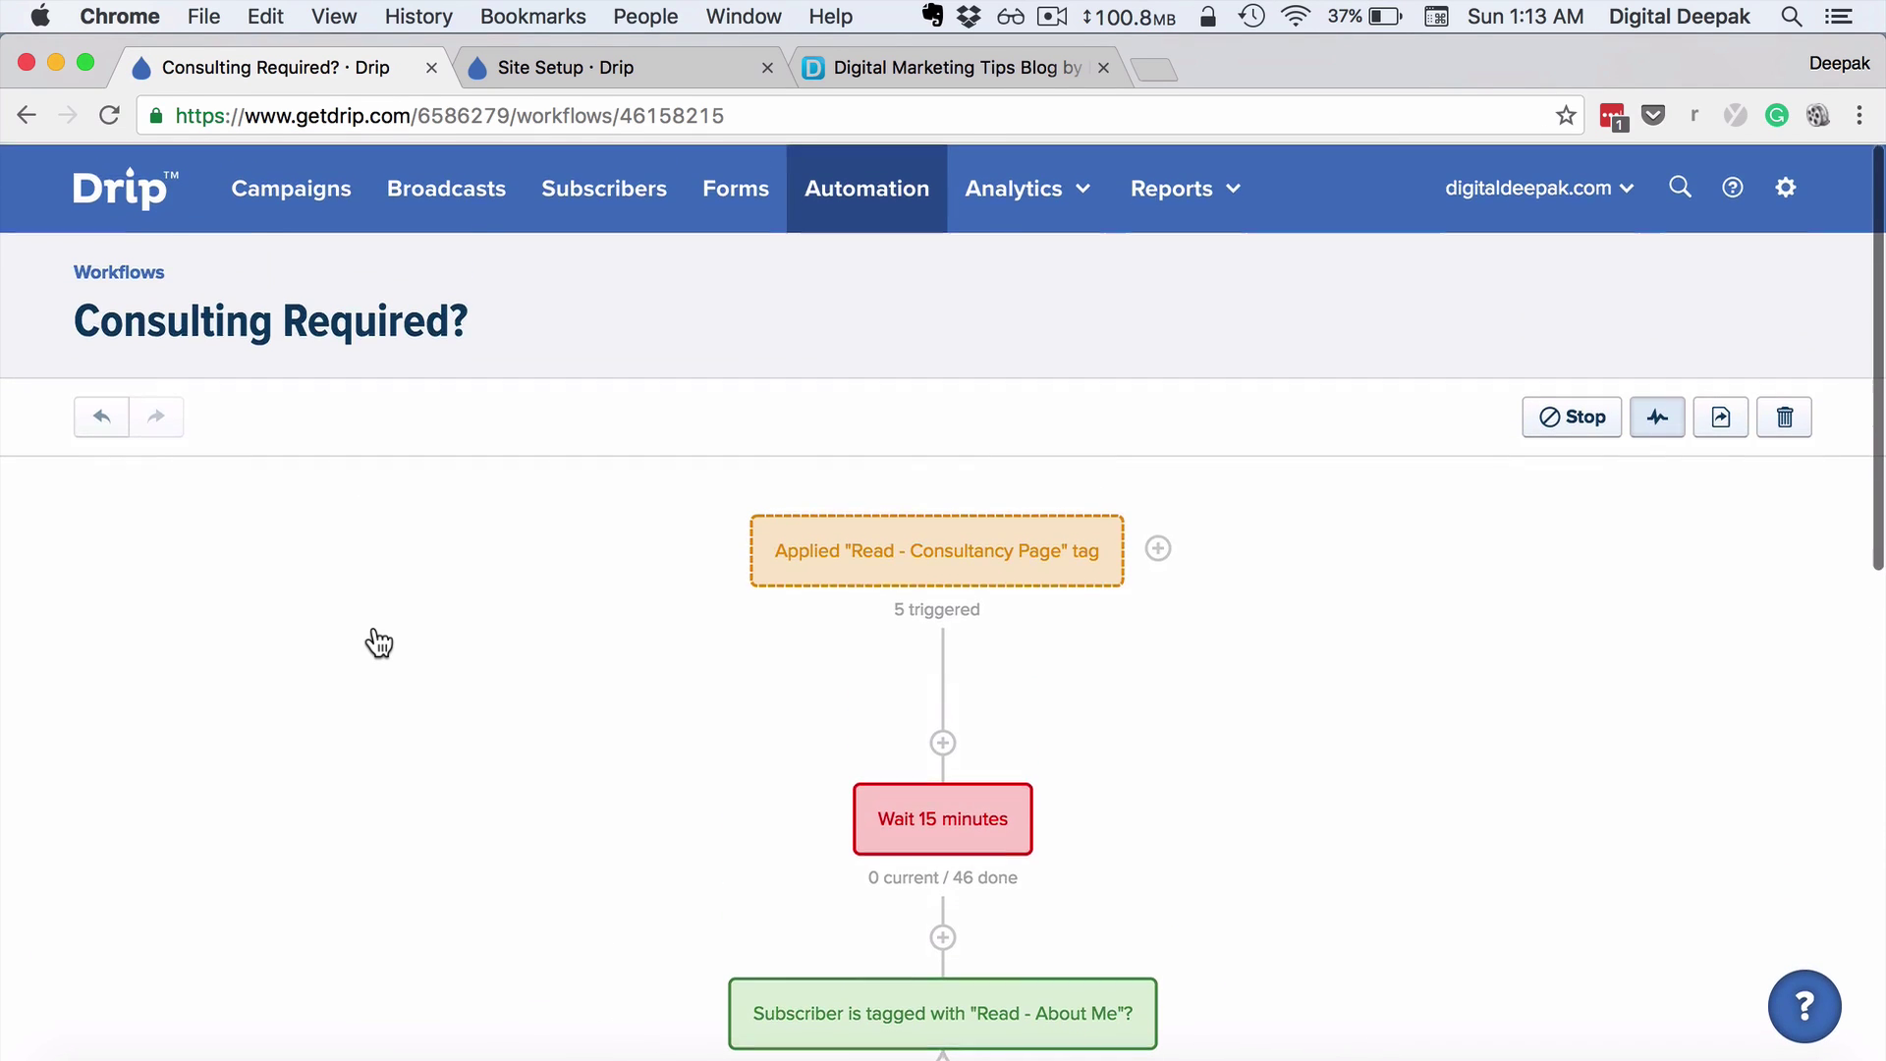
Step: Open the Automation workflows list in a new tab and switch to it
right_click(883, 203)
left_click(902, 216)
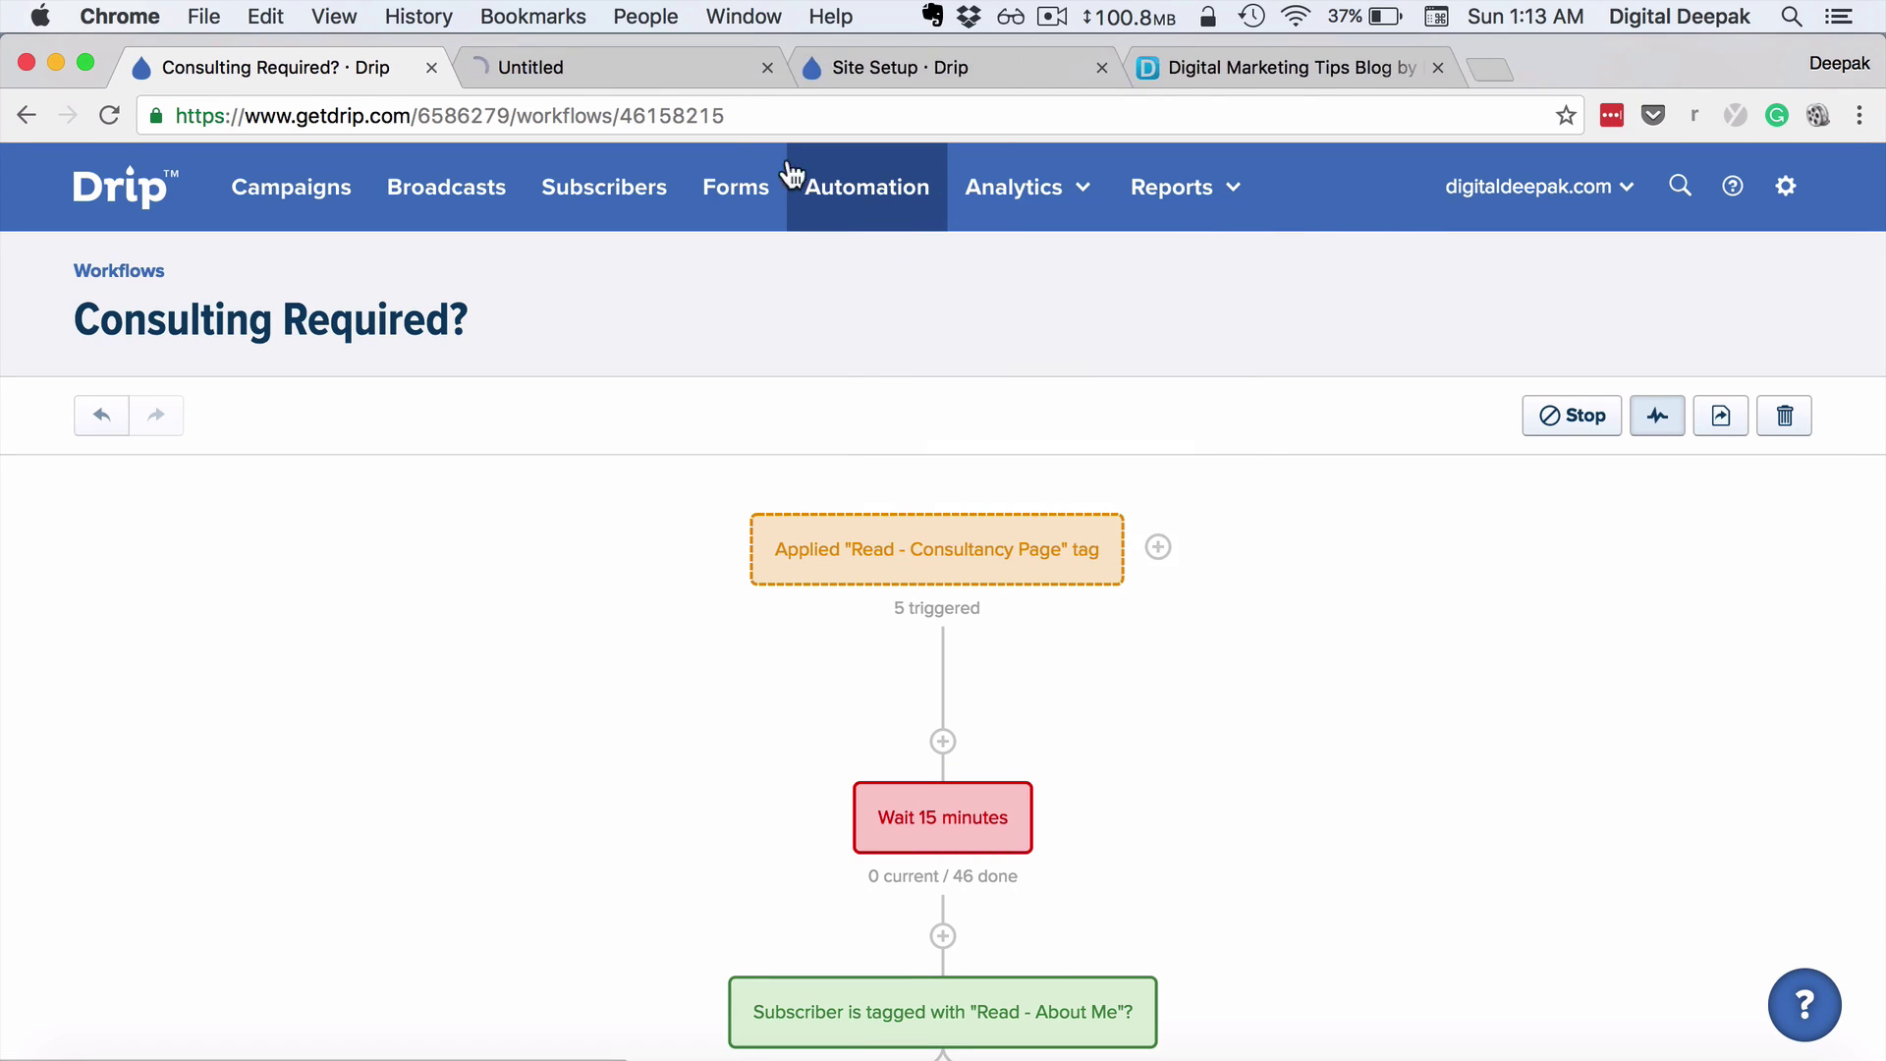
left_click(609, 61)
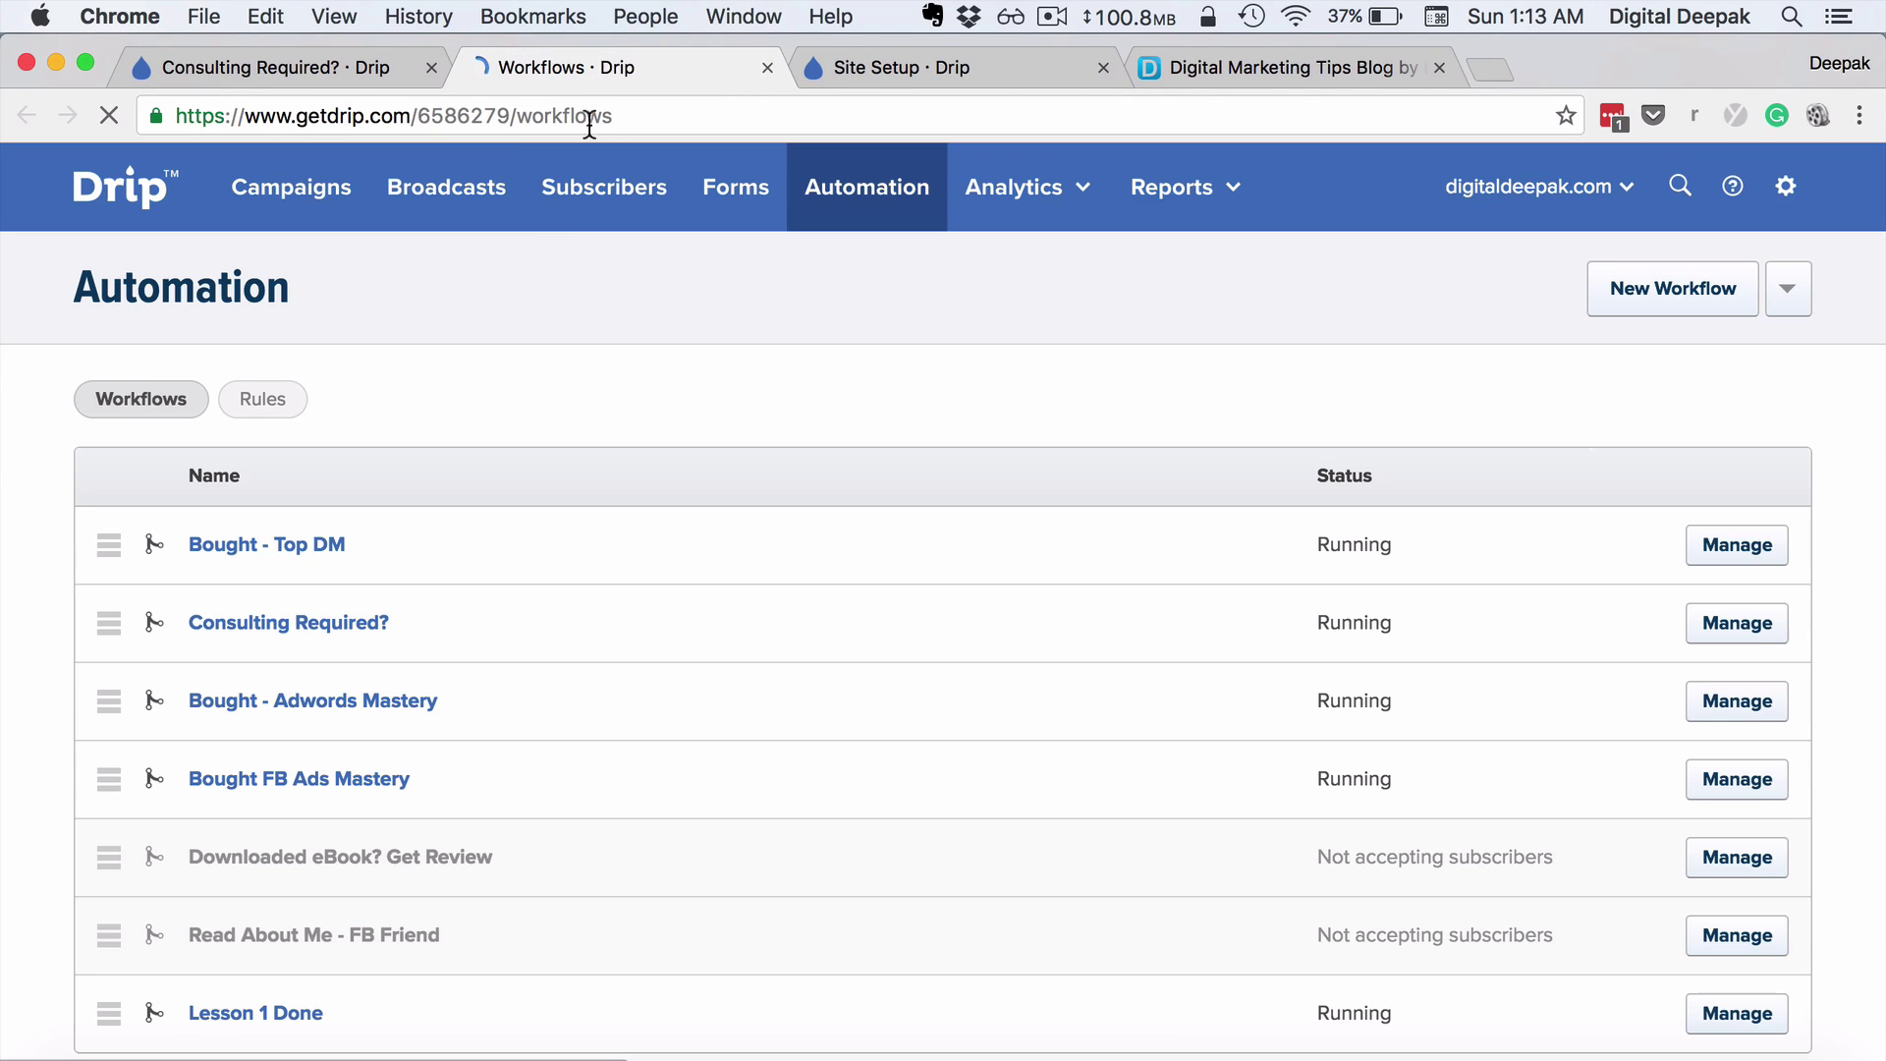
Step: Inspect the Read - Consultancy Page rule in the Rules list, then return to Consulting Required?
left_click(286, 408)
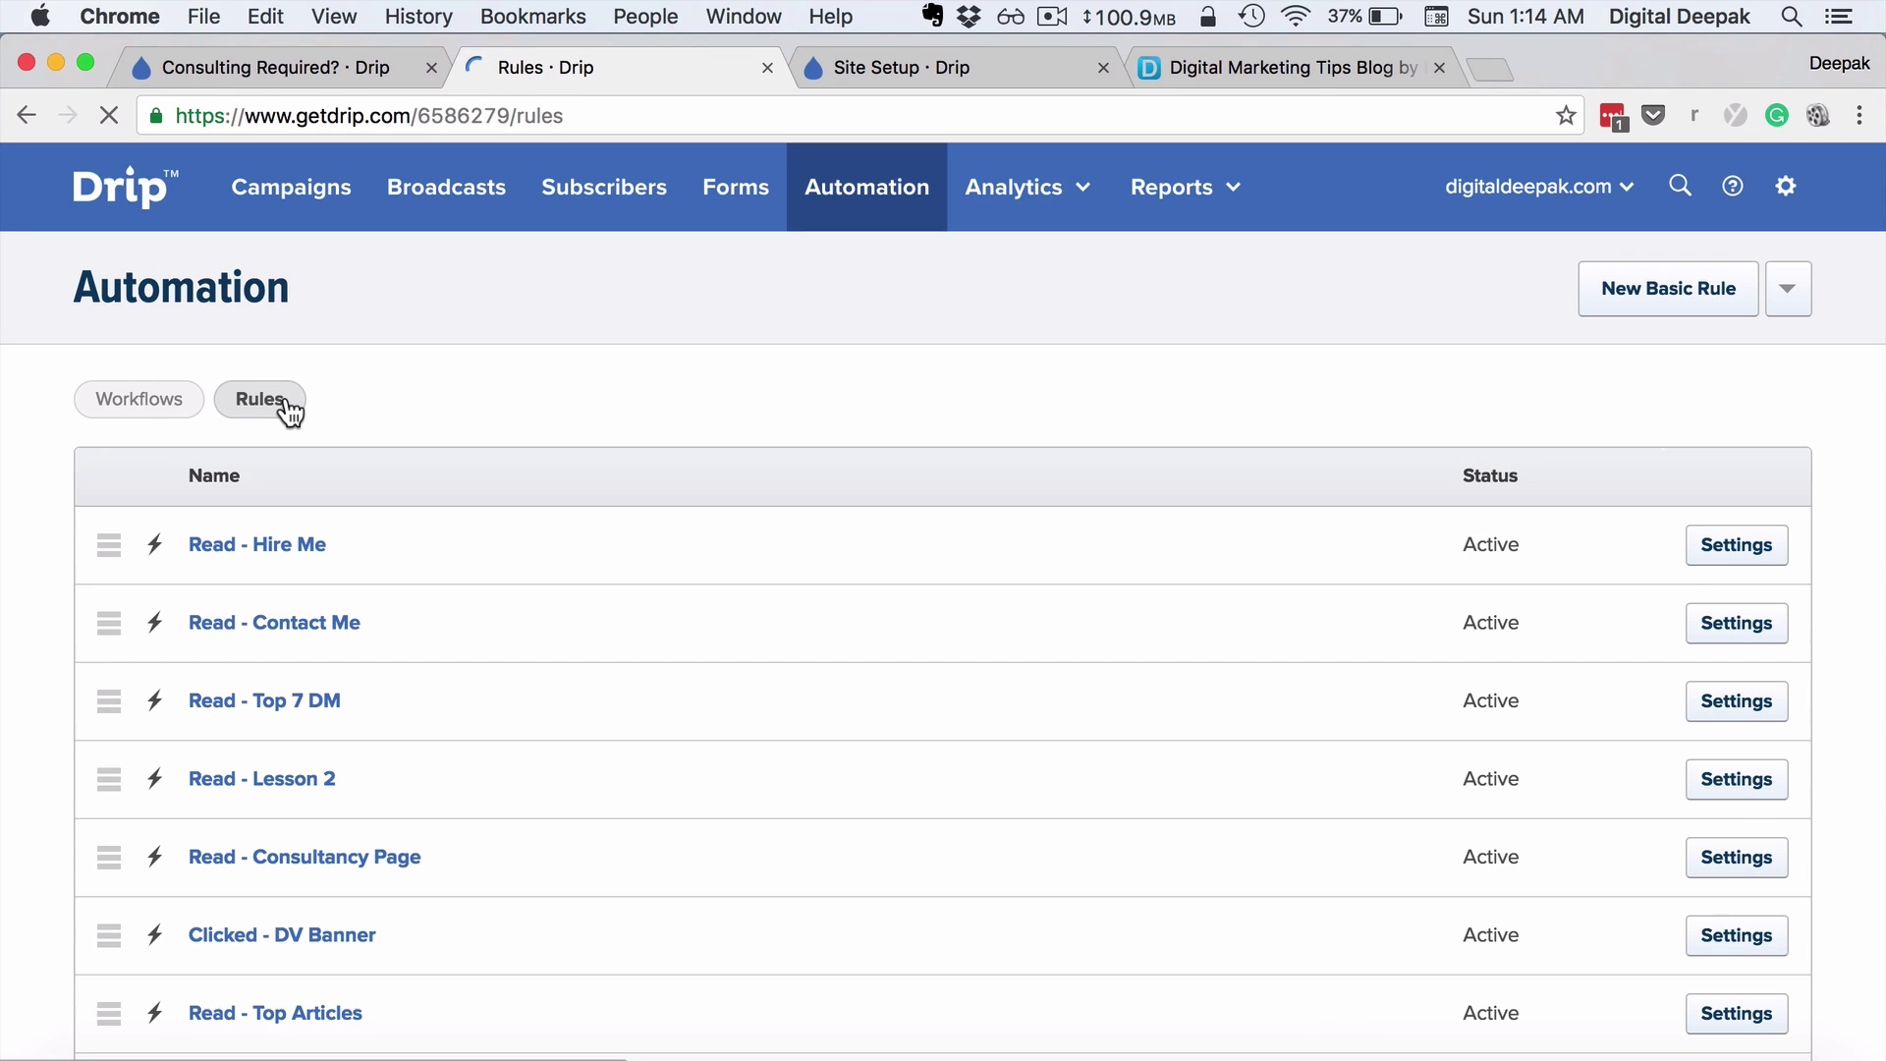
scroll(285, 408, "down", 2)
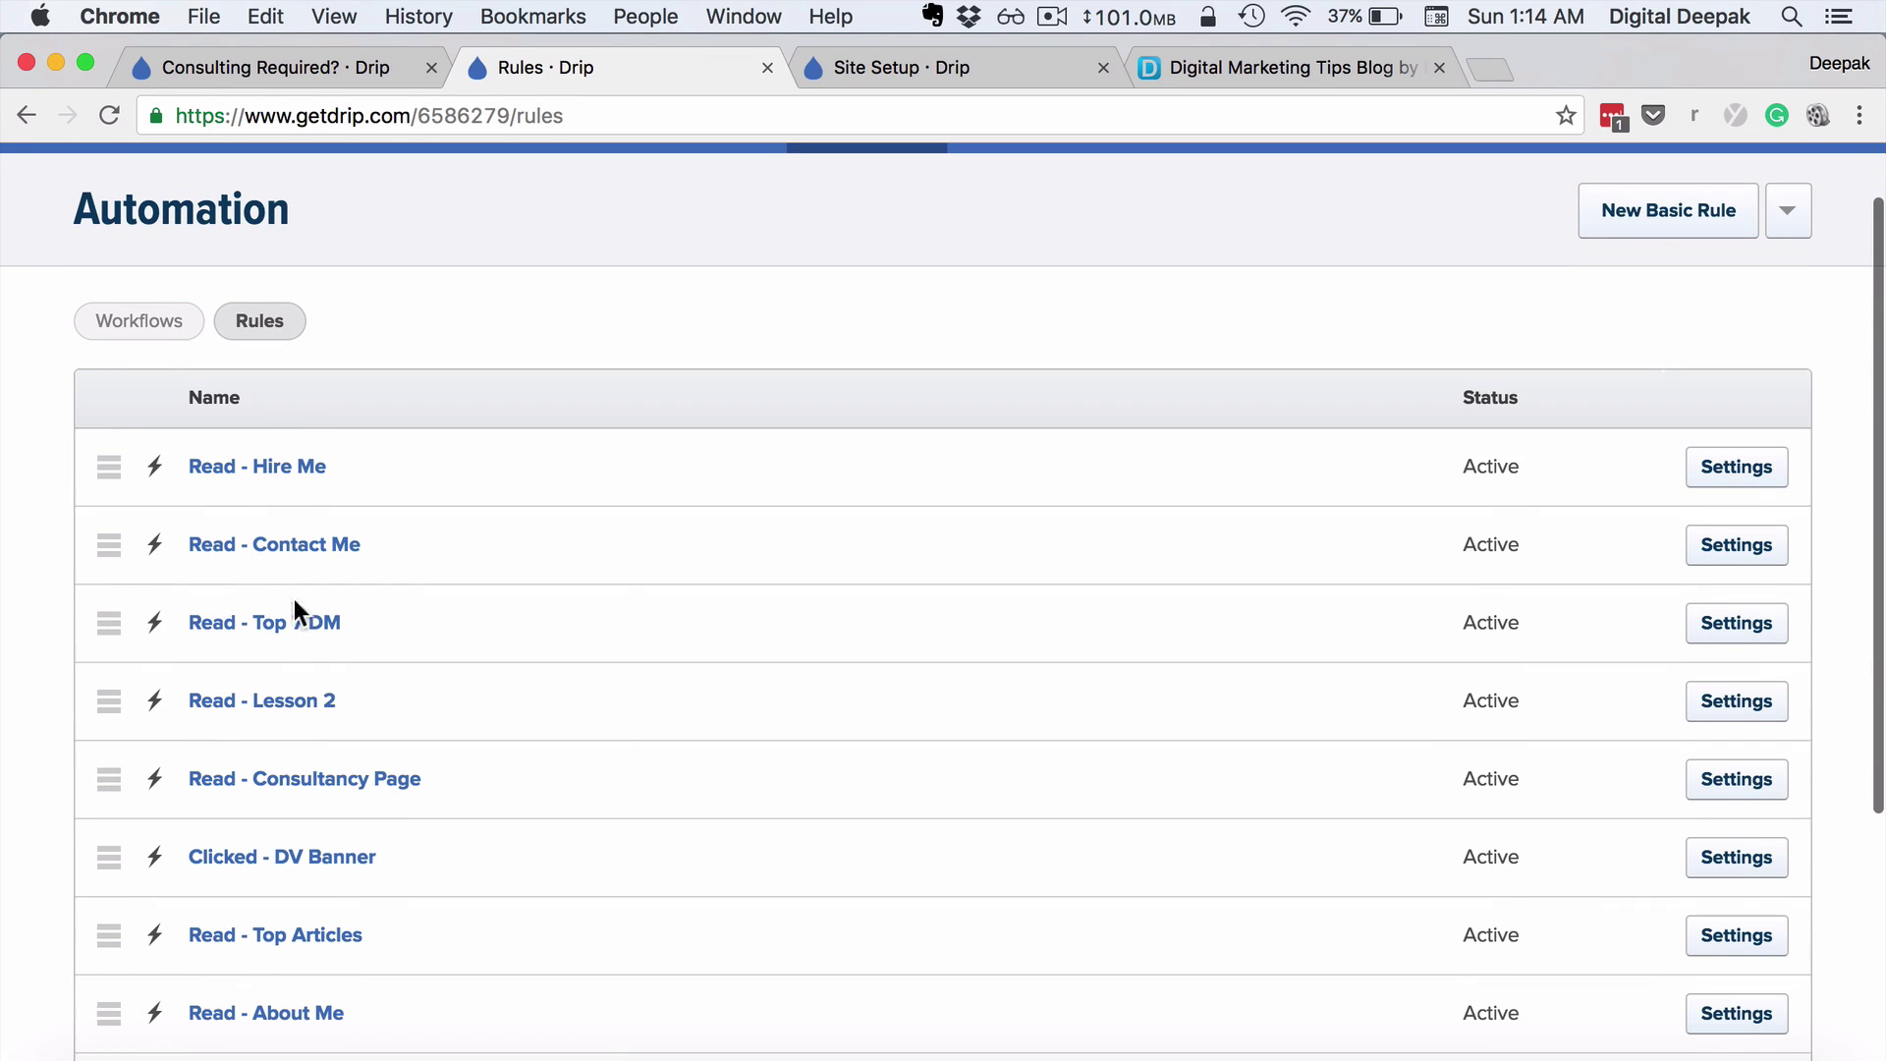
left_click(307, 781)
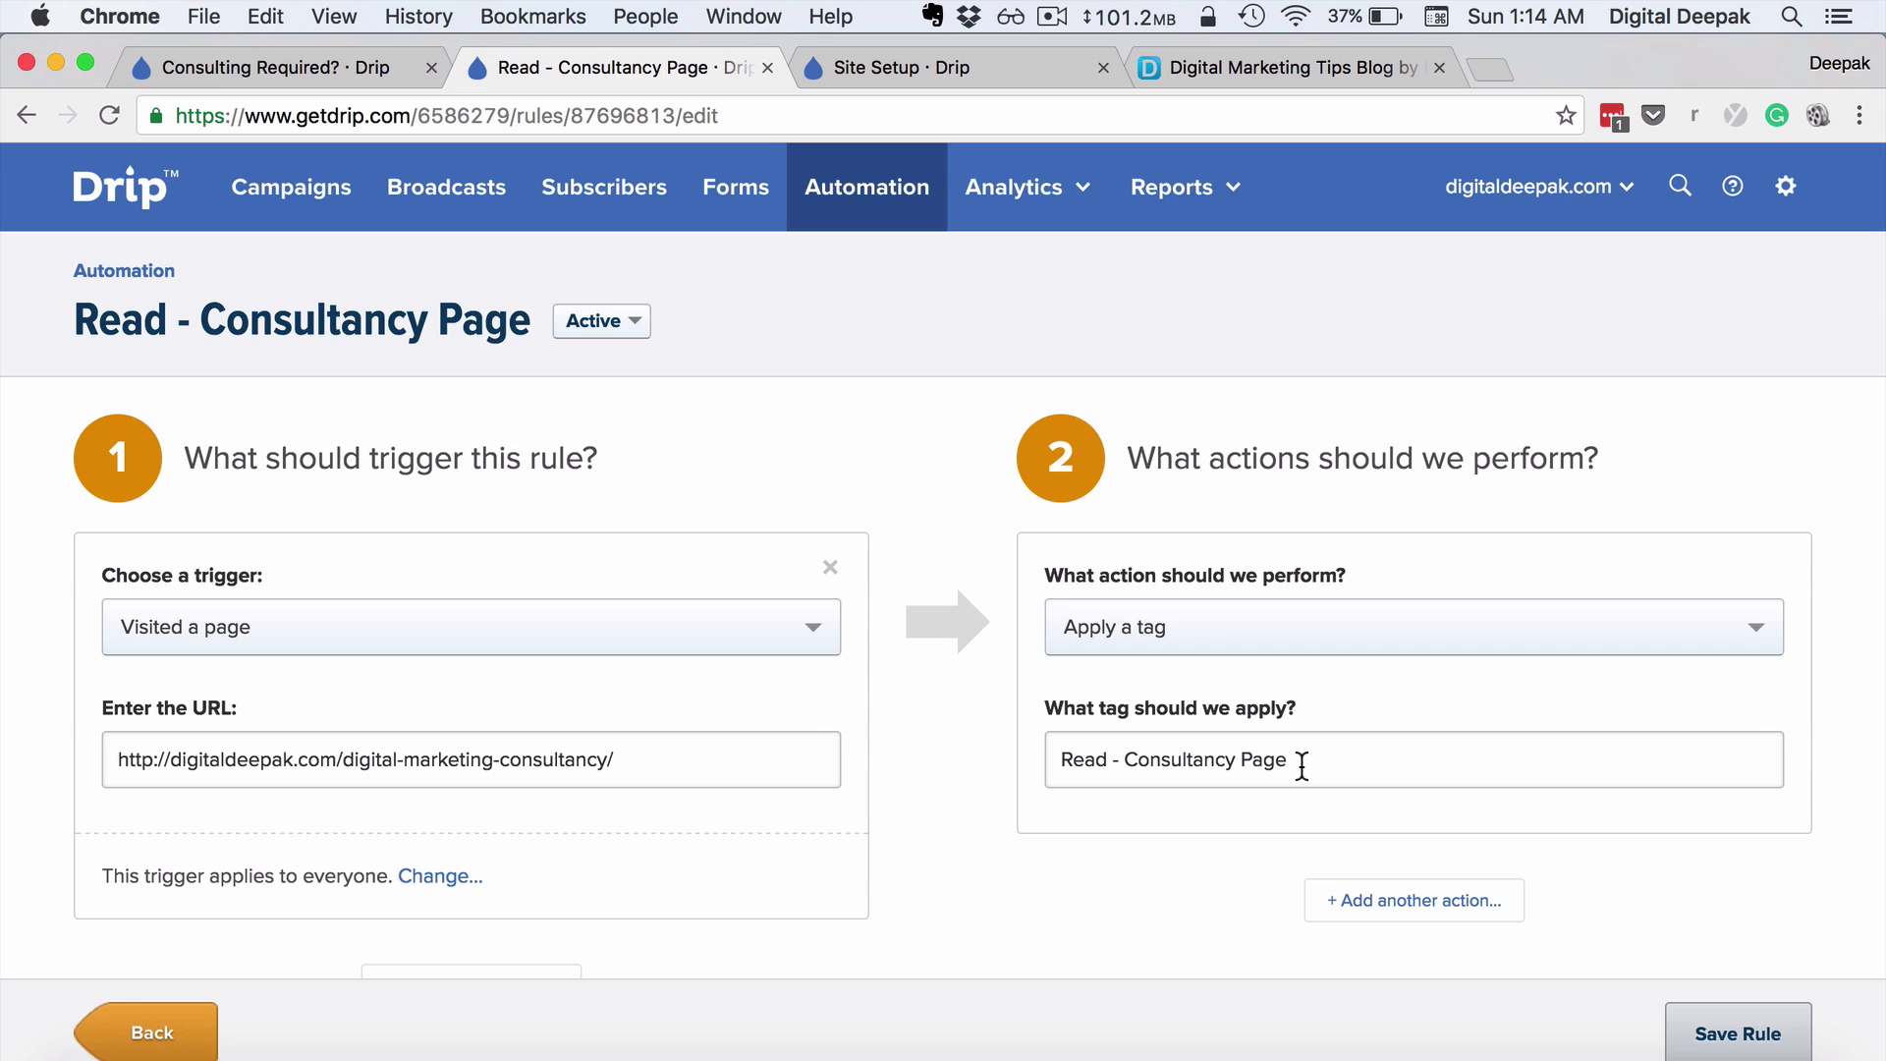
left_click(344, 56)
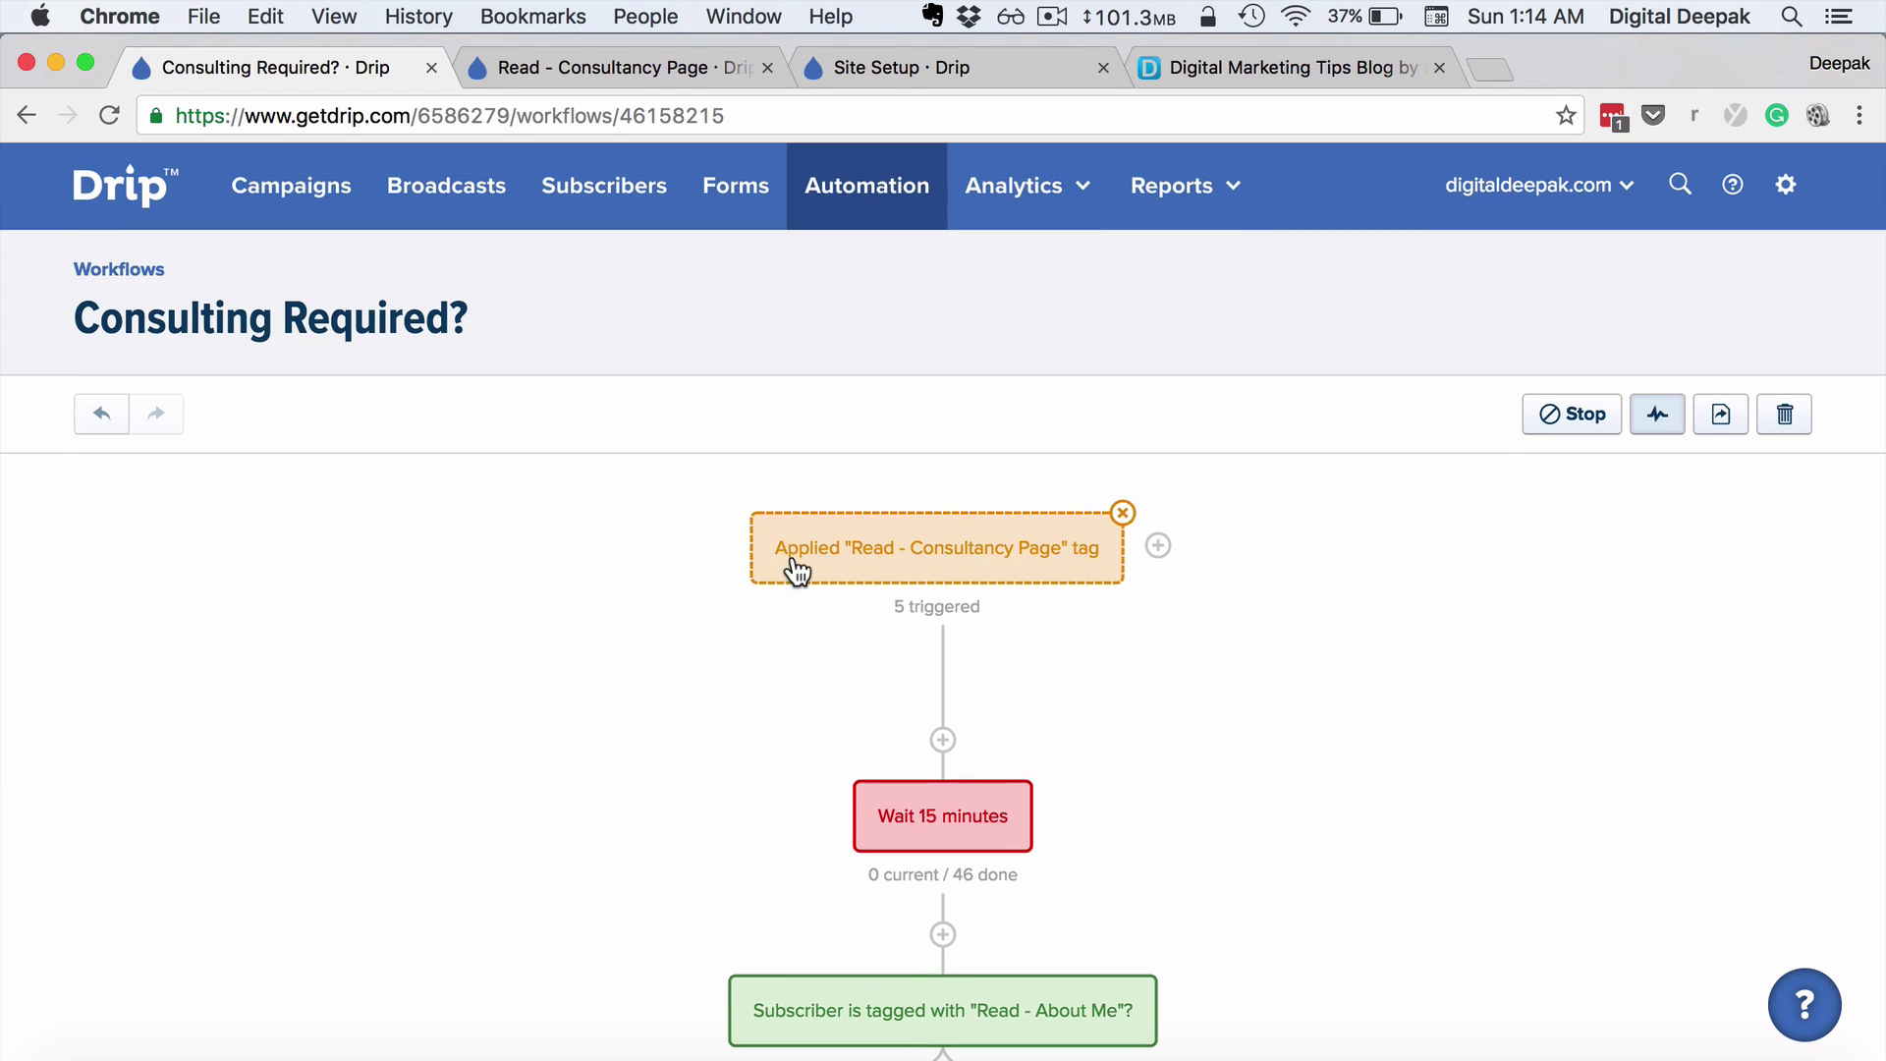
scroll(798, 570, "down", 5)
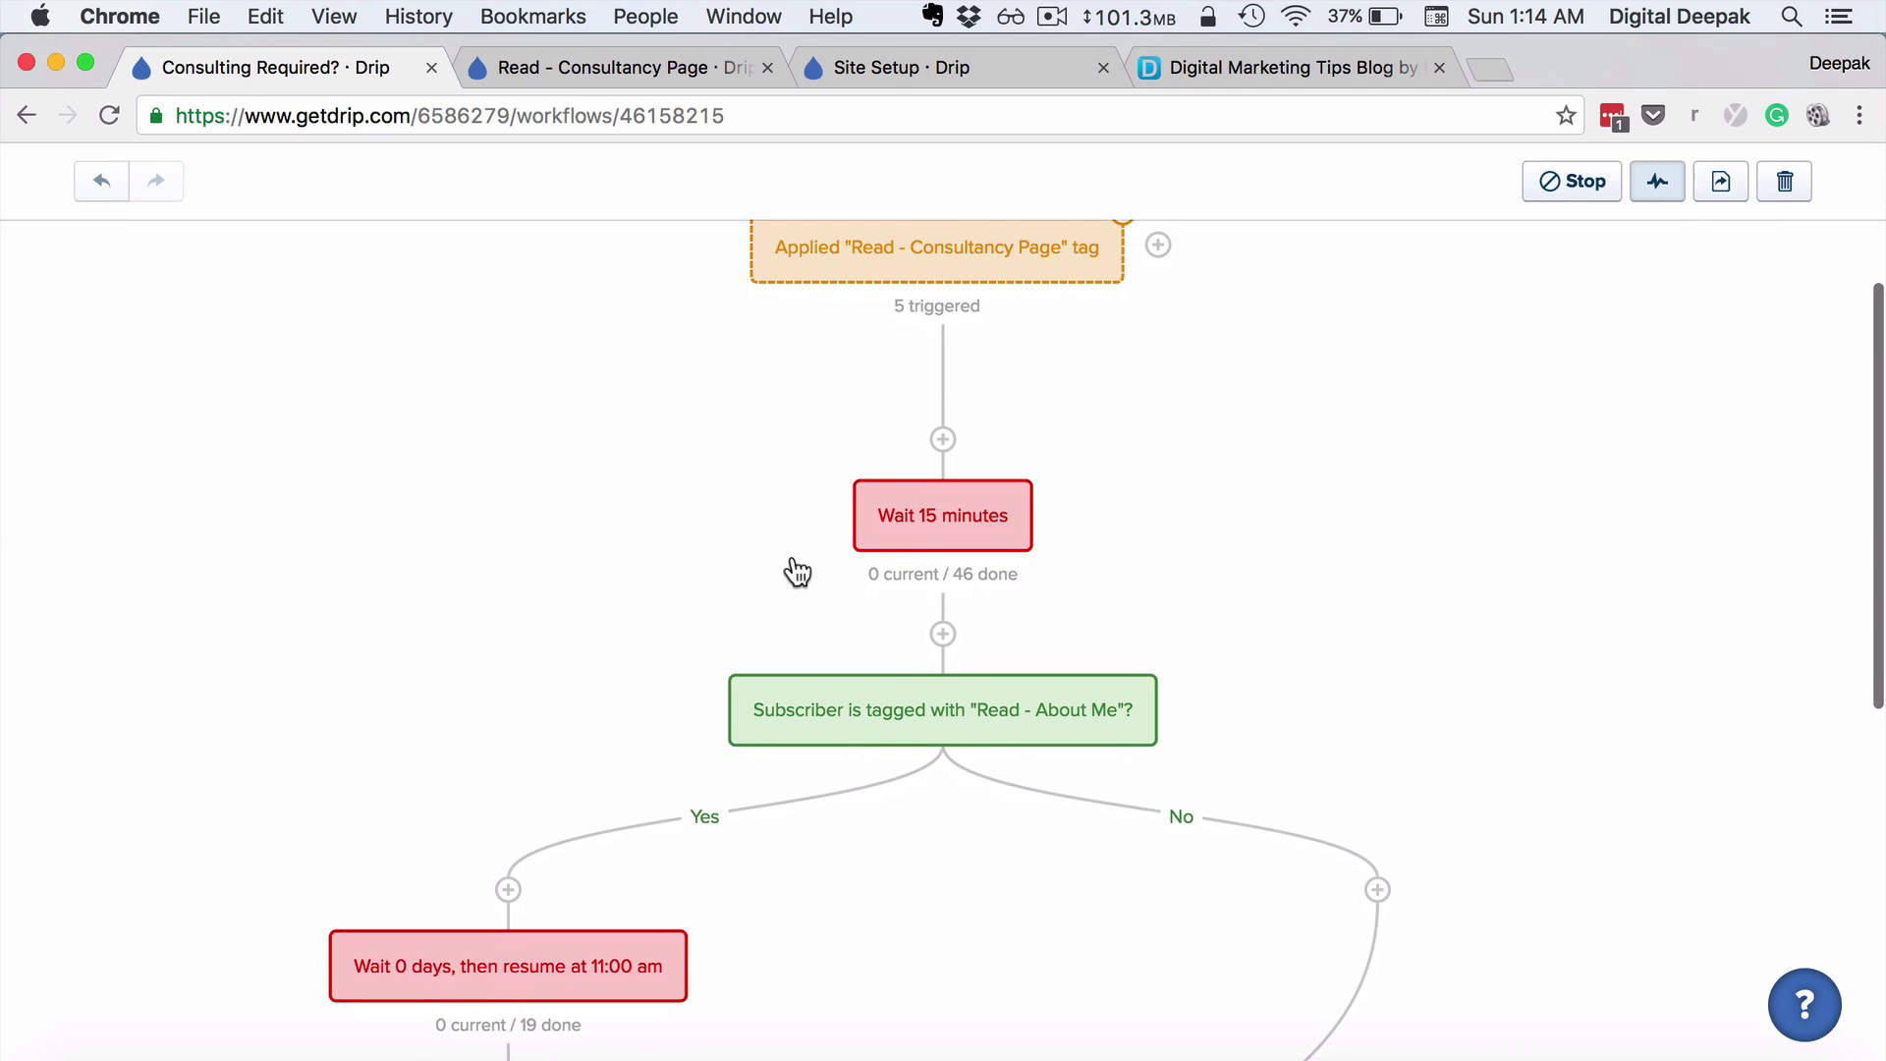
scroll(884, 540, "down", 1)
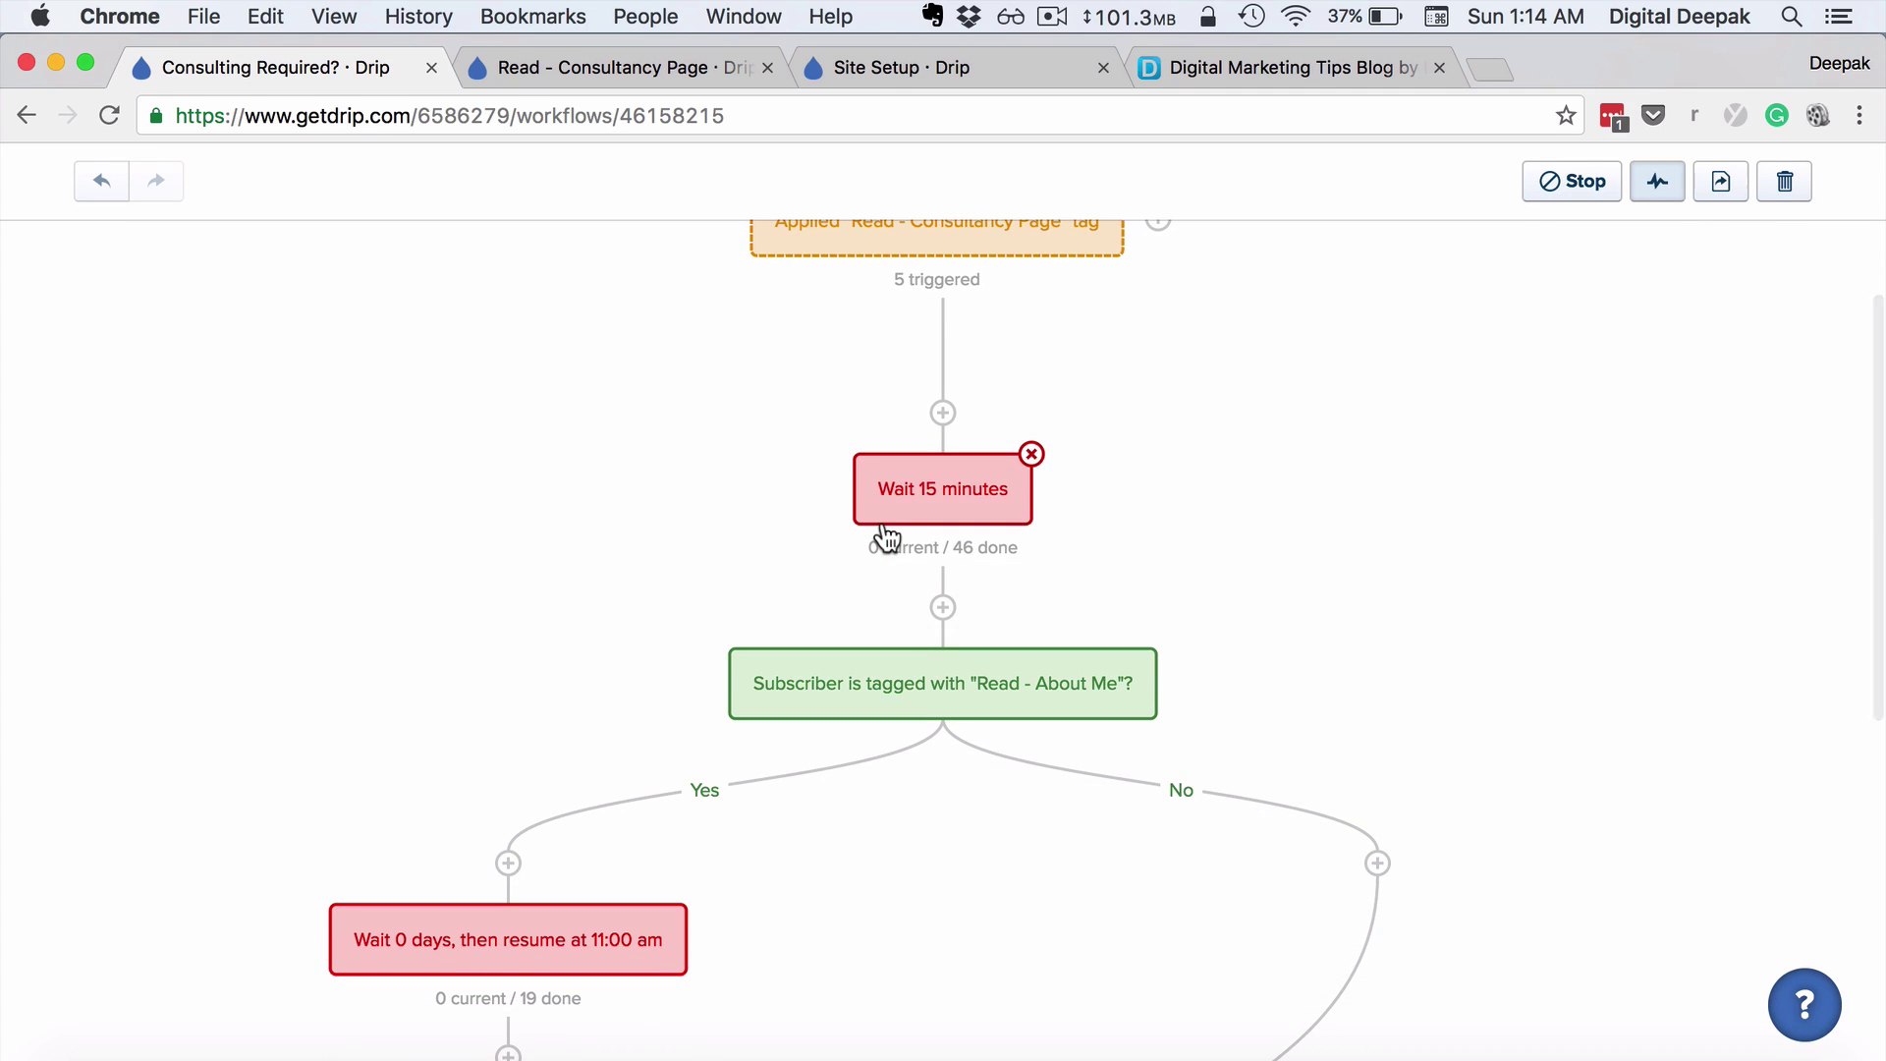
scroll(896, 506, "down", 1)
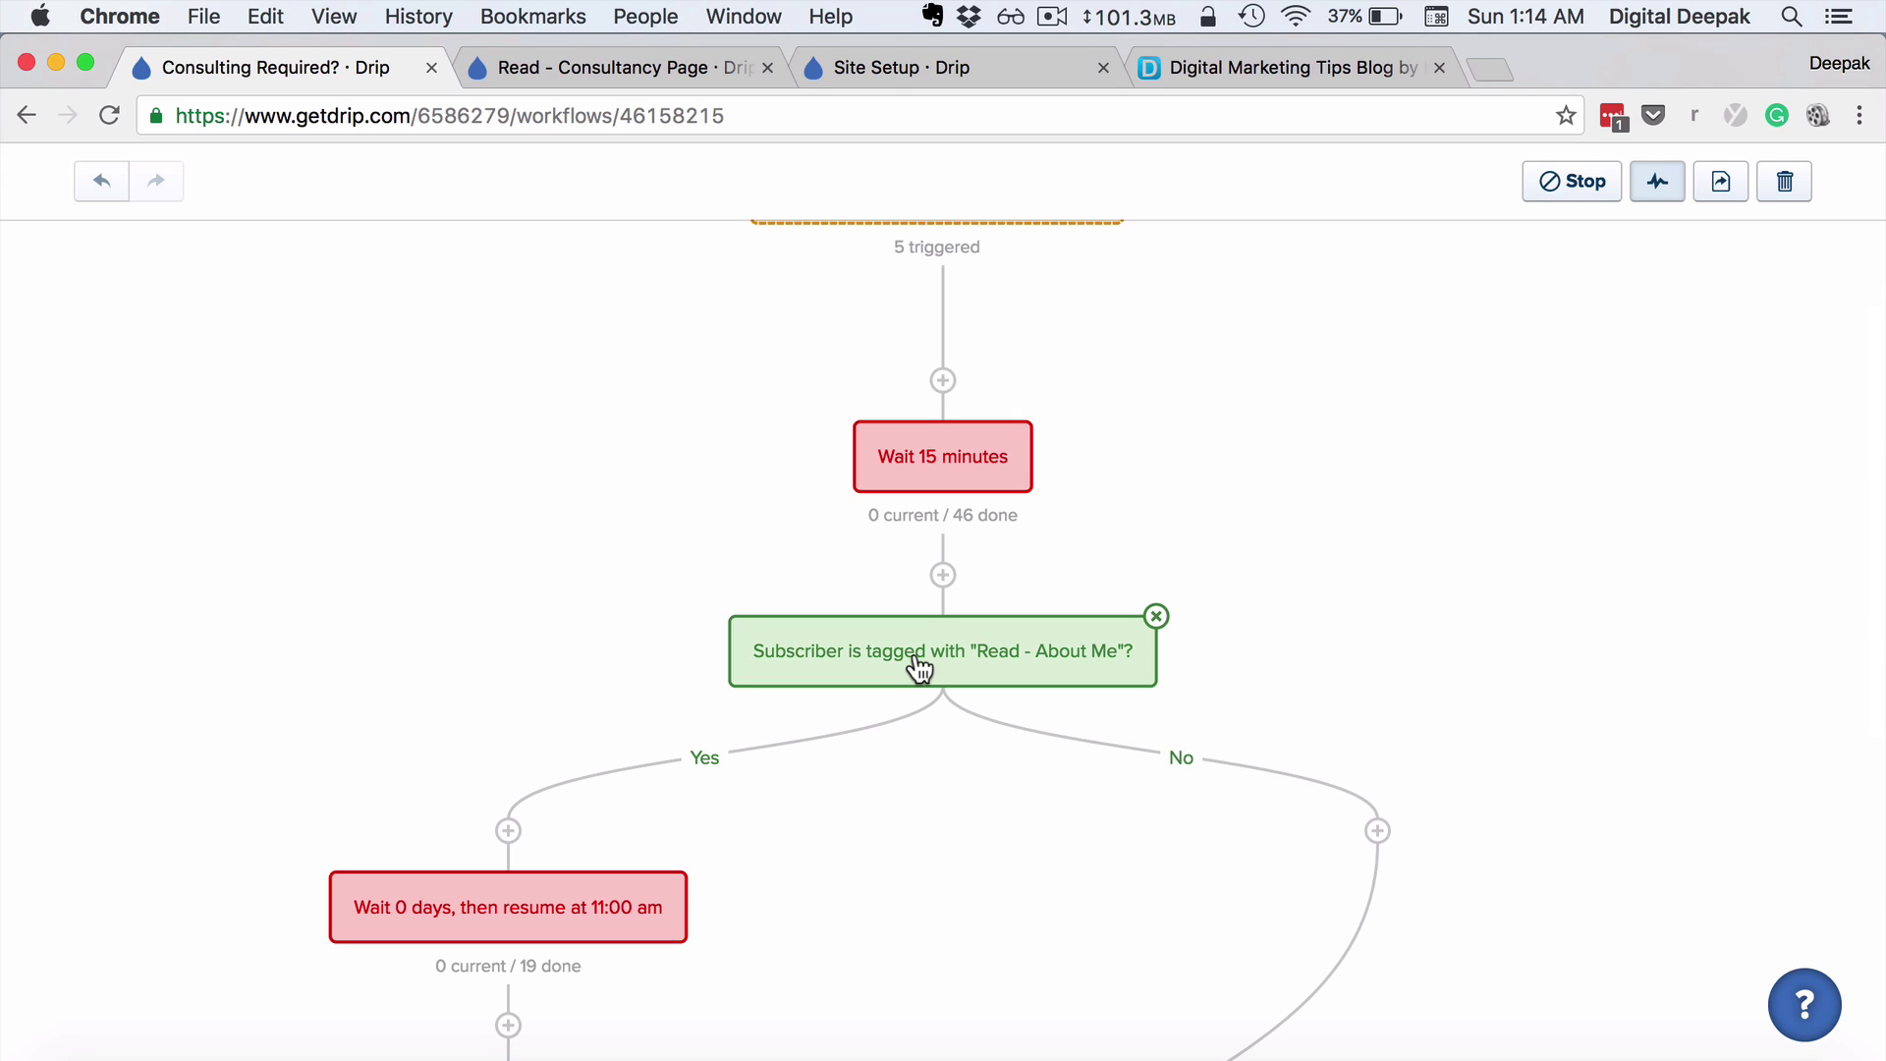
scroll(918, 668, "down", 4)
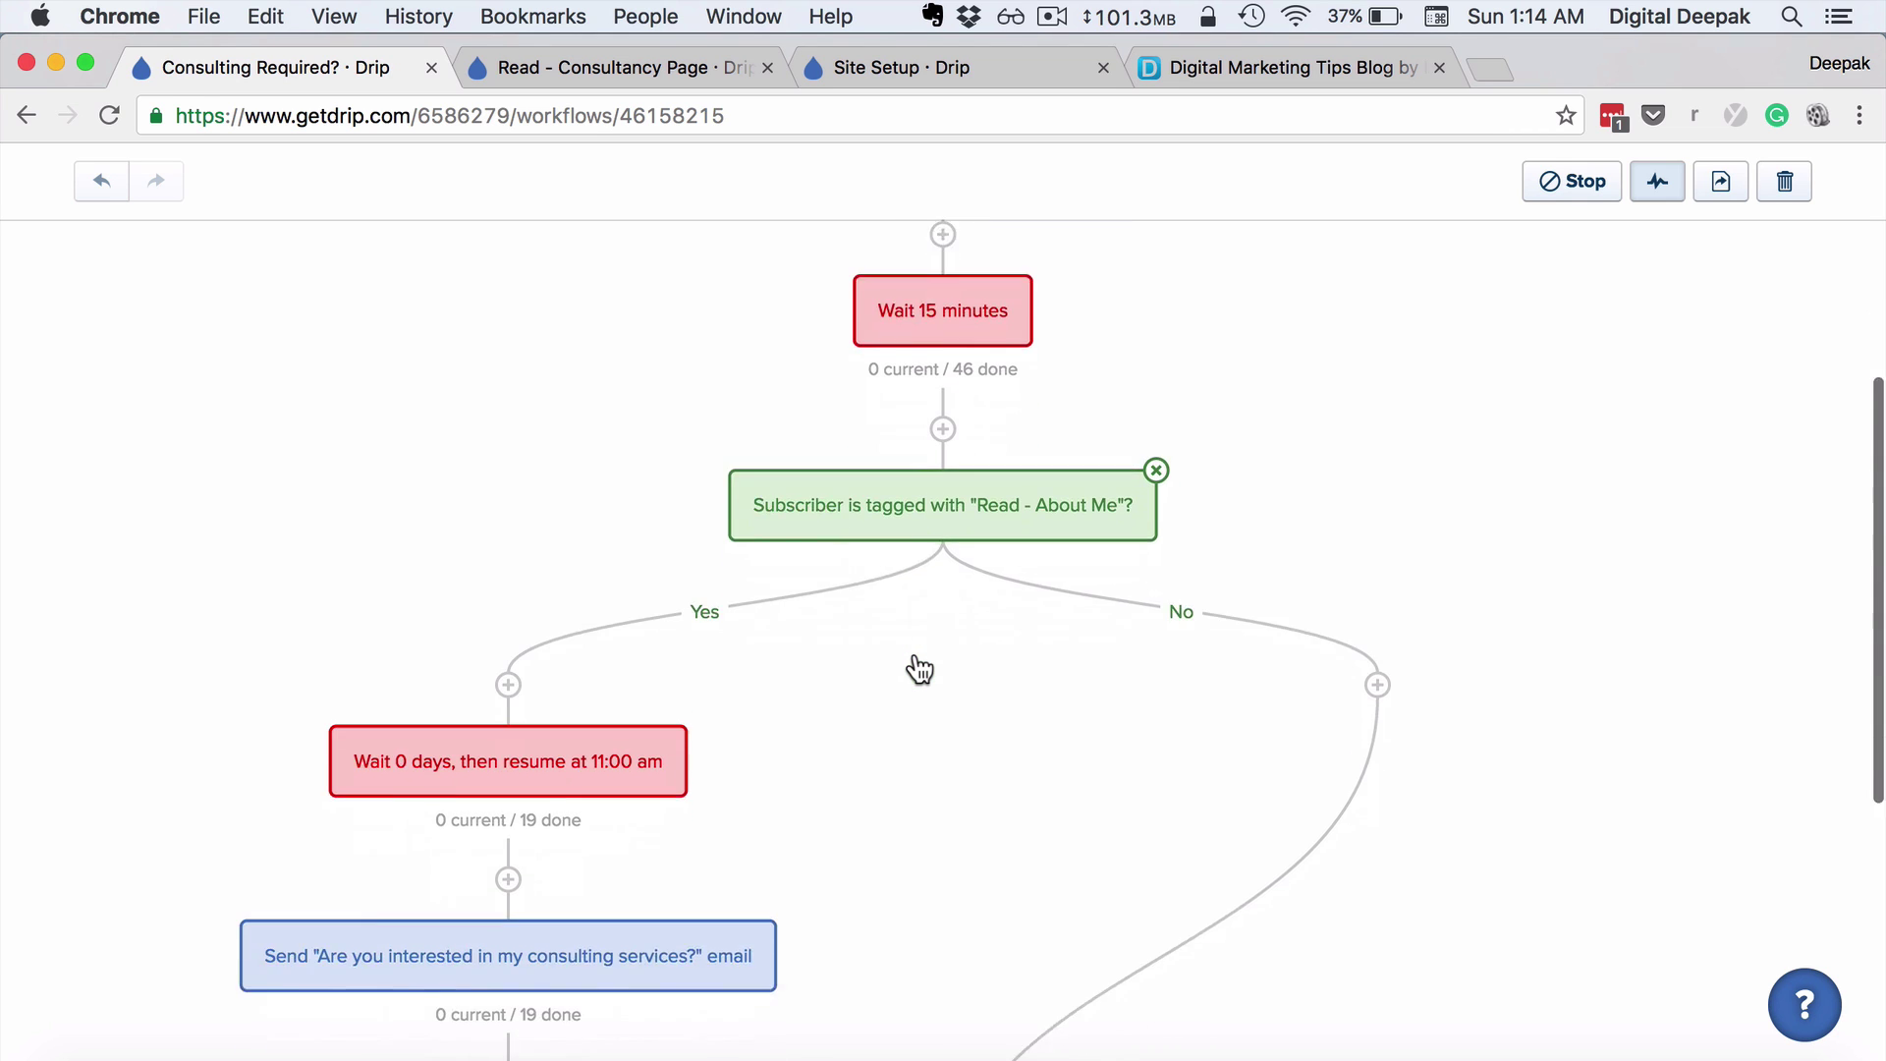
scroll(916, 666, "up", 1)
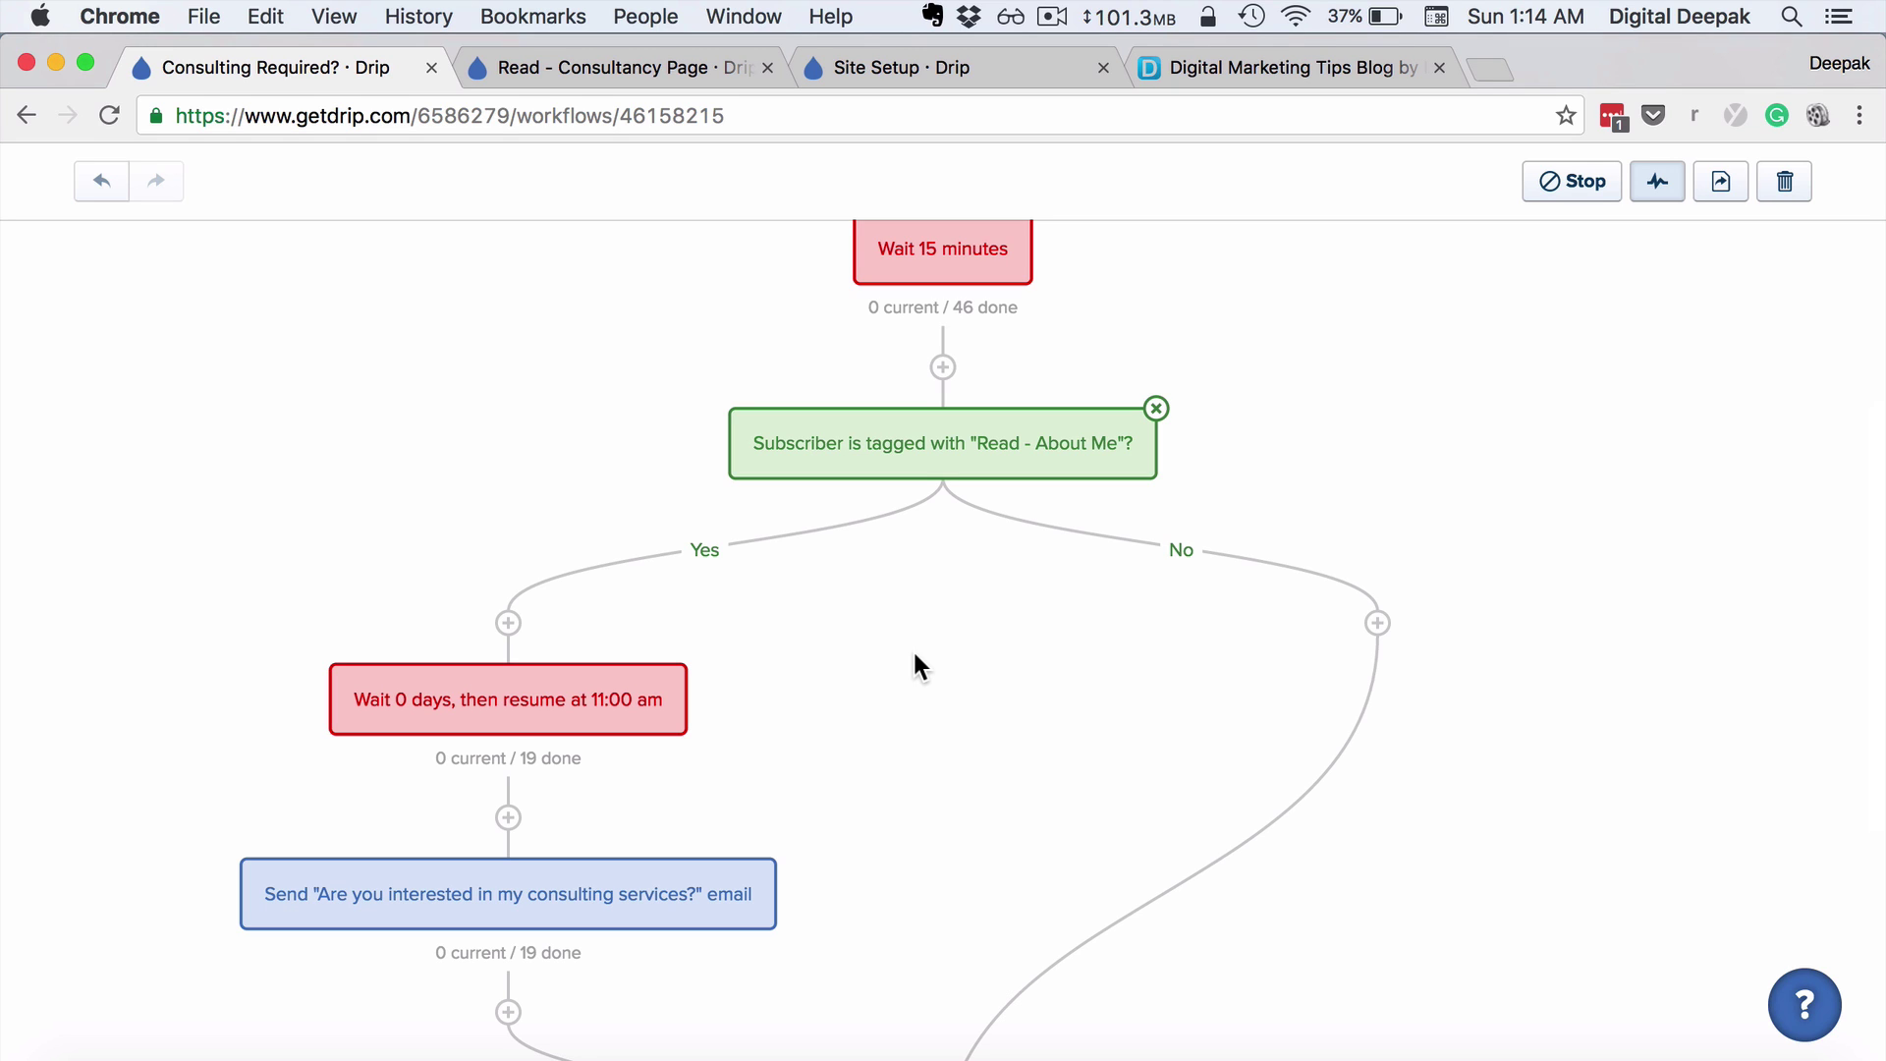
scroll(911, 646, "down", 3)
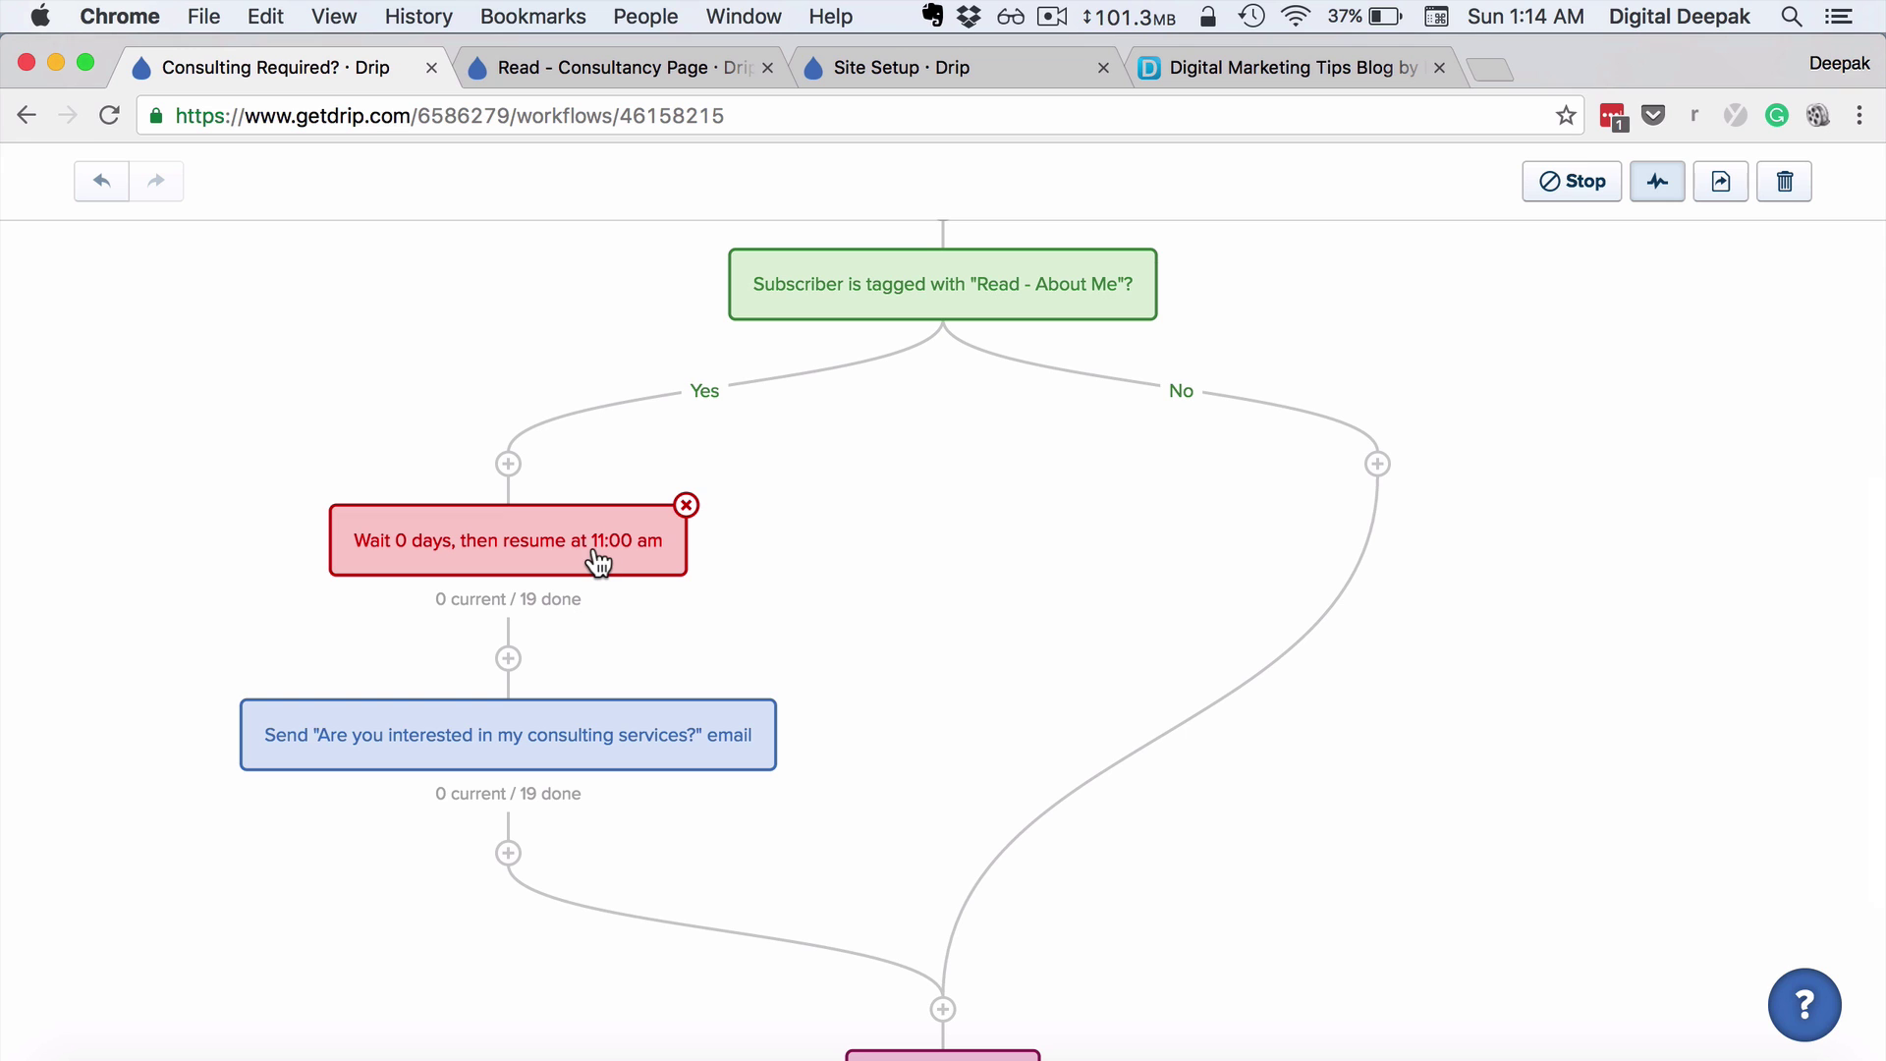
scroll(552, 364, "up", 3)
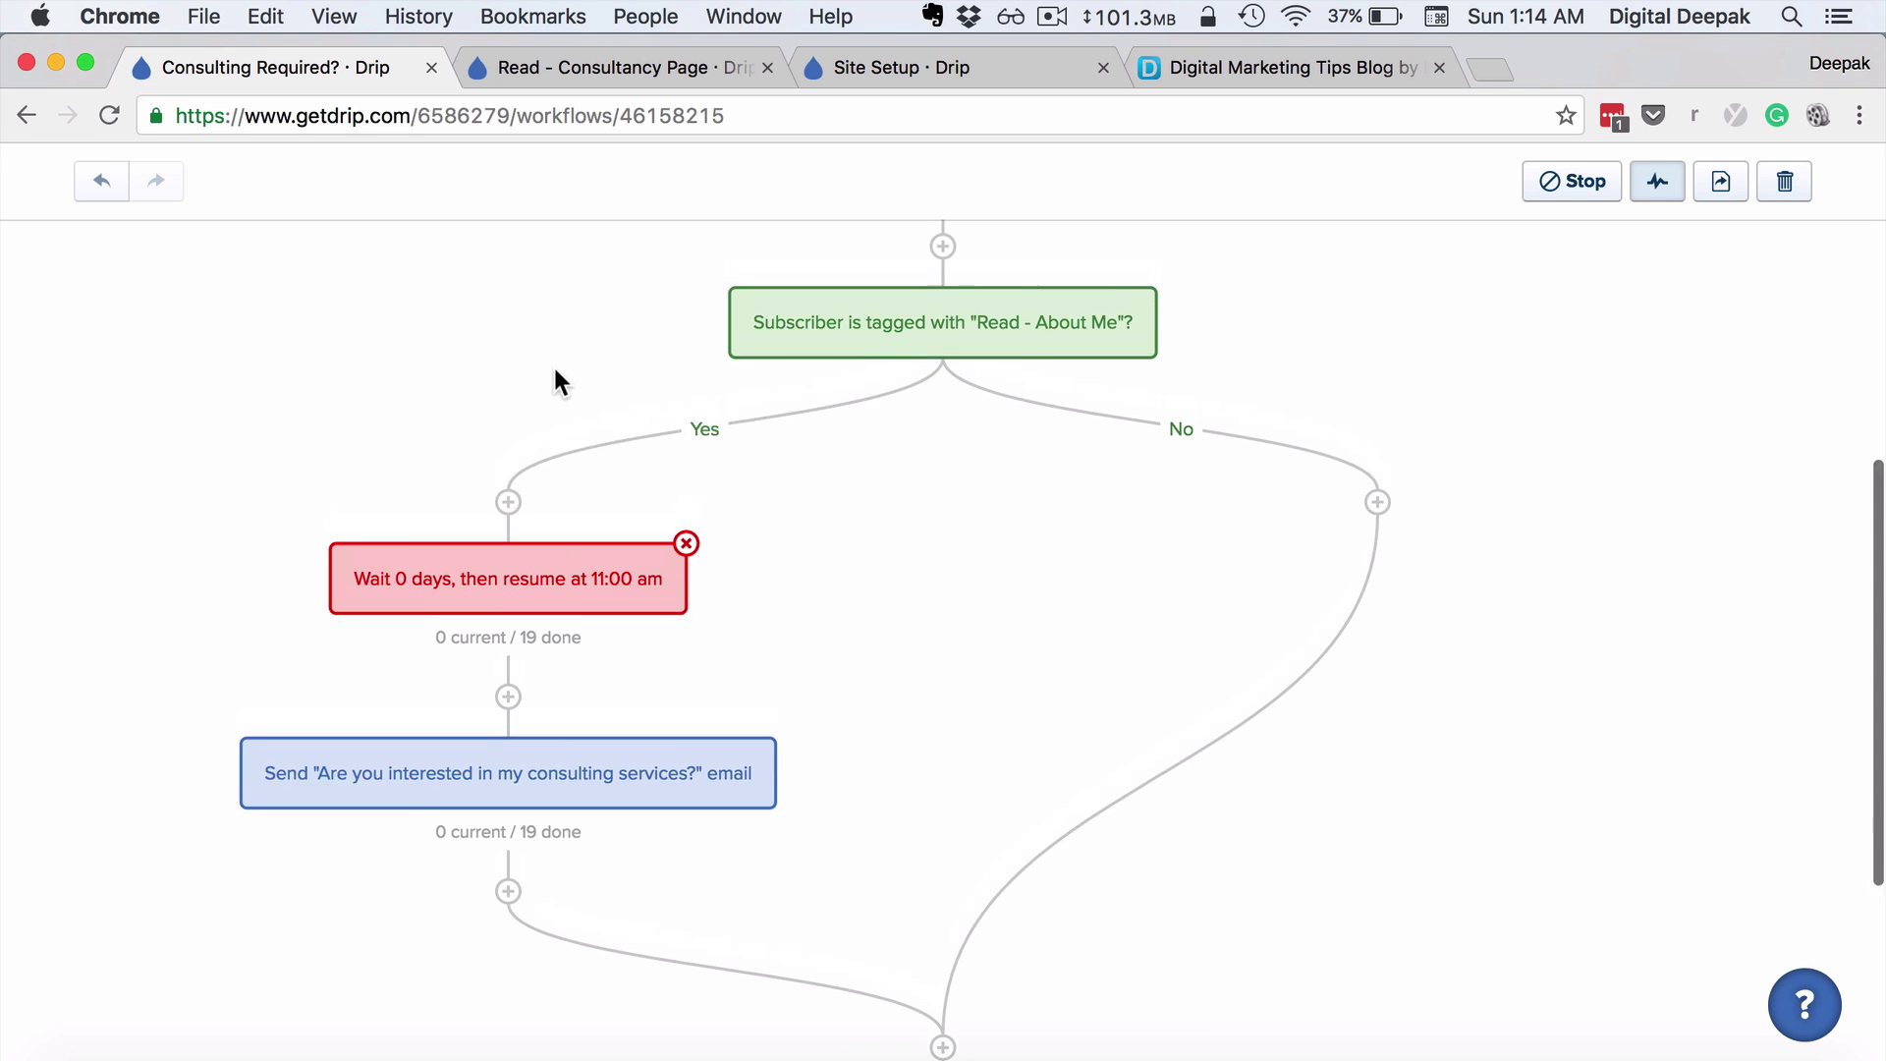
scroll(574, 357, "down", 3)
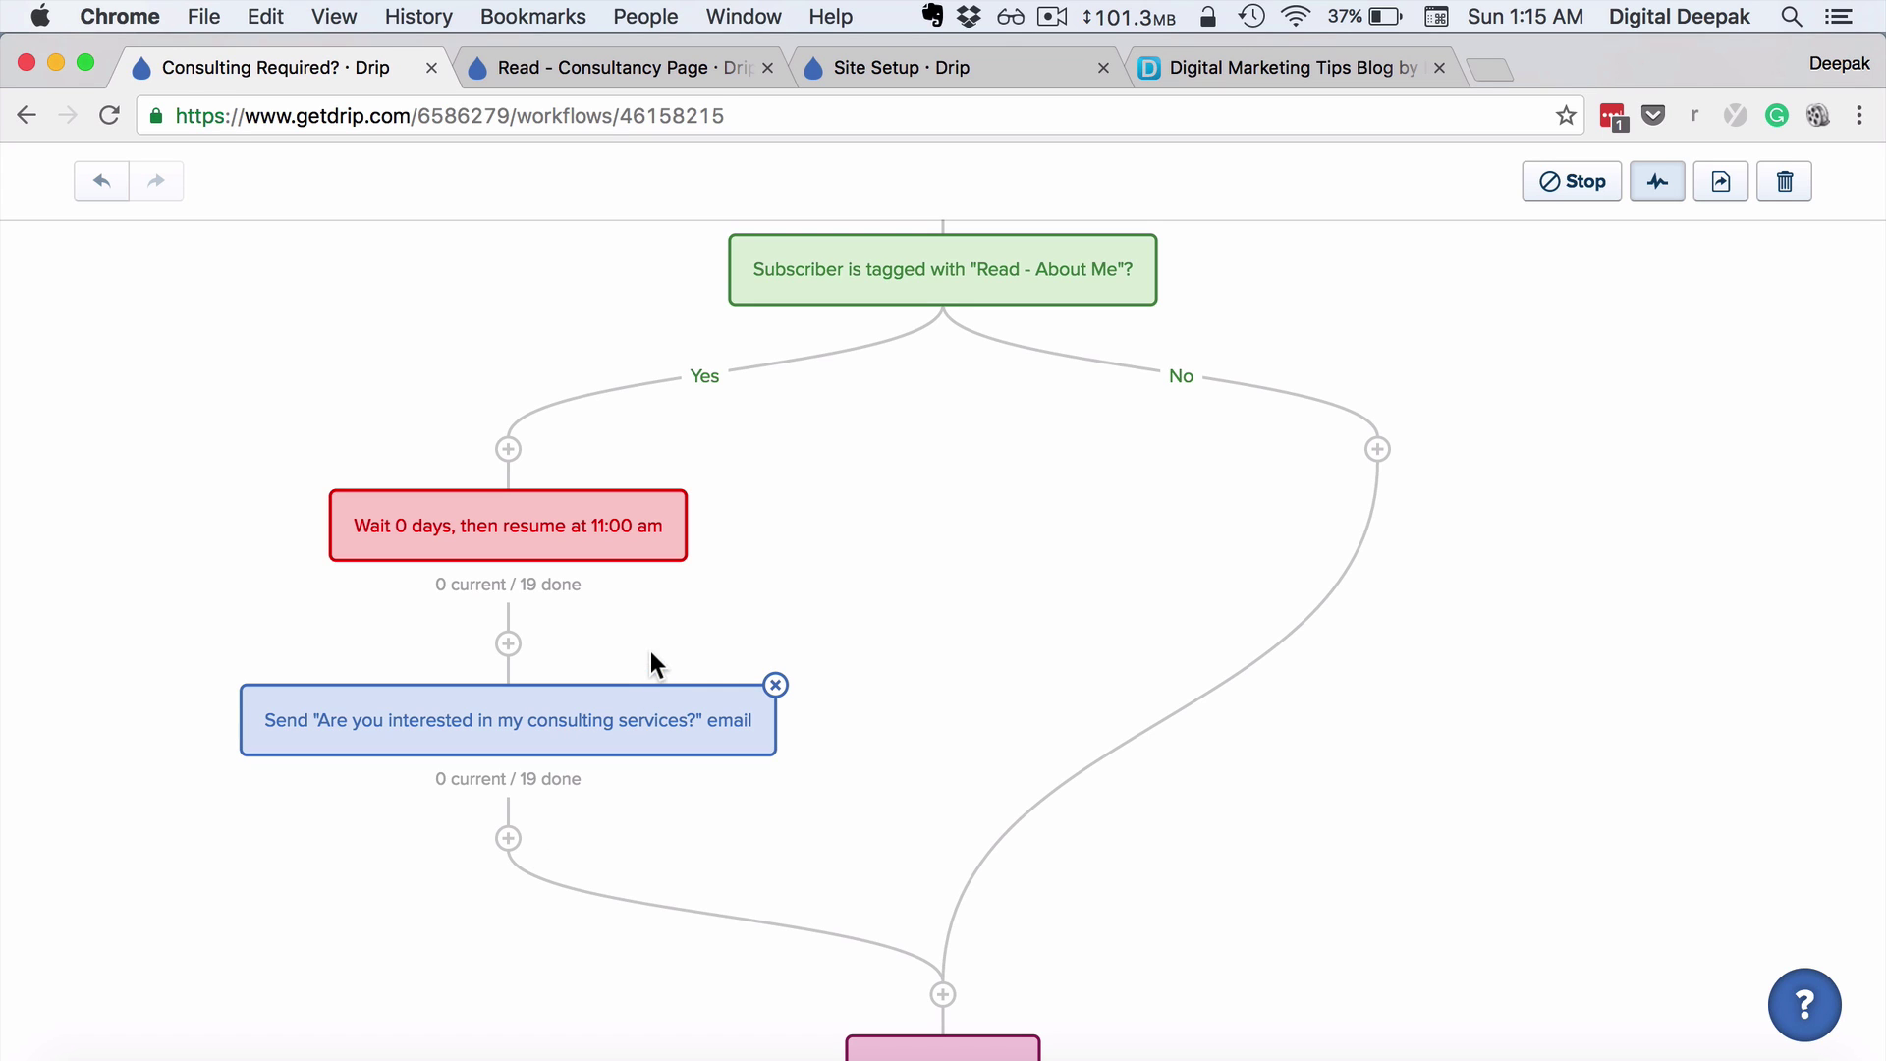
scroll(650, 663, "down", 3)
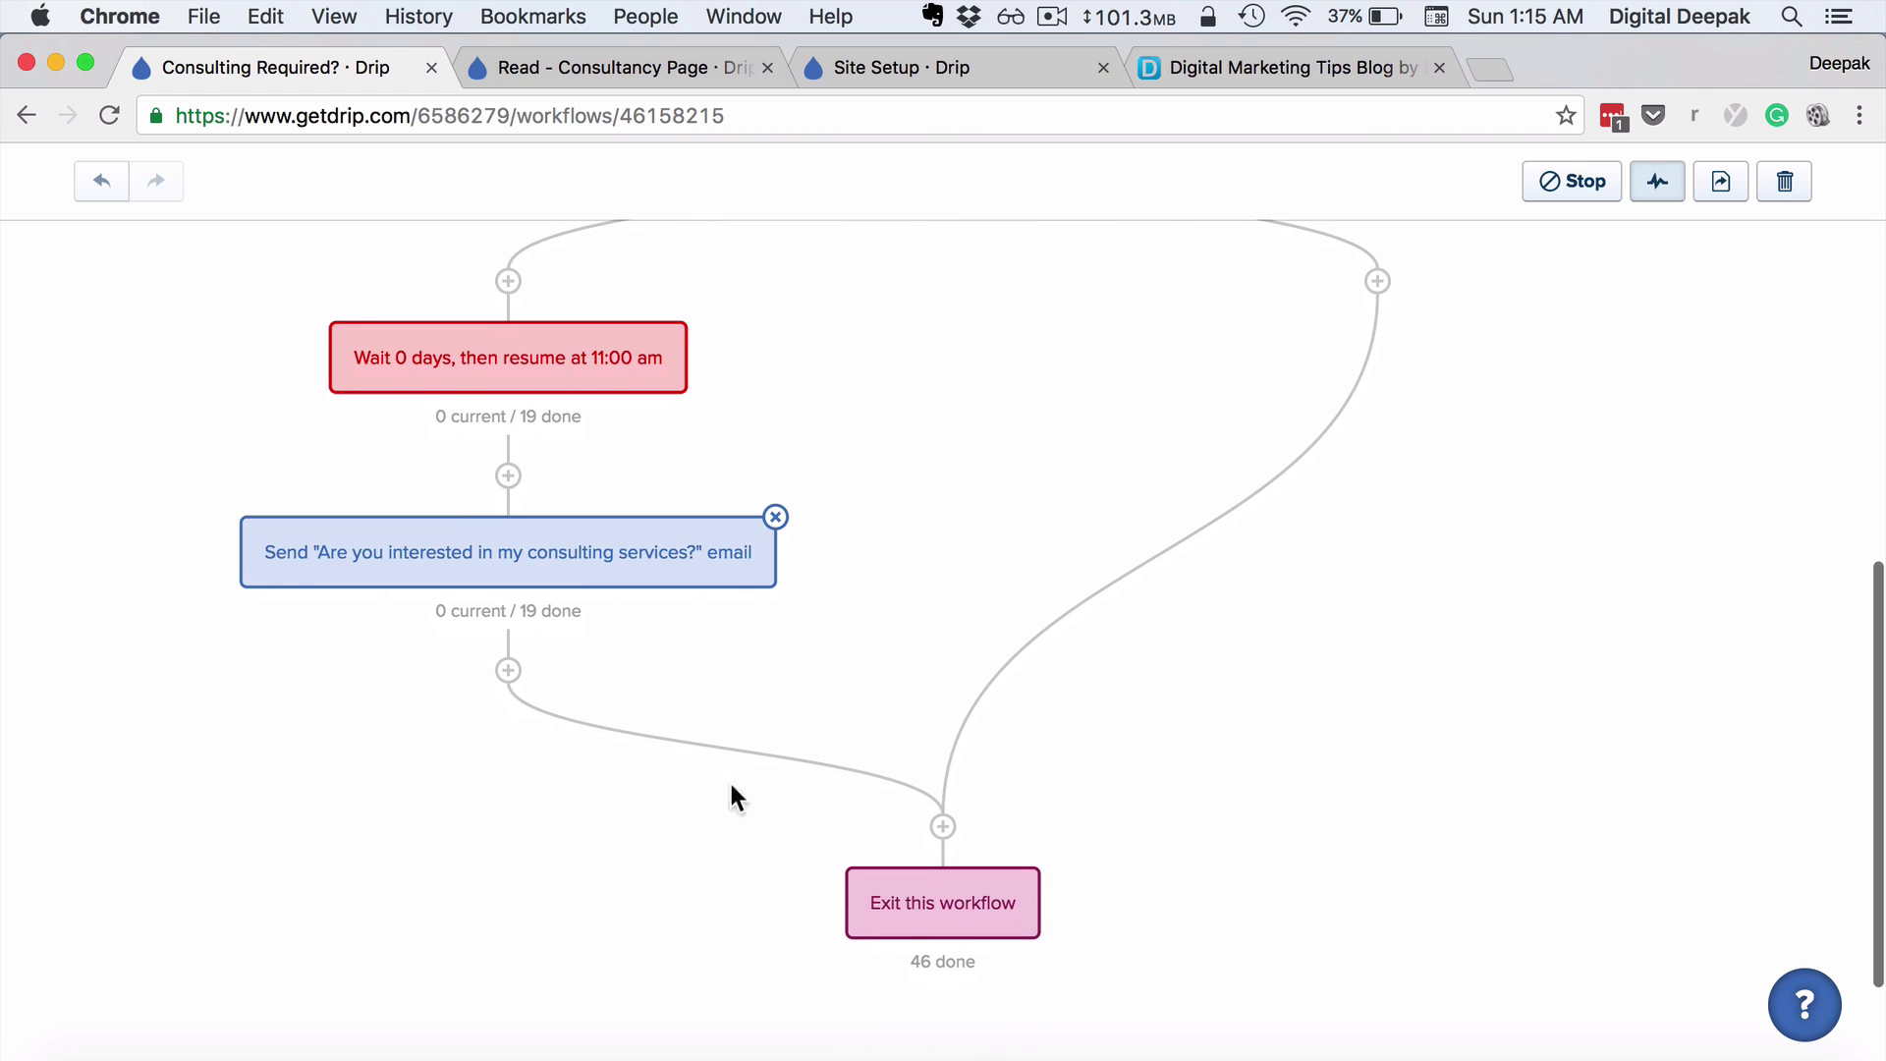
scroll(783, 801, "up", 6)
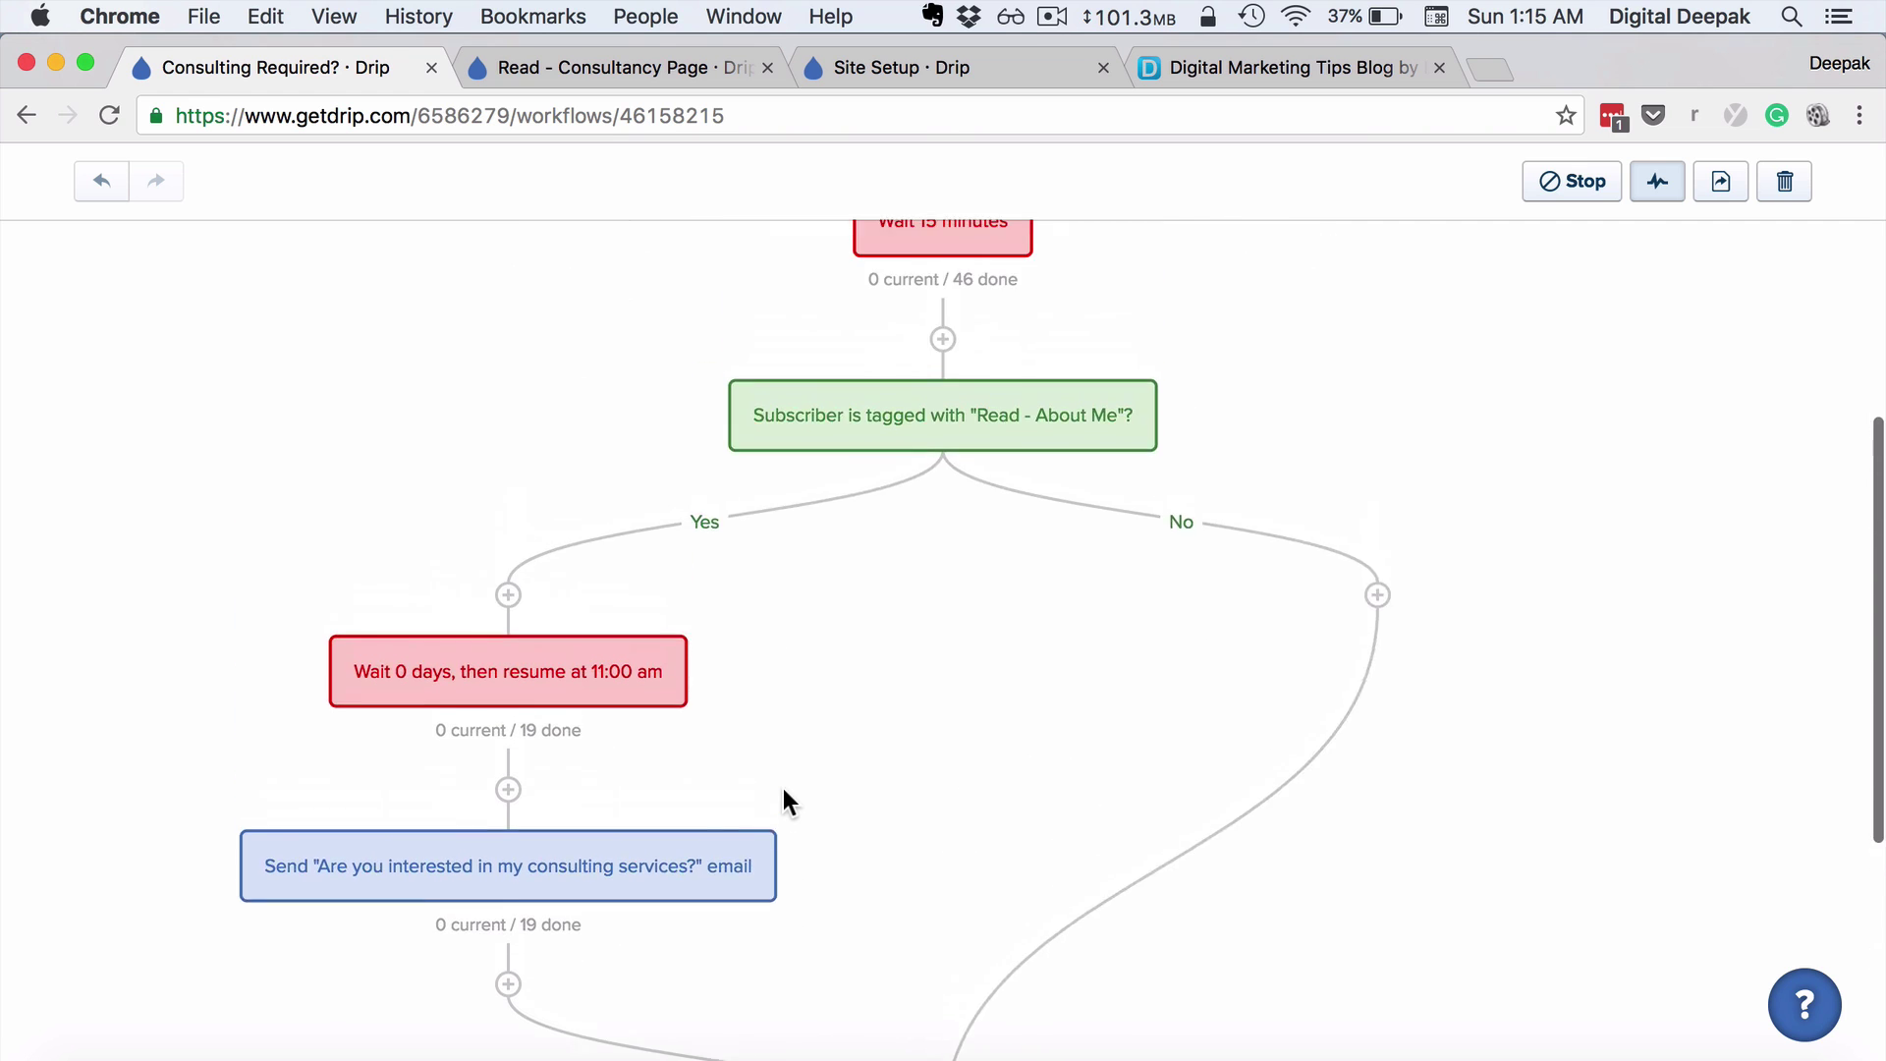
scroll(783, 797, "down", 7)
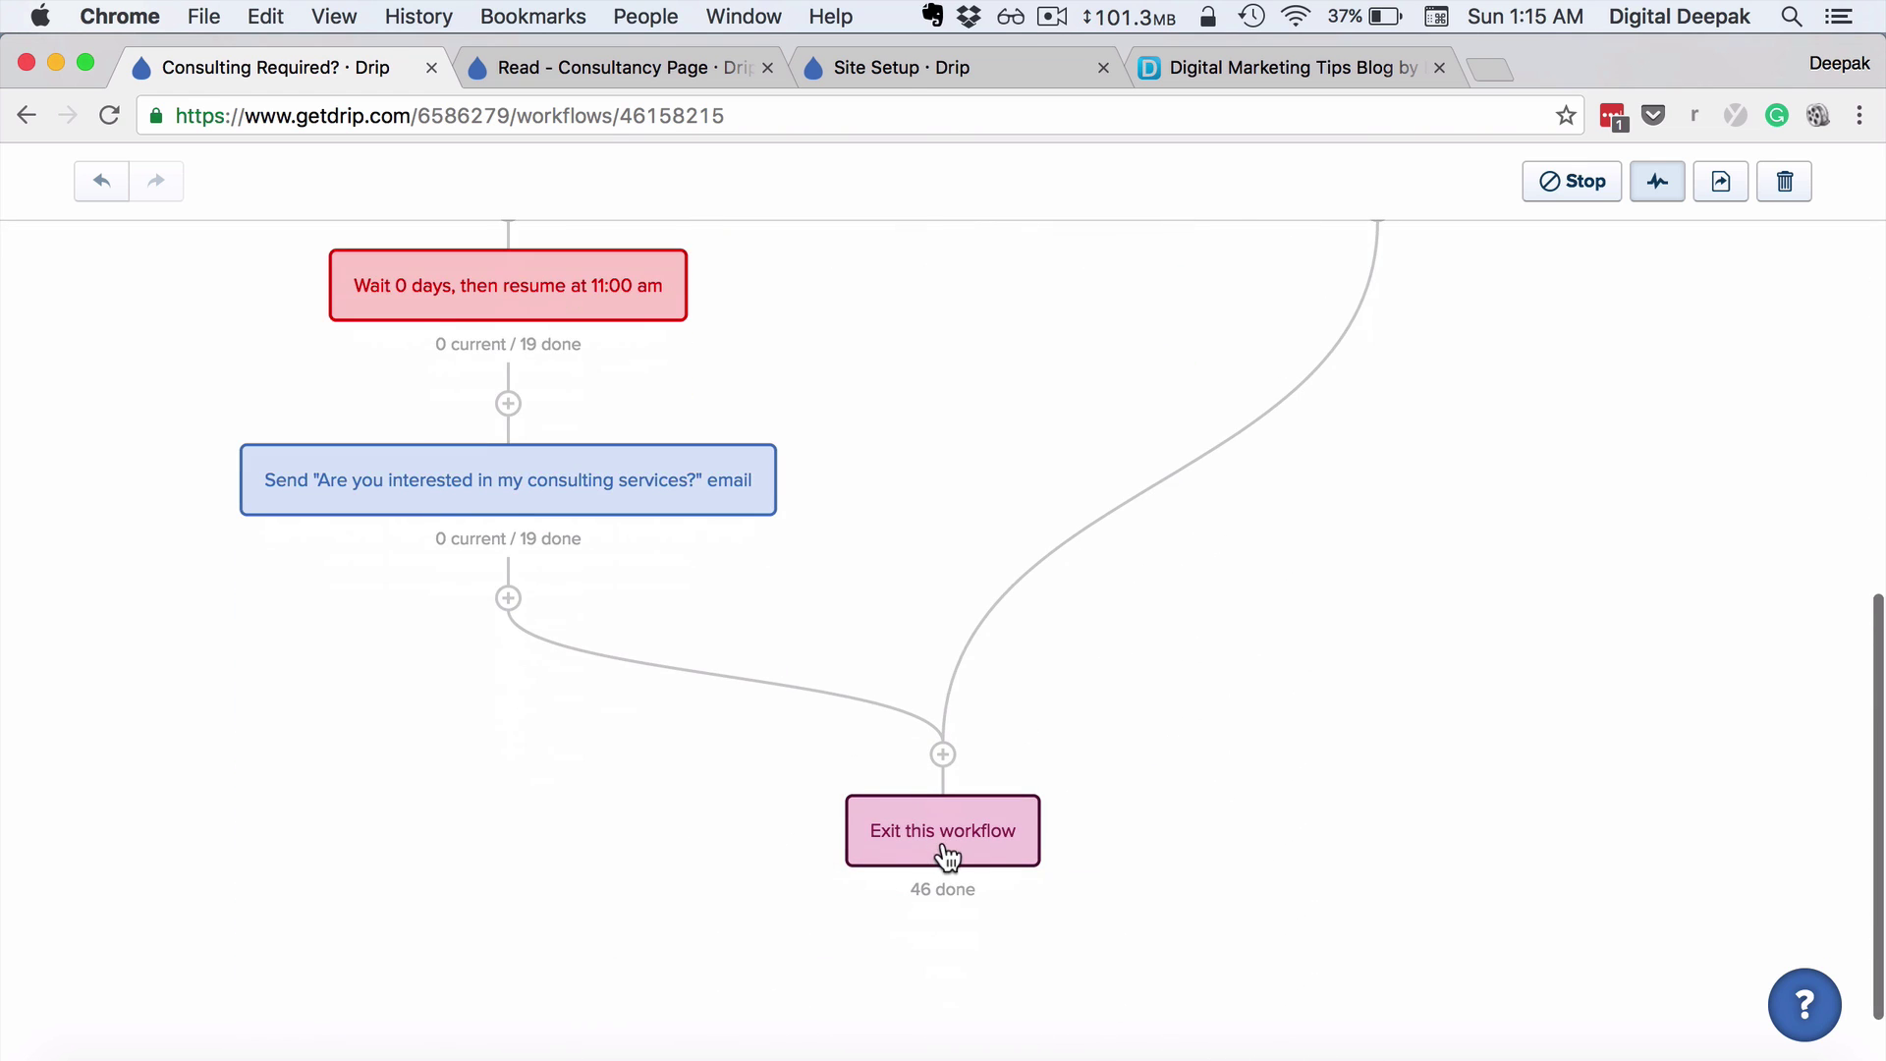
scroll(968, 842, "up", 10)
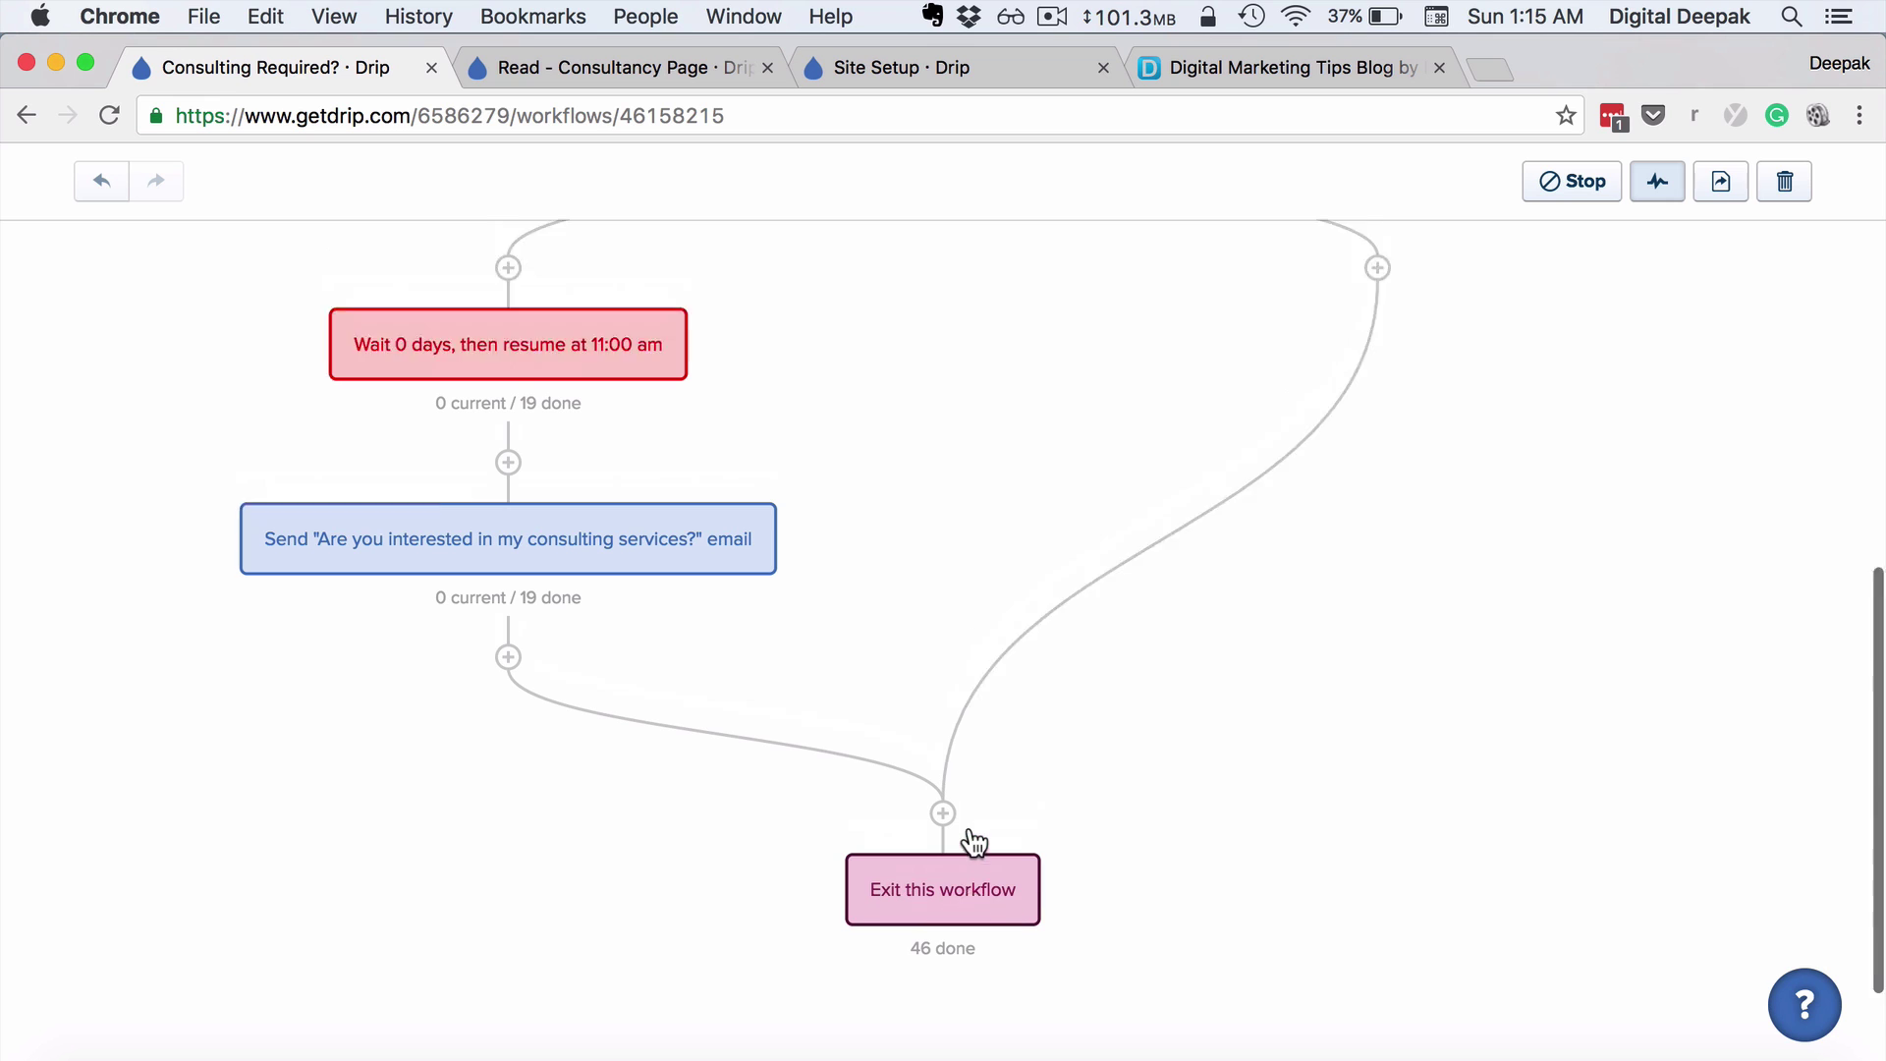
Step: From the Workflows list, create a new workflow named 'test wf'
left_click(138, 276)
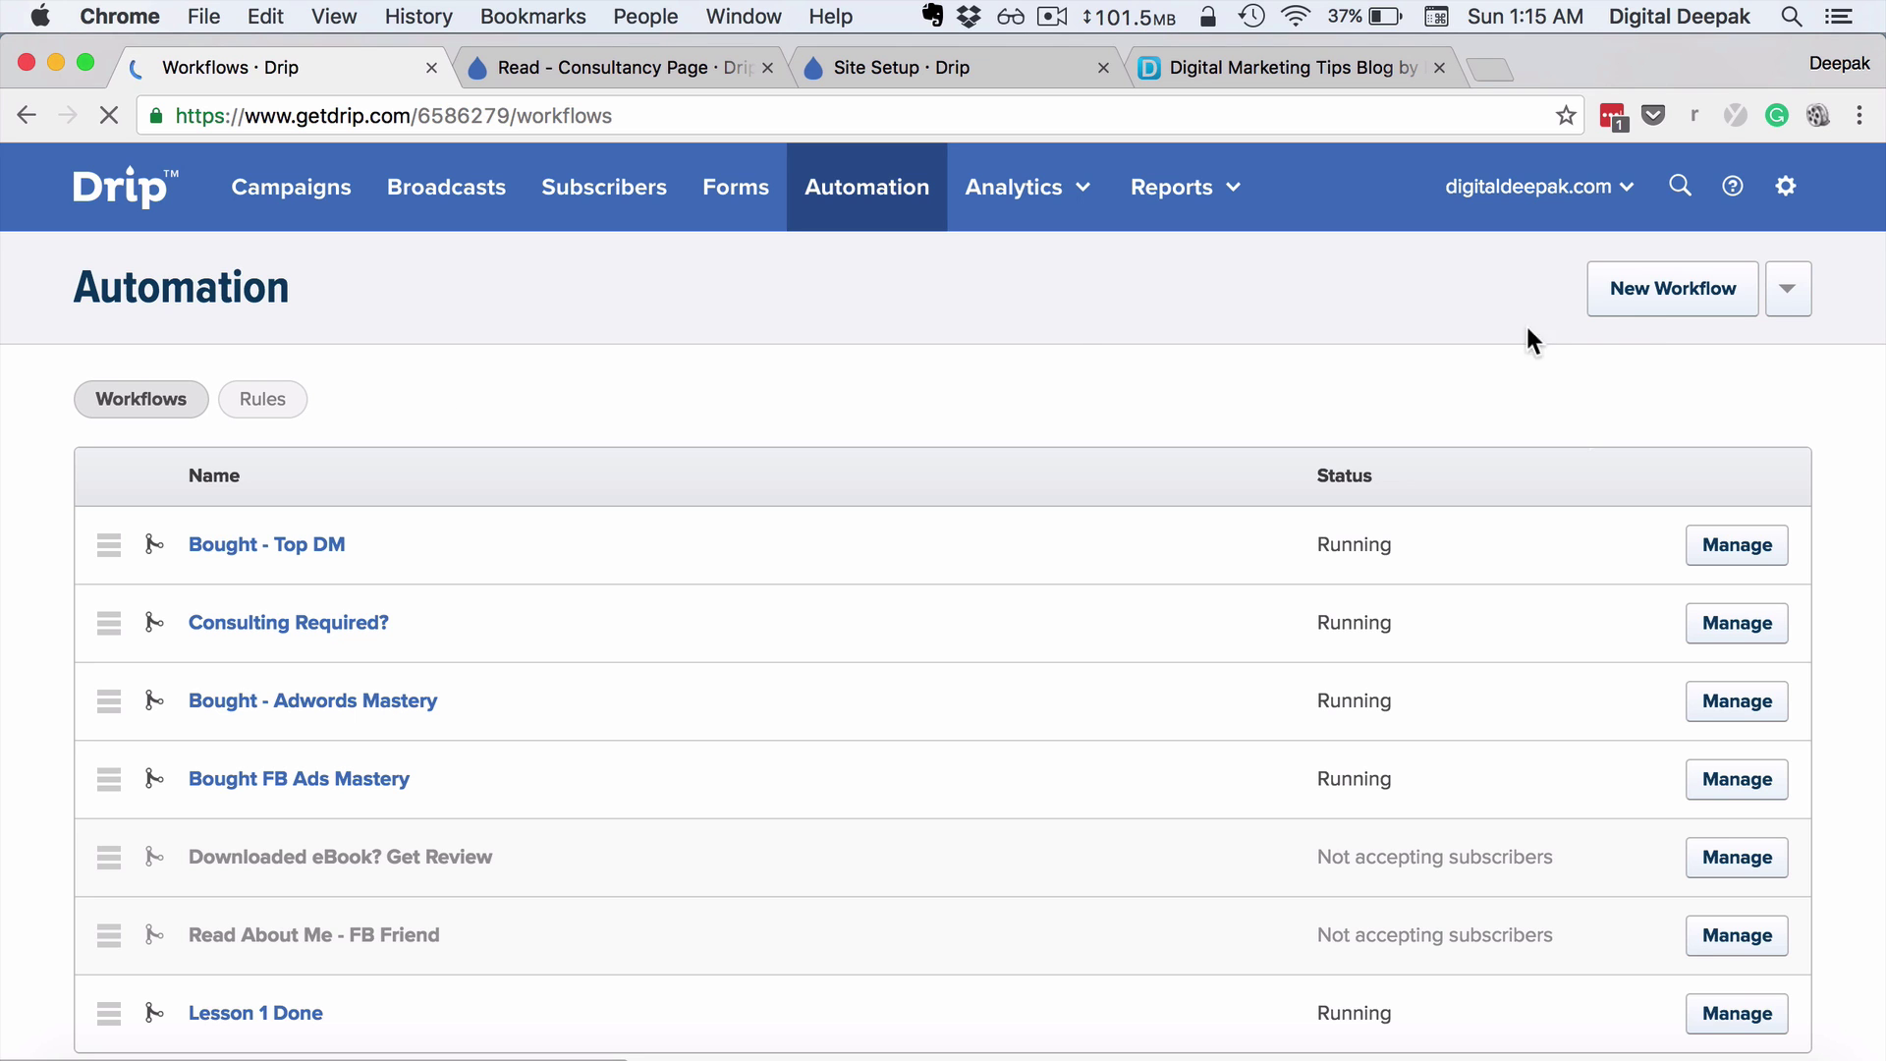
left_click(1631, 310)
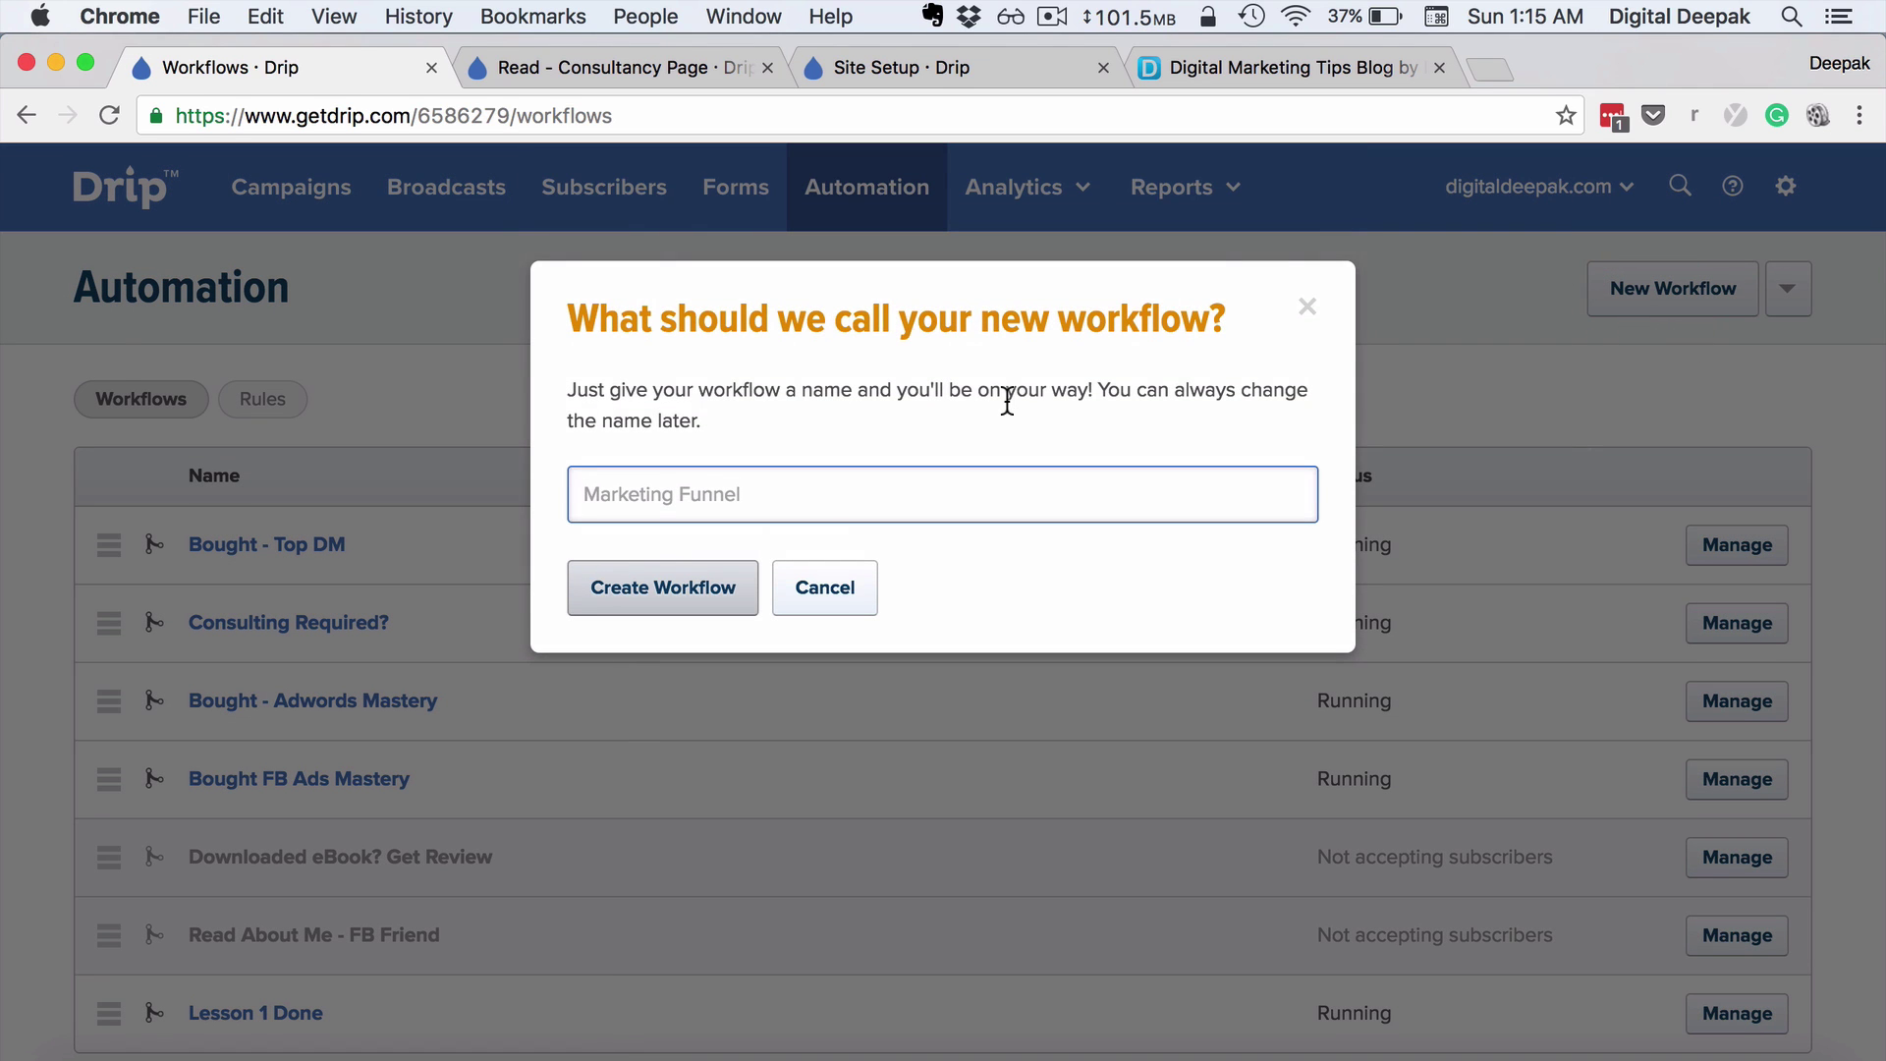
type("test wf")
left_click(695, 589)
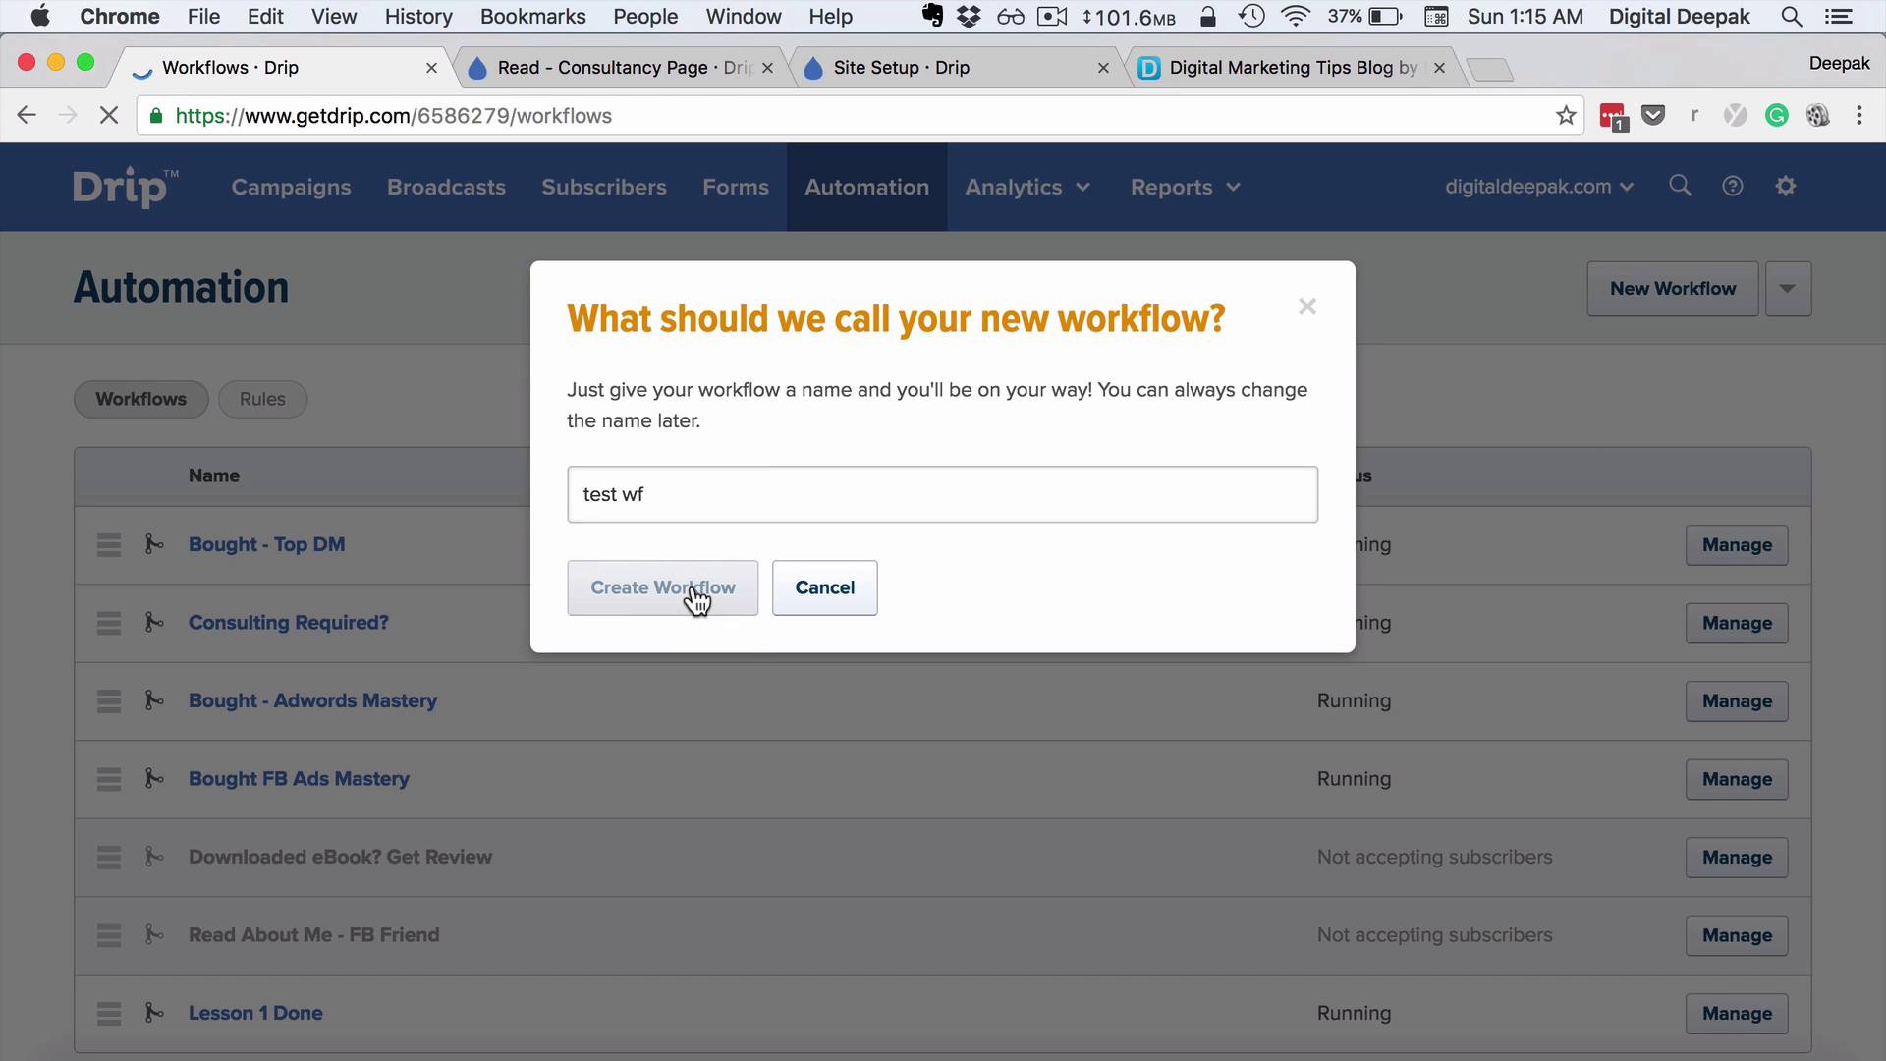
scroll(698, 599, "down", 1)
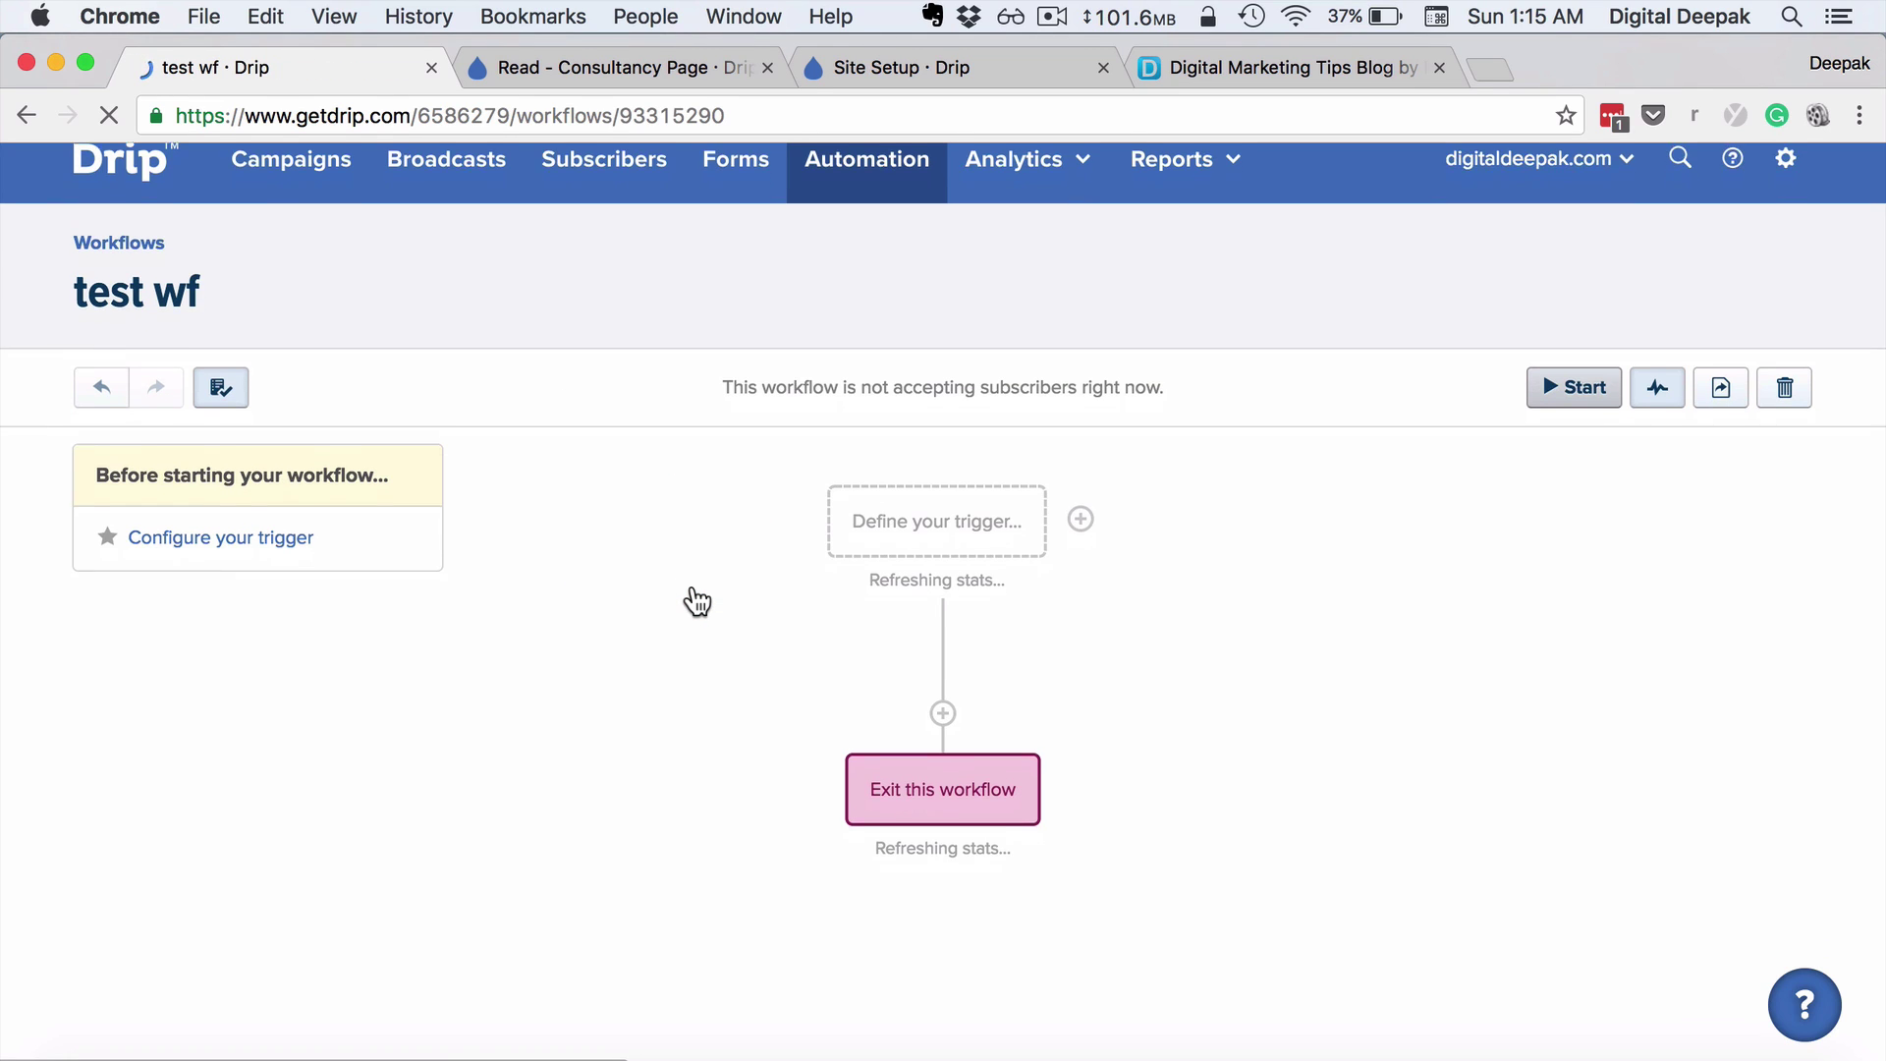
Step: Open test wf's Edit Trigger dialog and browse trigger events such as Applied a tag and Made a purchase
left_click(864, 543)
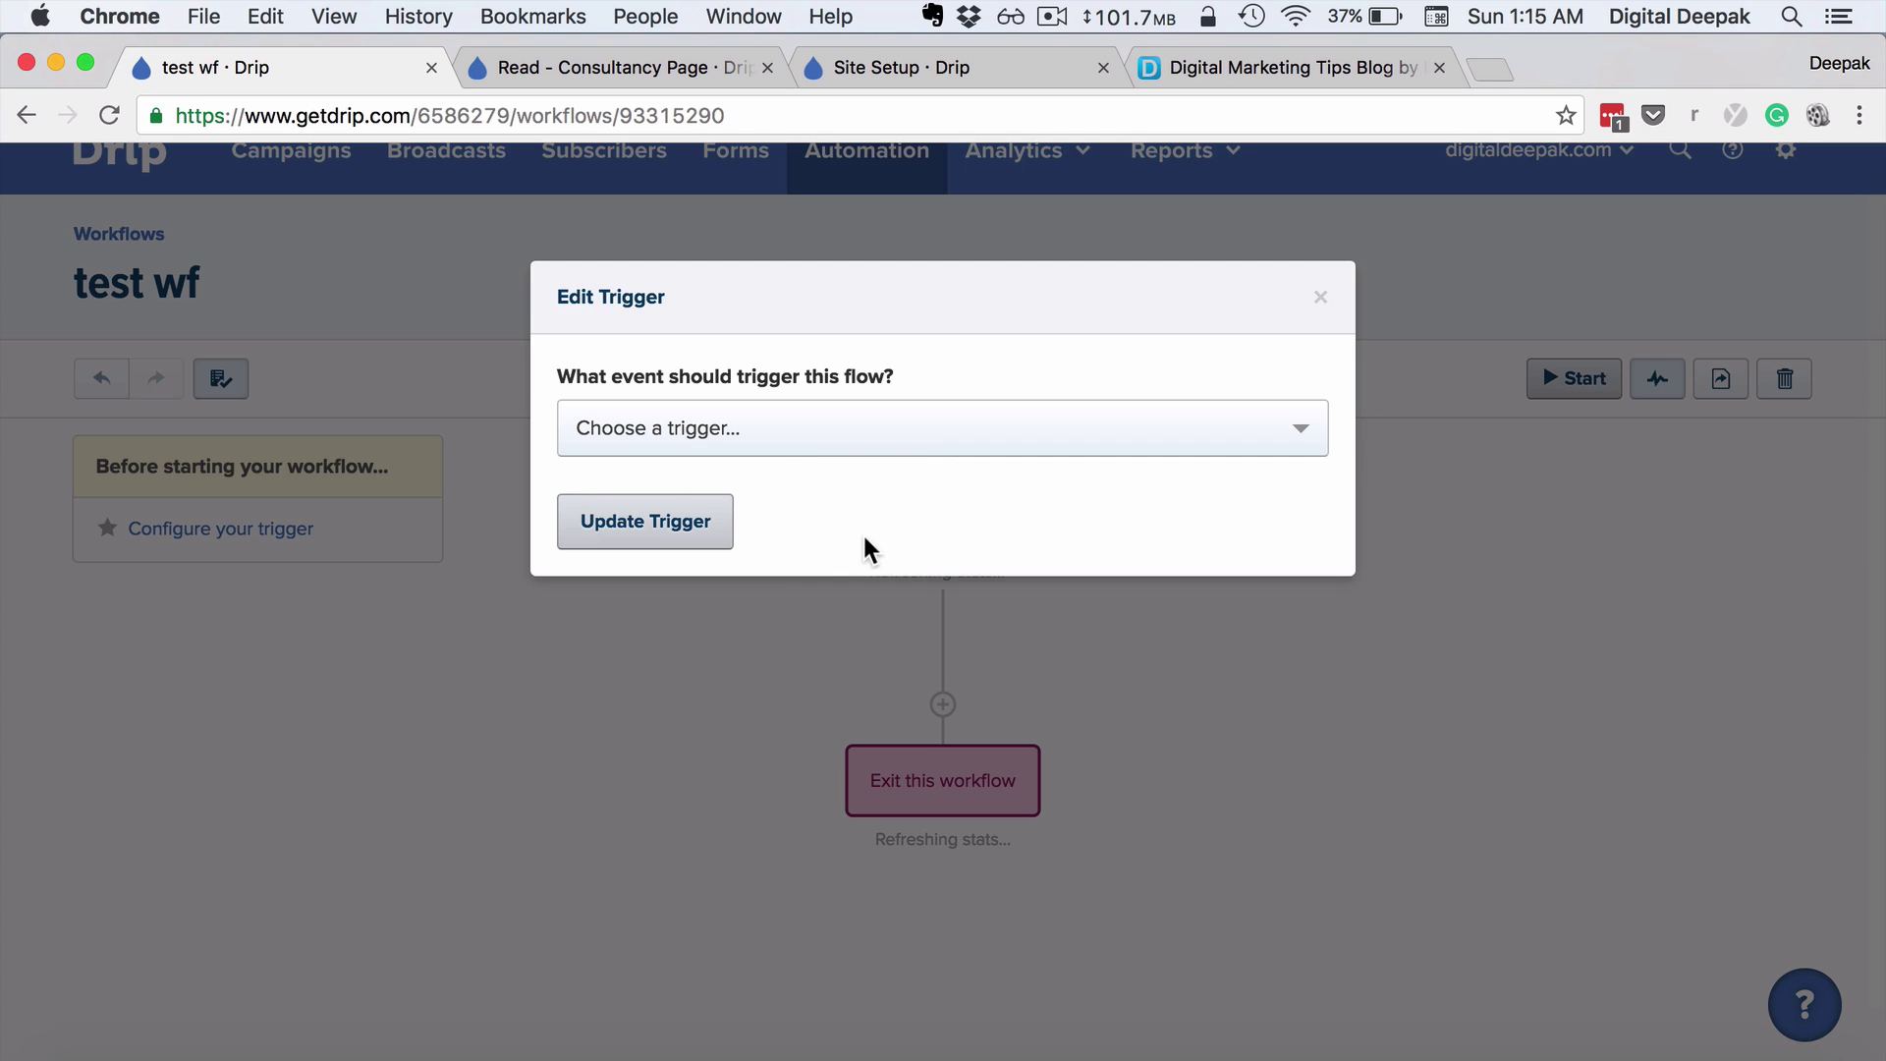
left_click(786, 432)
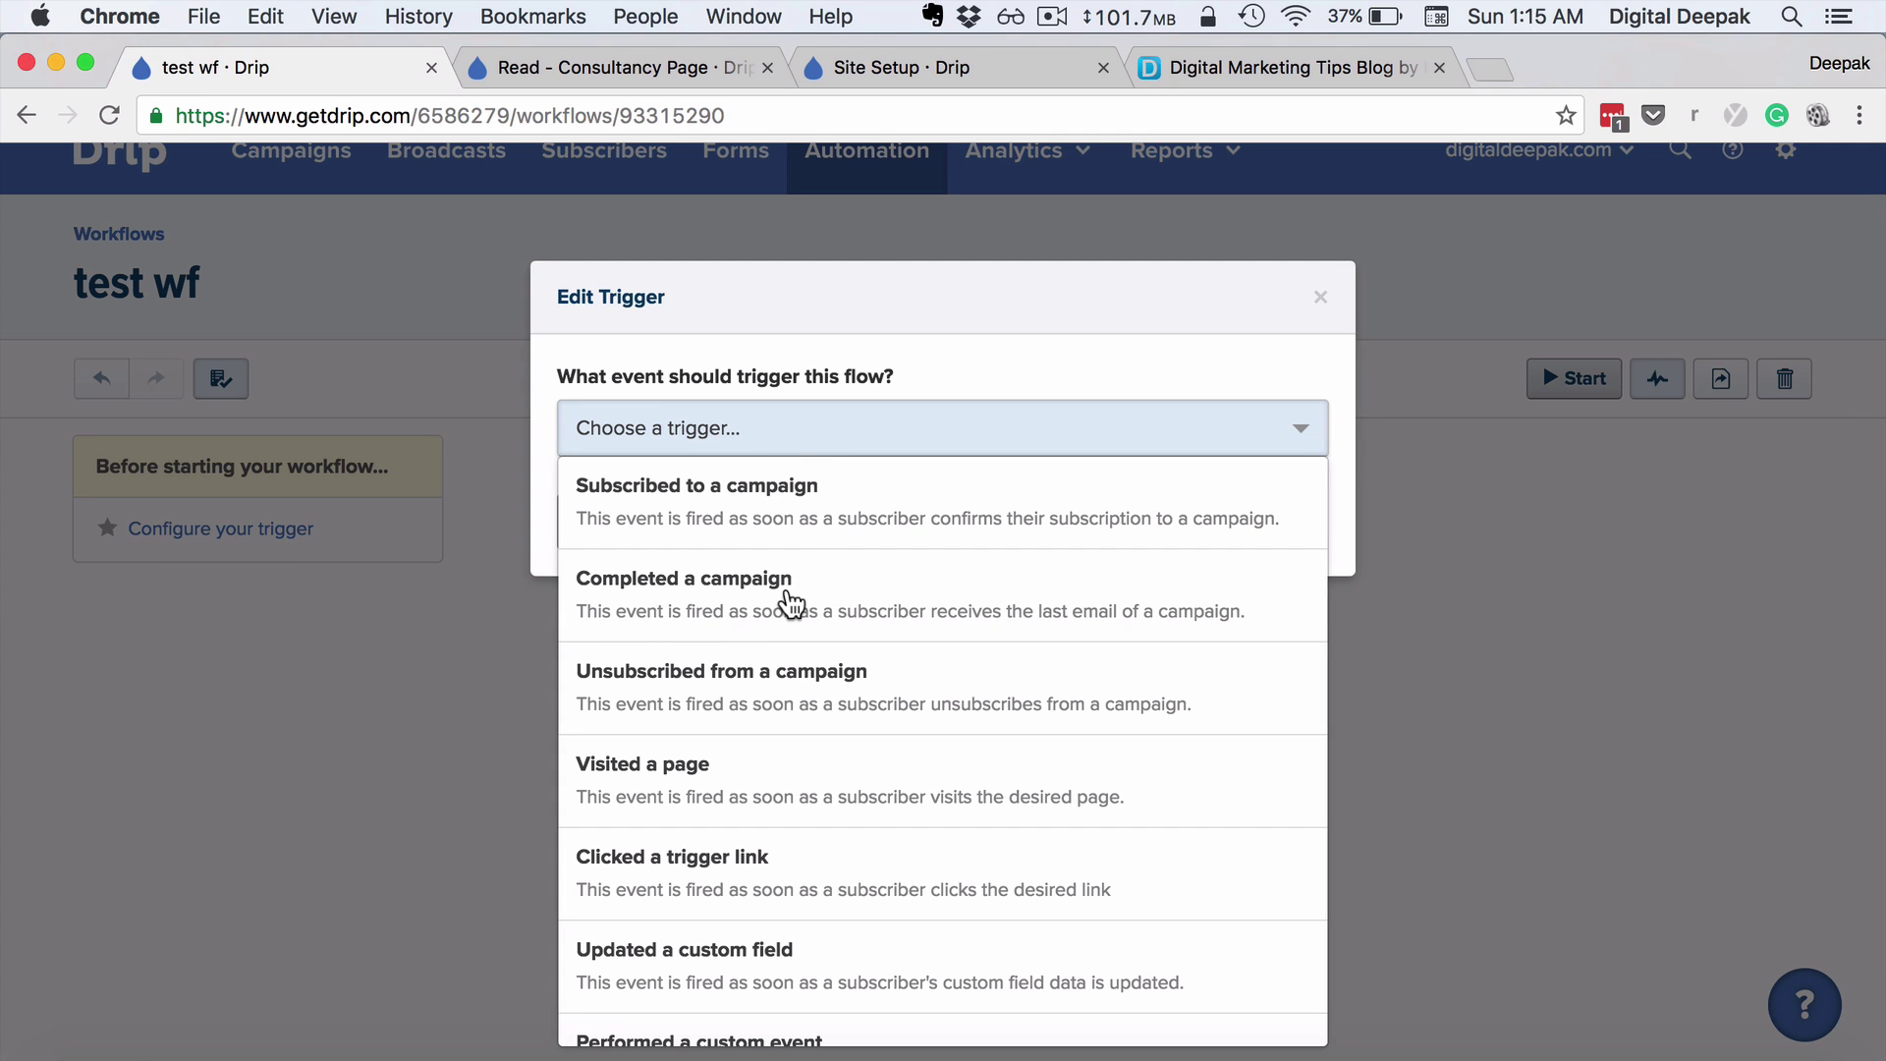
scroll(792, 604, "down", 3)
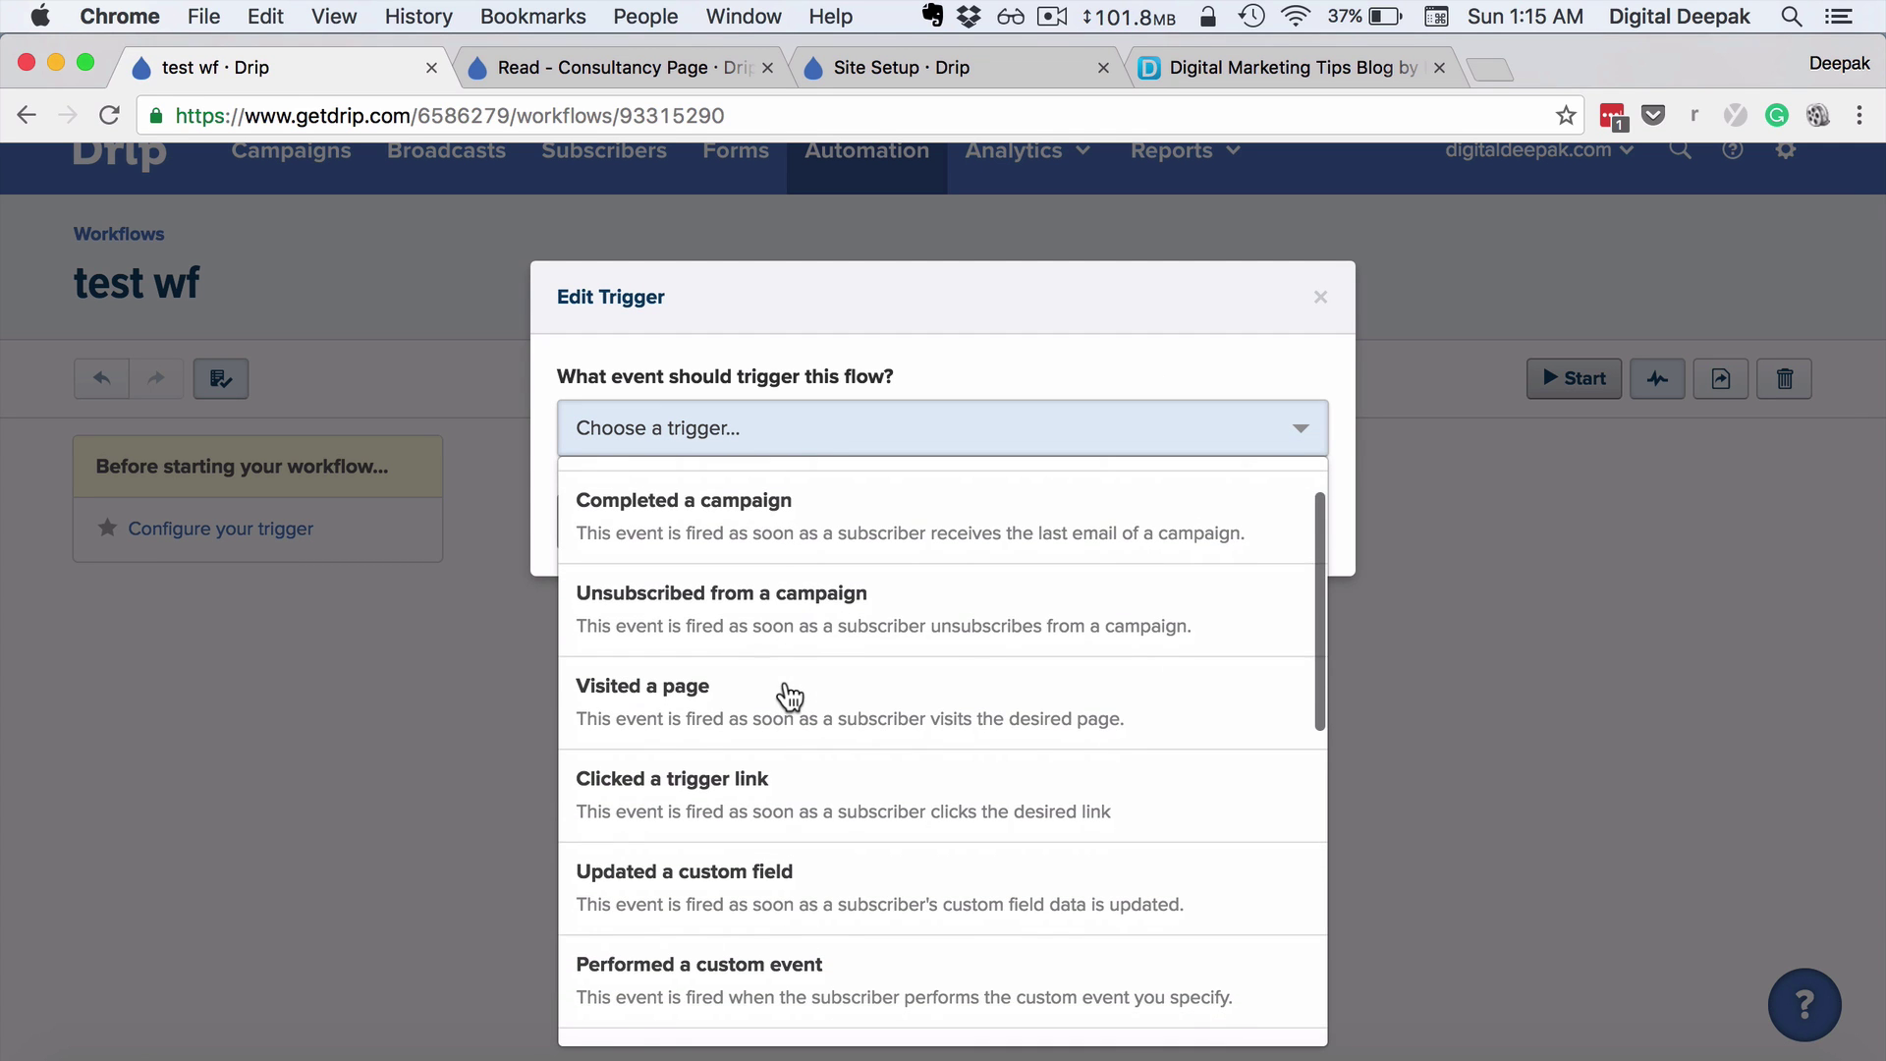
scroll(790, 696, "down", 3)
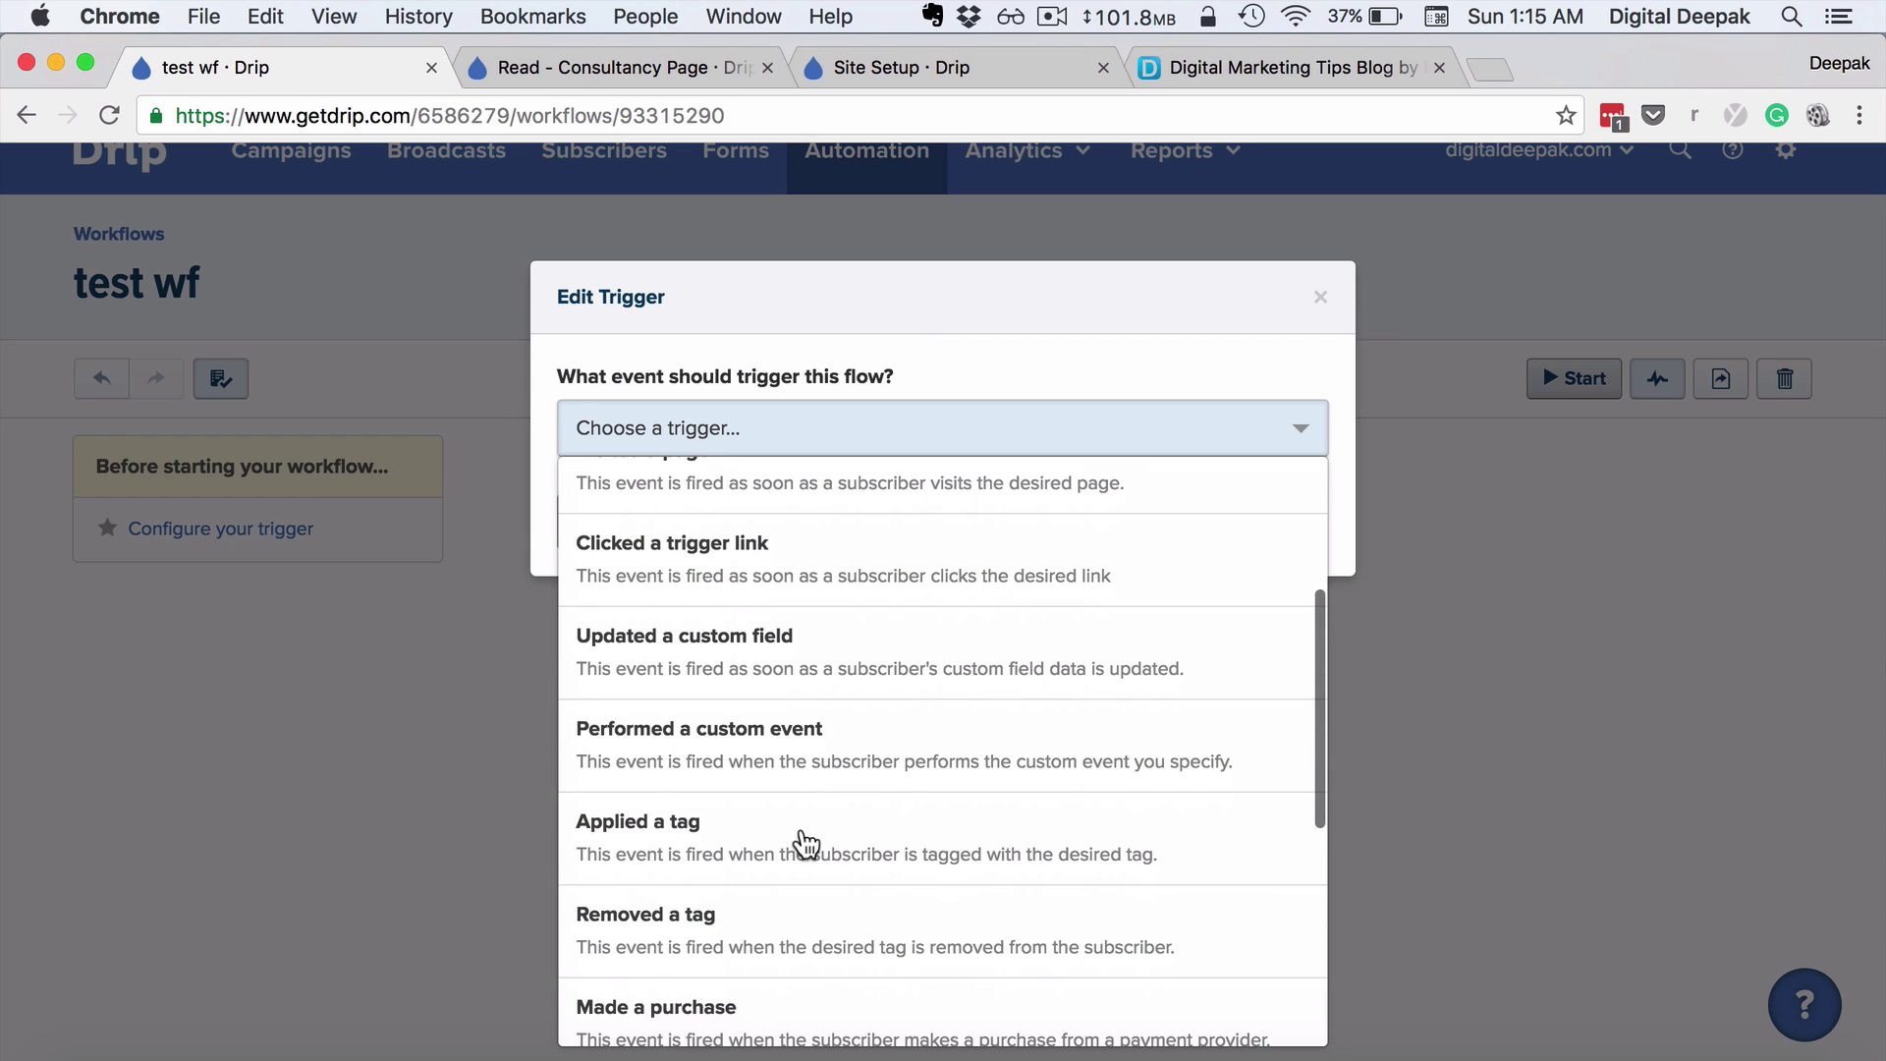
scroll(800, 842, "down", 1)
scroll(791, 749, "down", 3)
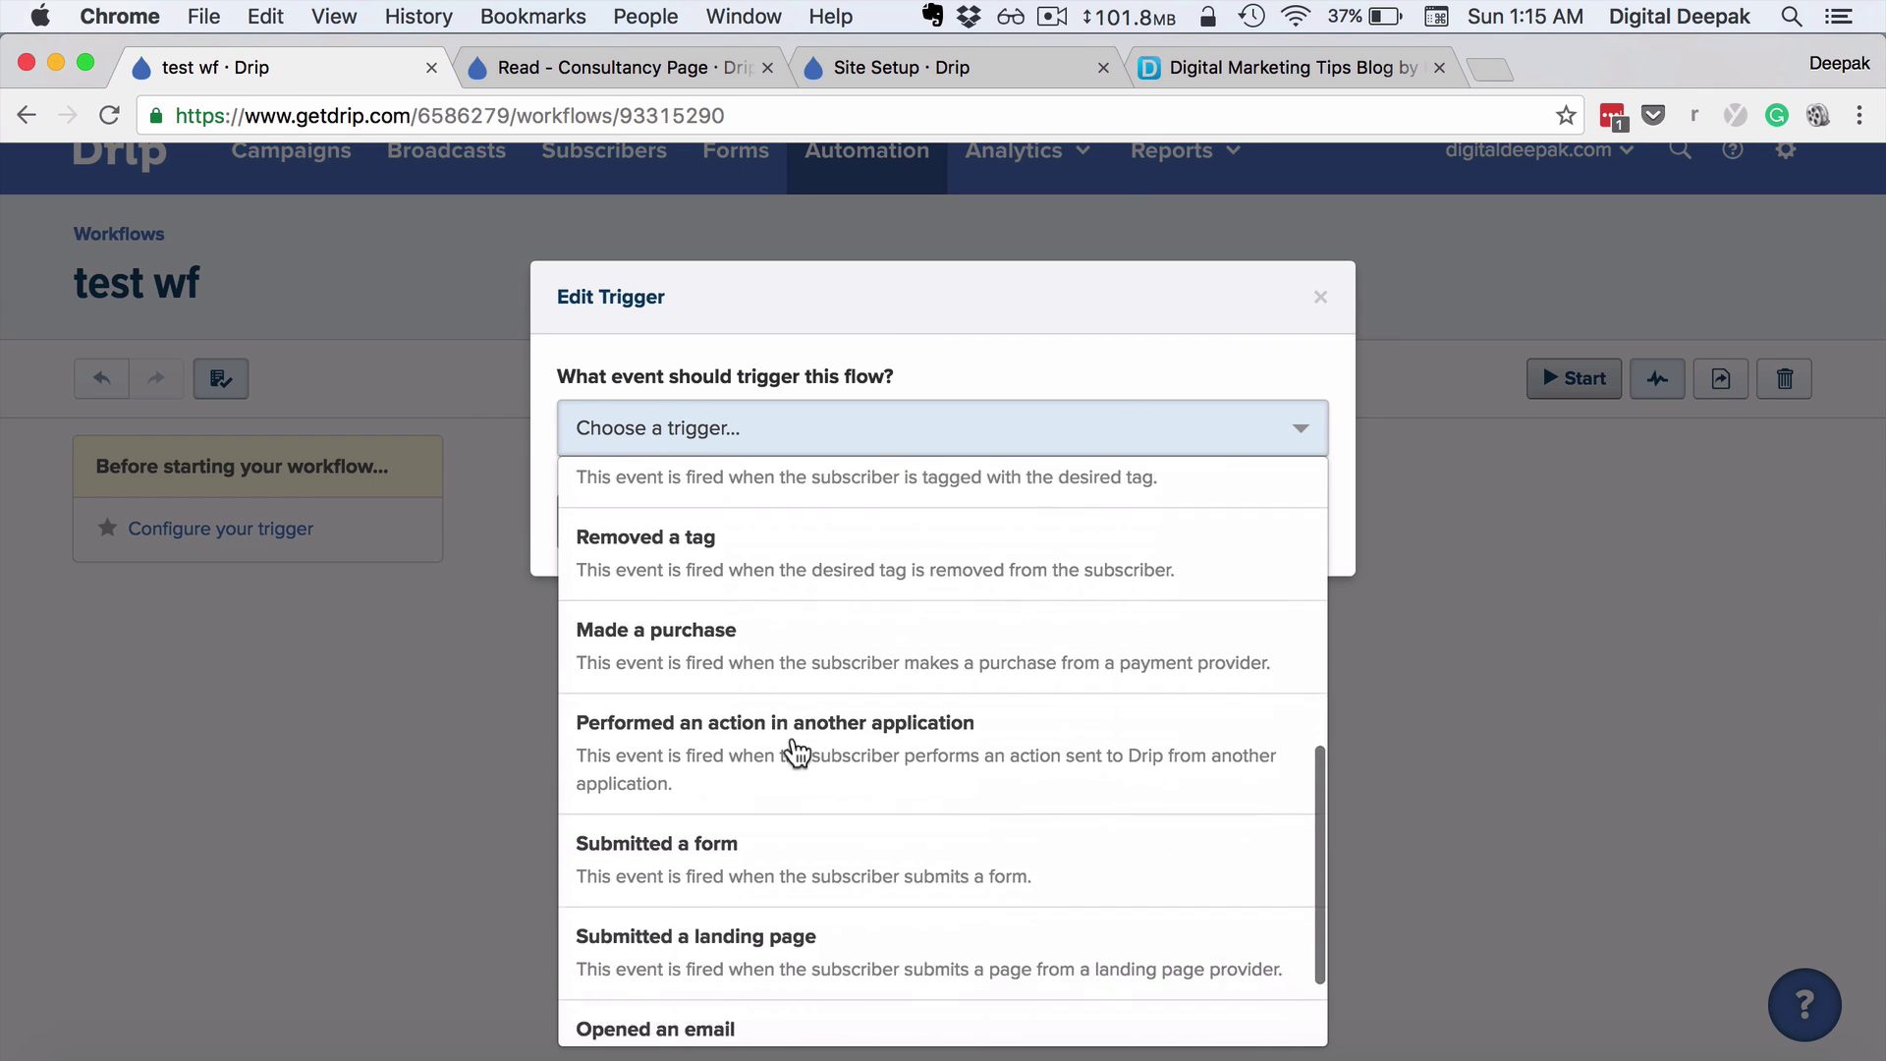
scroll(767, 600, "down", 1)
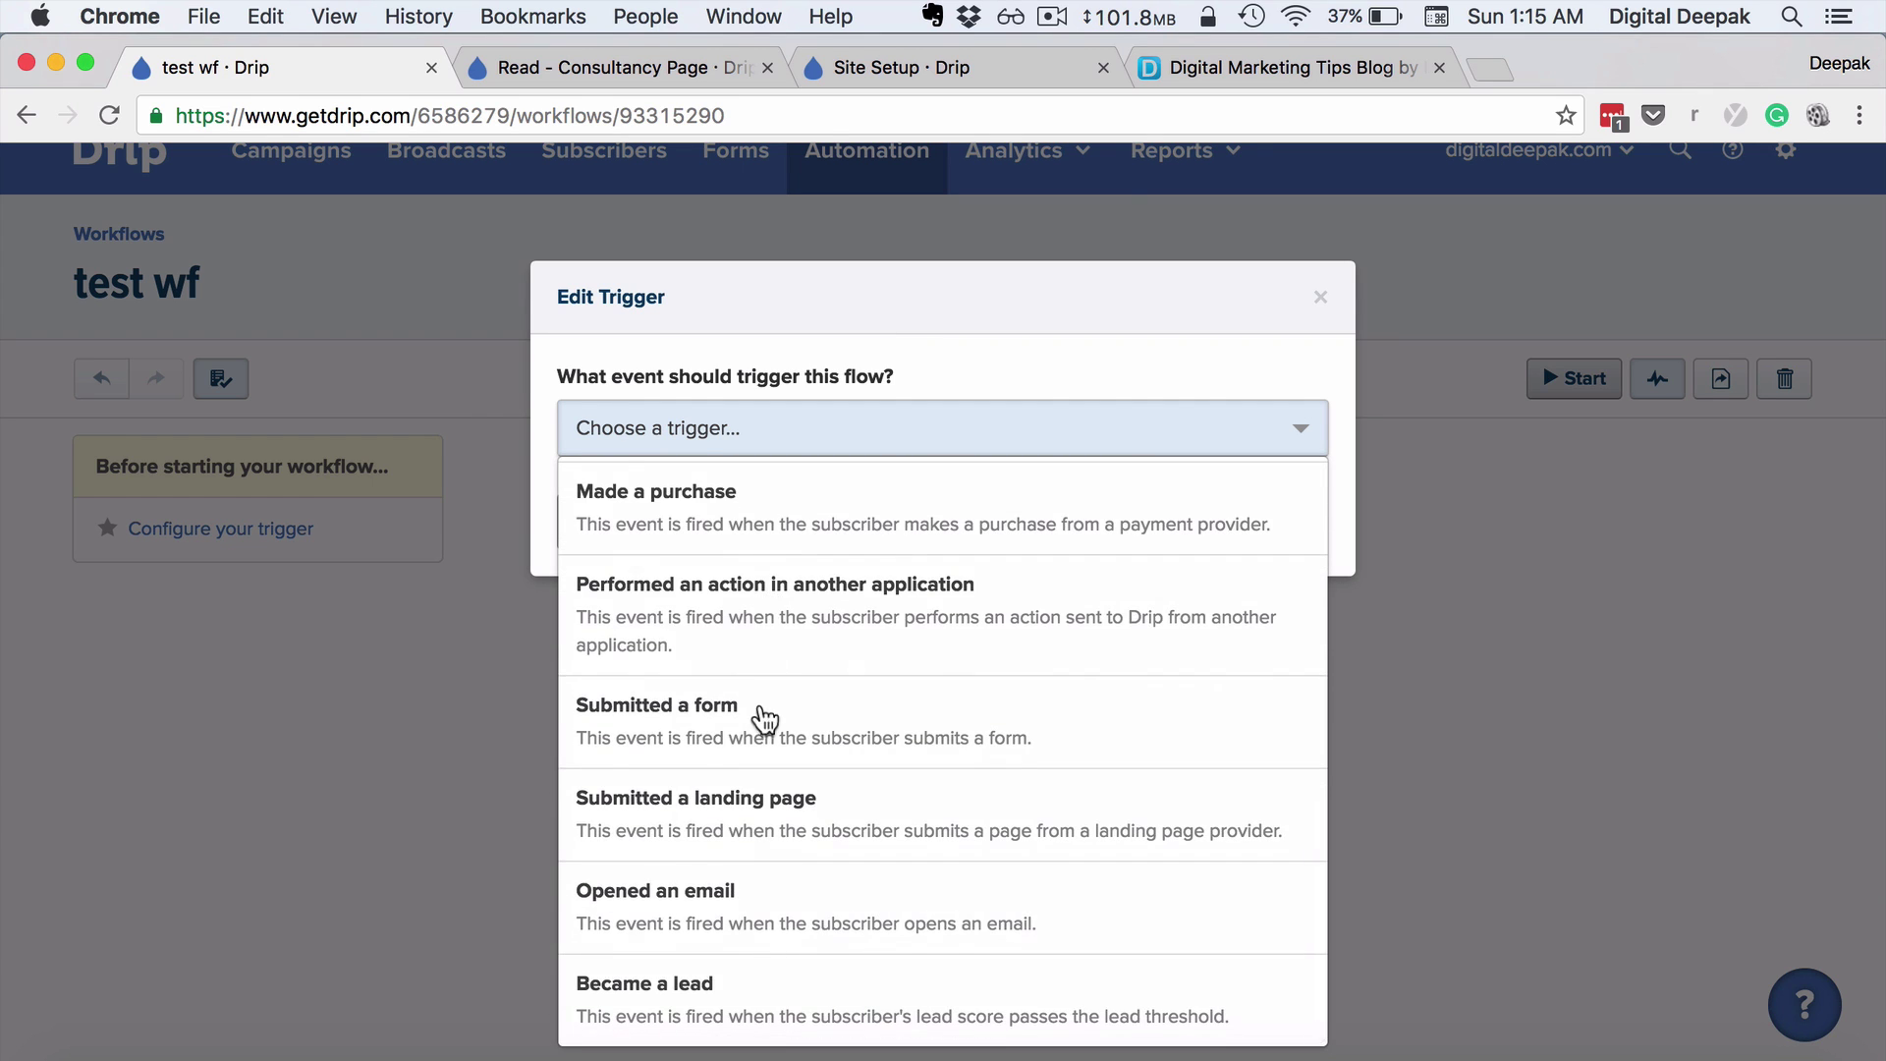
scroll(763, 720, "up", 9)
scroll(764, 732, "down", 1)
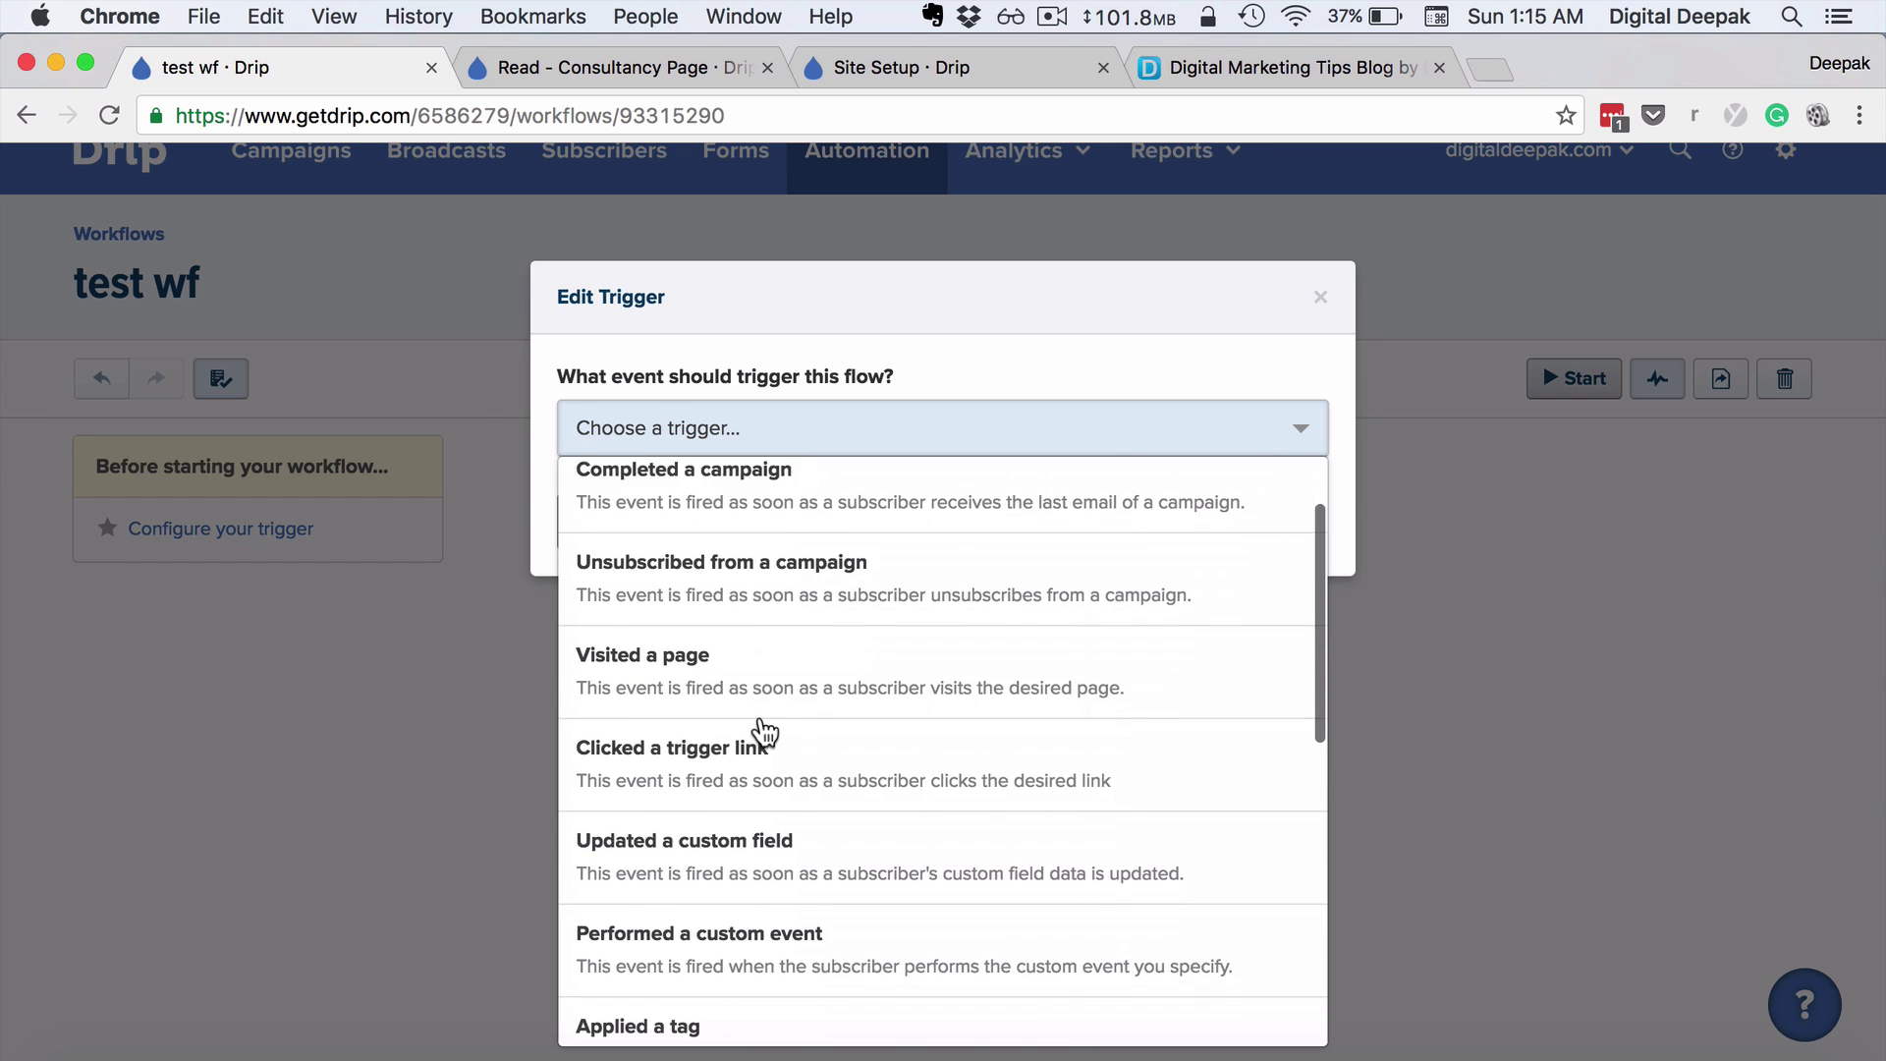
scroll(764, 731, "down", 1)
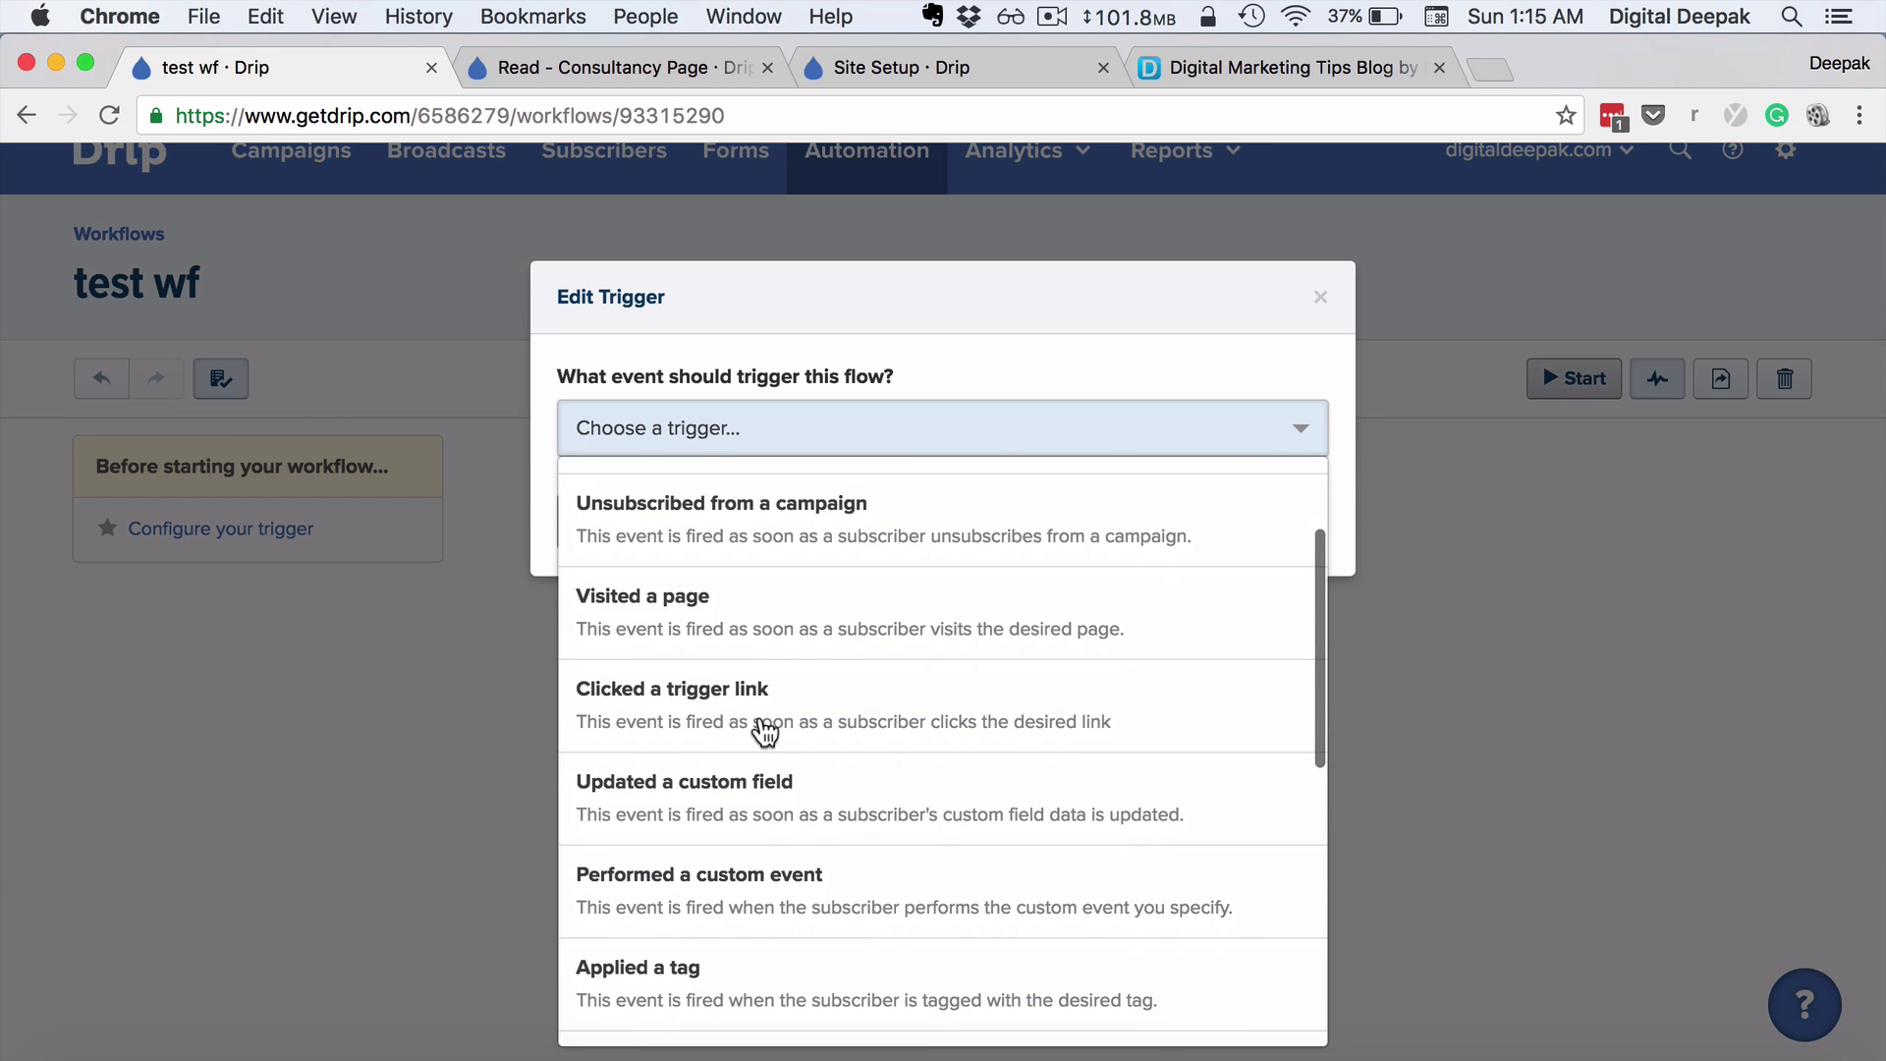
scroll(764, 729, "down", 2)
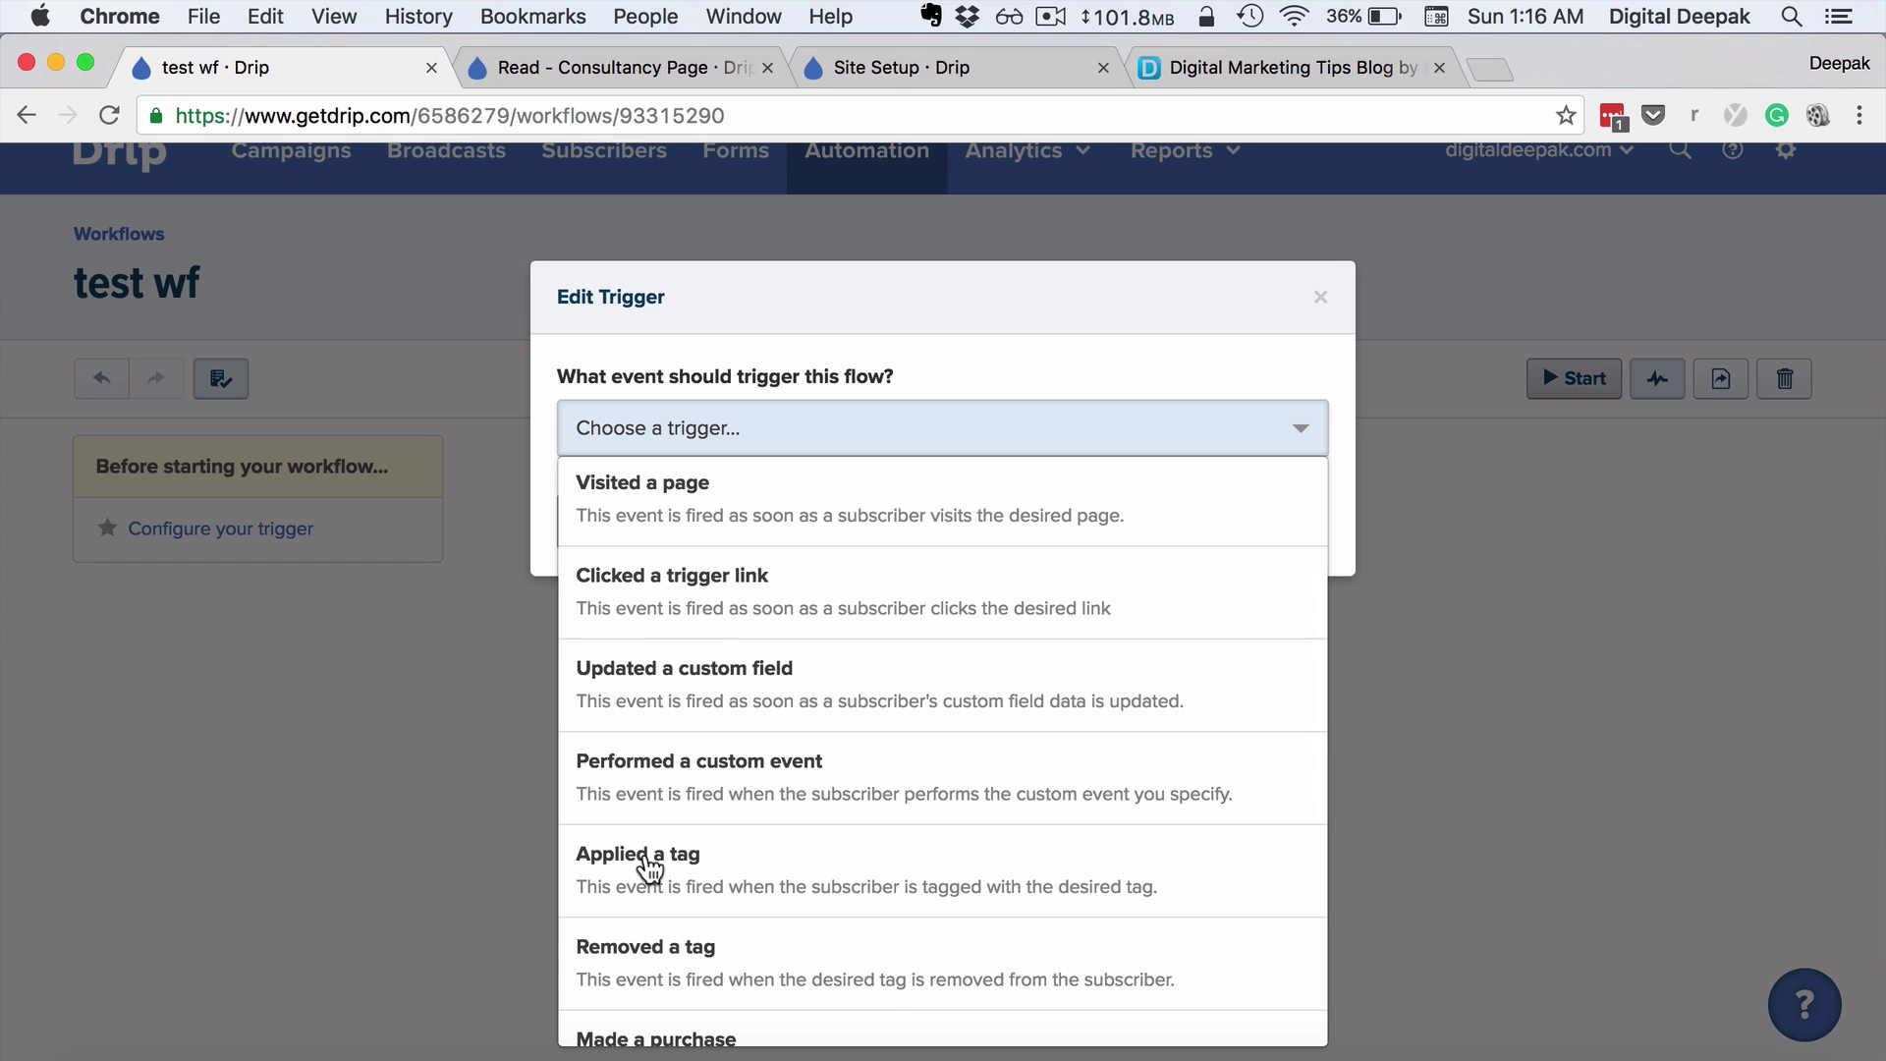
scroll(652, 757, "up", 3)
scroll(661, 745, "down", 5)
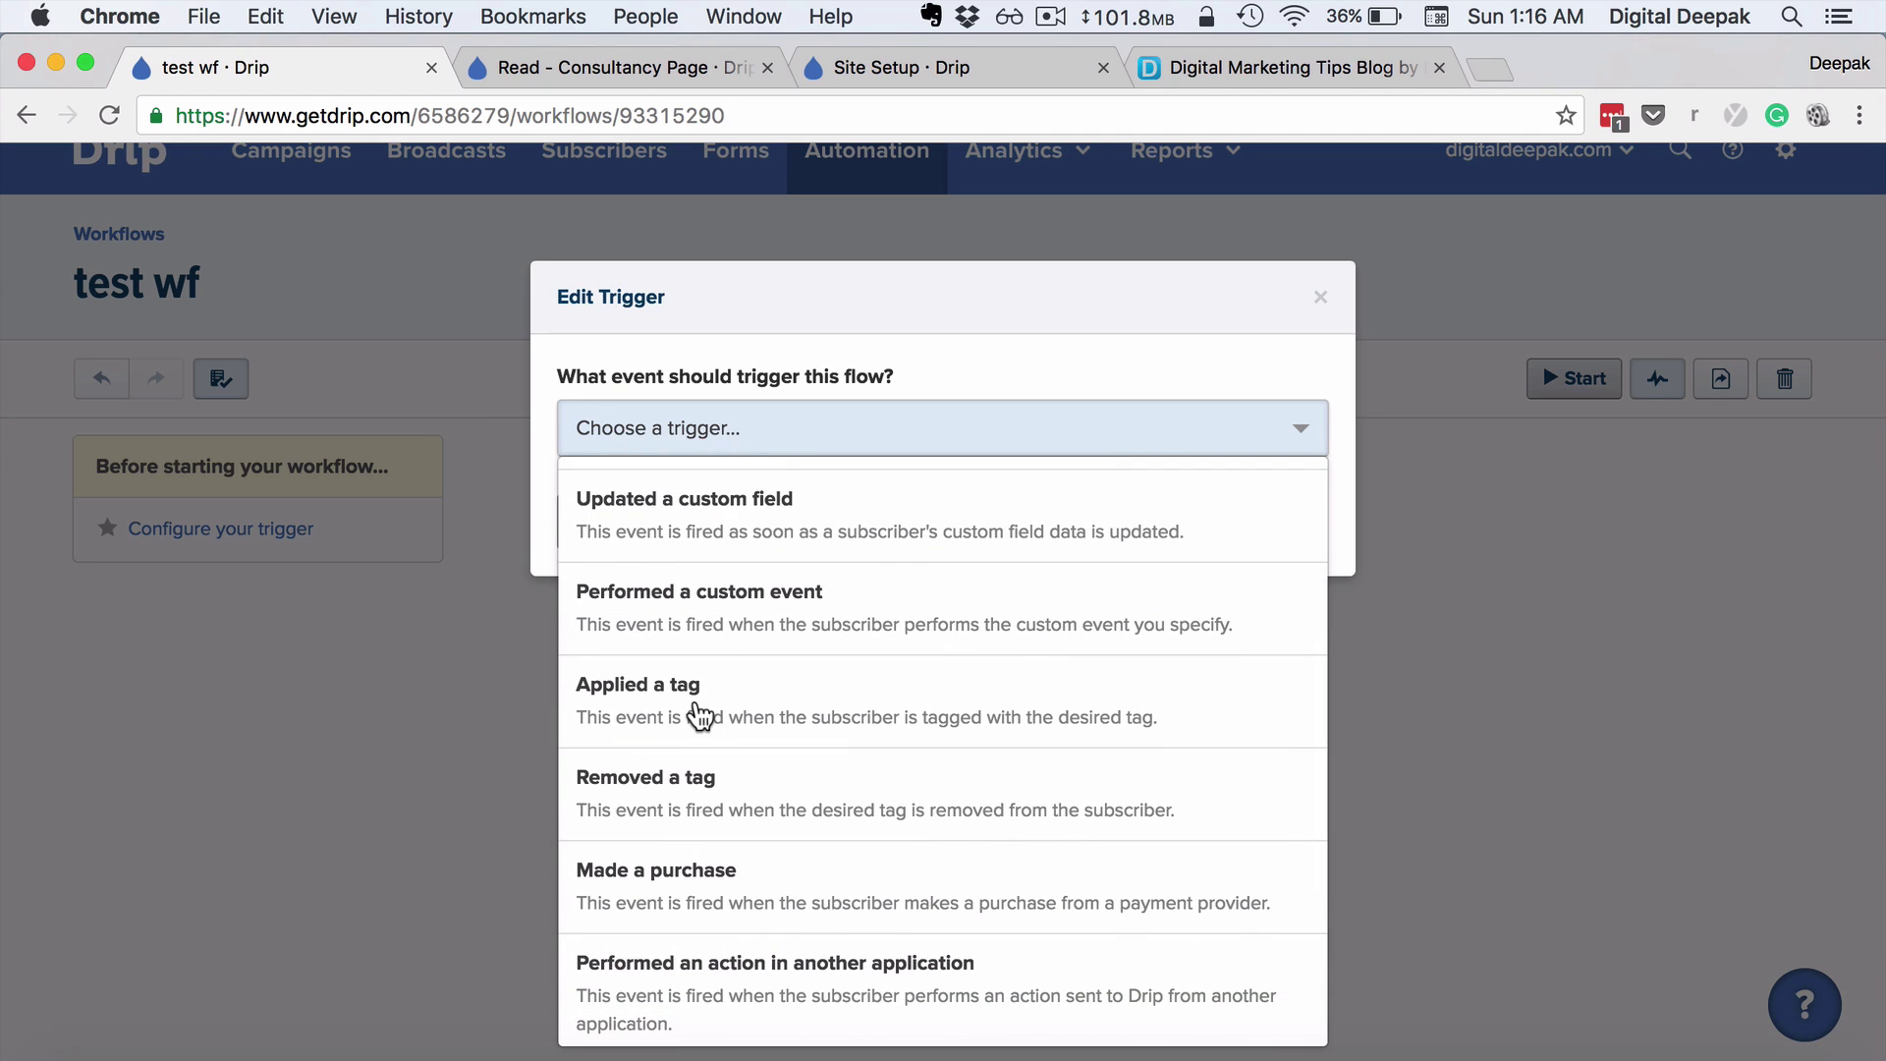
Step: Set test wf's trigger to Applied a tag using the 'Read - About Me' tag
left_click(700, 715)
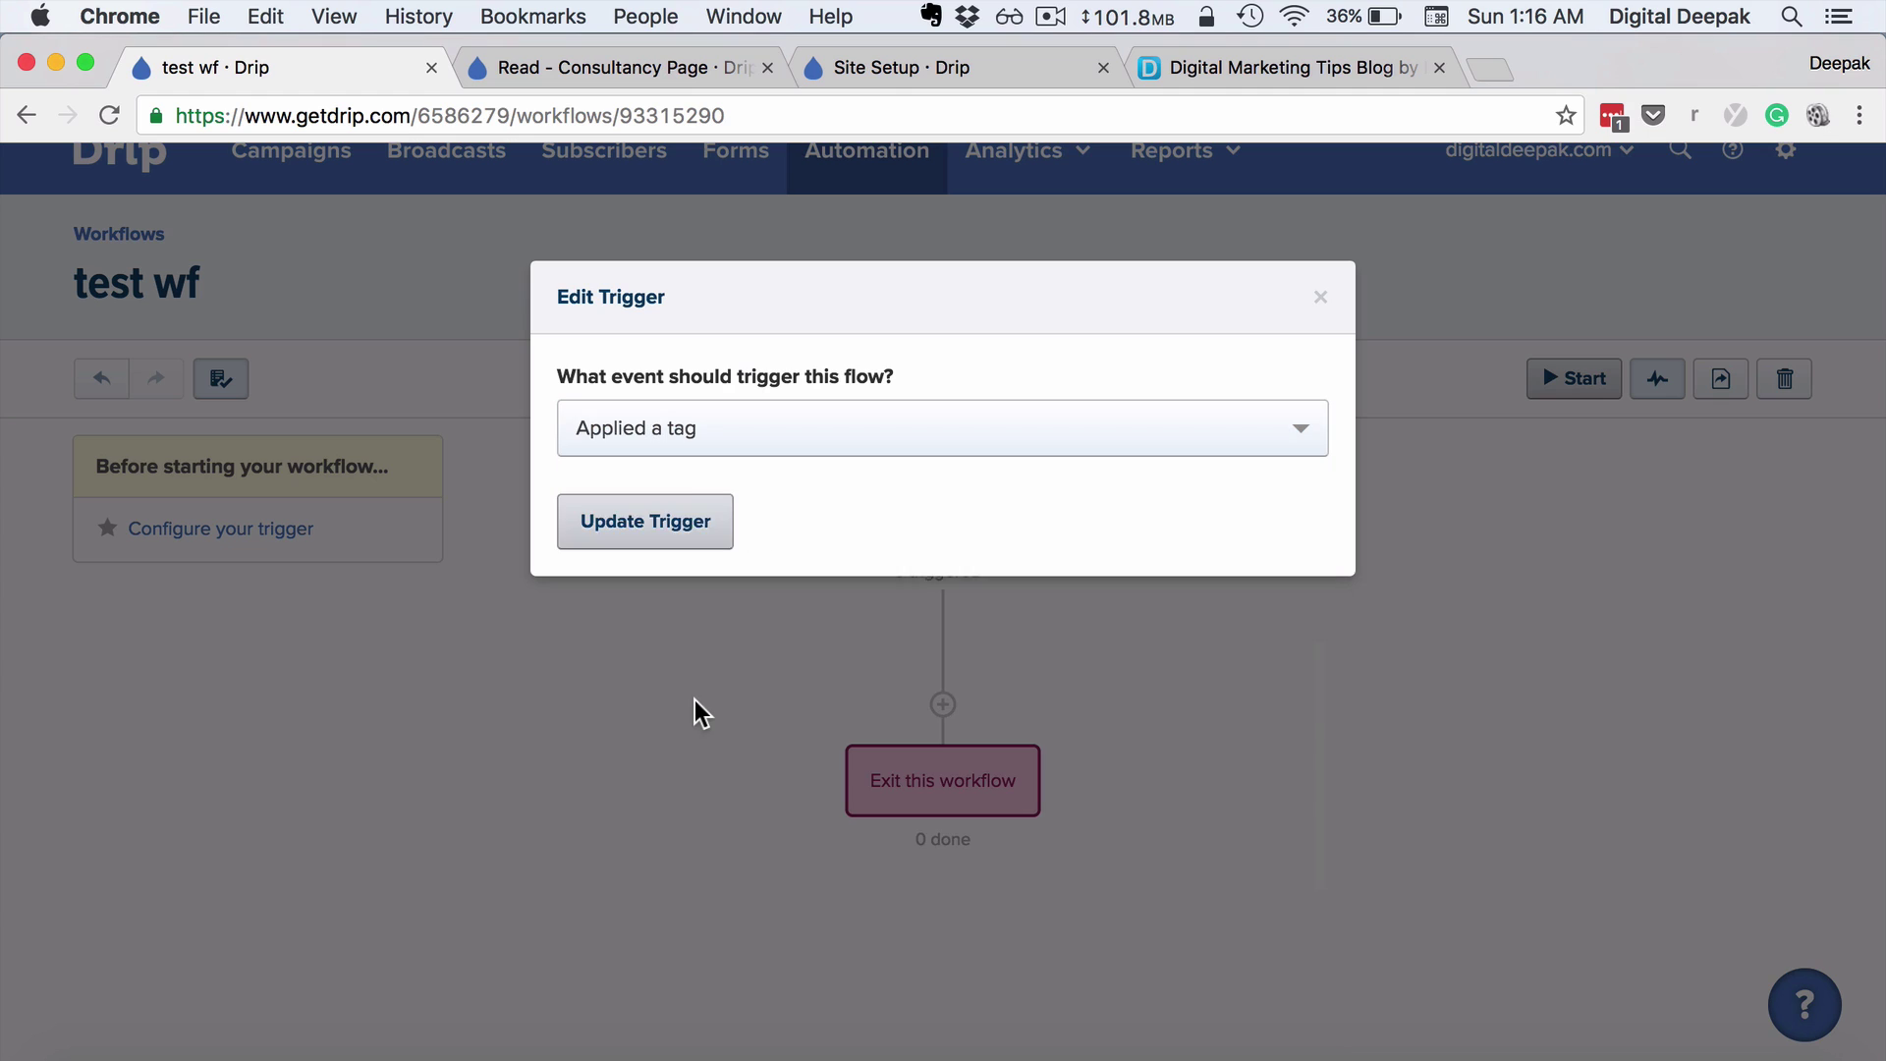
left_click(694, 576)
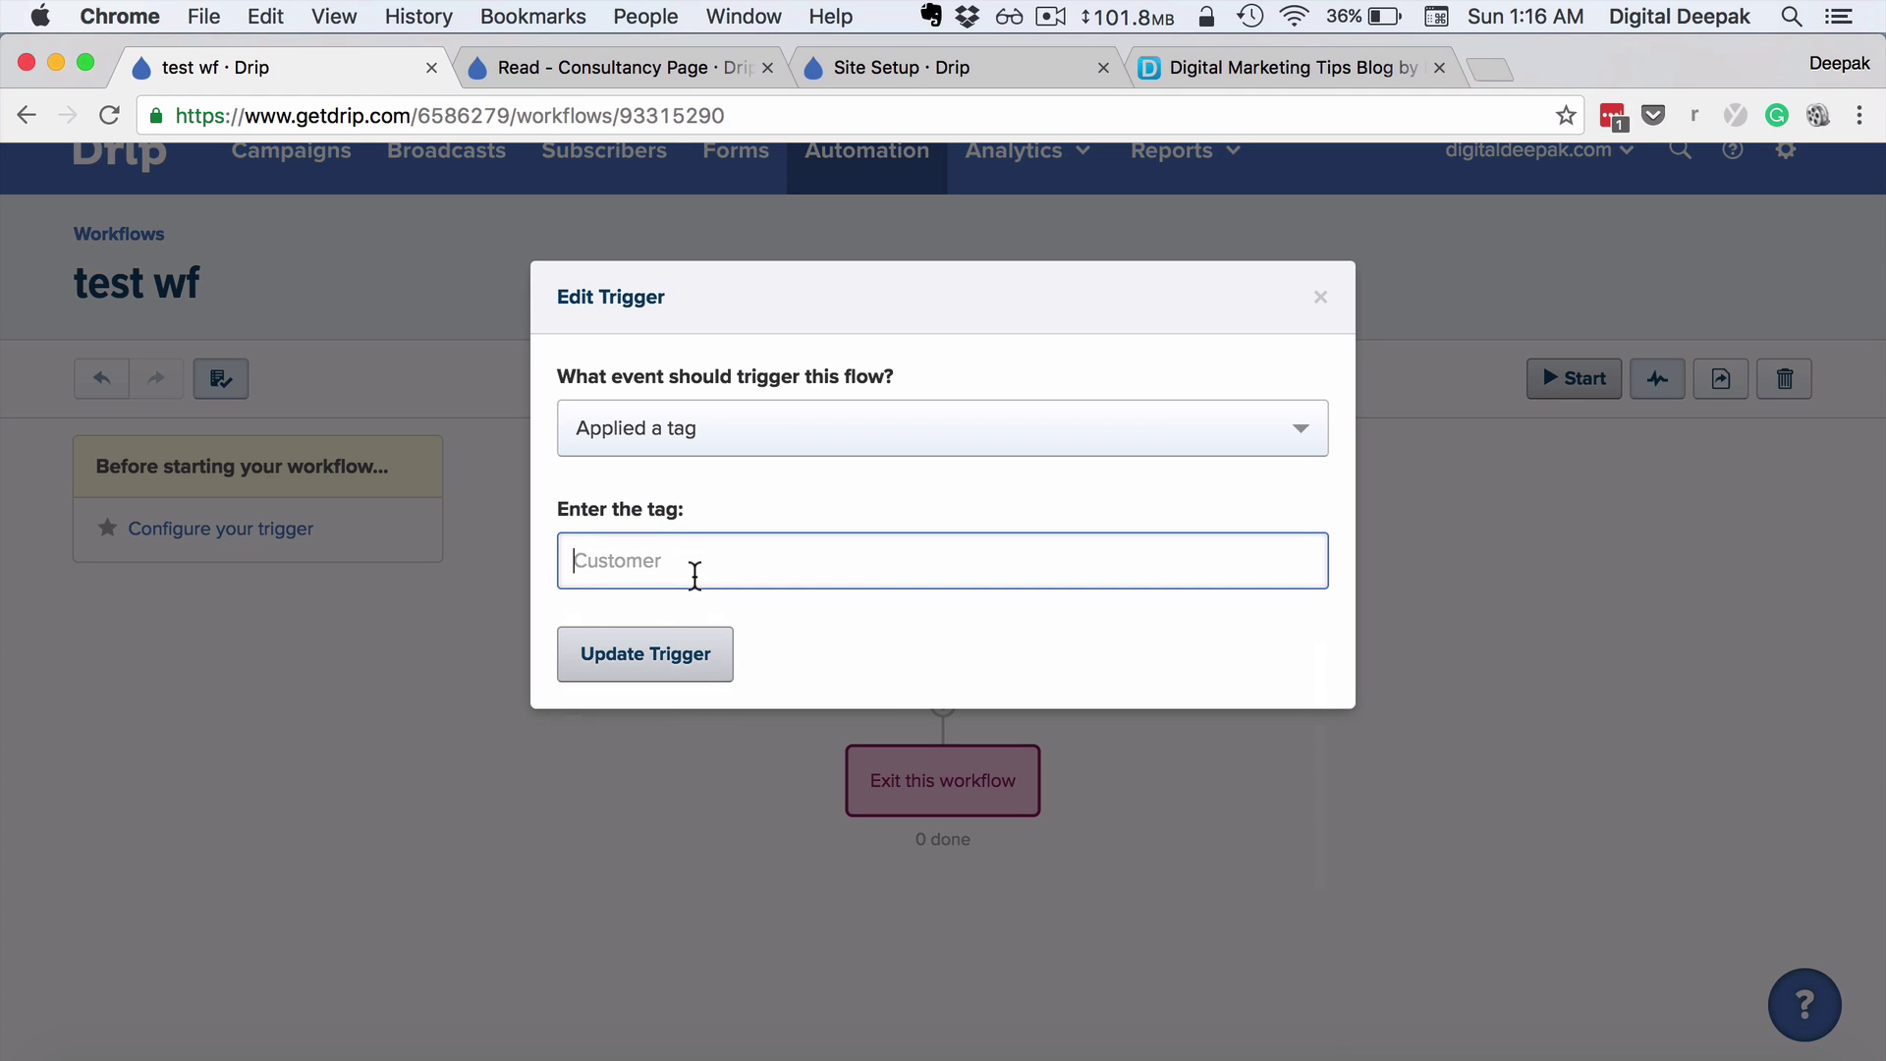
type("read")
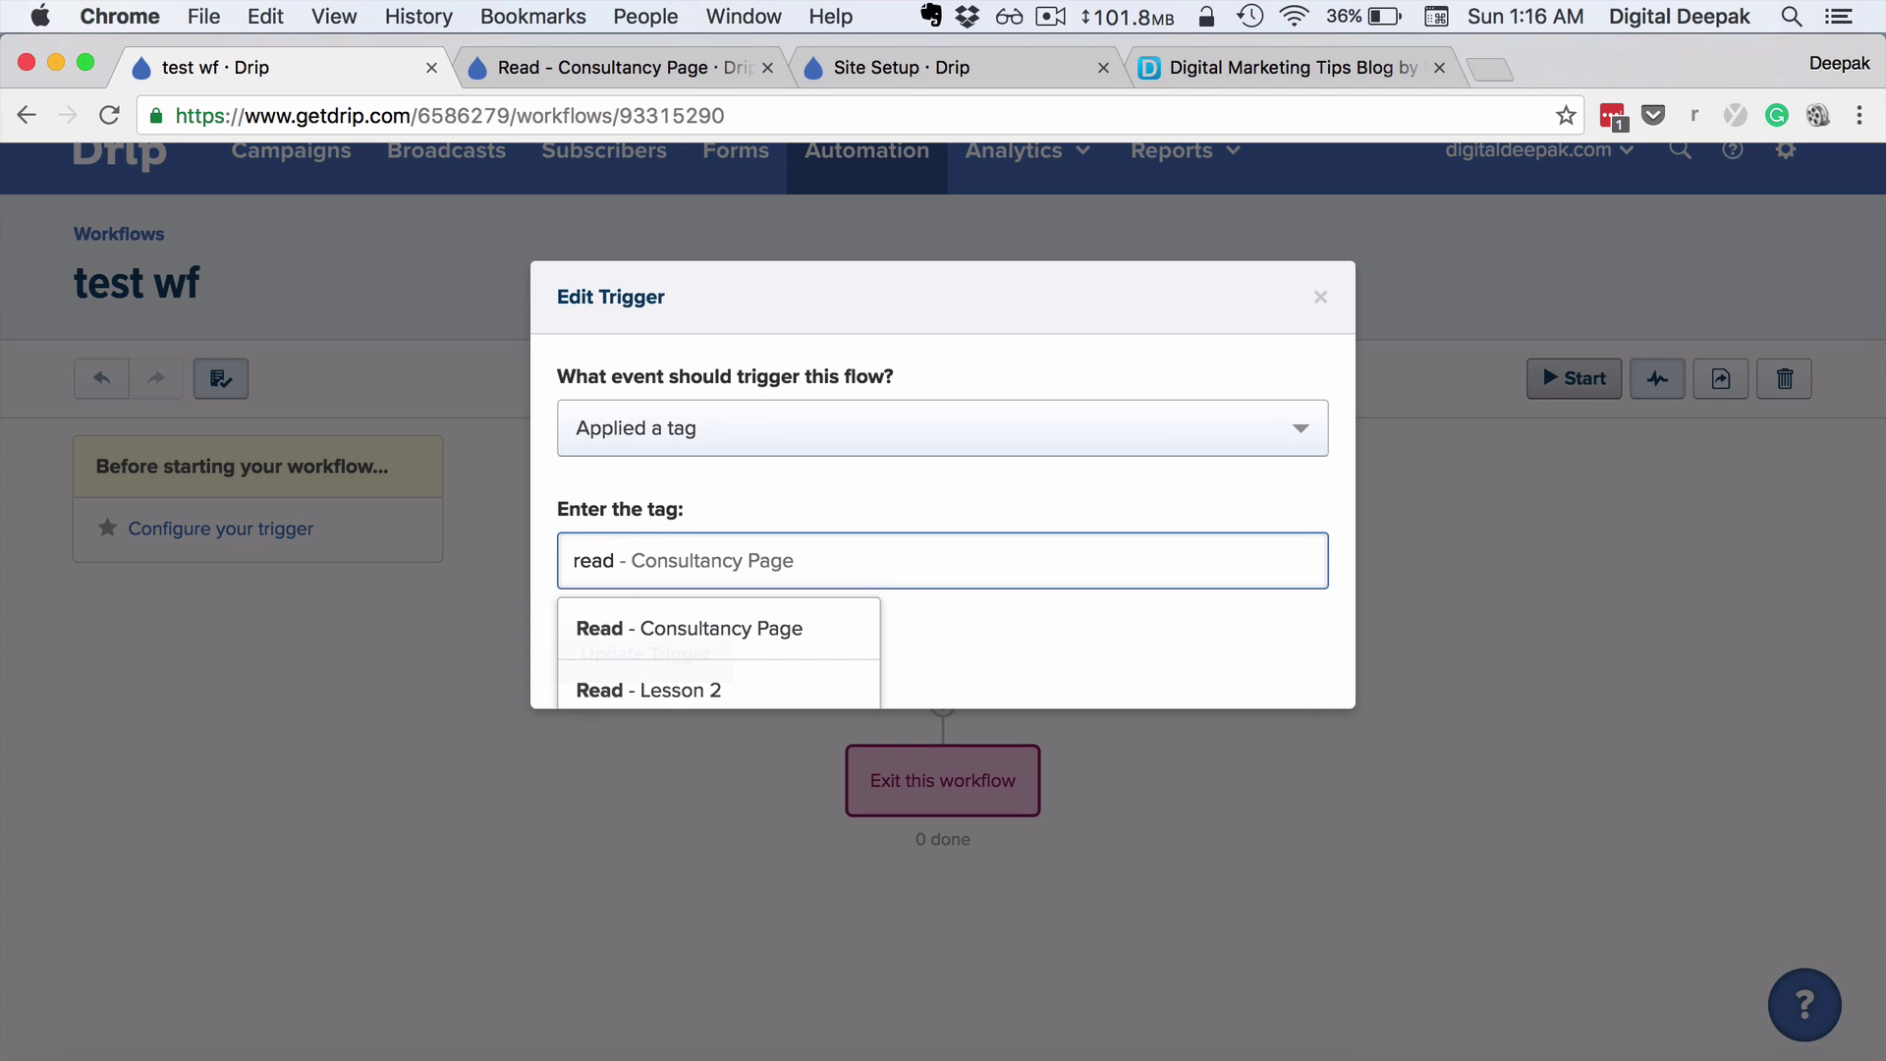
scroll(689, 710, "down", 4)
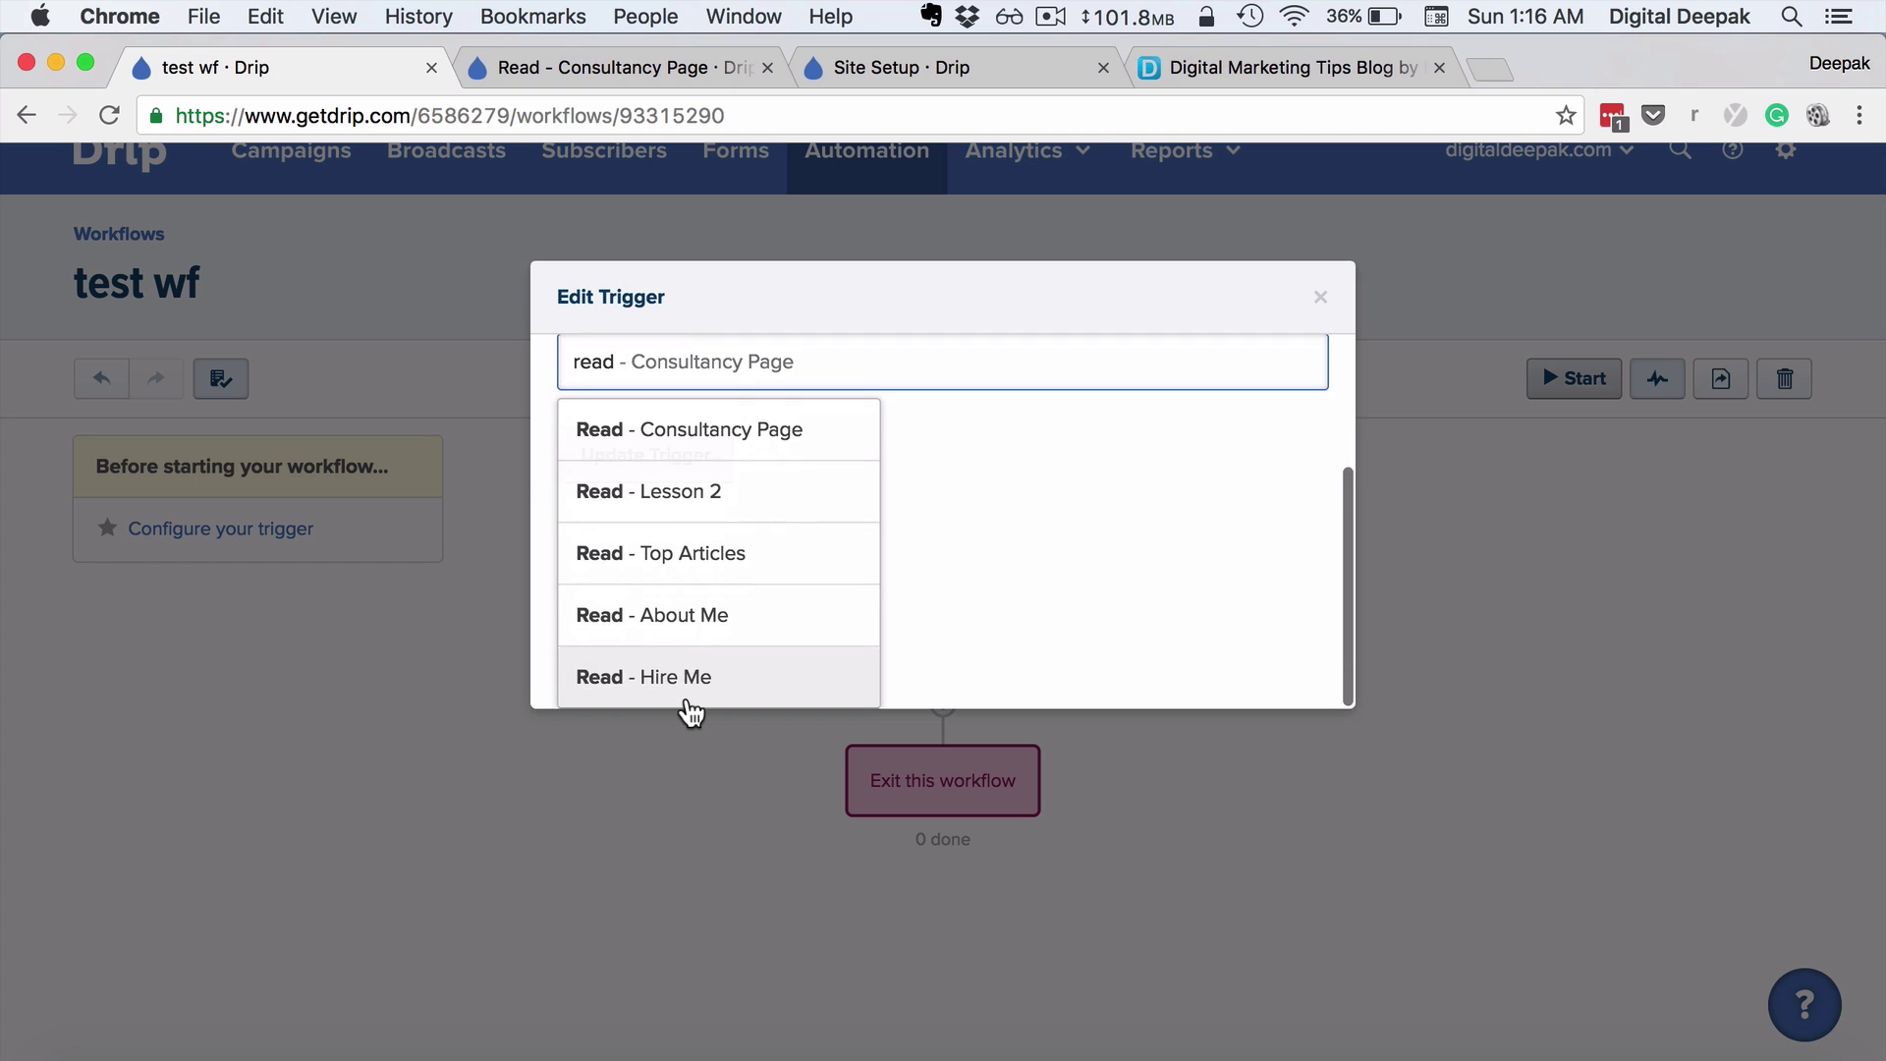
left_click(683, 622)
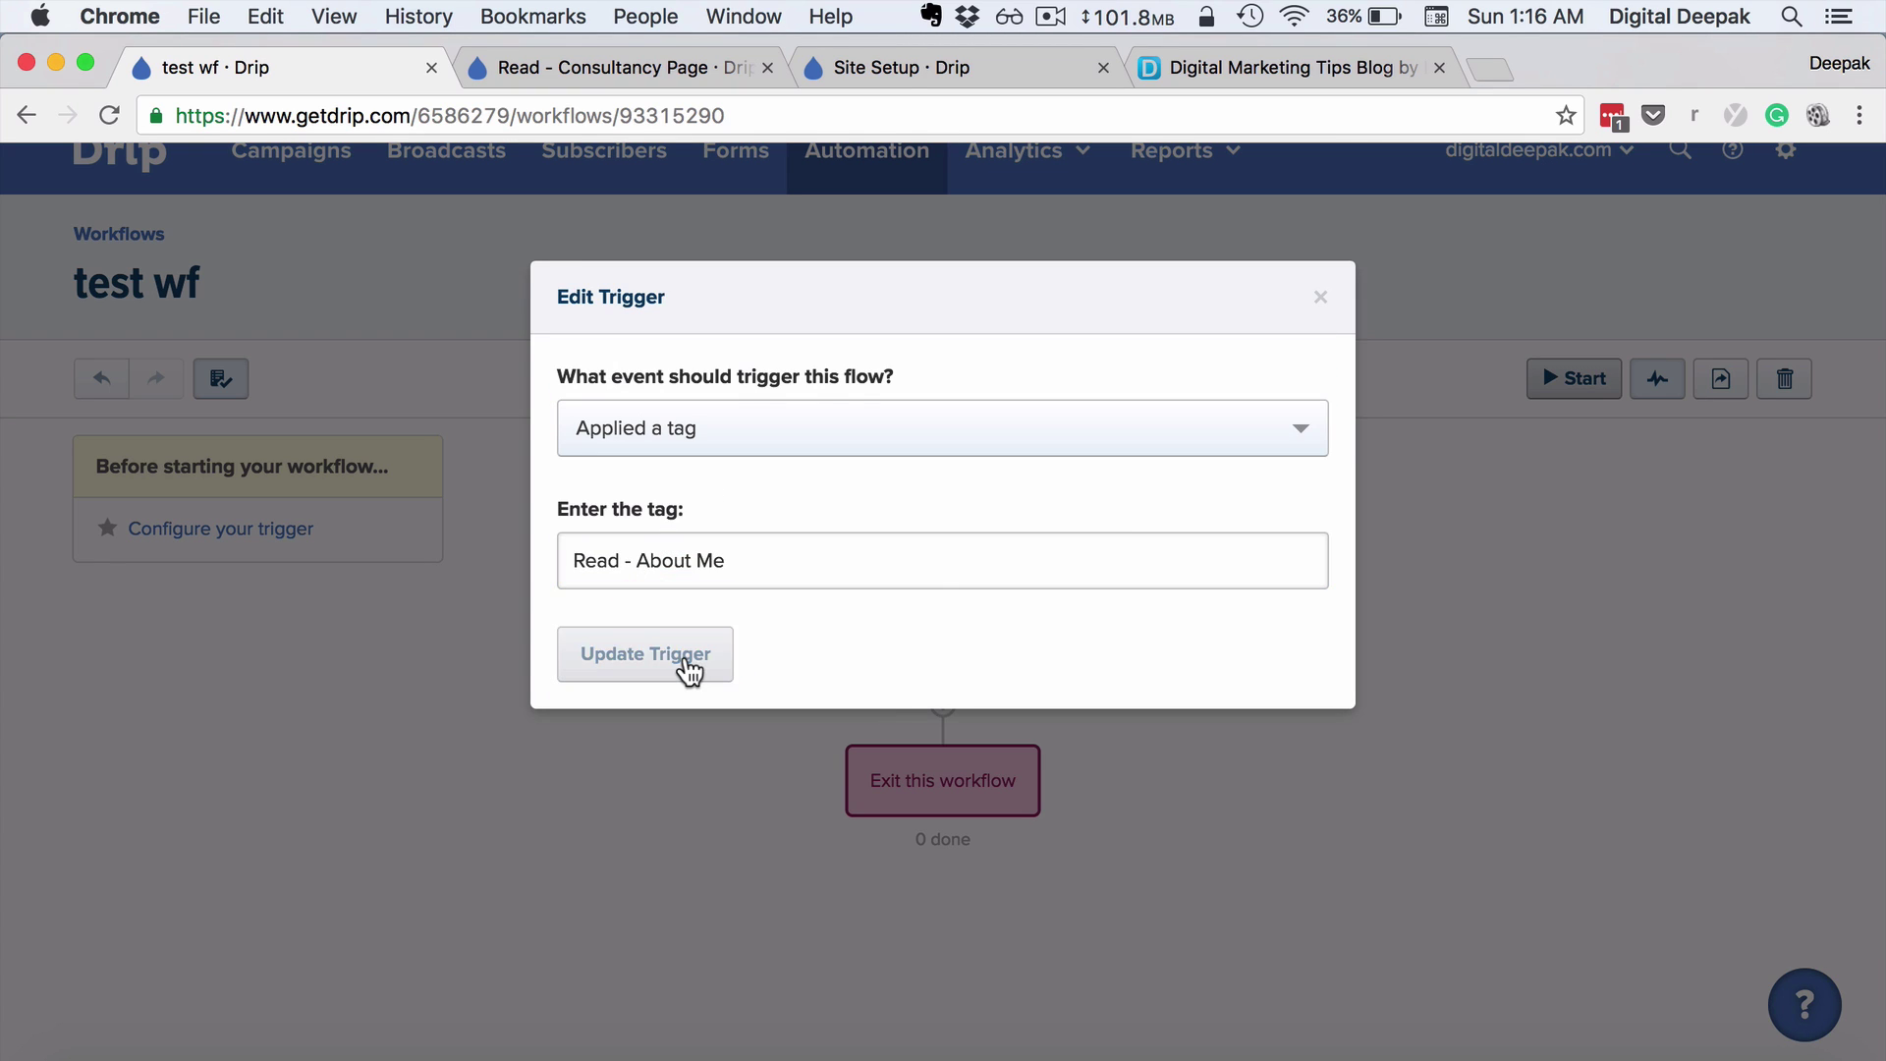
left_click(687, 668)
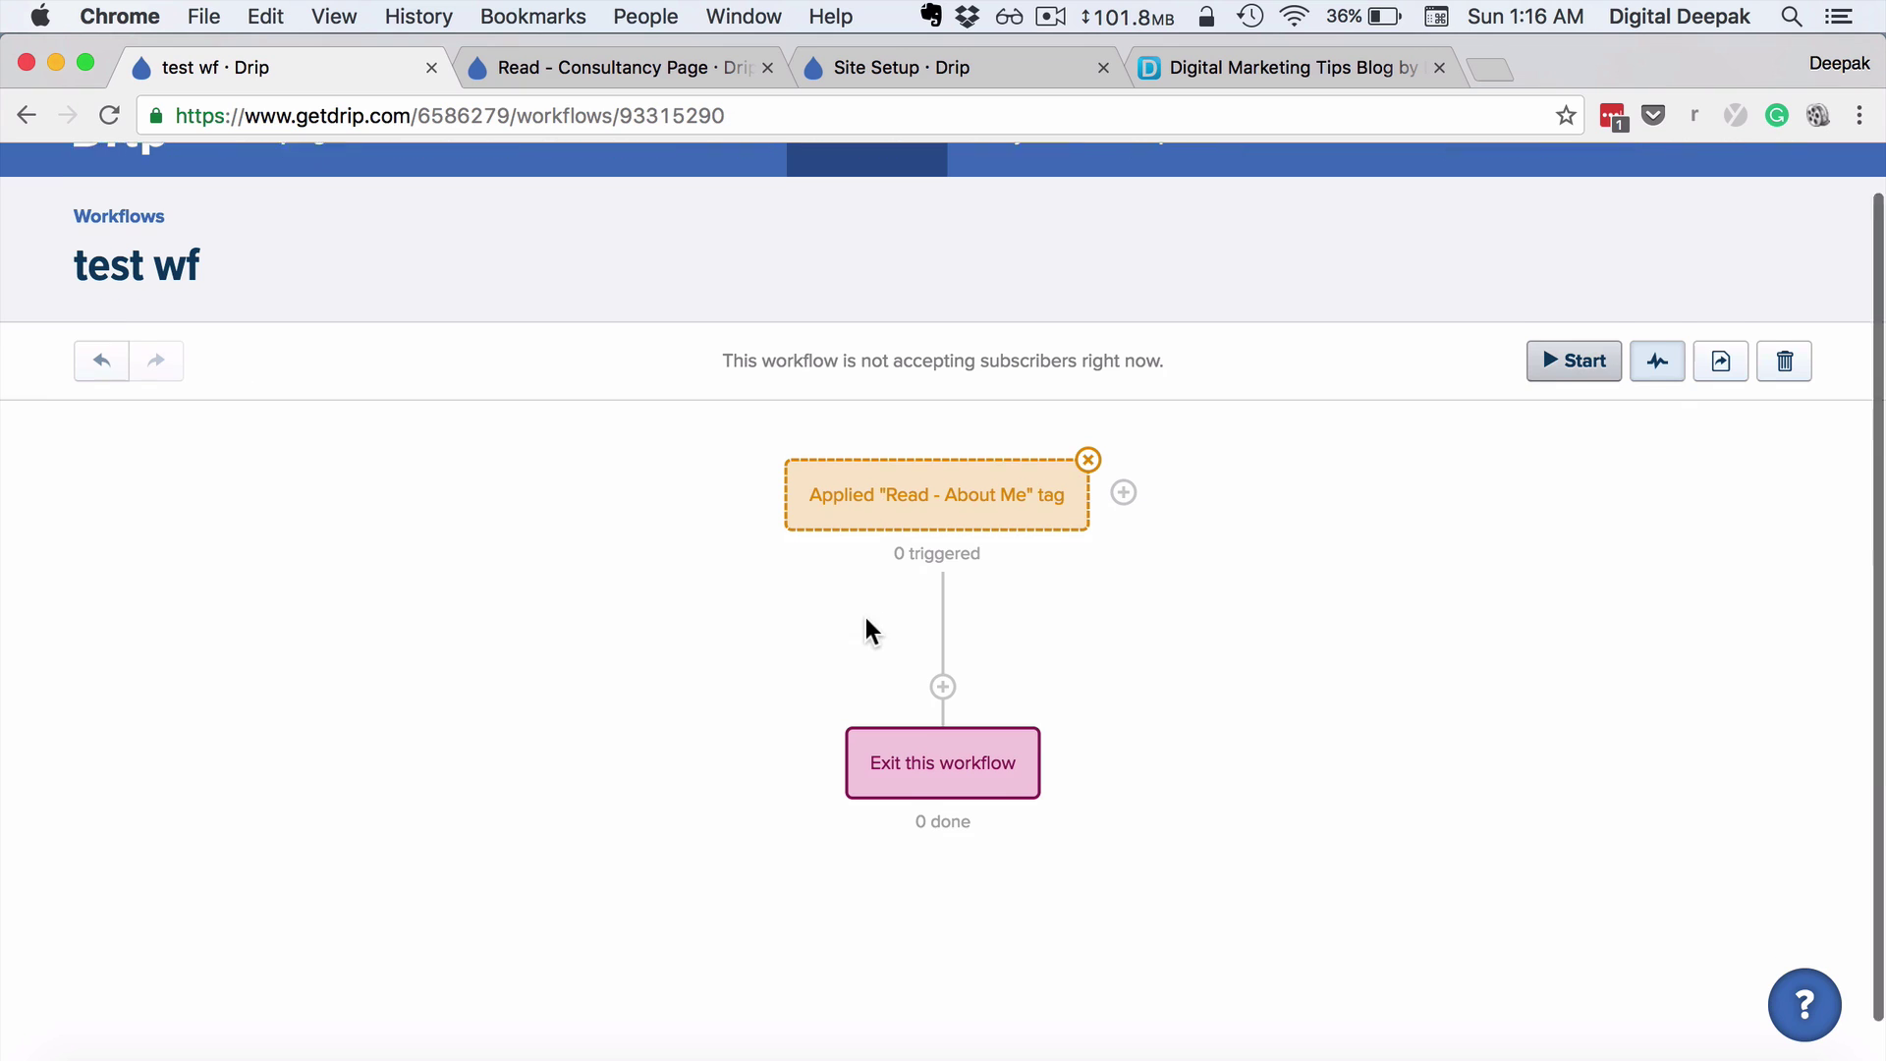
scroll(865, 617, "down", 1)
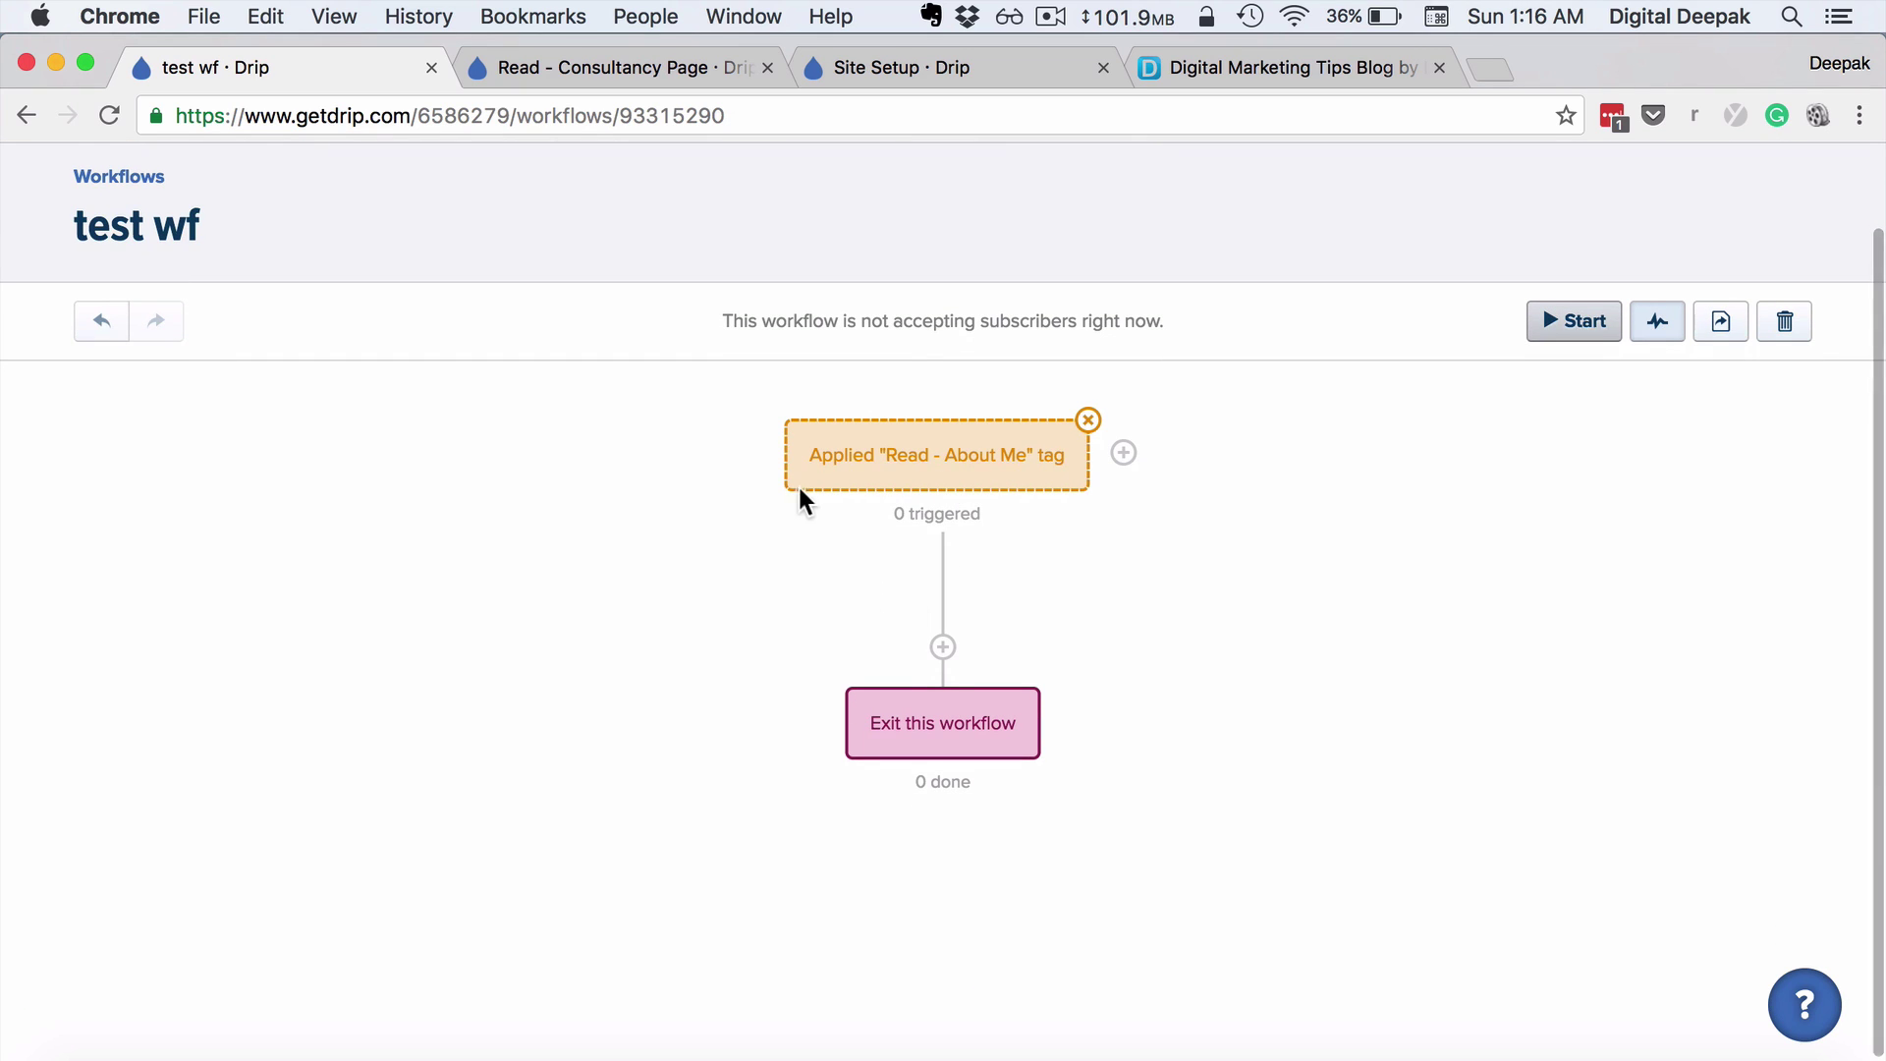
Step: Add a Decision after the trigger checking whether Tags include 'Bought - FB Ads Mastery'
left_click(943, 648)
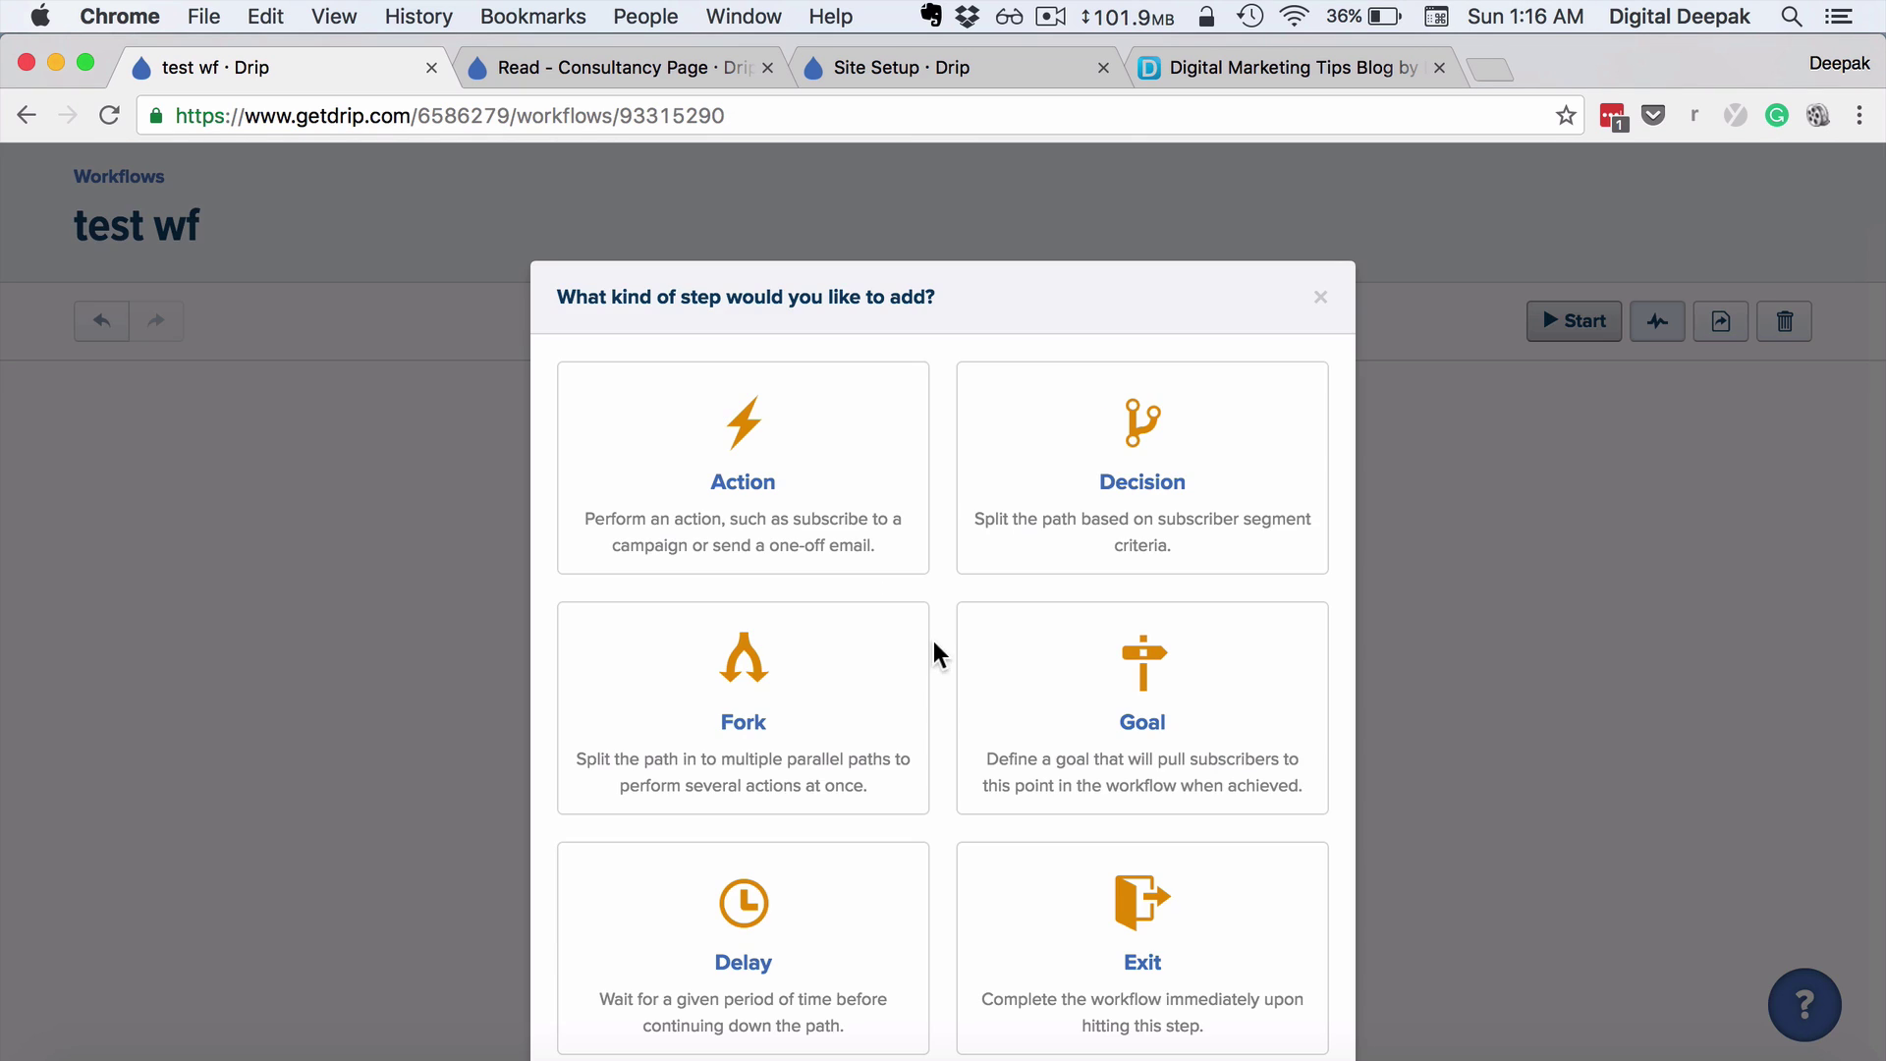
scroll(835, 659, "down", 2)
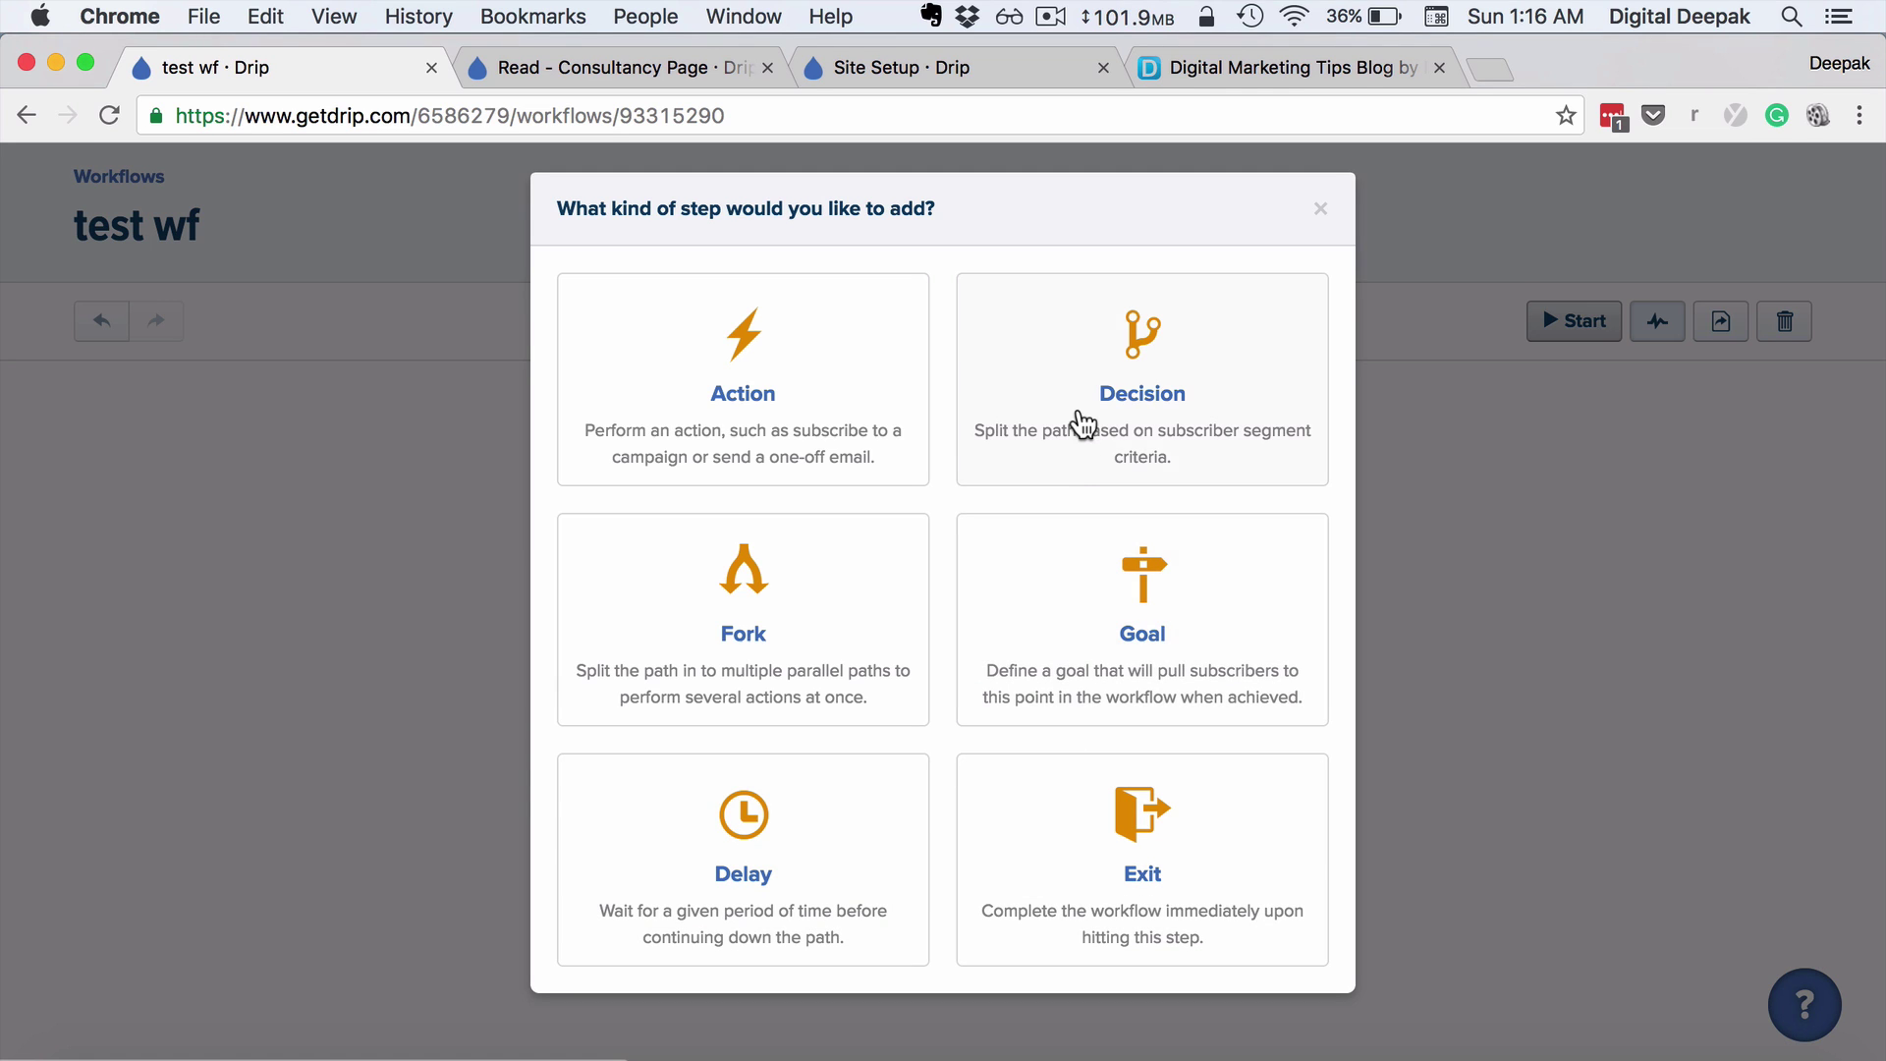
left_click(1078, 411)
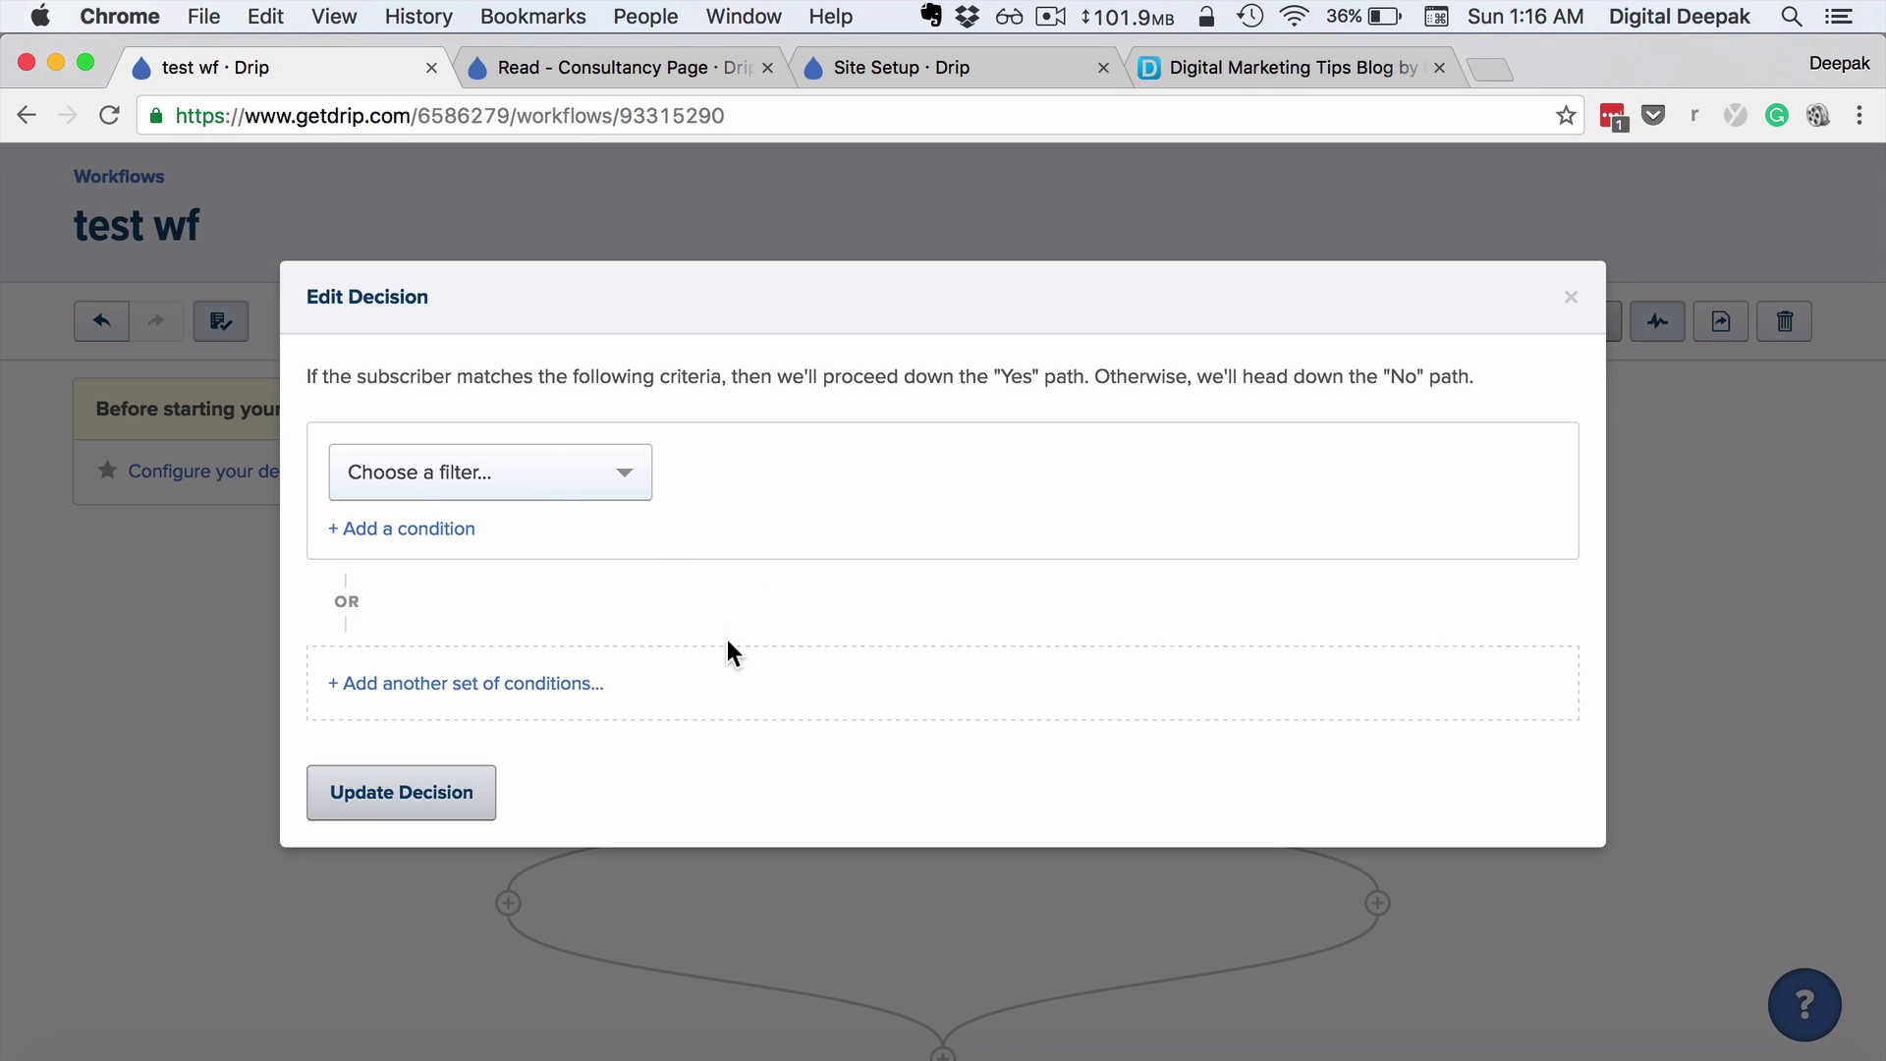
left_click(547, 459)
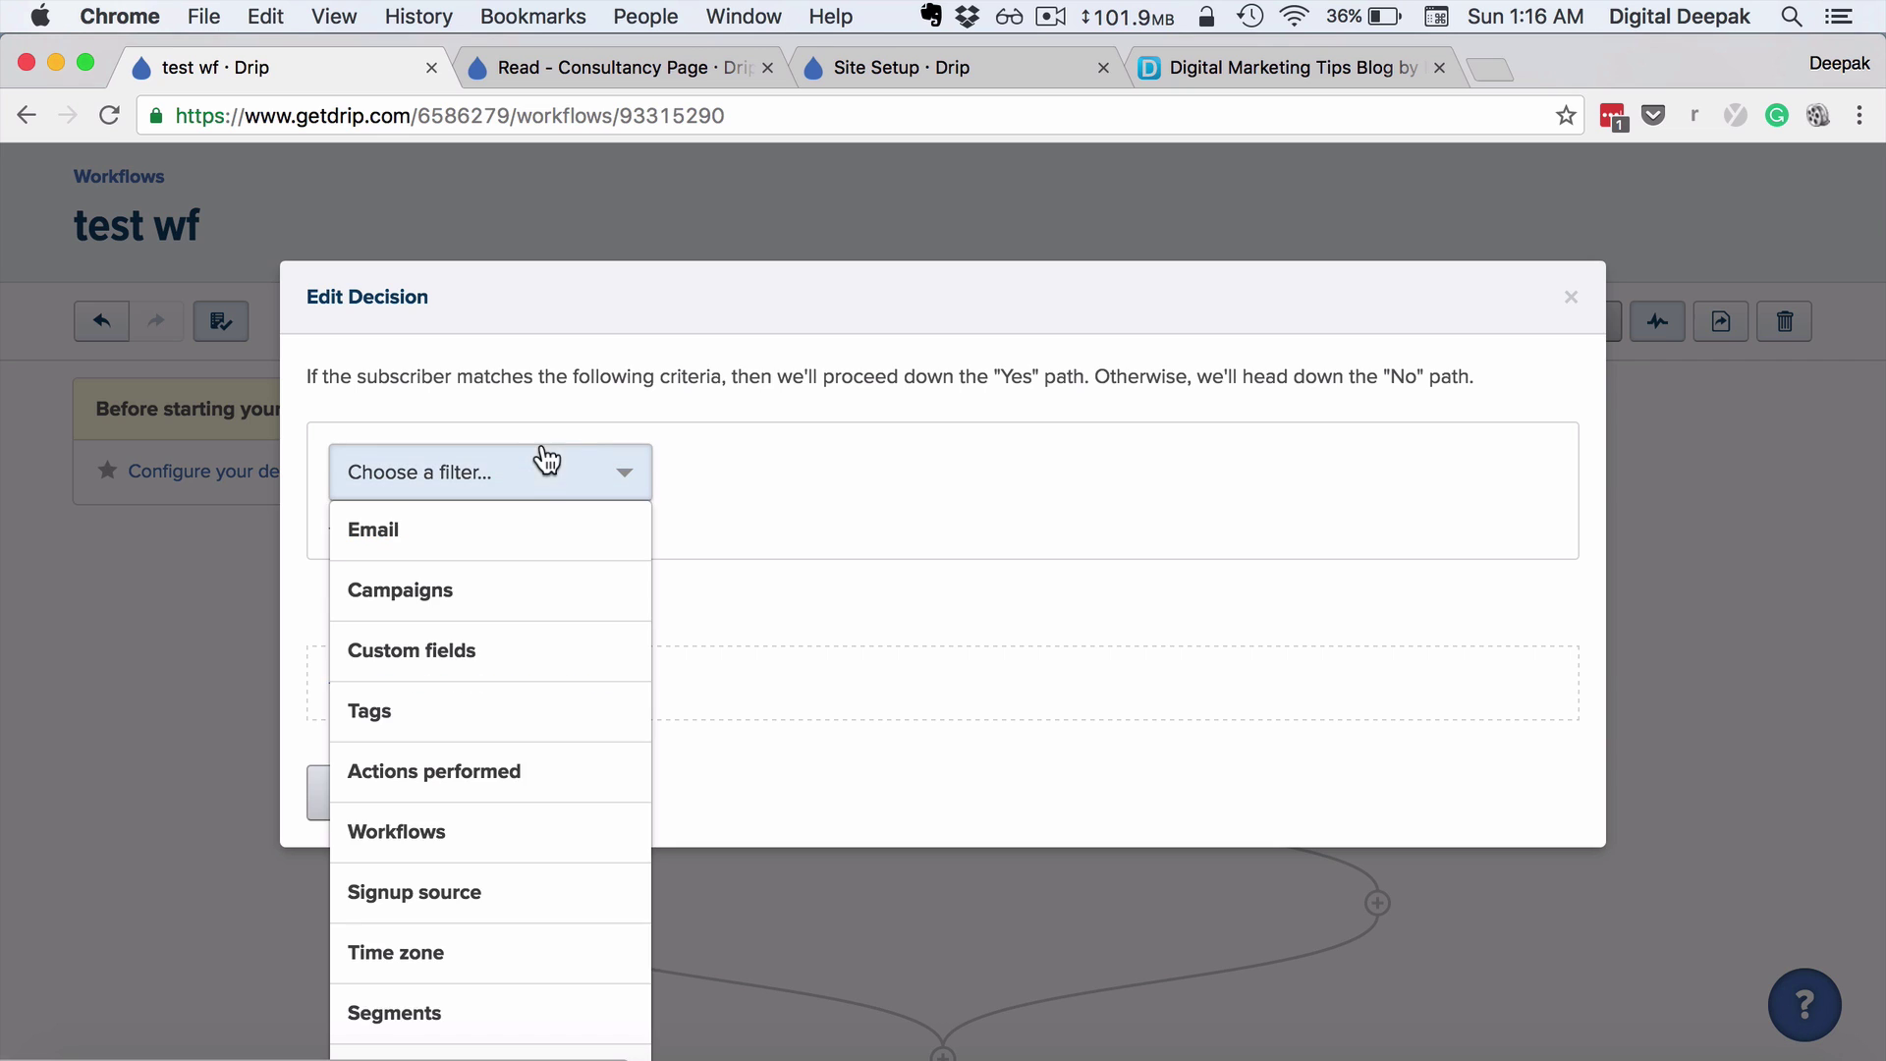
left_click(505, 727)
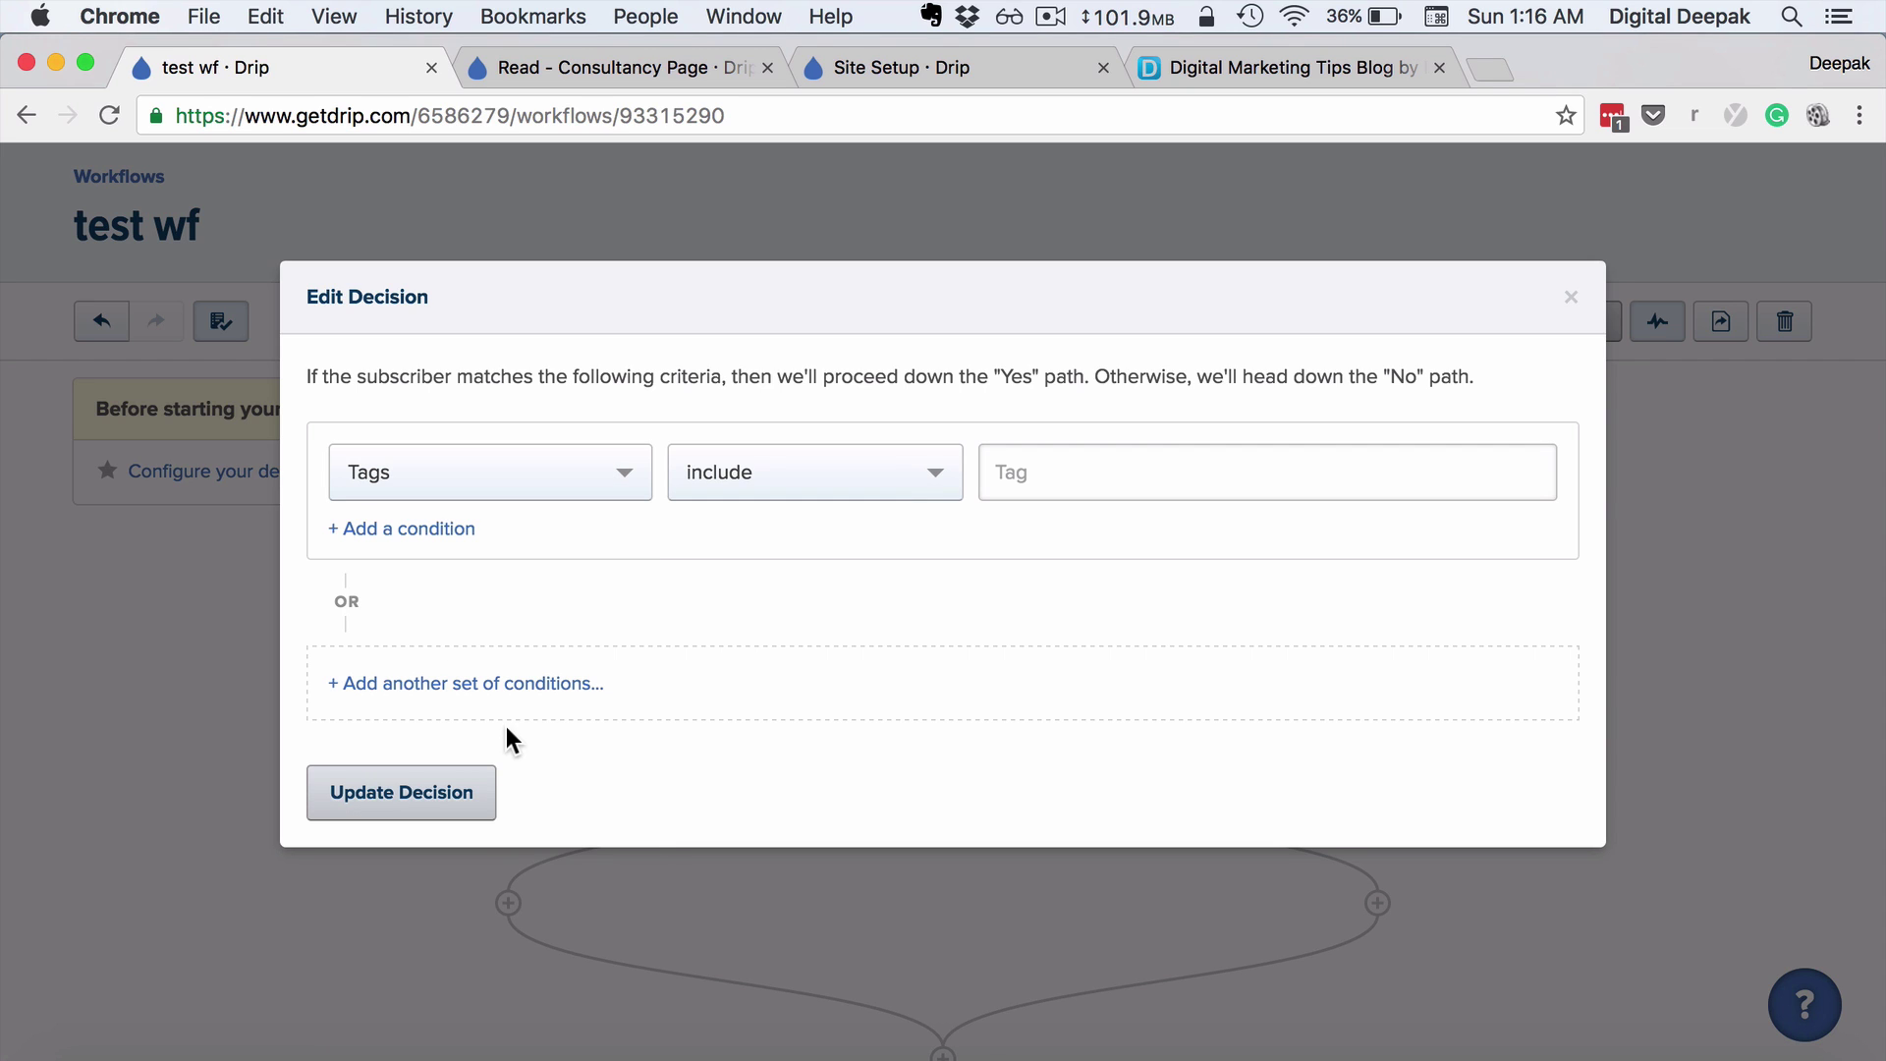
left_click(1010, 482)
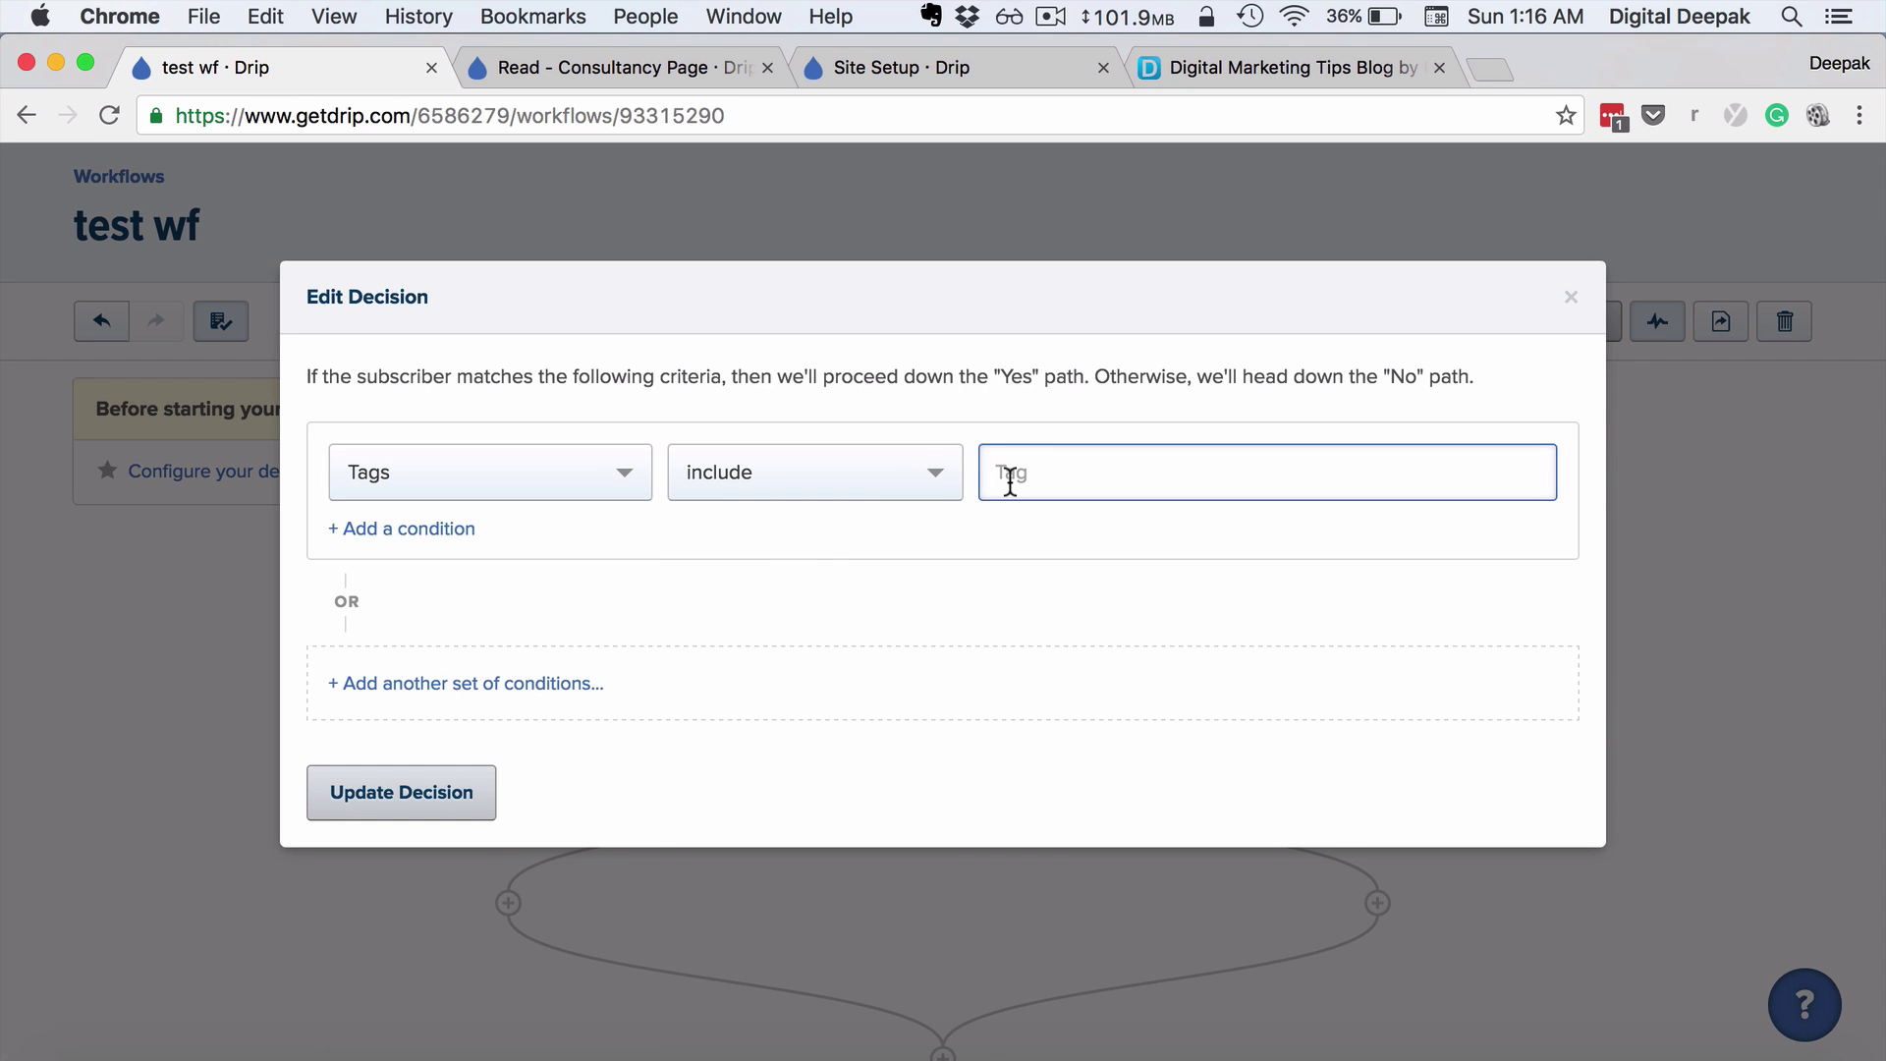
type("bou")
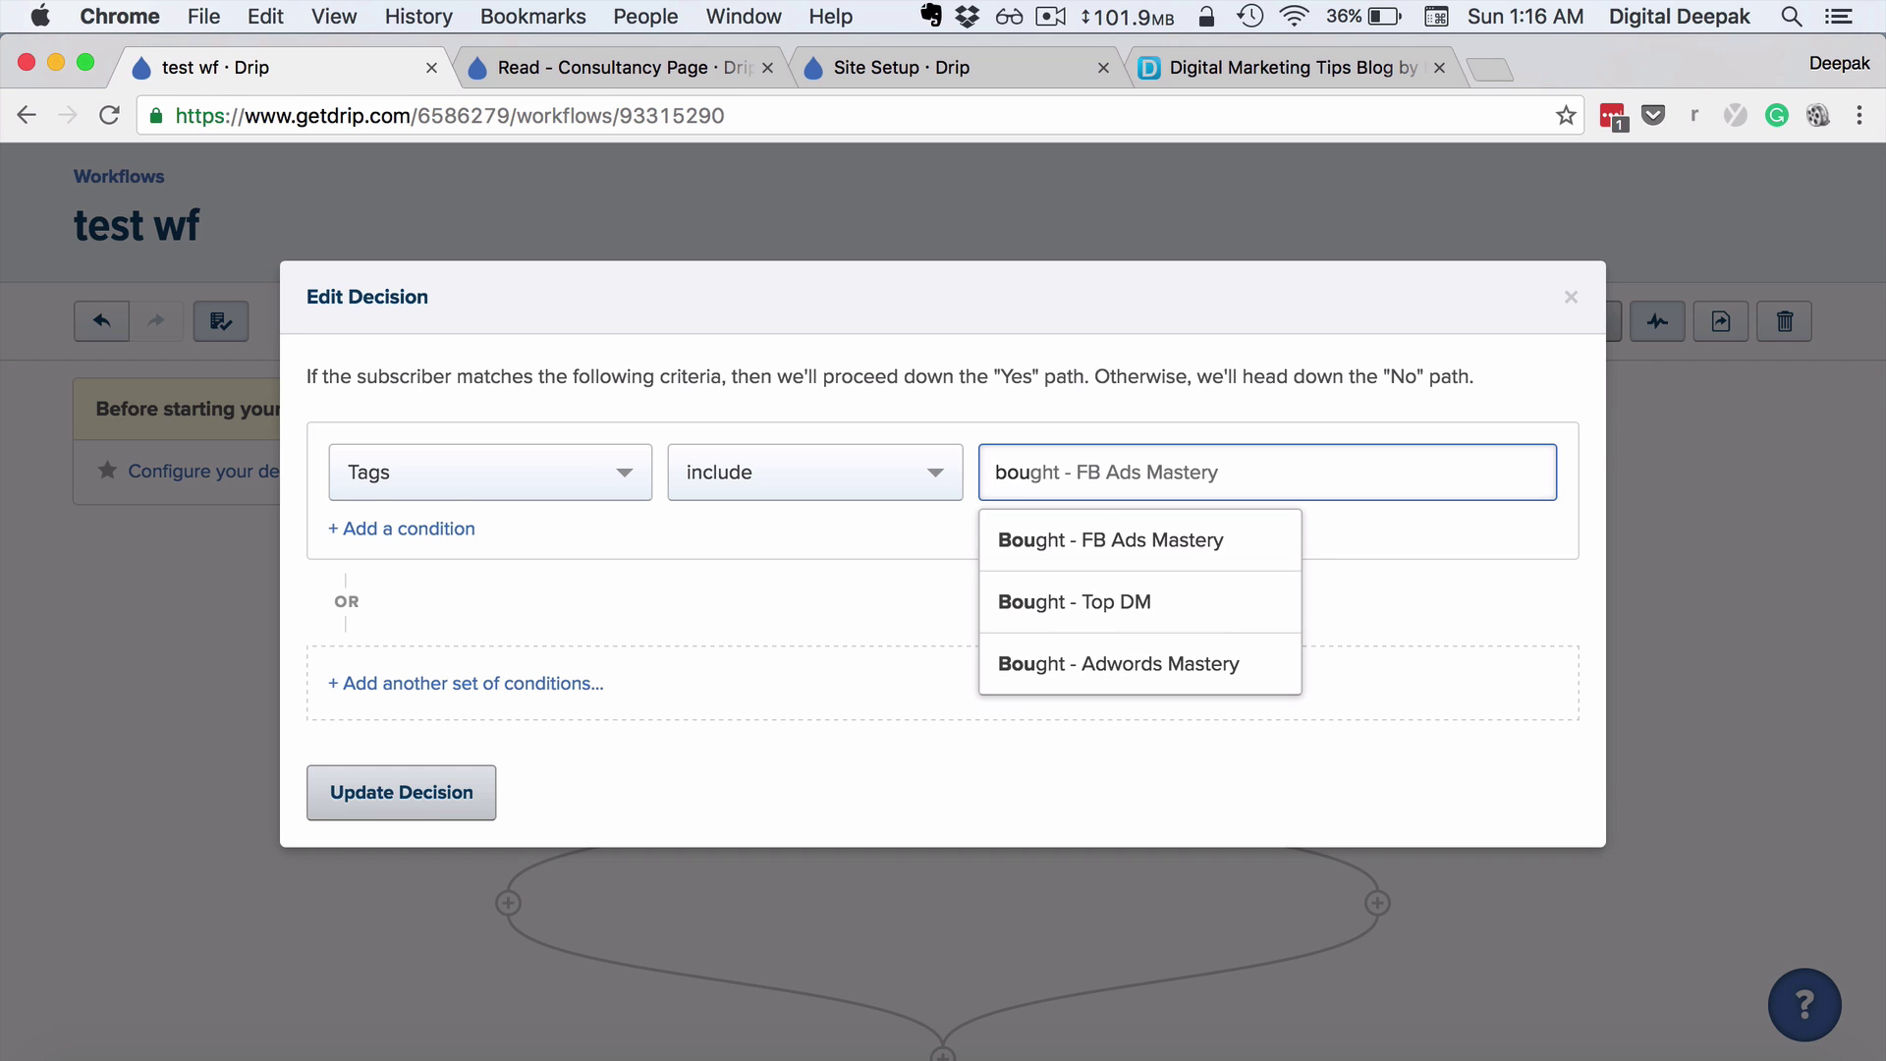
left_click(1001, 538)
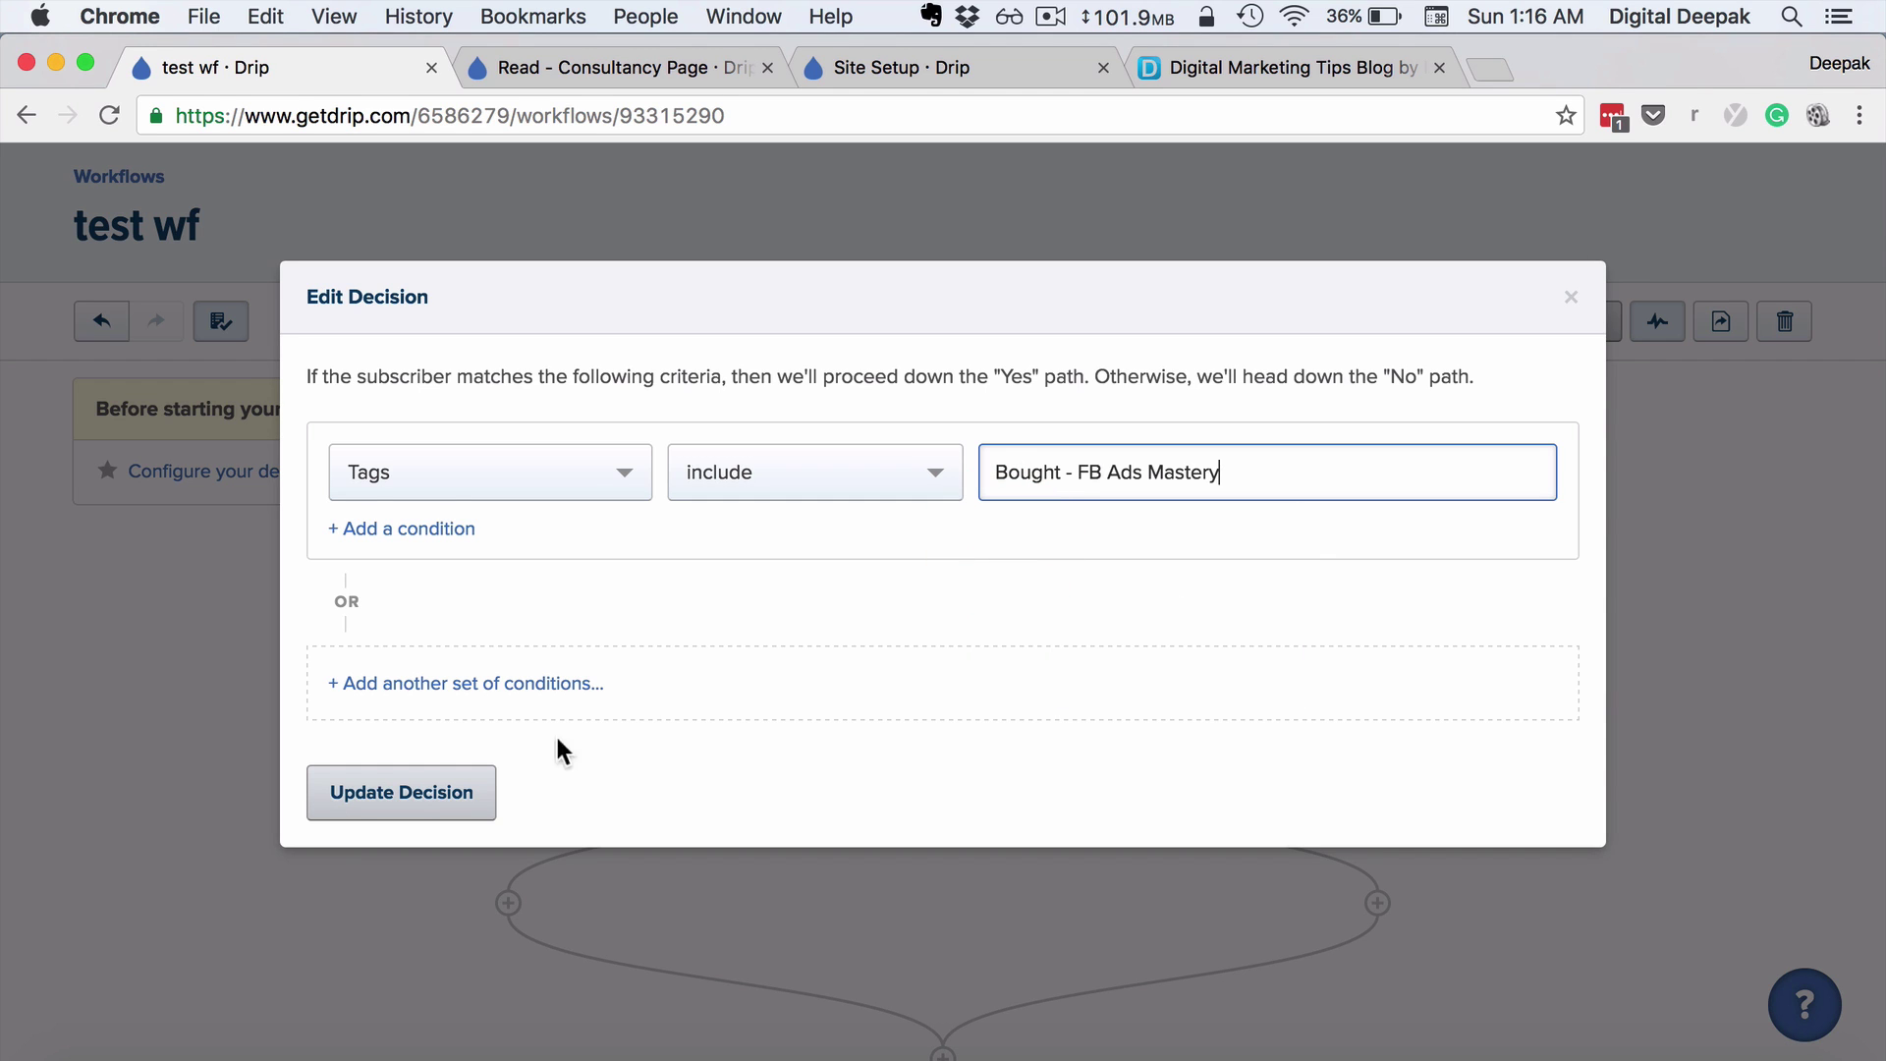
left_click(481, 800)
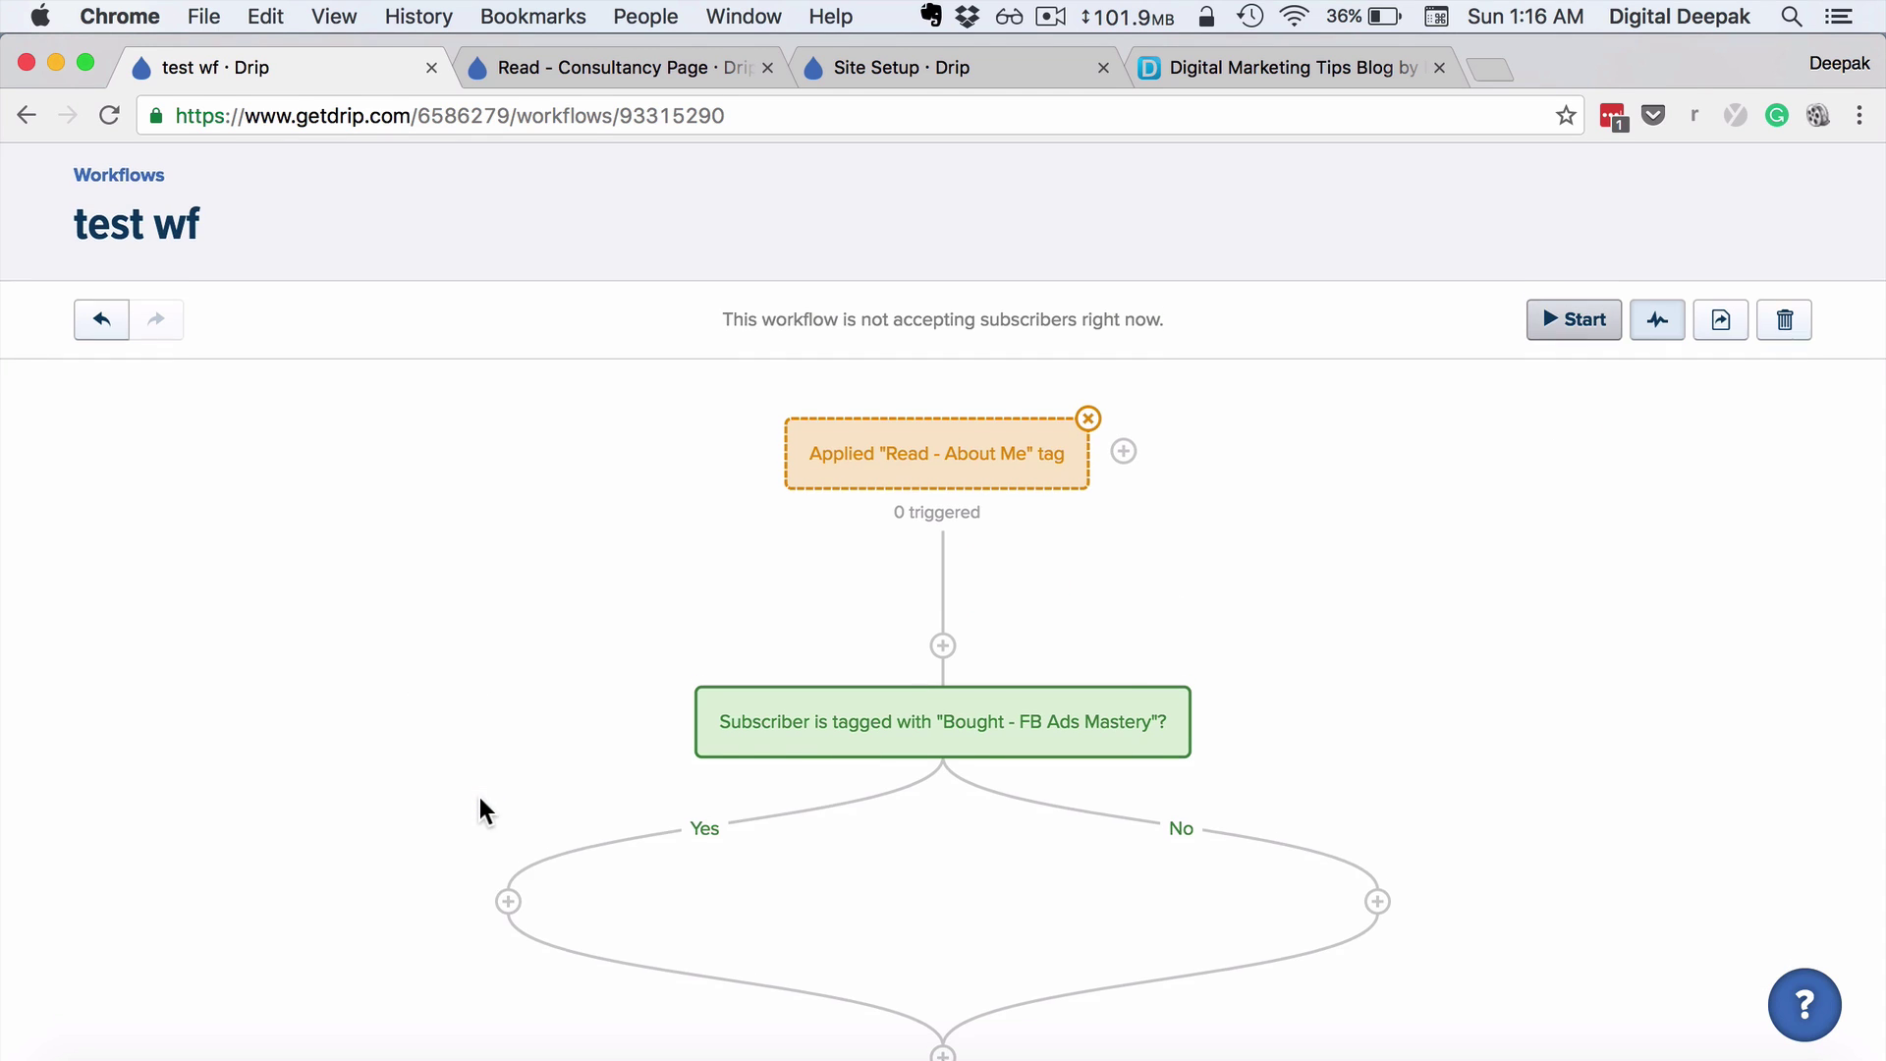
Step: Go back to the Workflows list, where test wf shows Not accepting subscribers
scroll(479, 797, "down", 2)
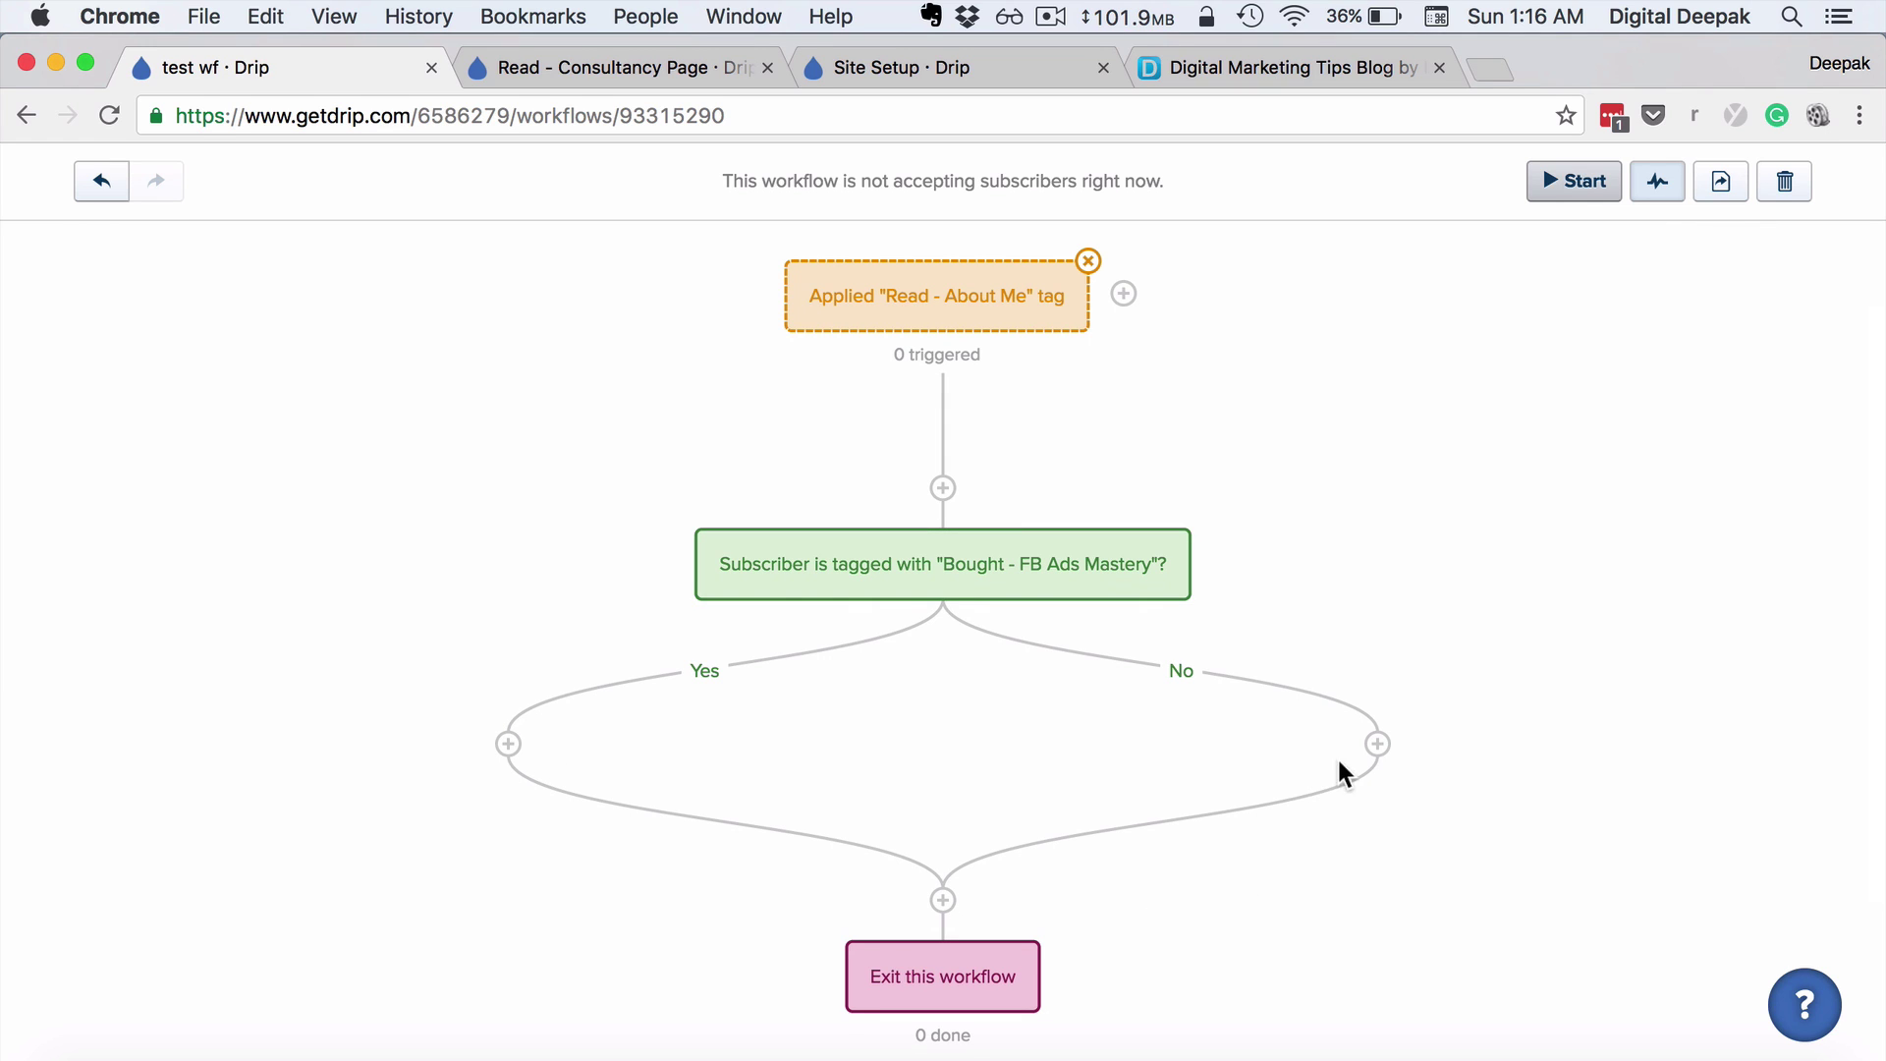
scroll(1356, 621, "up", 2)
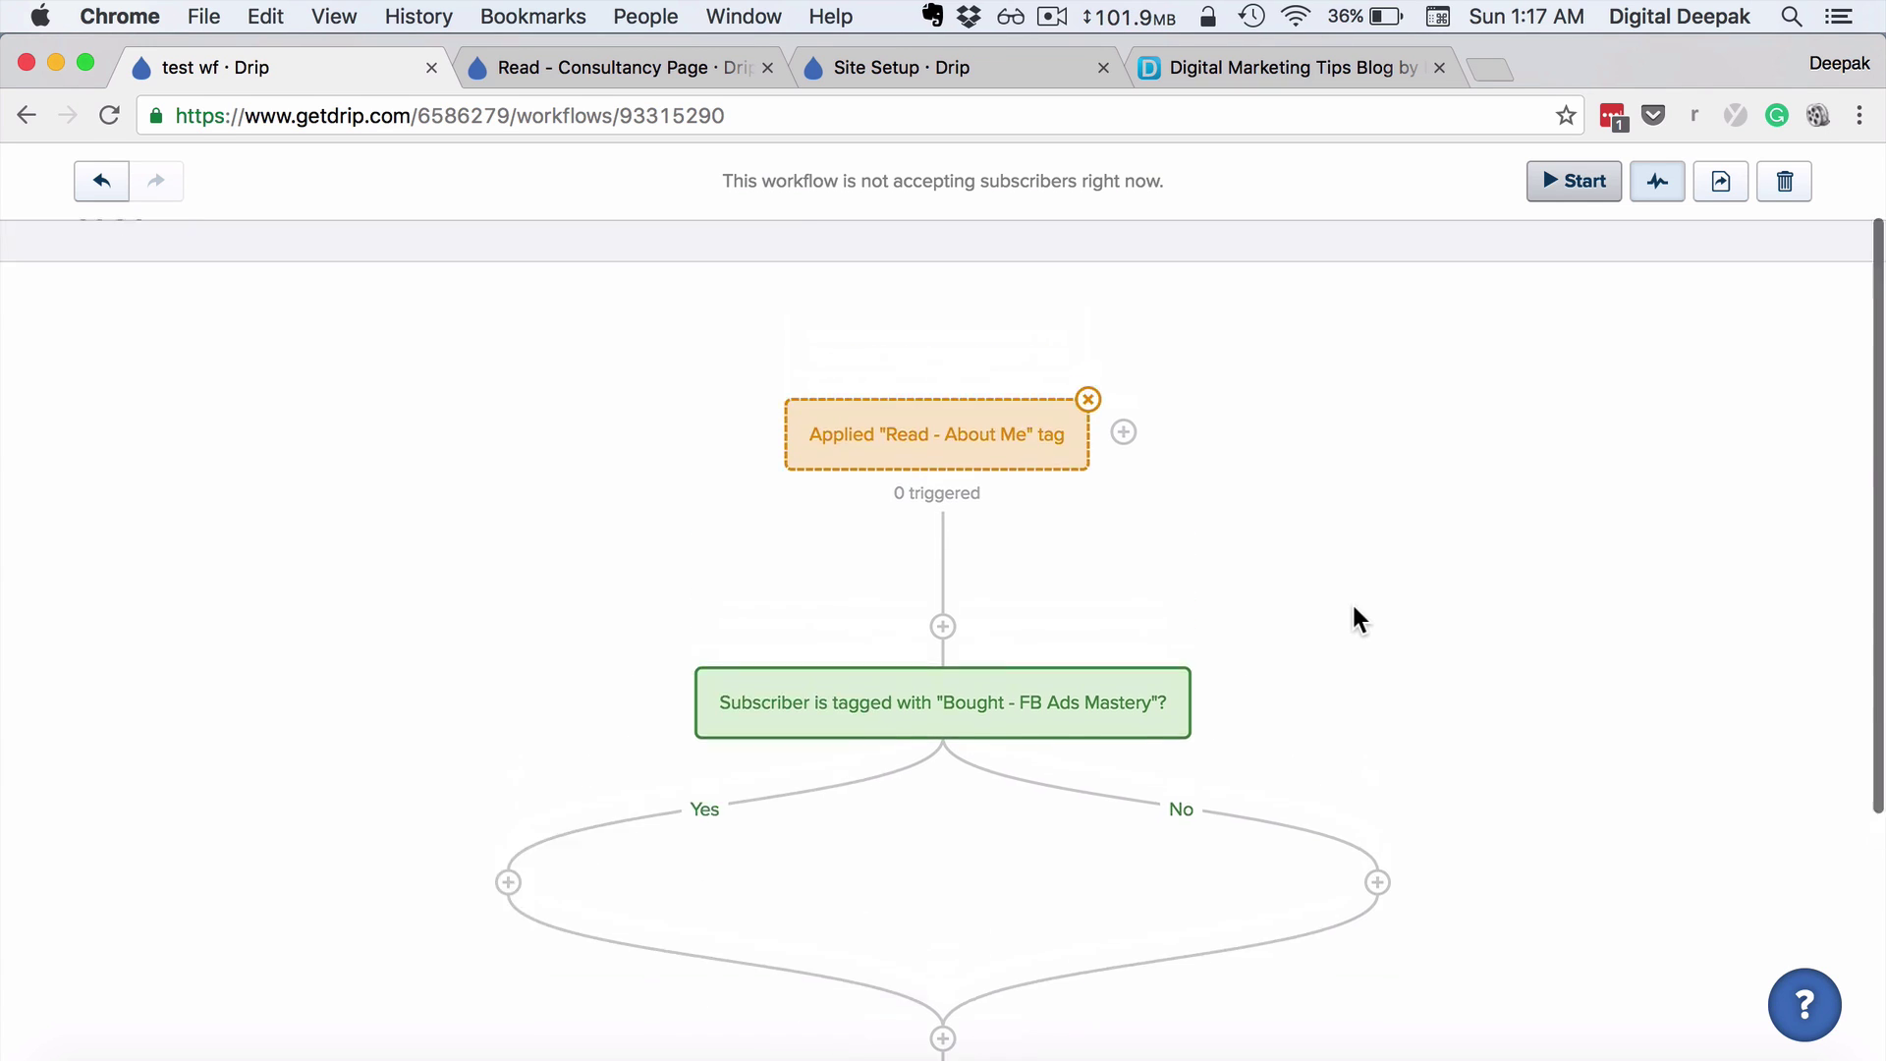
scroll(1354, 619, "up", 2)
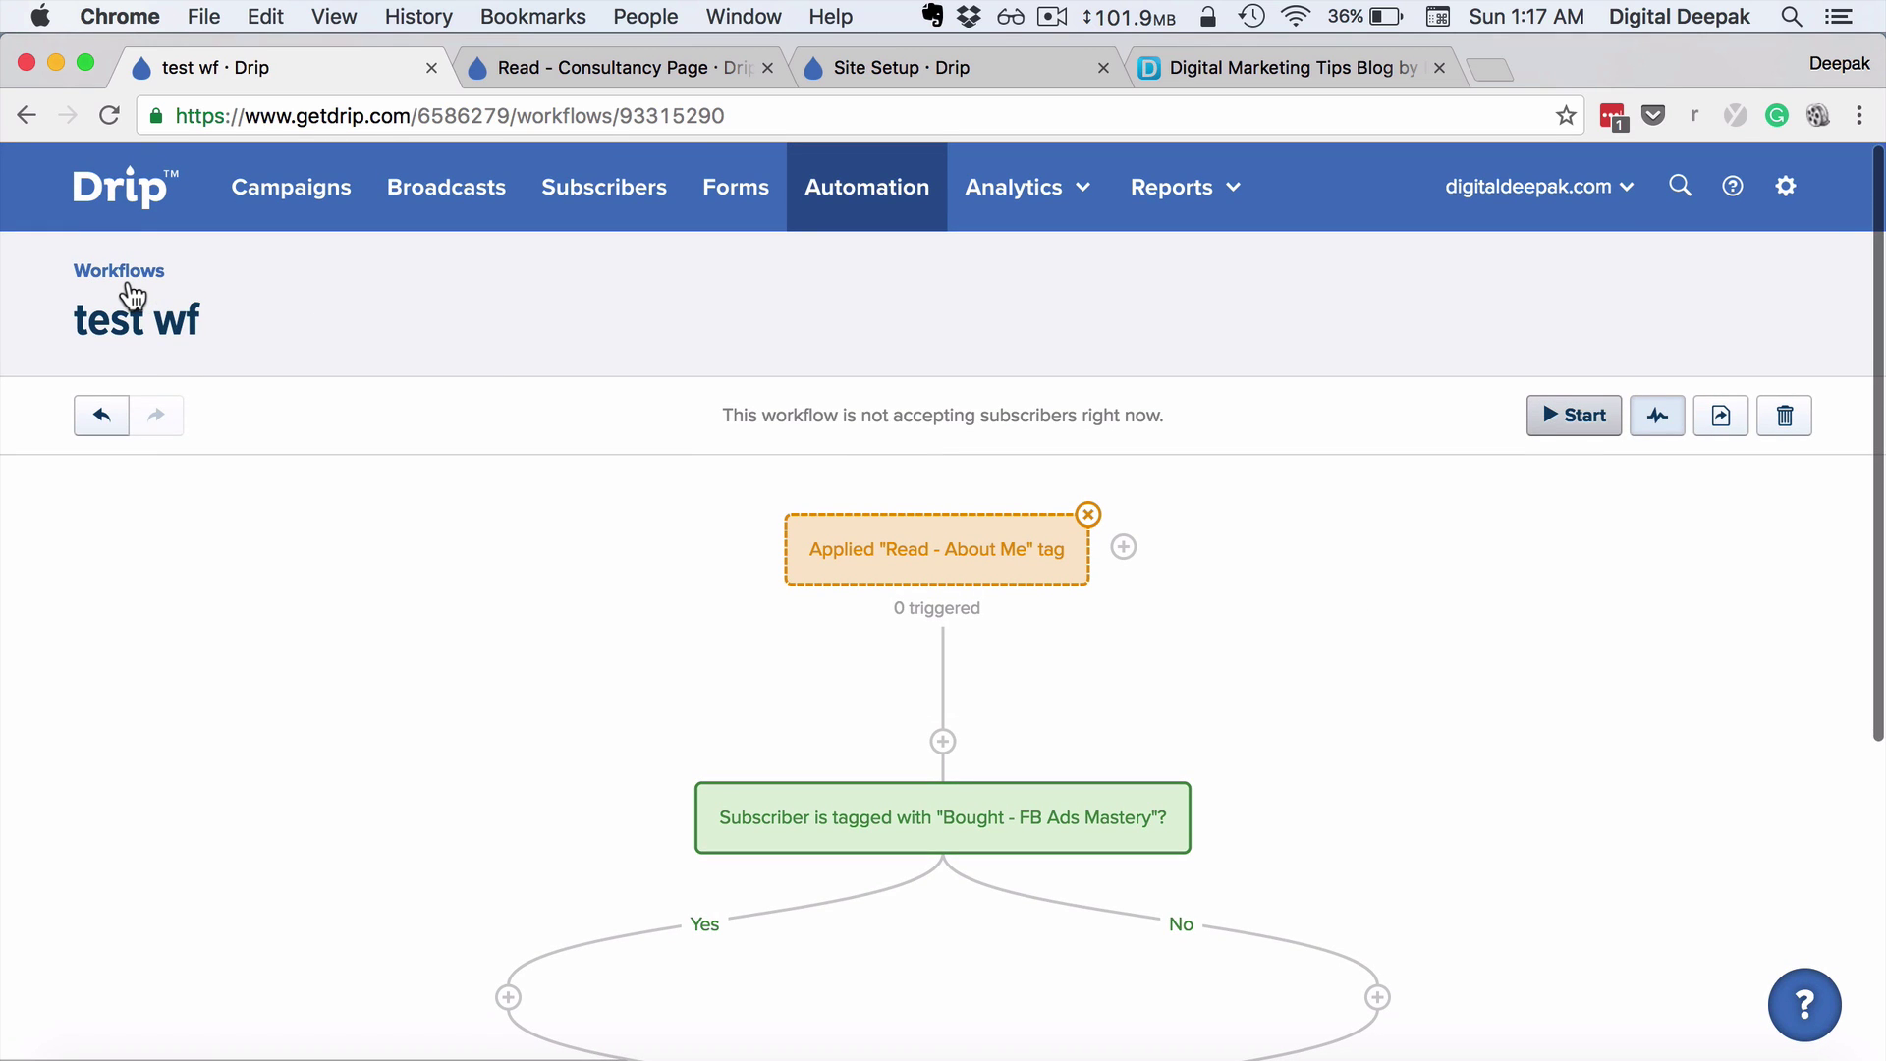
left_click(131, 288)
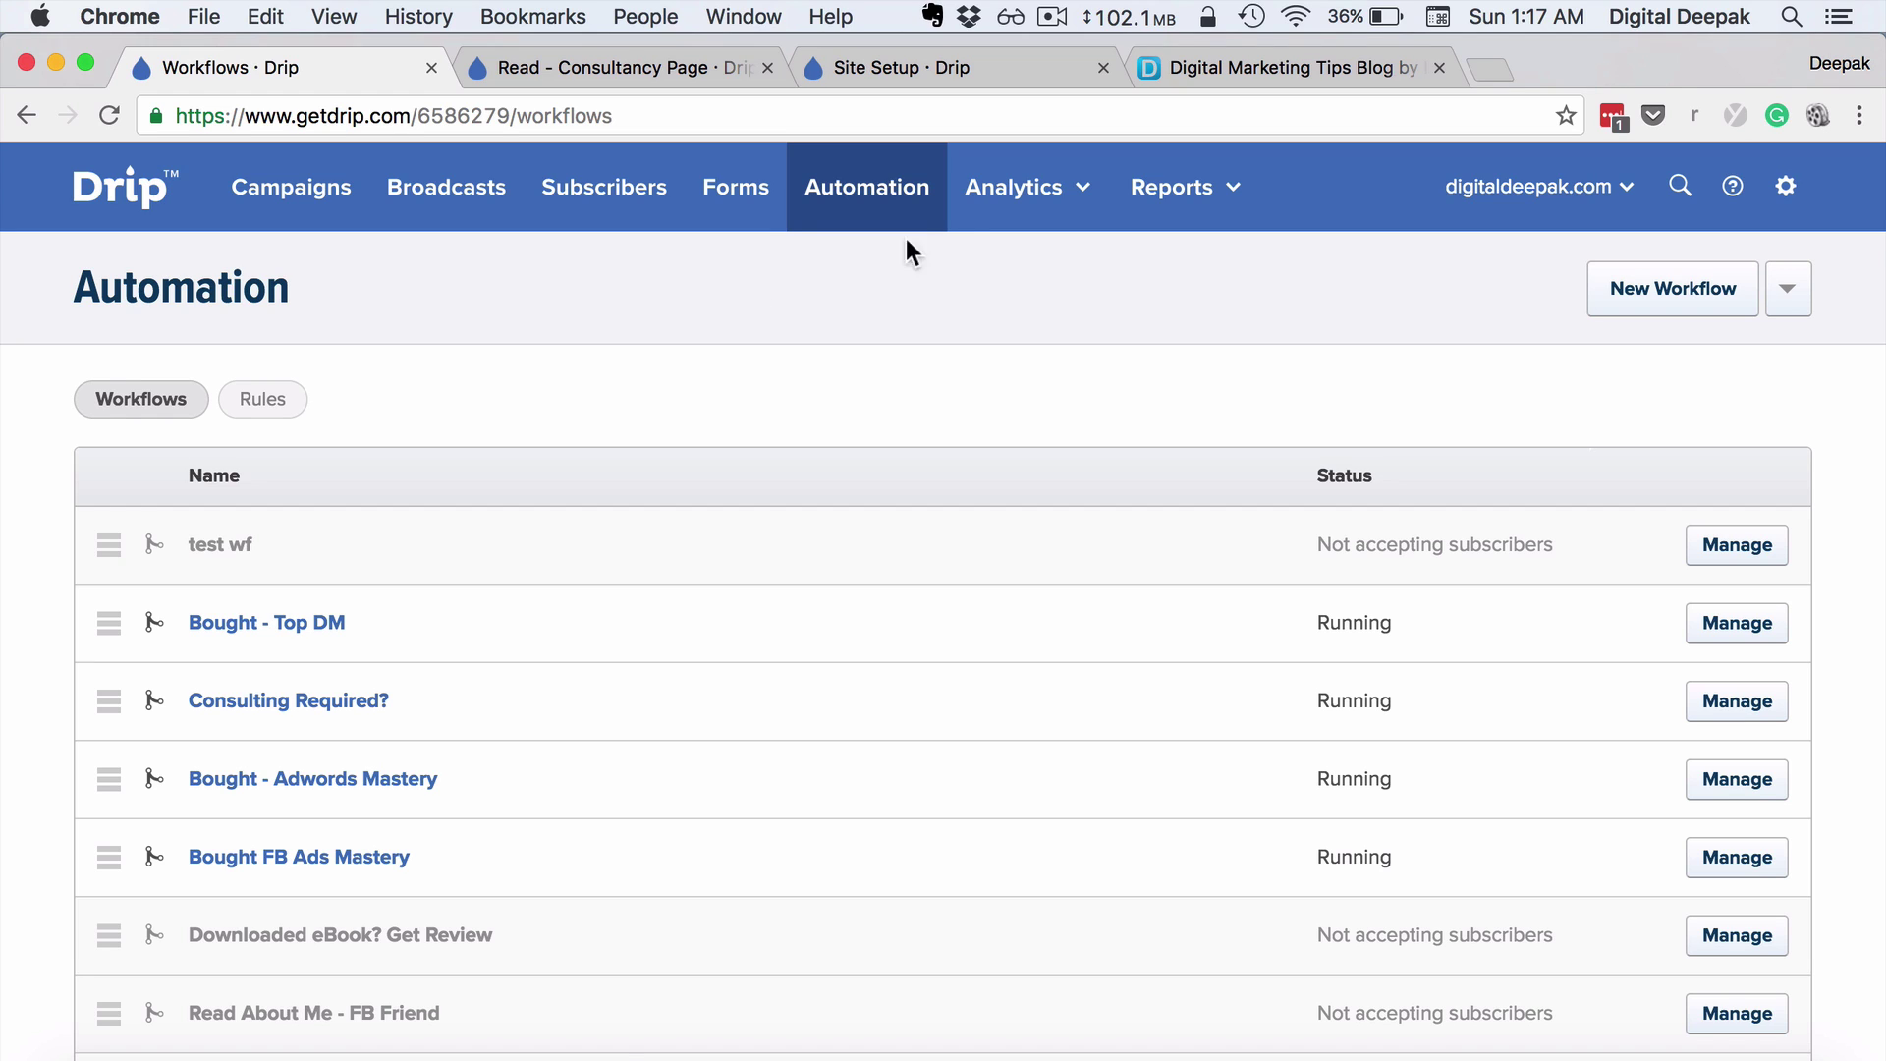
Step: Open the Delivery Timing Test #1 results from Analytics > Split Tests and review them
left_click(1000, 218)
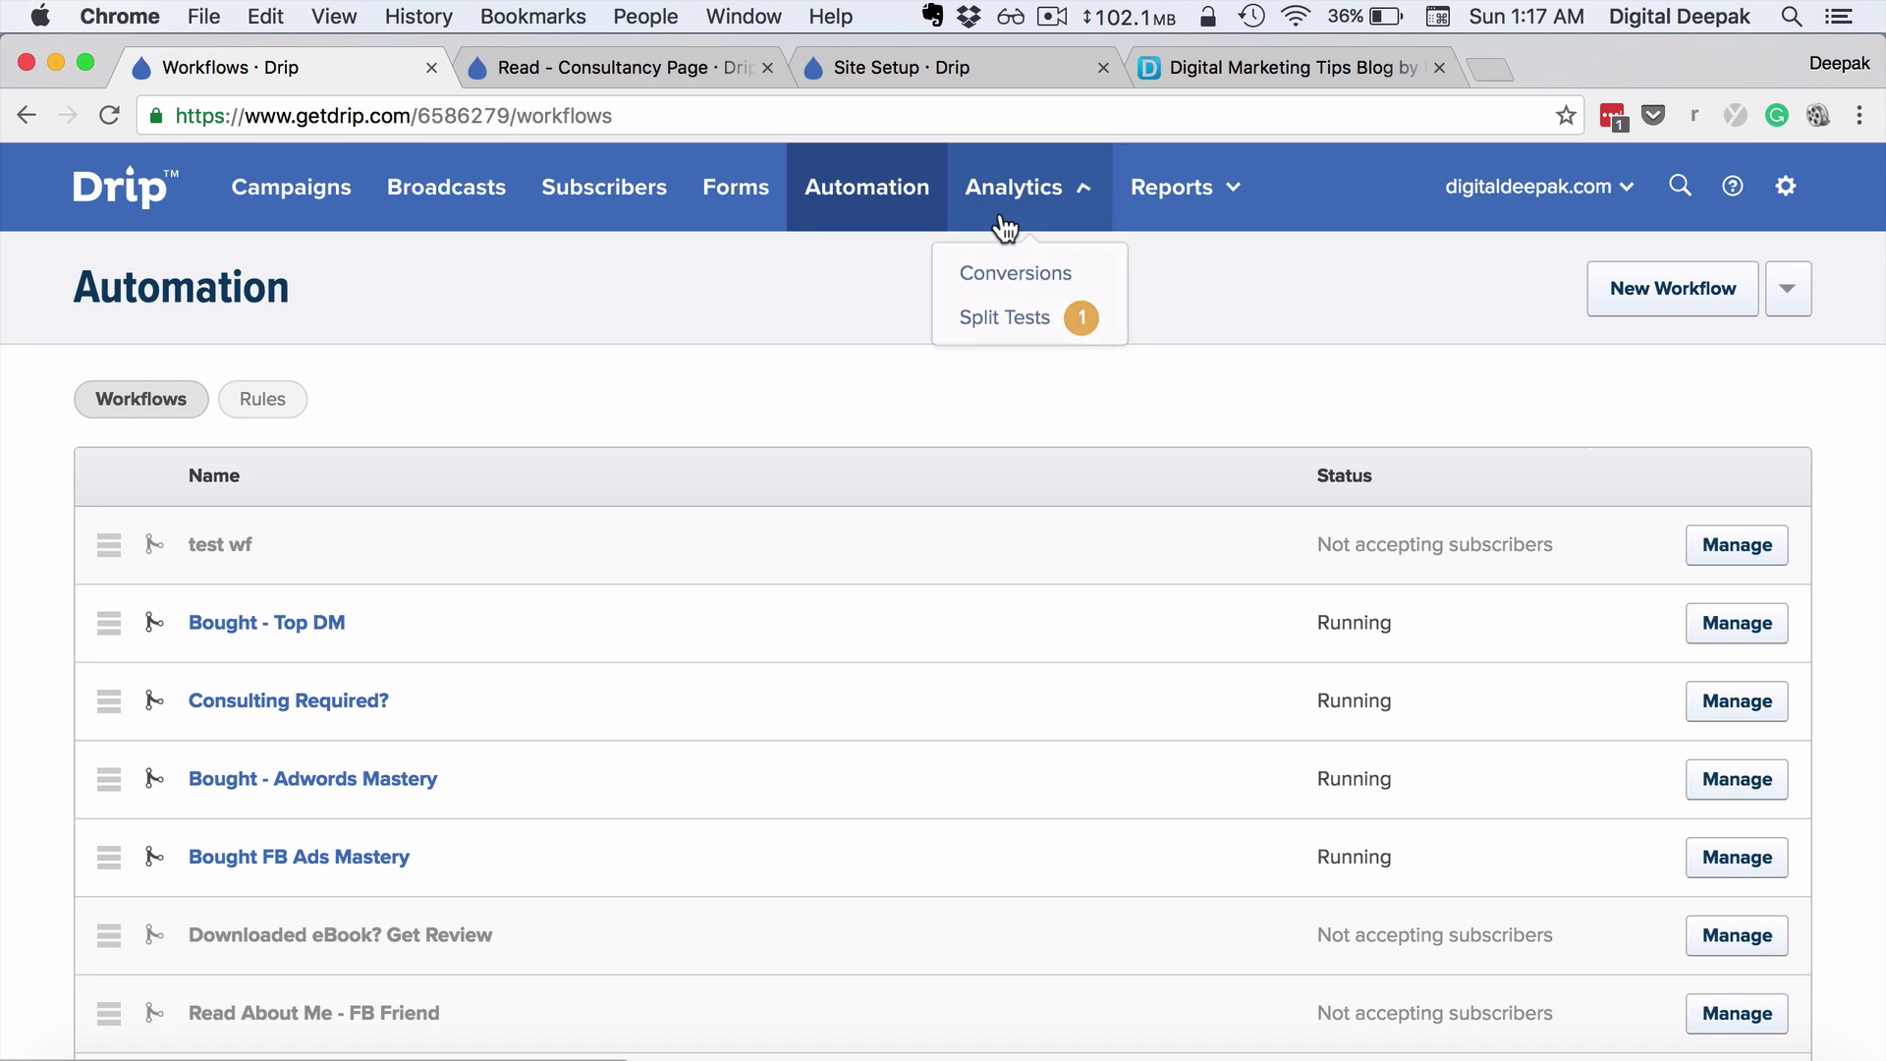
left_click(983, 337)
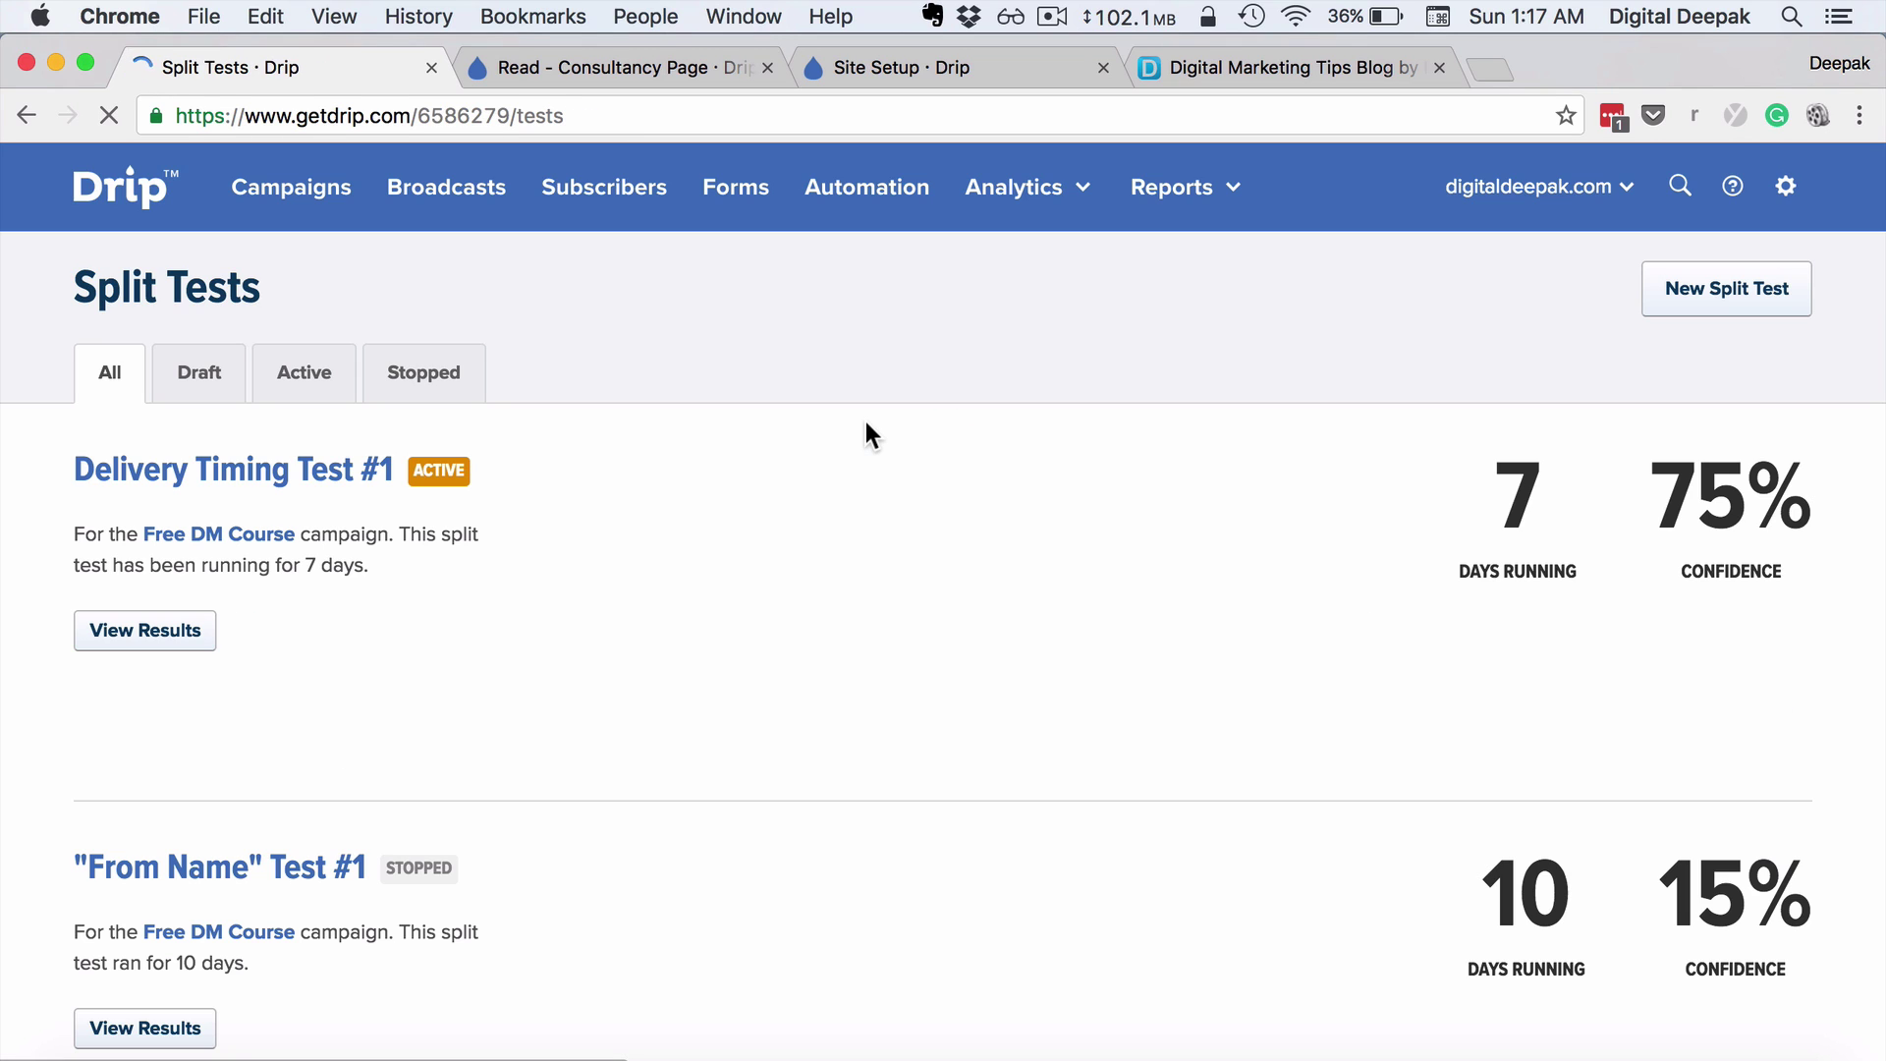
left_click(350, 474)
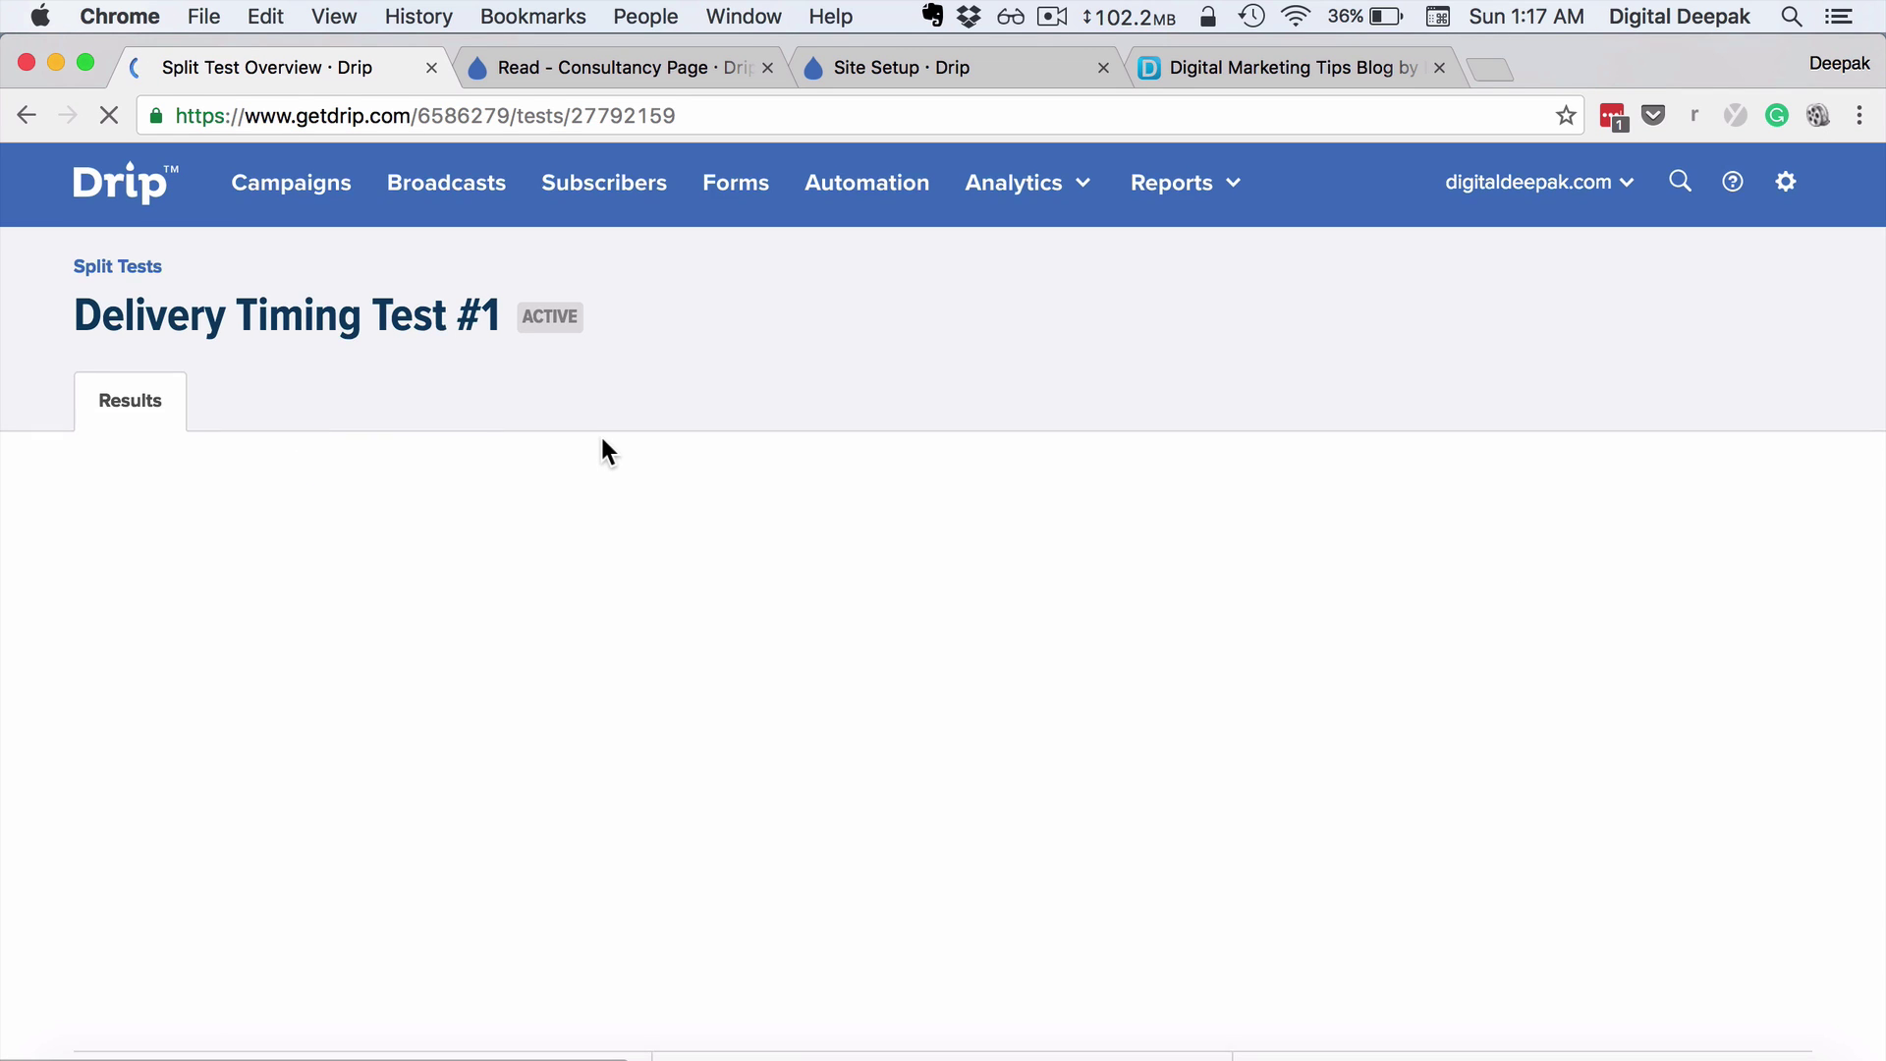
scroll(604, 450, "down", 1)
scroll(604, 450, "down", 7)
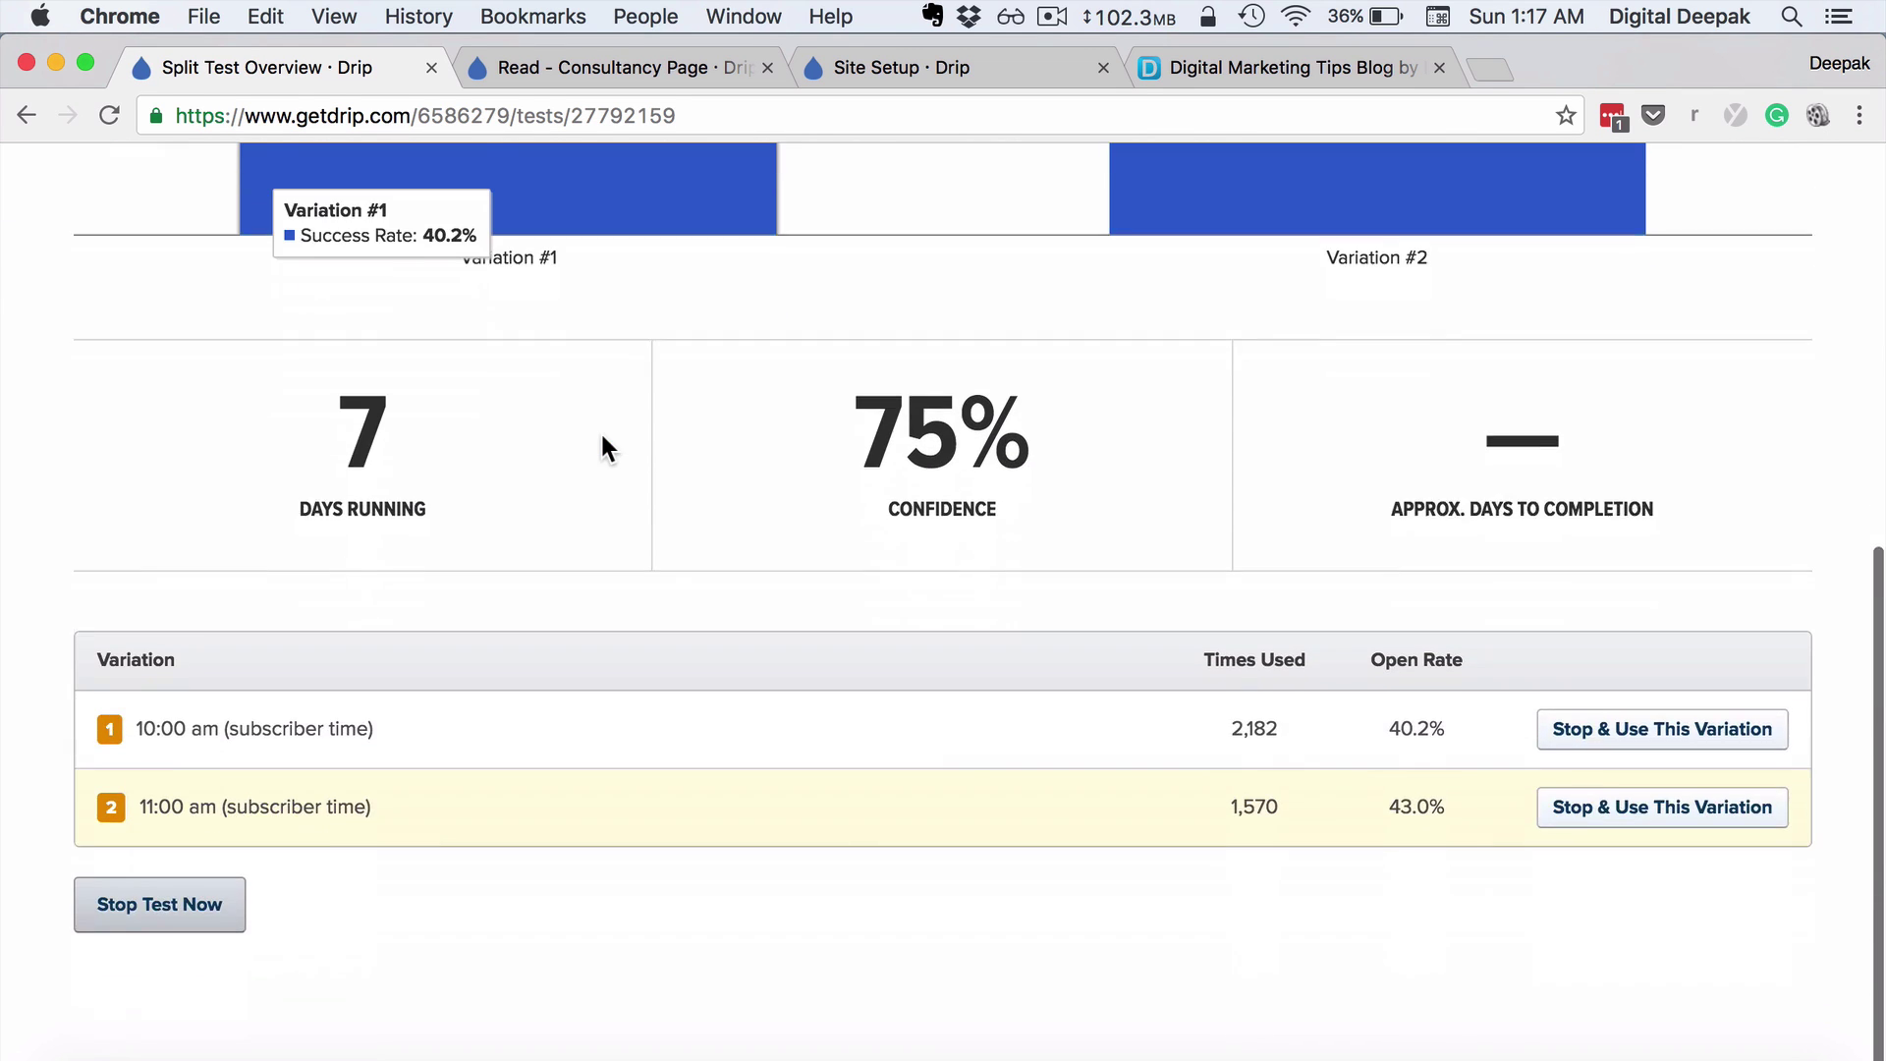
scroll(602, 437, "down", 1)
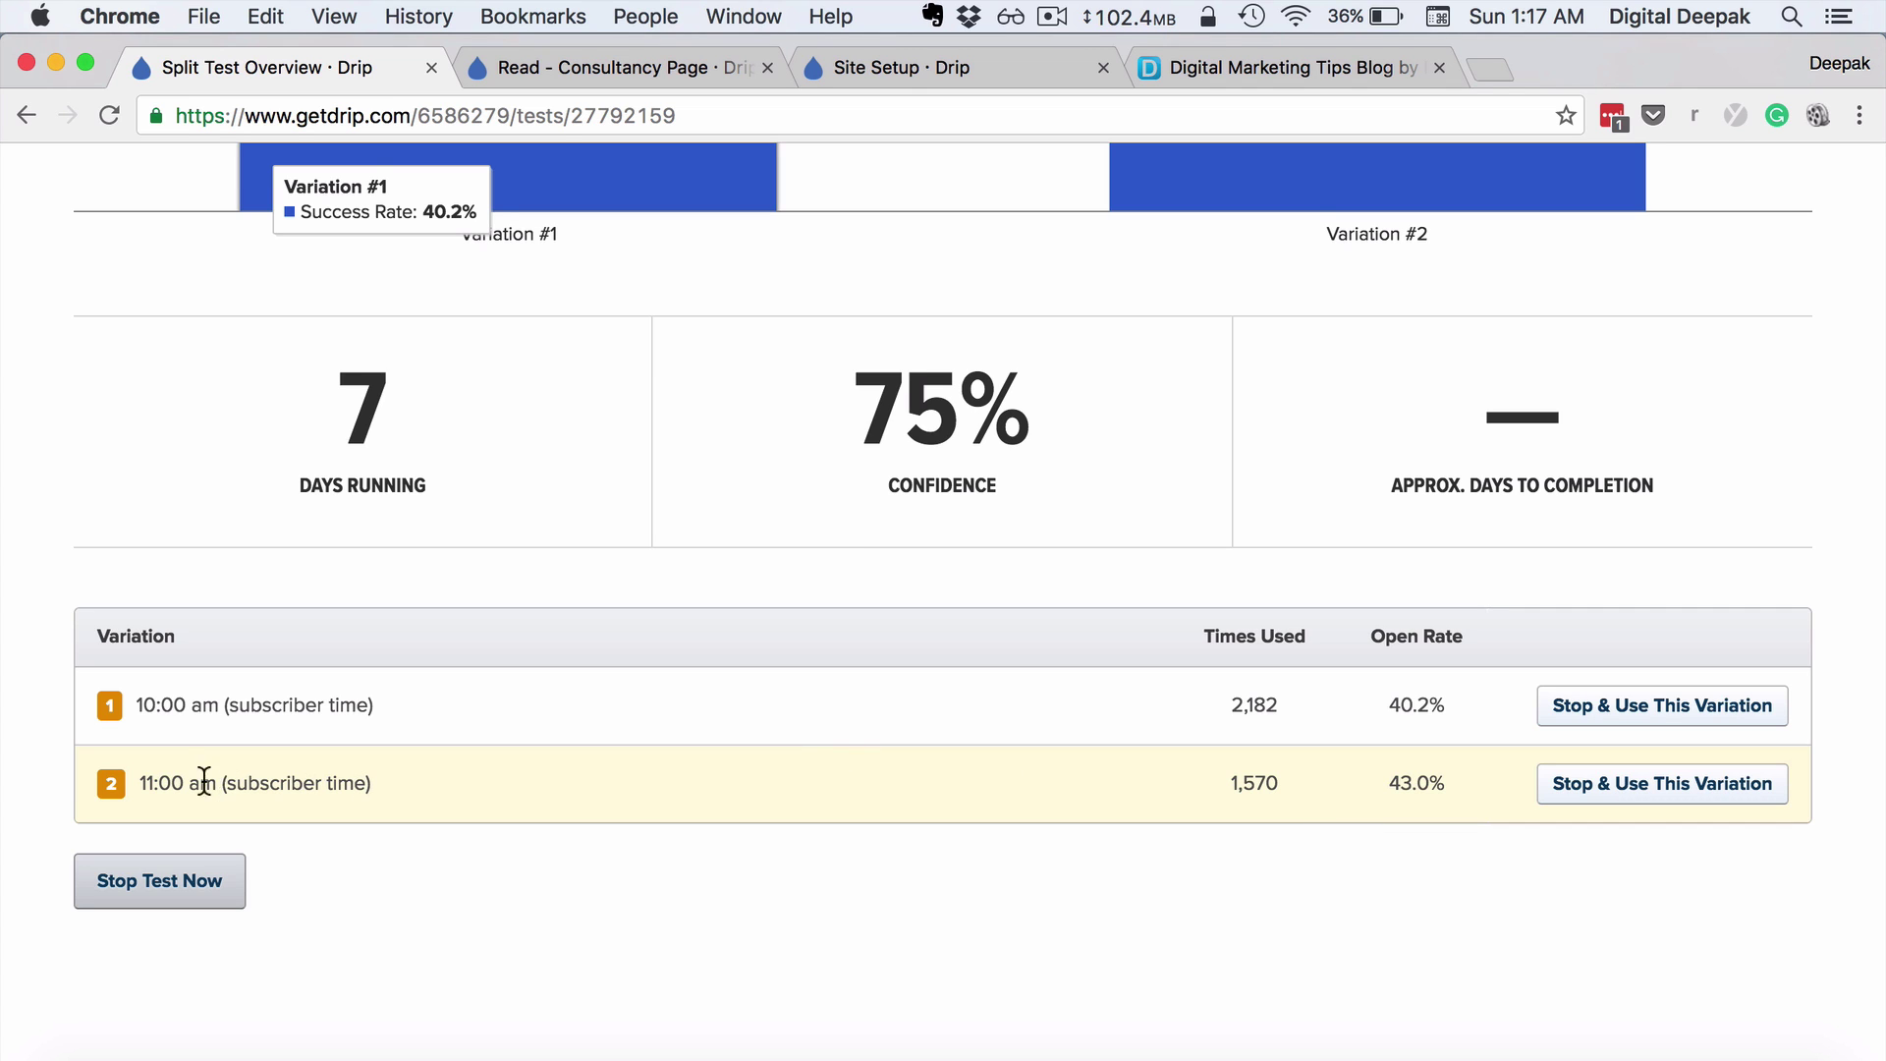
scroll(197, 687, "up", 10)
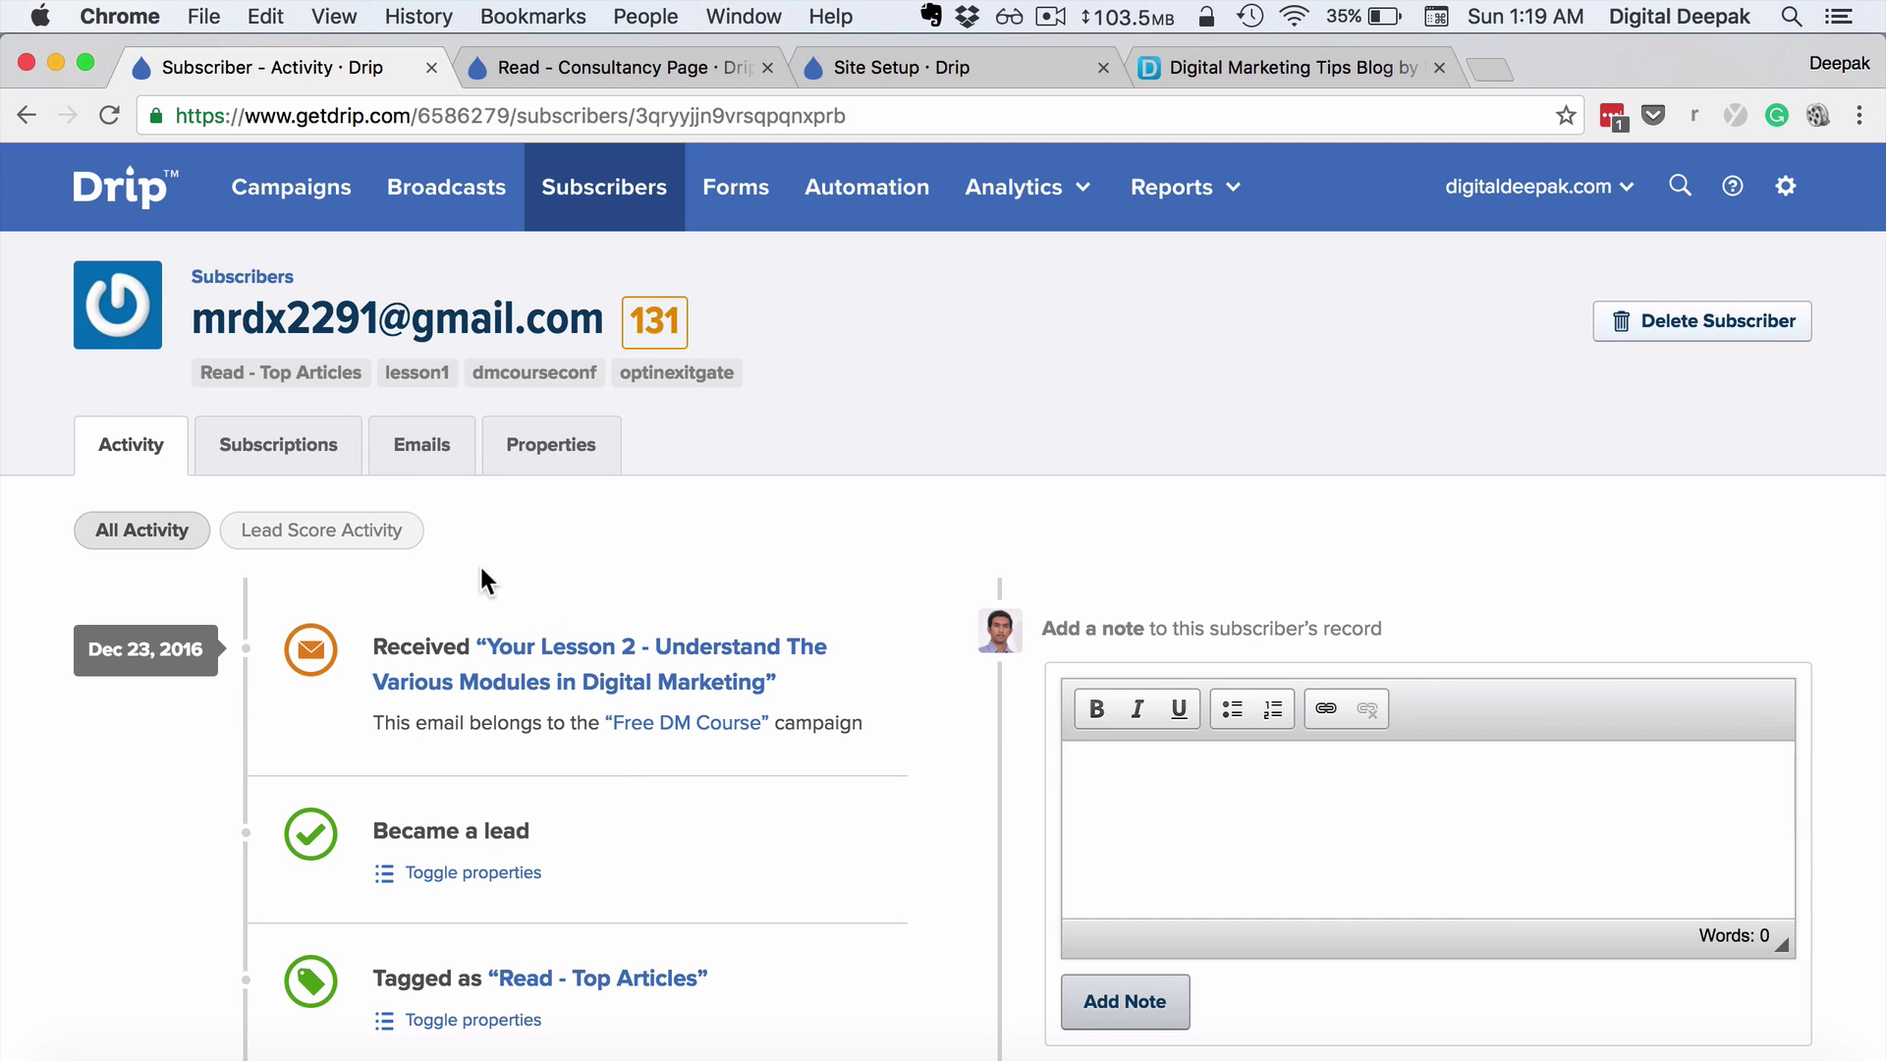
Step: Filter the subscriber's feed to Lead Score Activity and review the +1, +3, +5, +8 point events
left_click(403, 549)
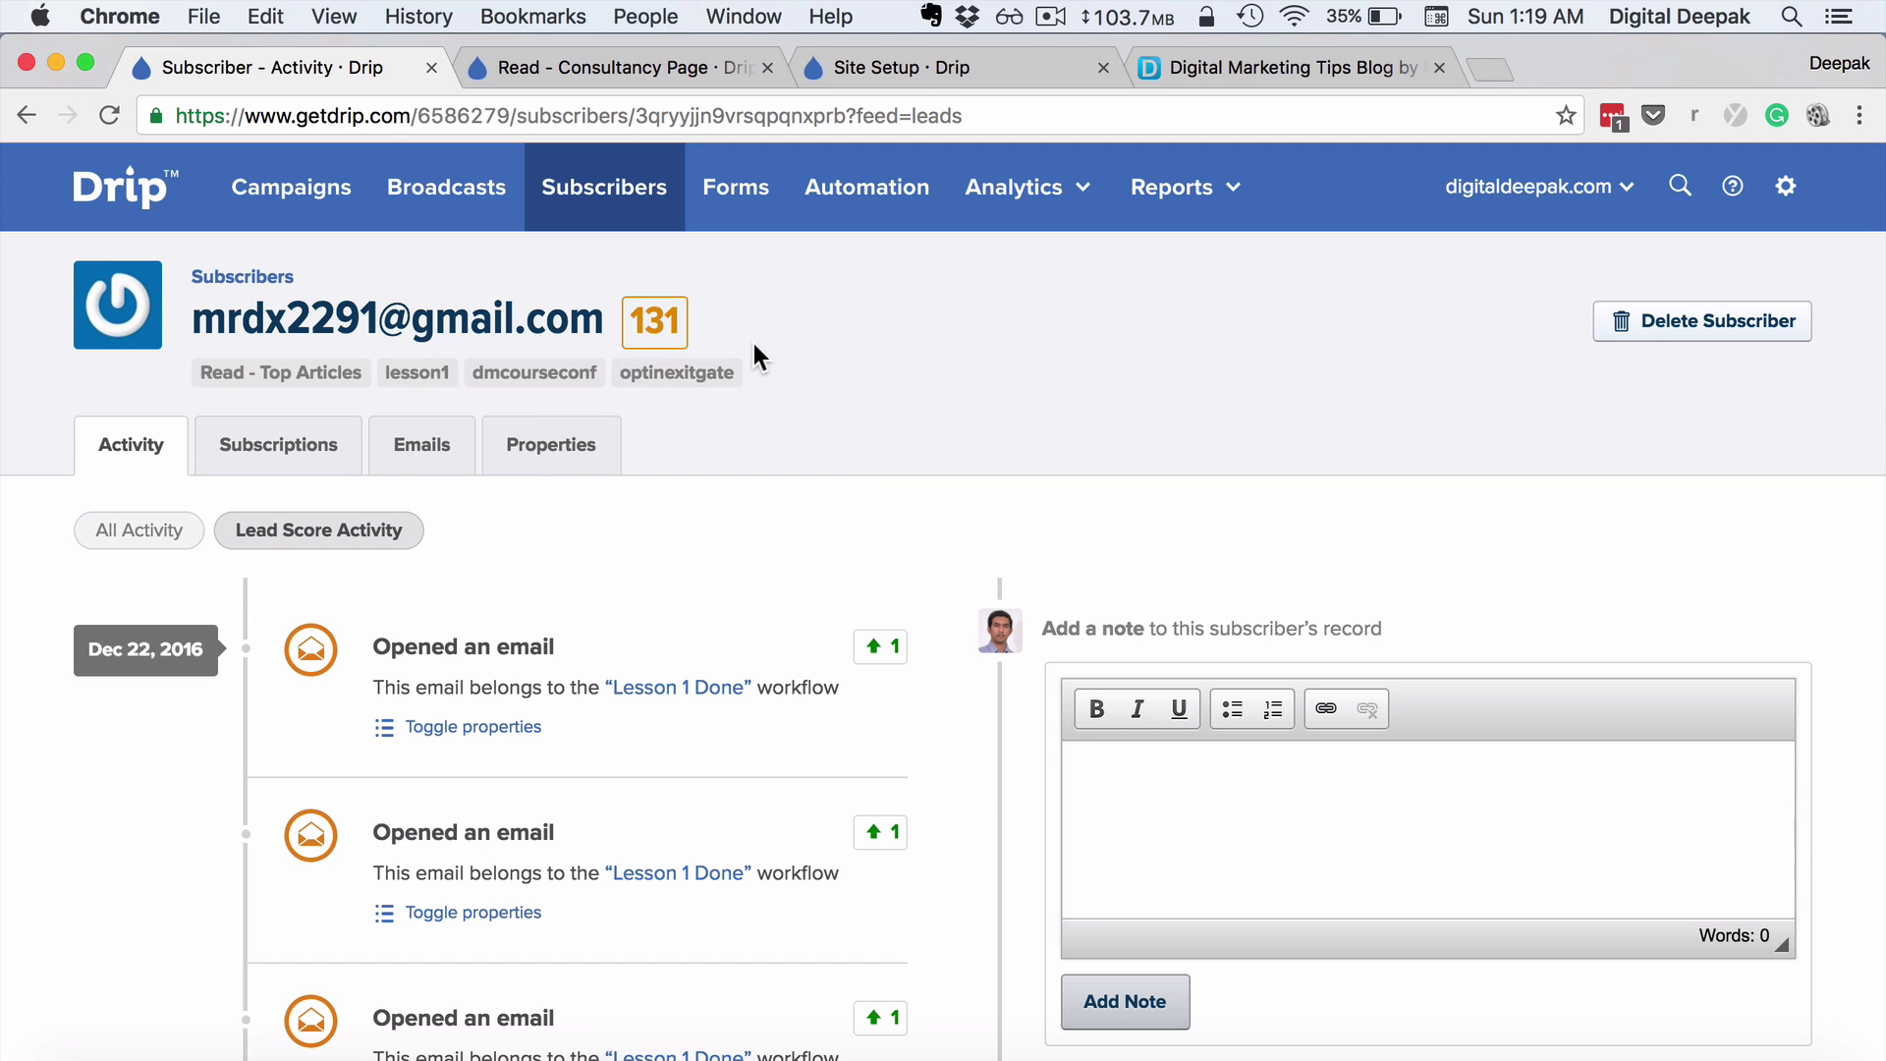
scroll(752, 344, "down", 3)
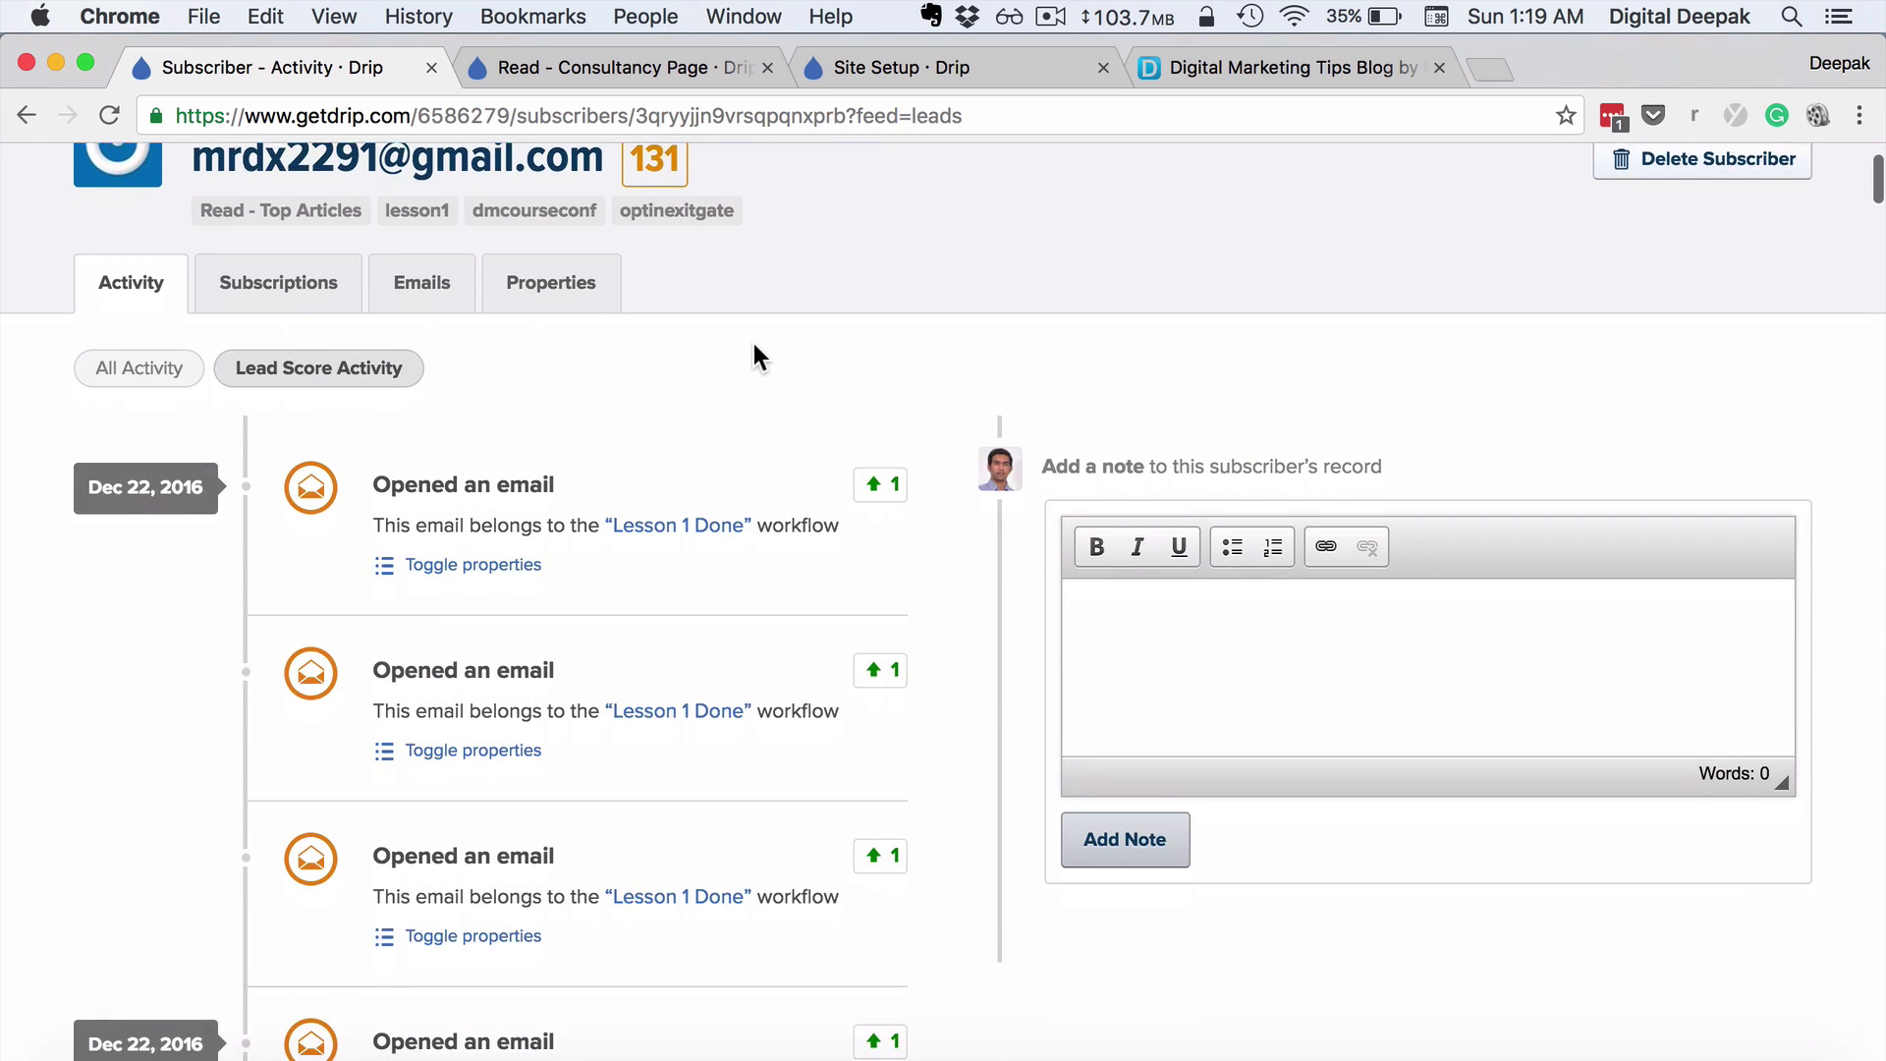
scroll(752, 344, "down", 1)
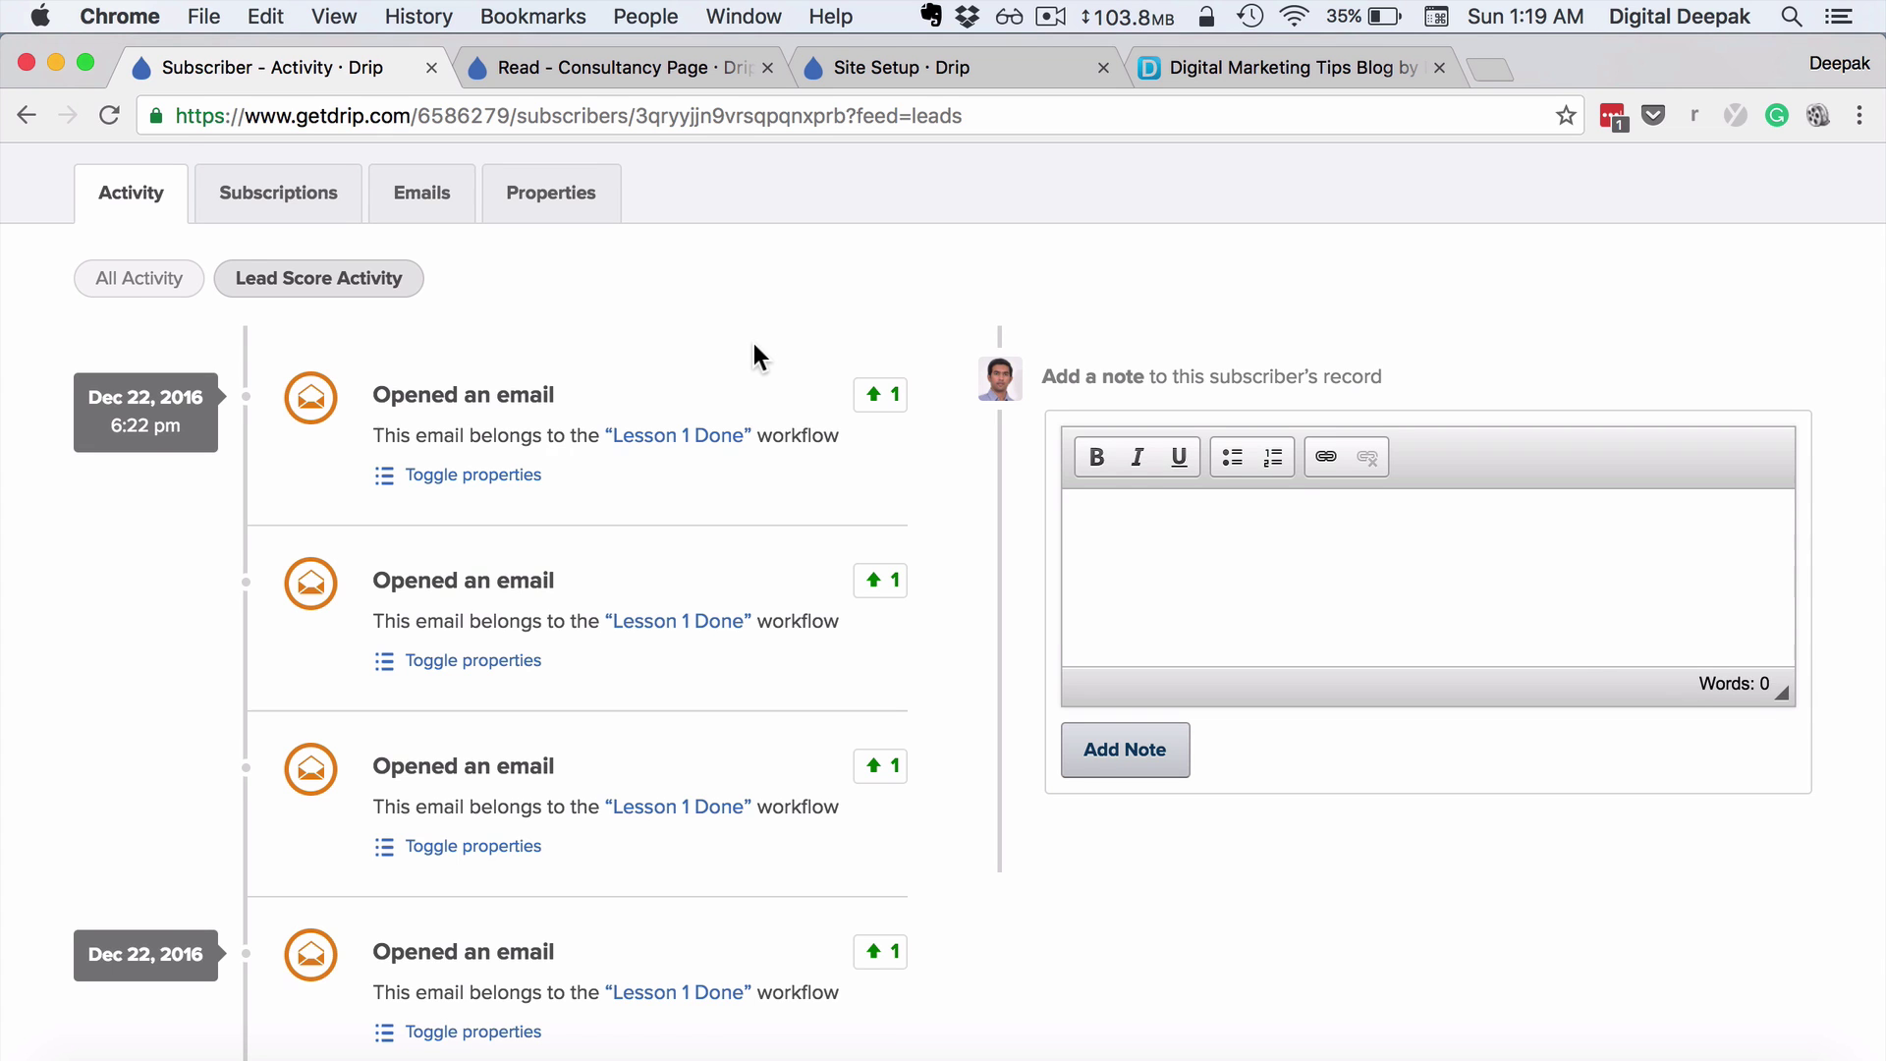
scroll(753, 344, "down", 8)
scroll(757, 356, "down", 5)
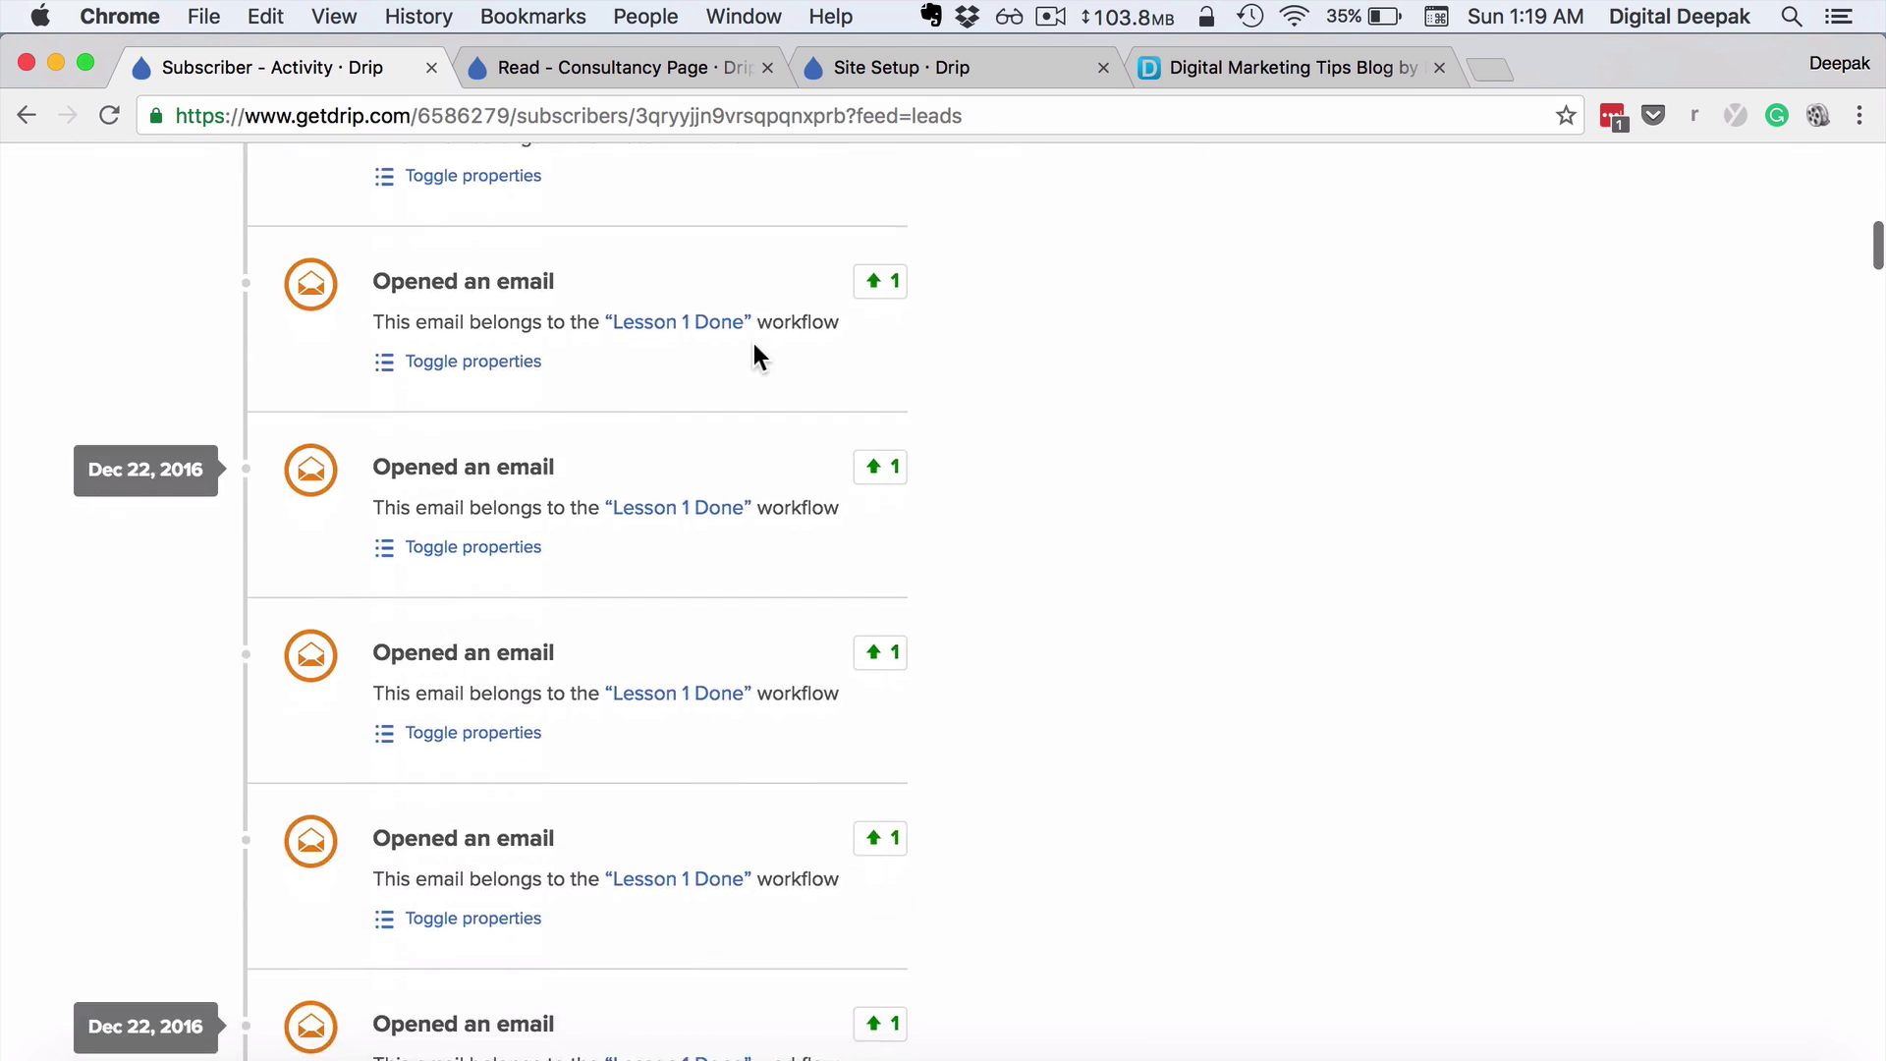
scroll(755, 344, "down", 5)
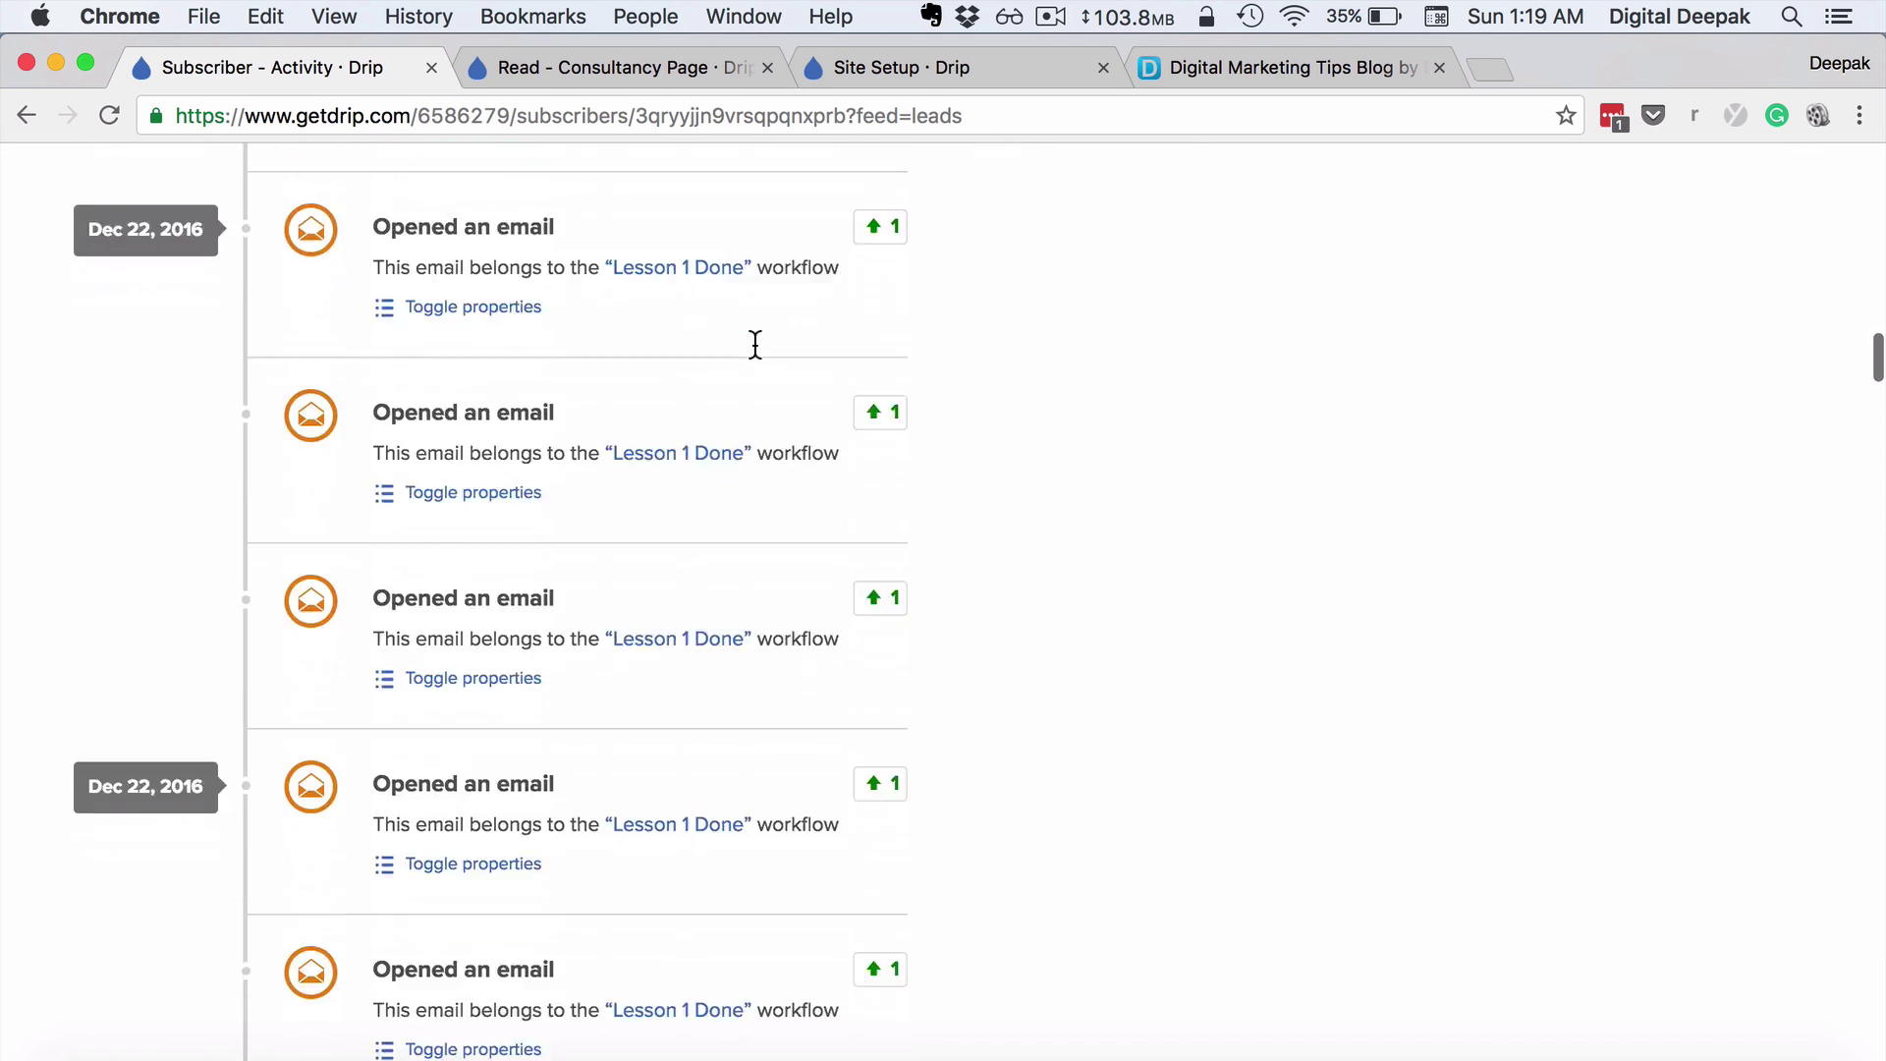
scroll(755, 346, "down", 5)
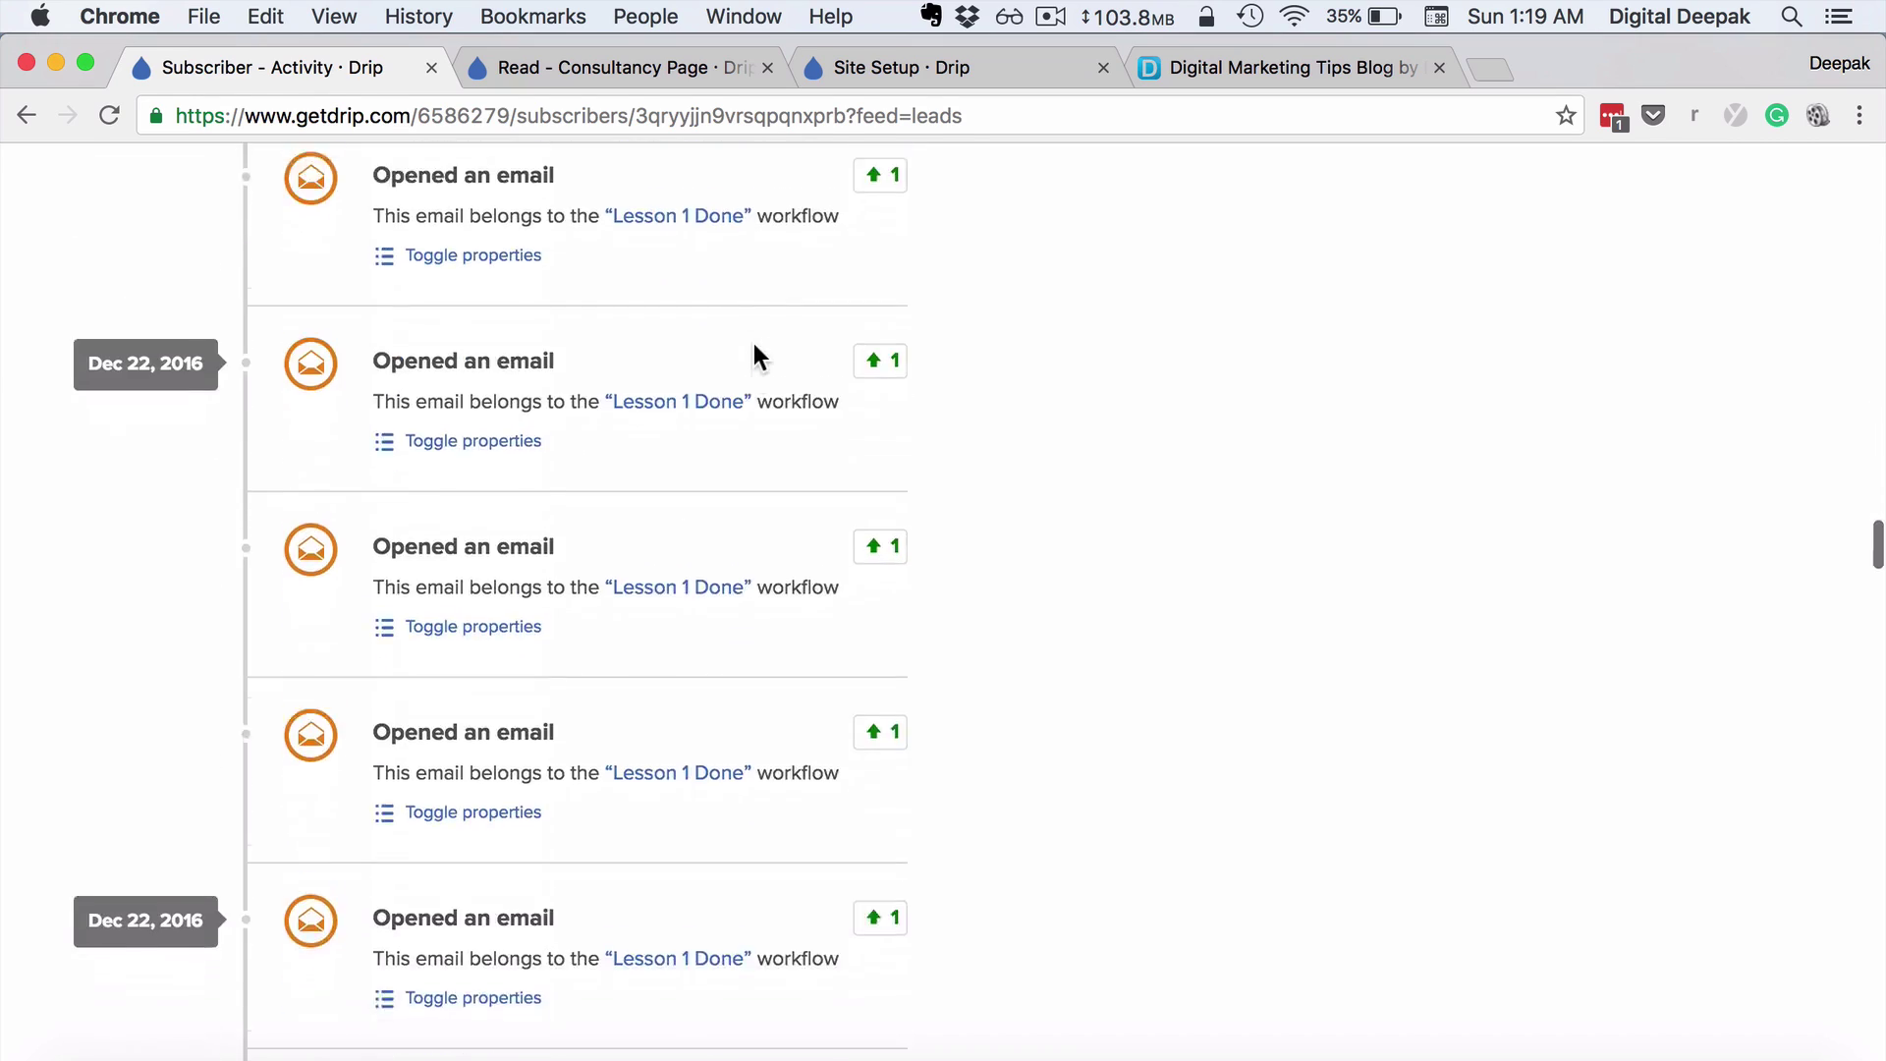
scroll(753, 344, "down", 5)
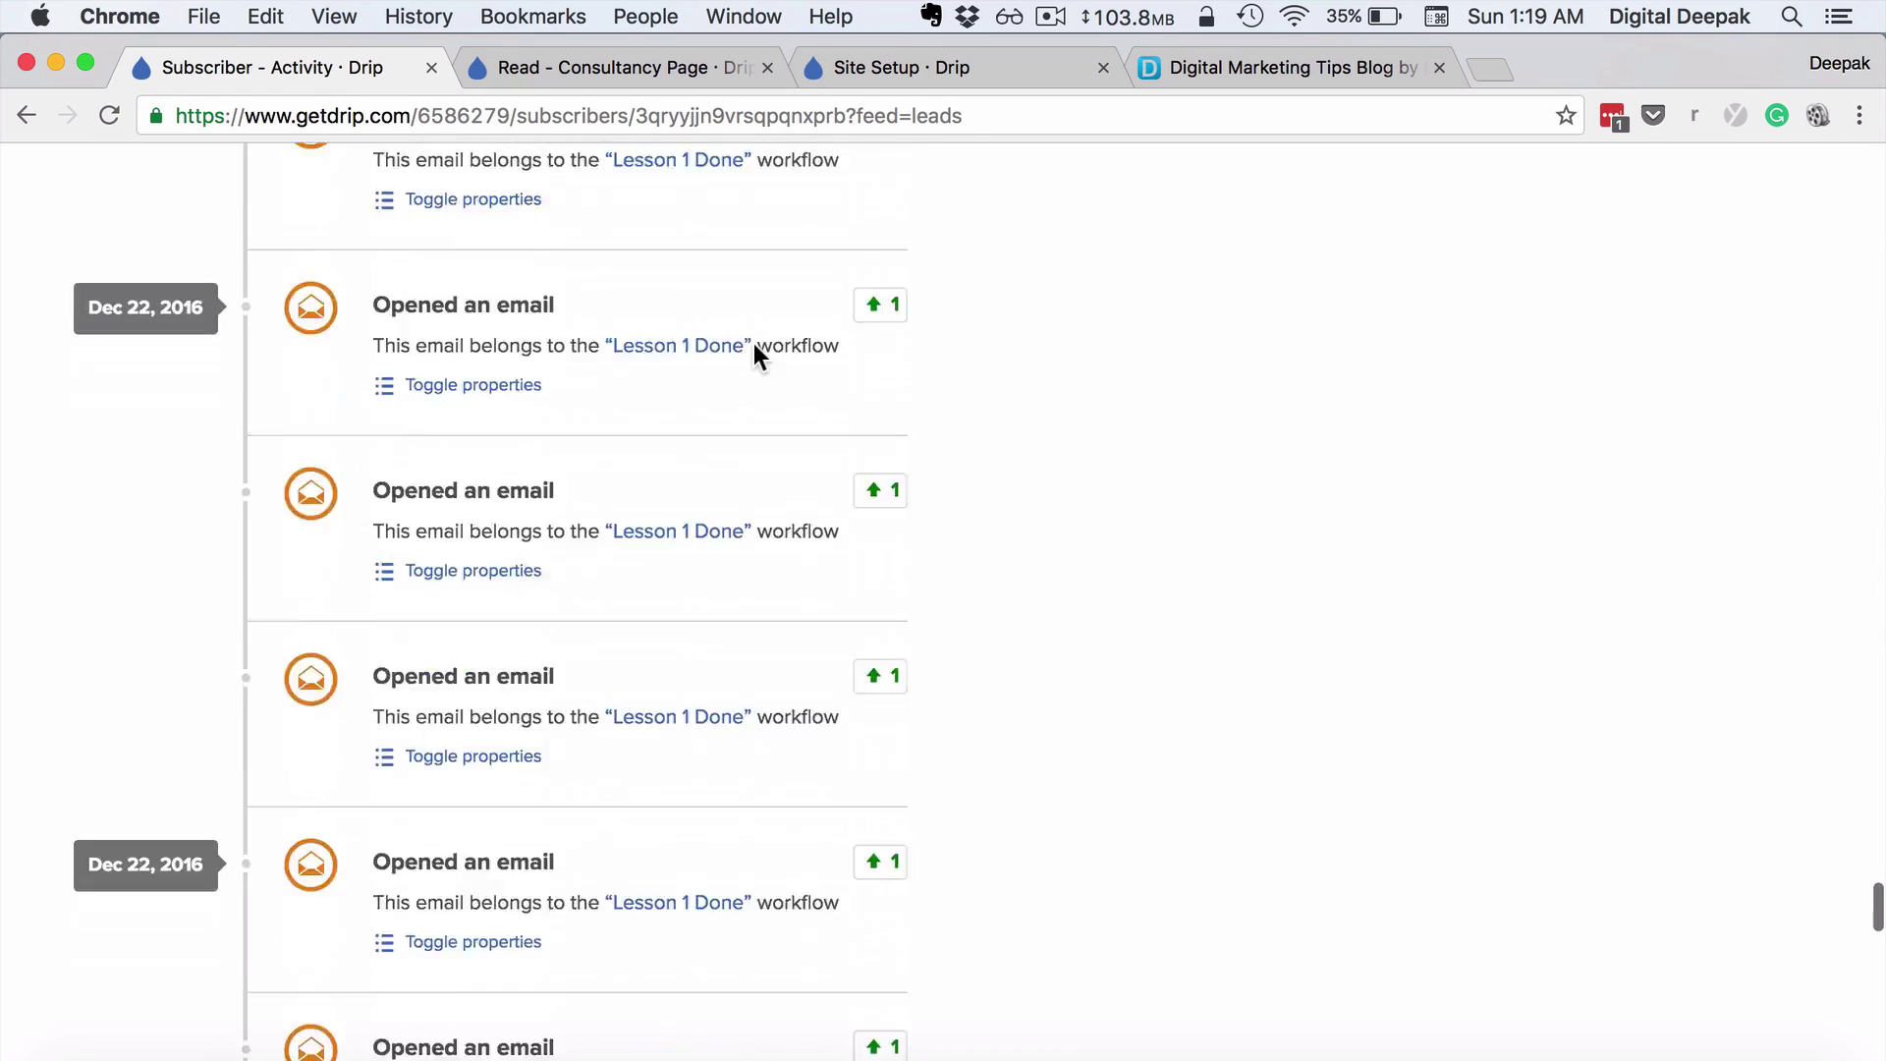
scroll(752, 344, "up", 5)
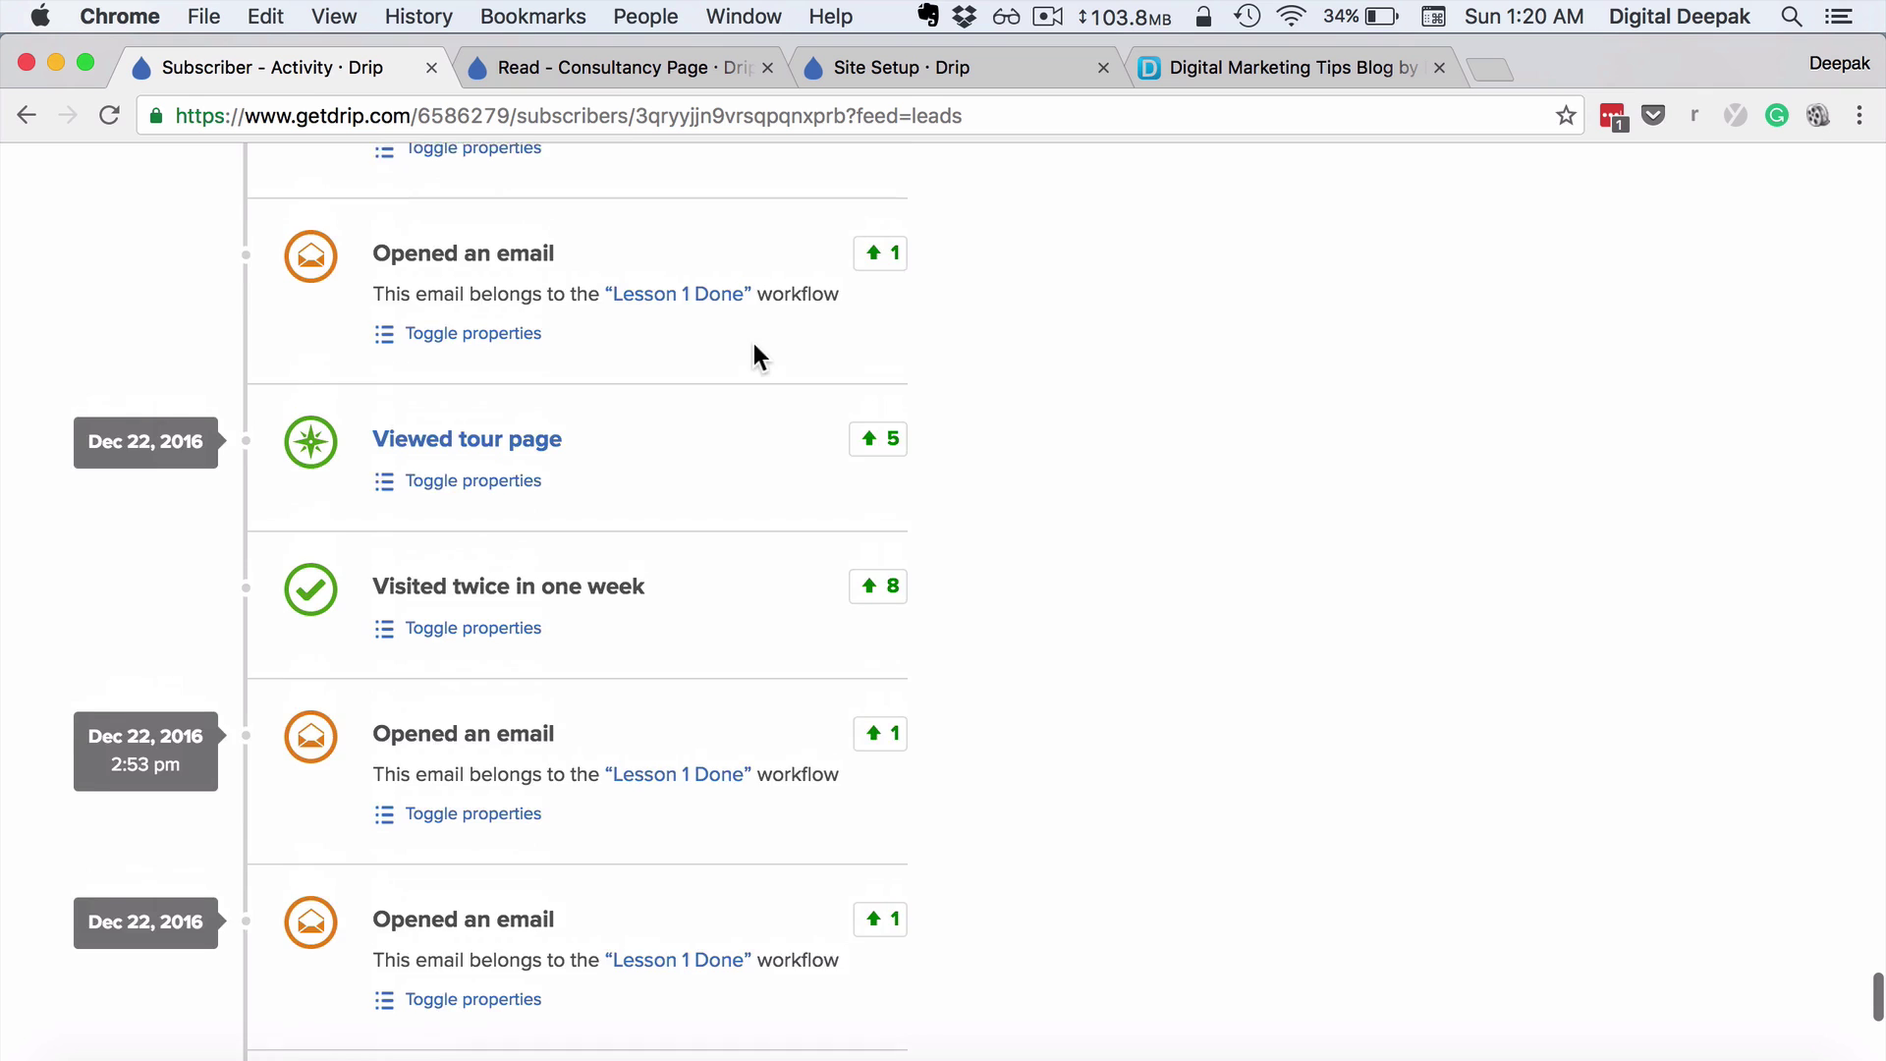
scroll(757, 358, "down", 3)
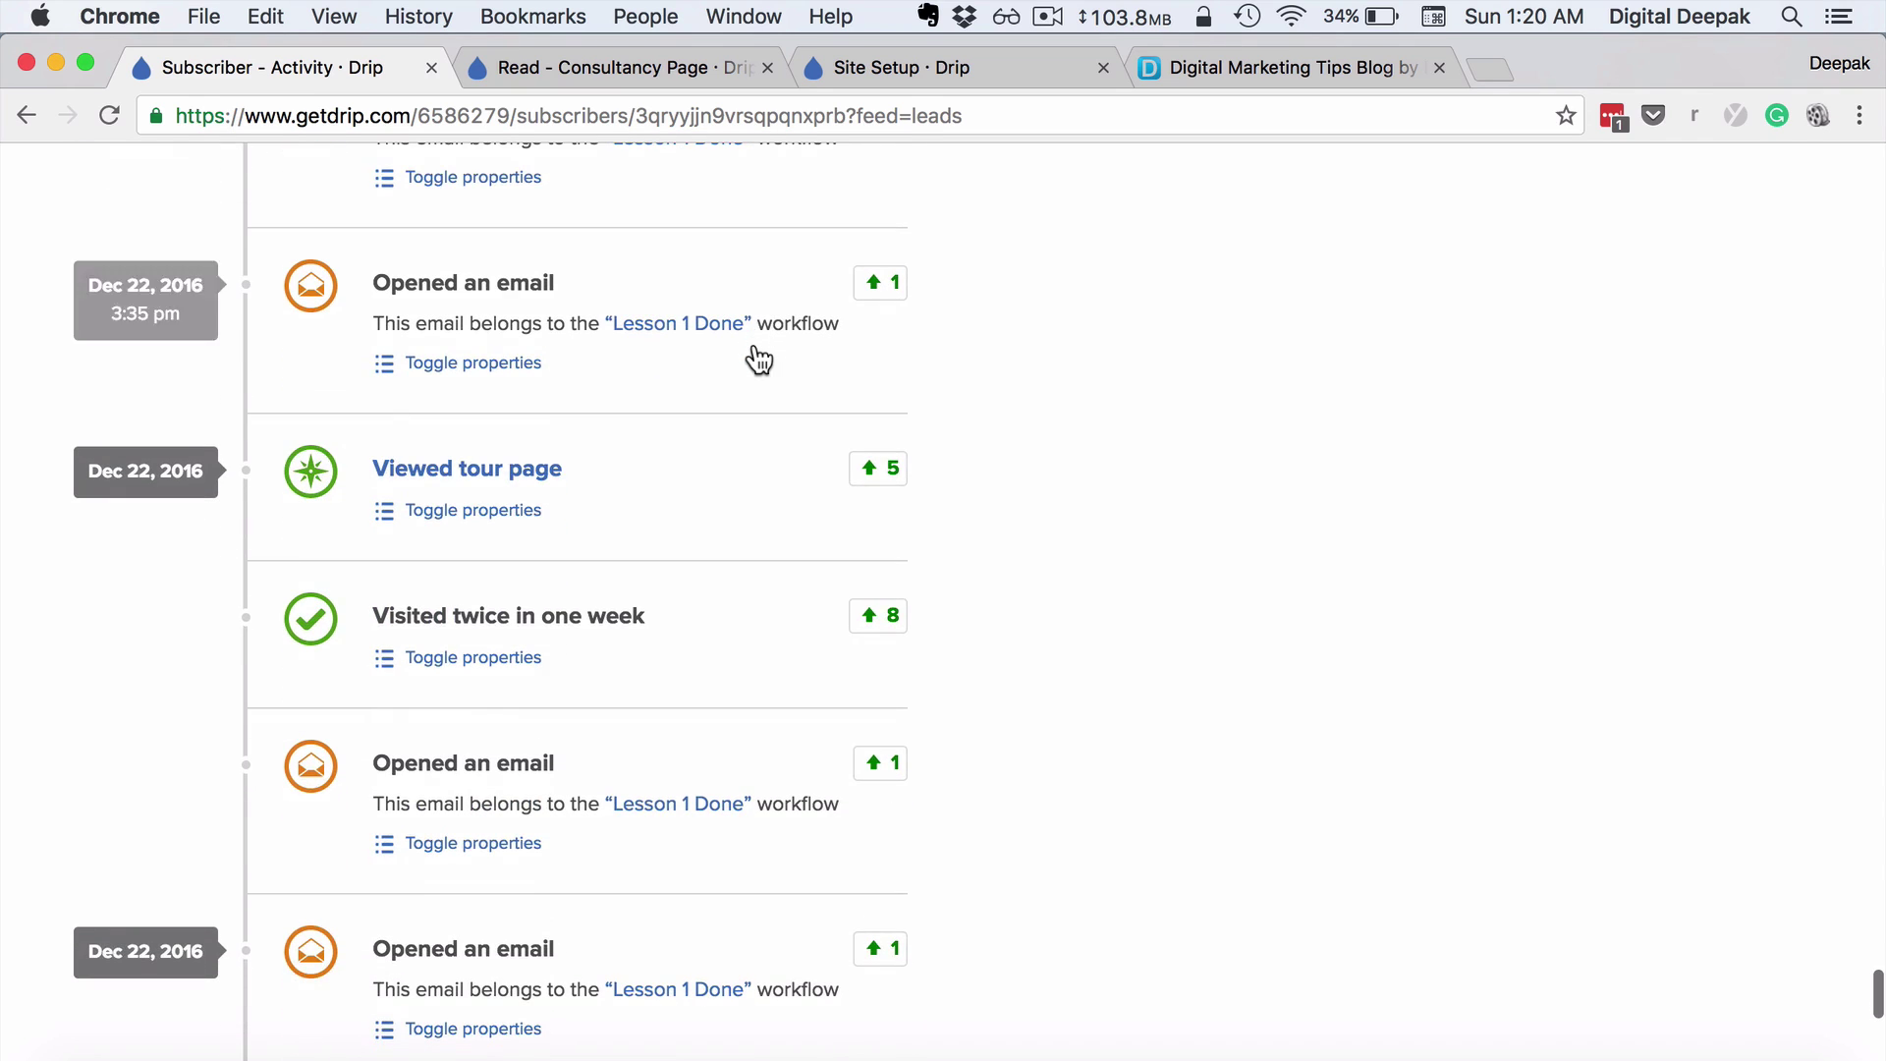
scroll(766, 560, "down", 3)
scroll(766, 555, "down", 3)
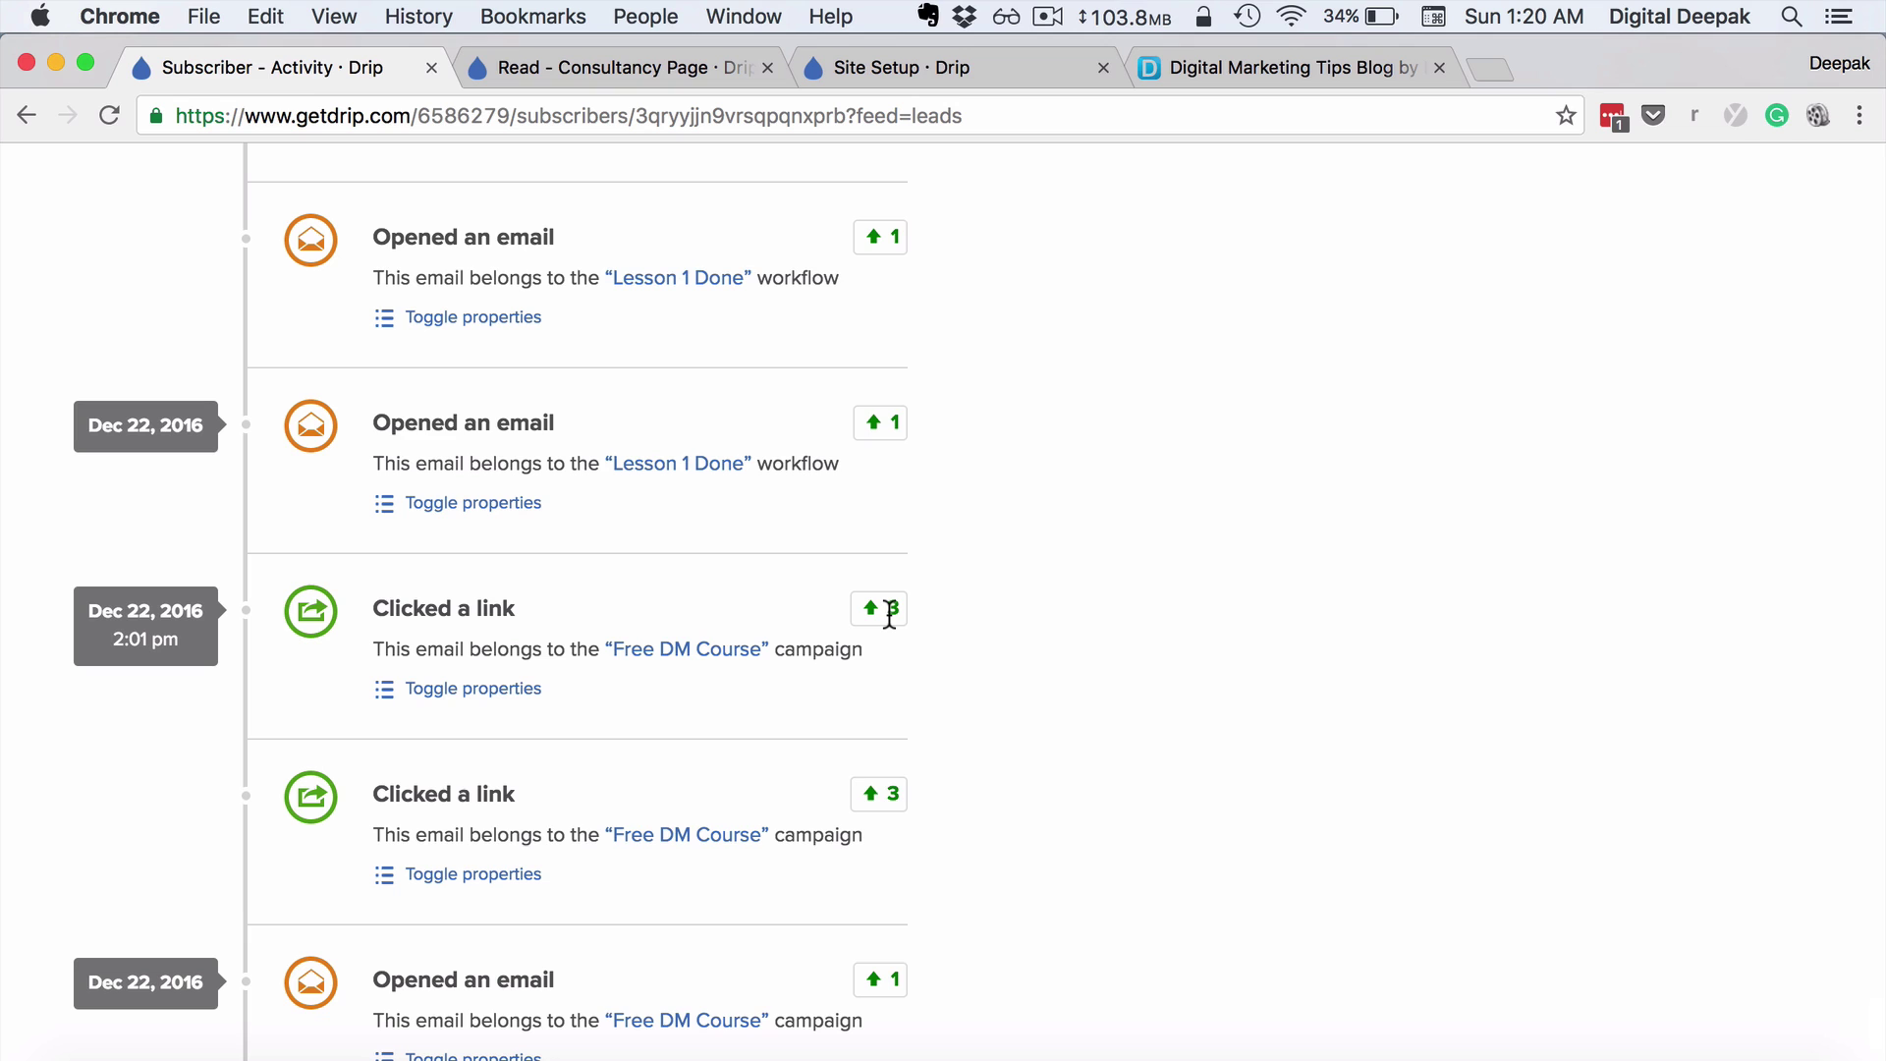
scroll(889, 614, "down", 10)
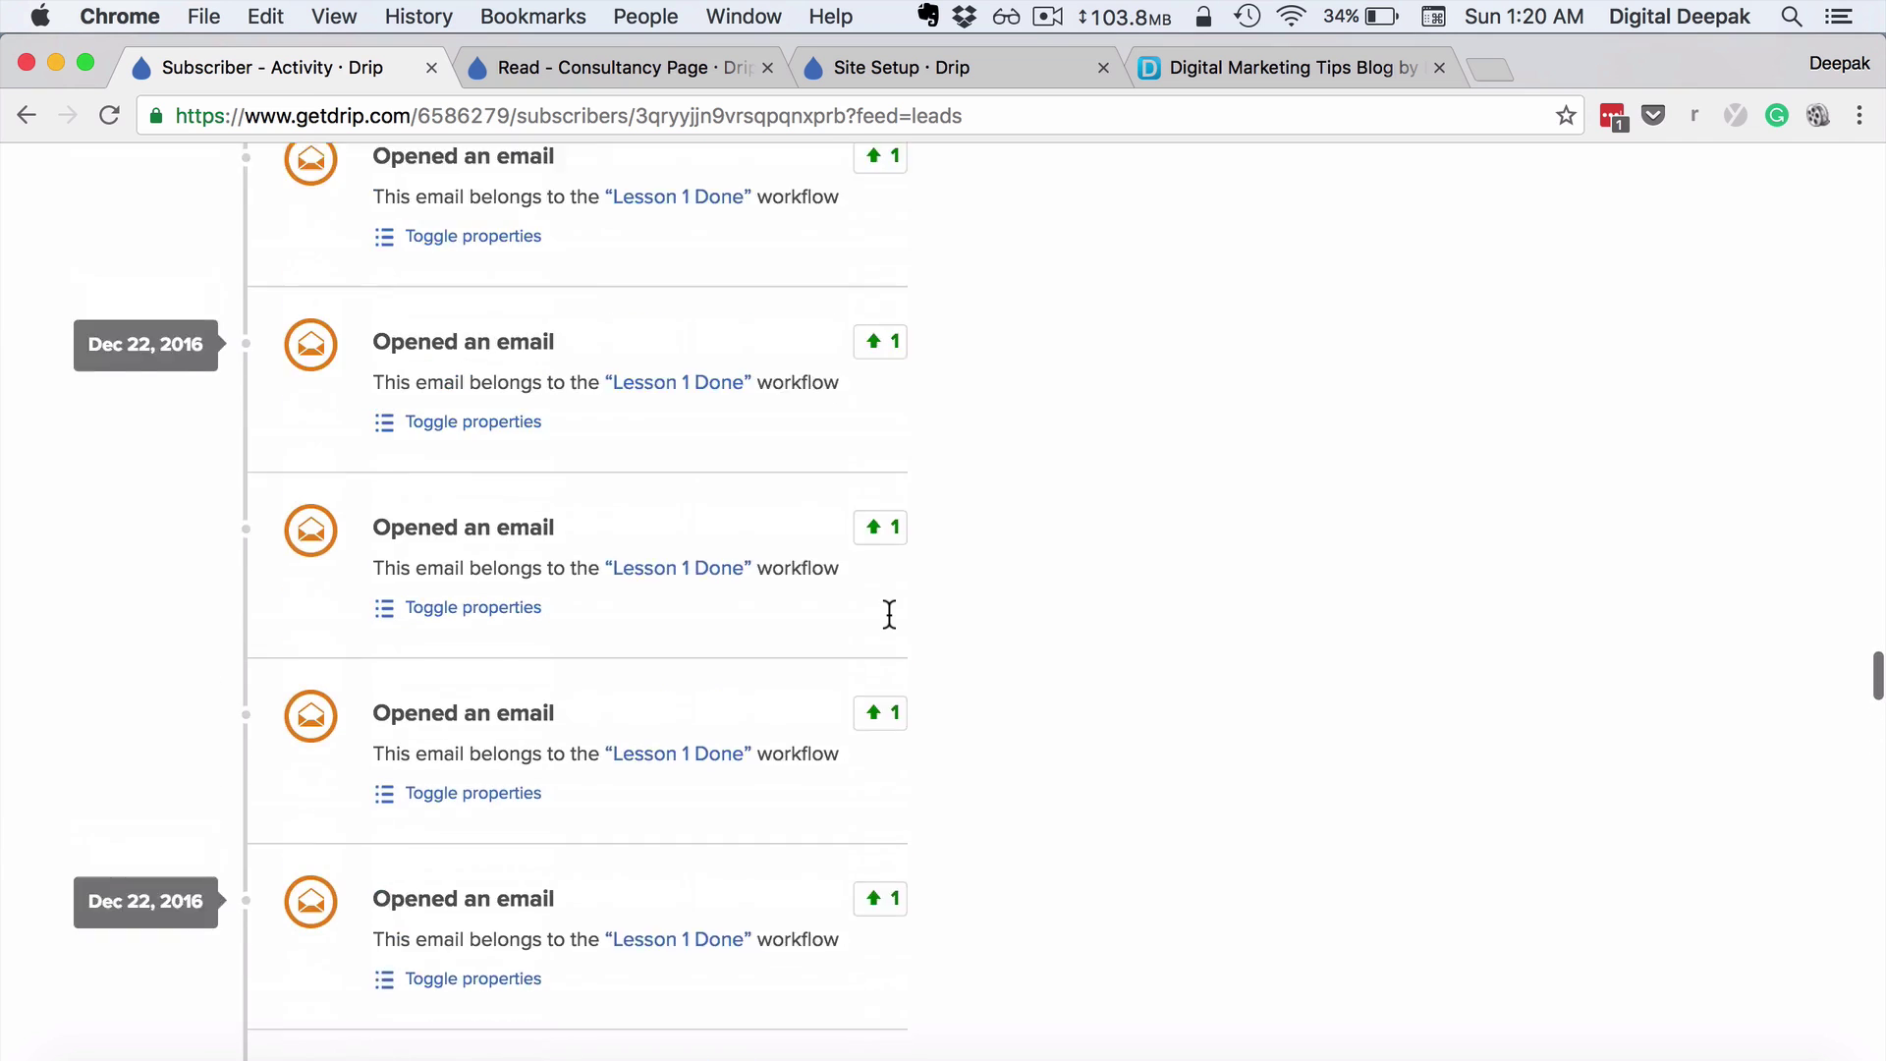
scroll(889, 614, "up", 10)
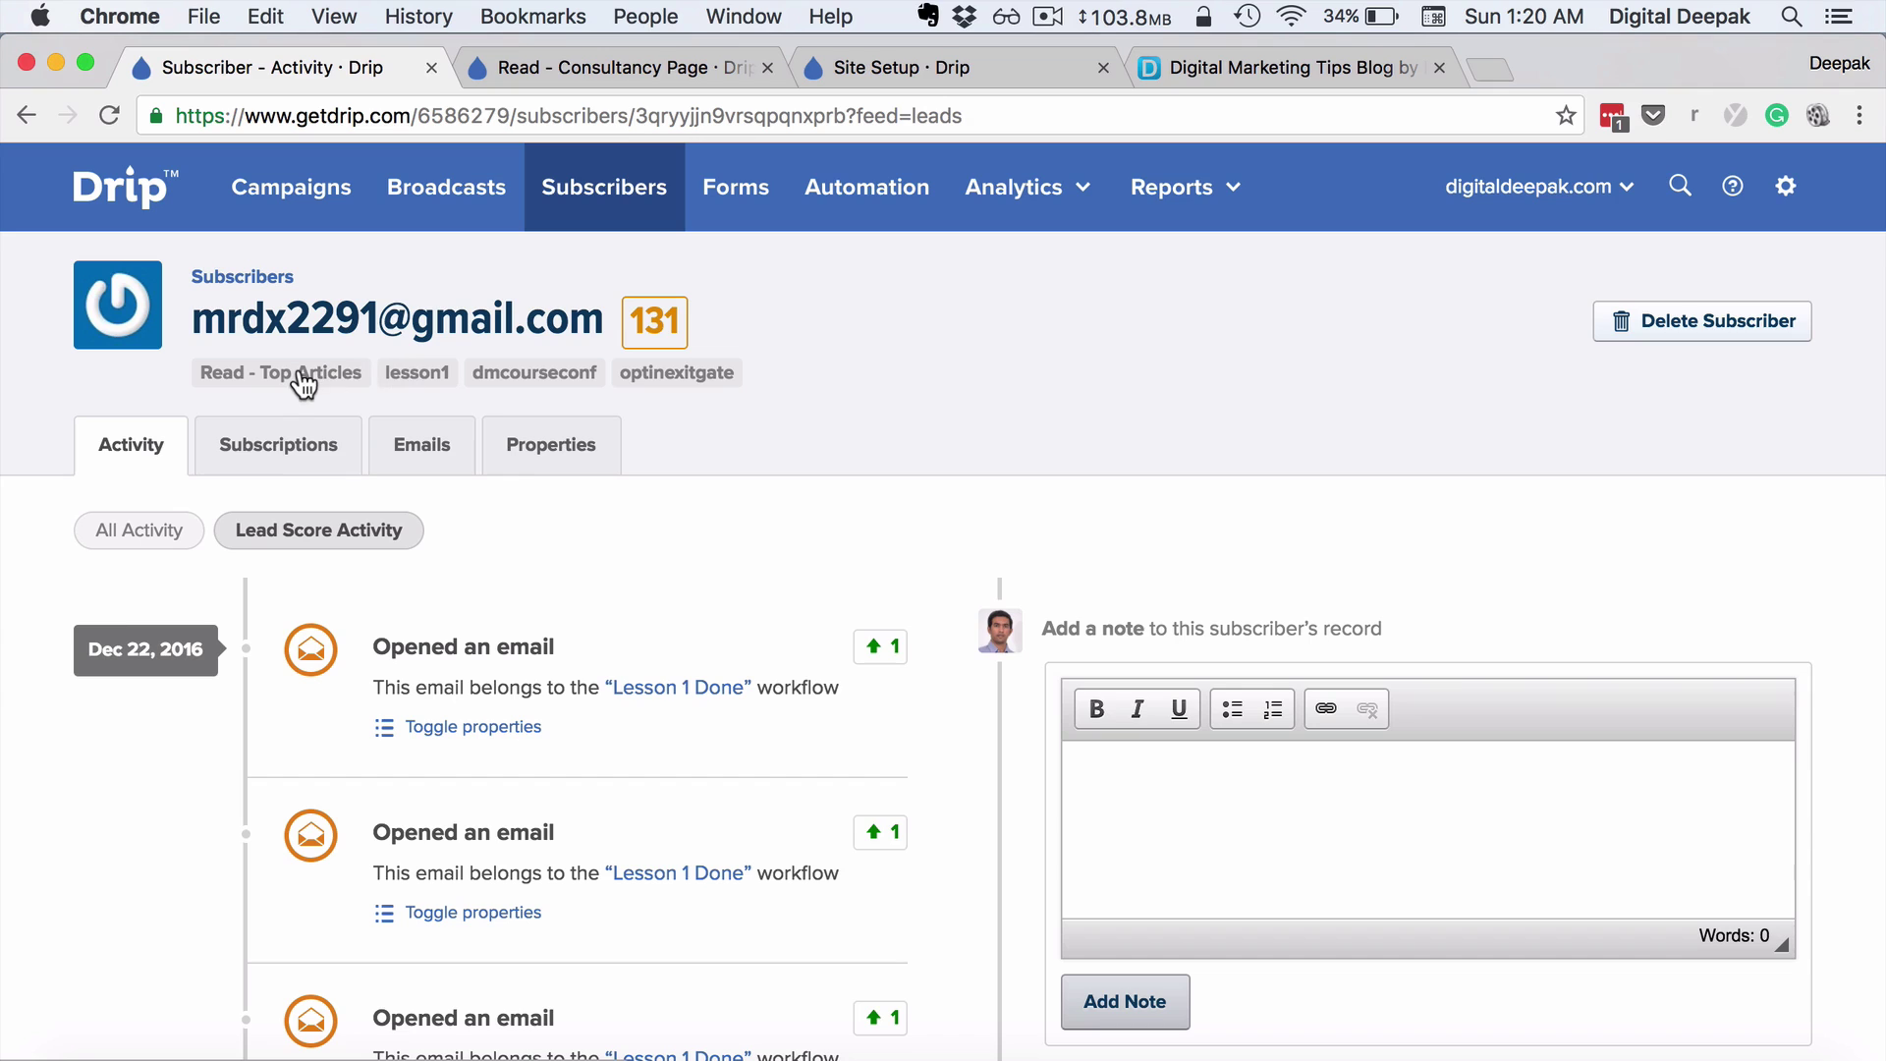
Step: Switch the subscriber's timeline to All Activity and review it back to the top
left_click(103, 534)
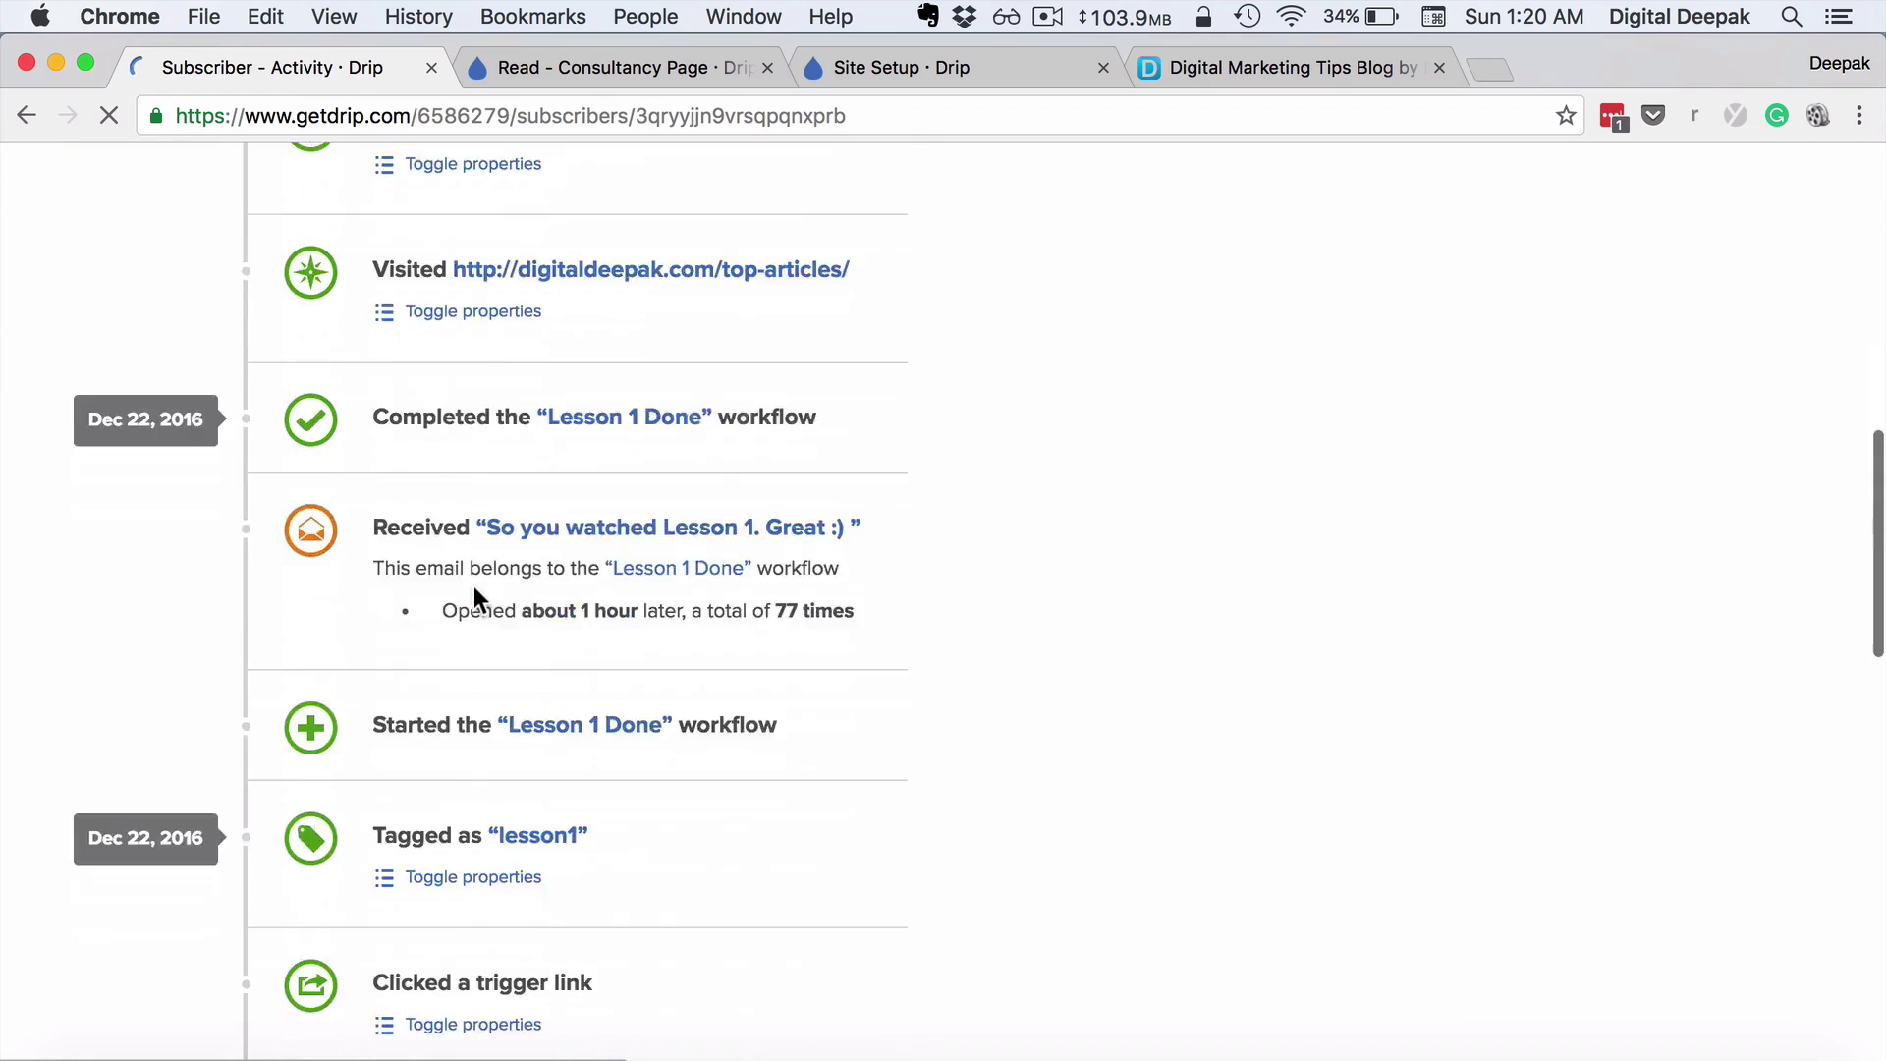
scroll(474, 586, "down", 10)
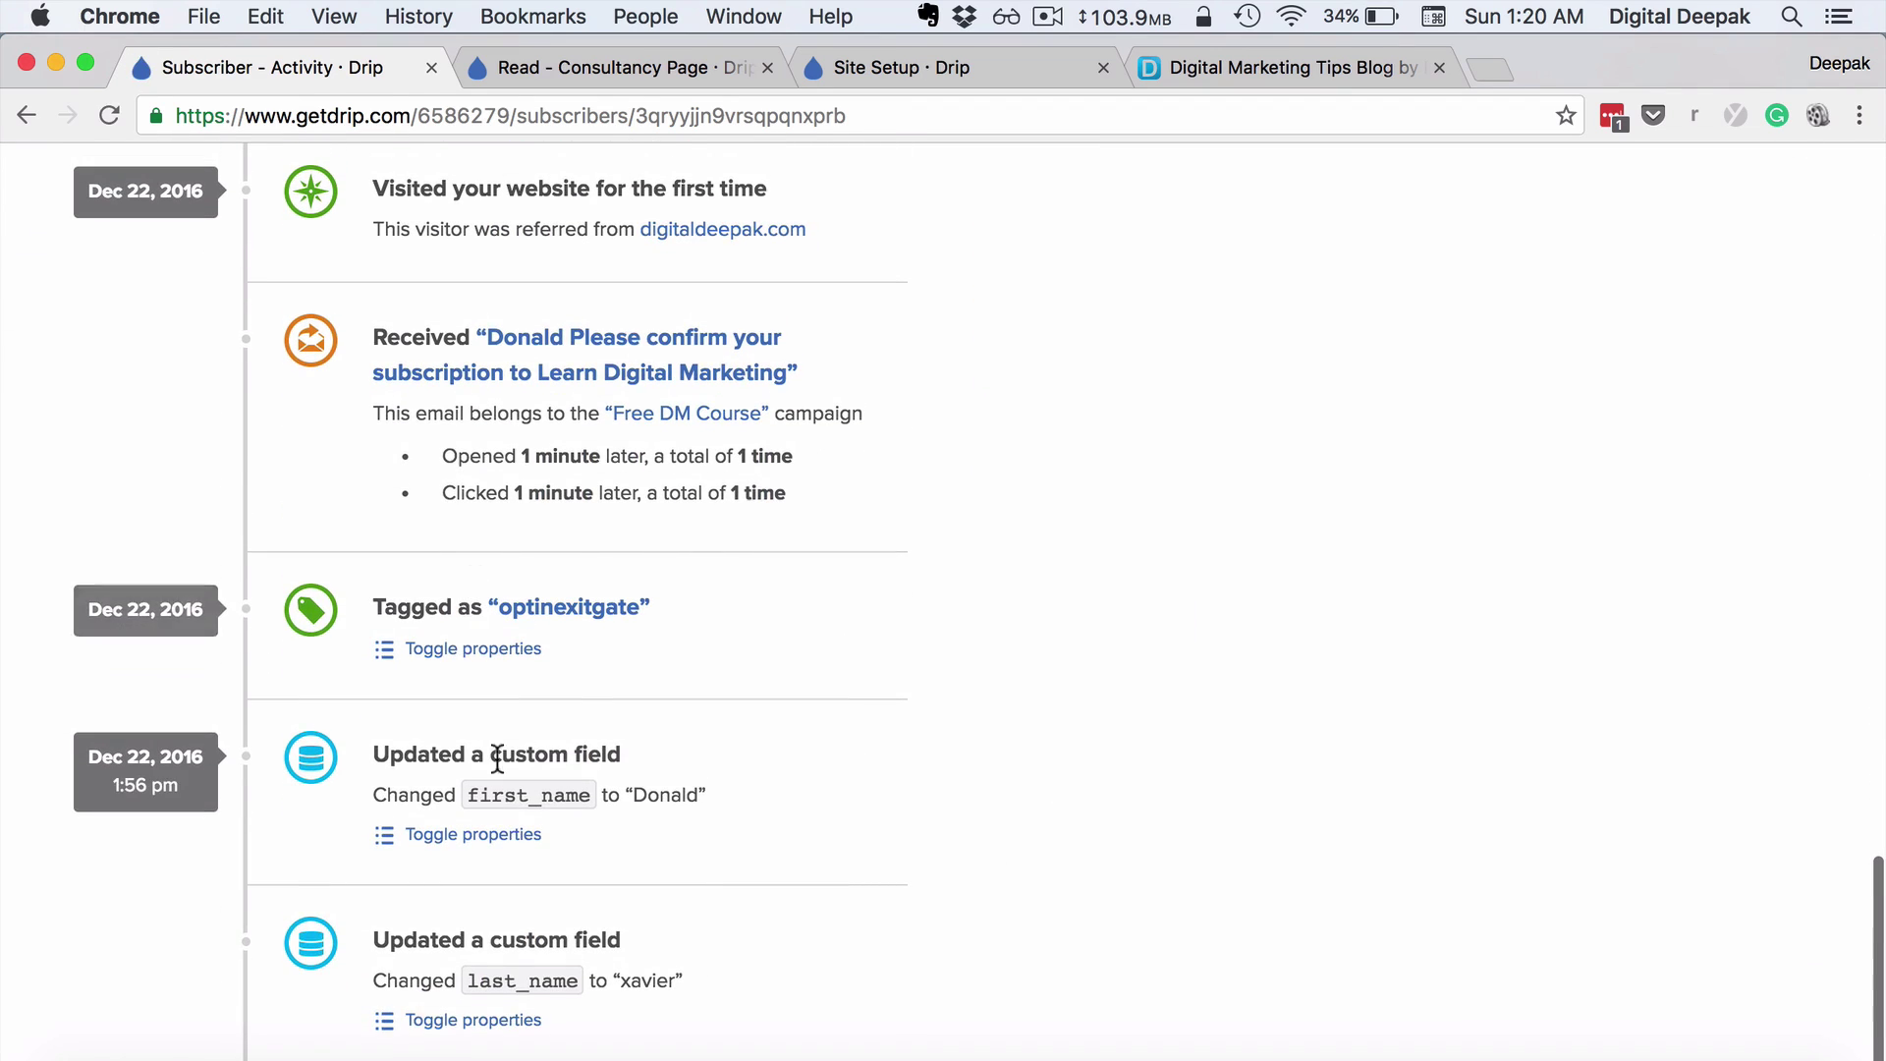
scroll(576, 686, "up", 5)
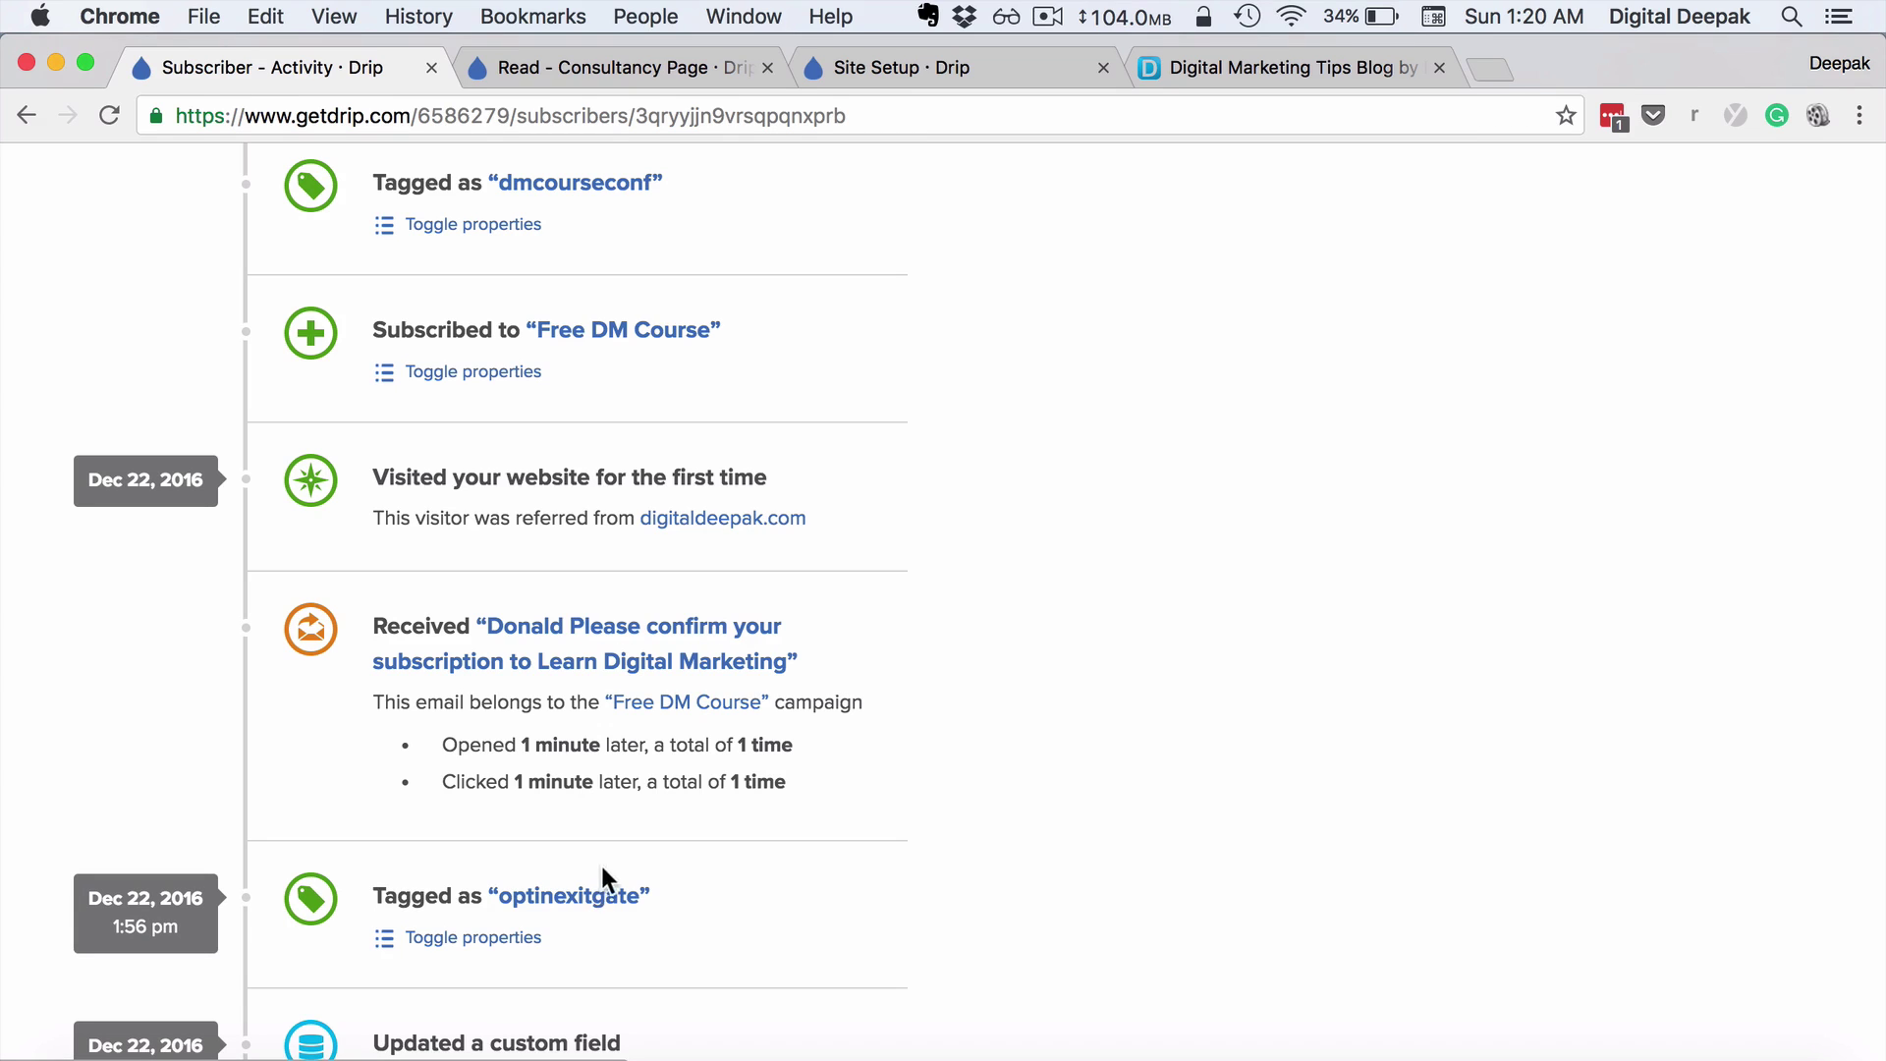
scroll(599, 778, "up", 2)
scroll(598, 781, "up", 1)
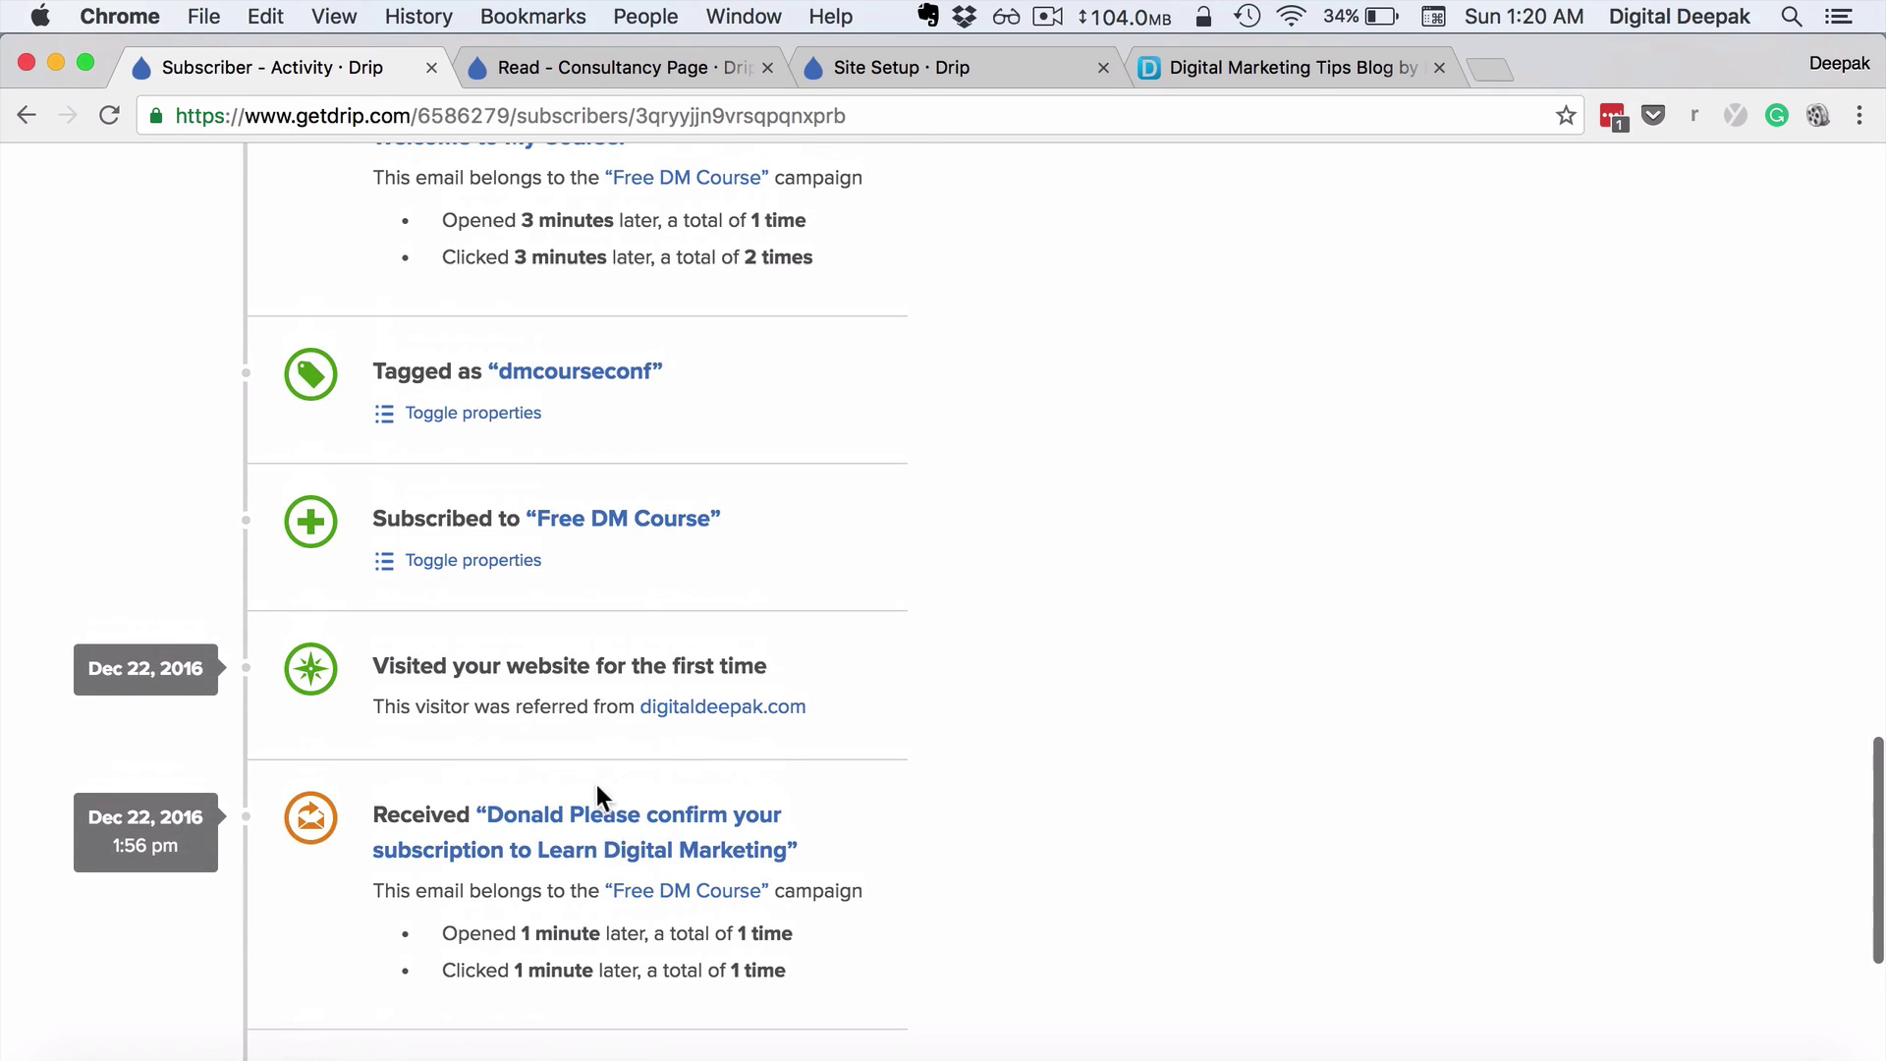
scroll(614, 855, "up", 5)
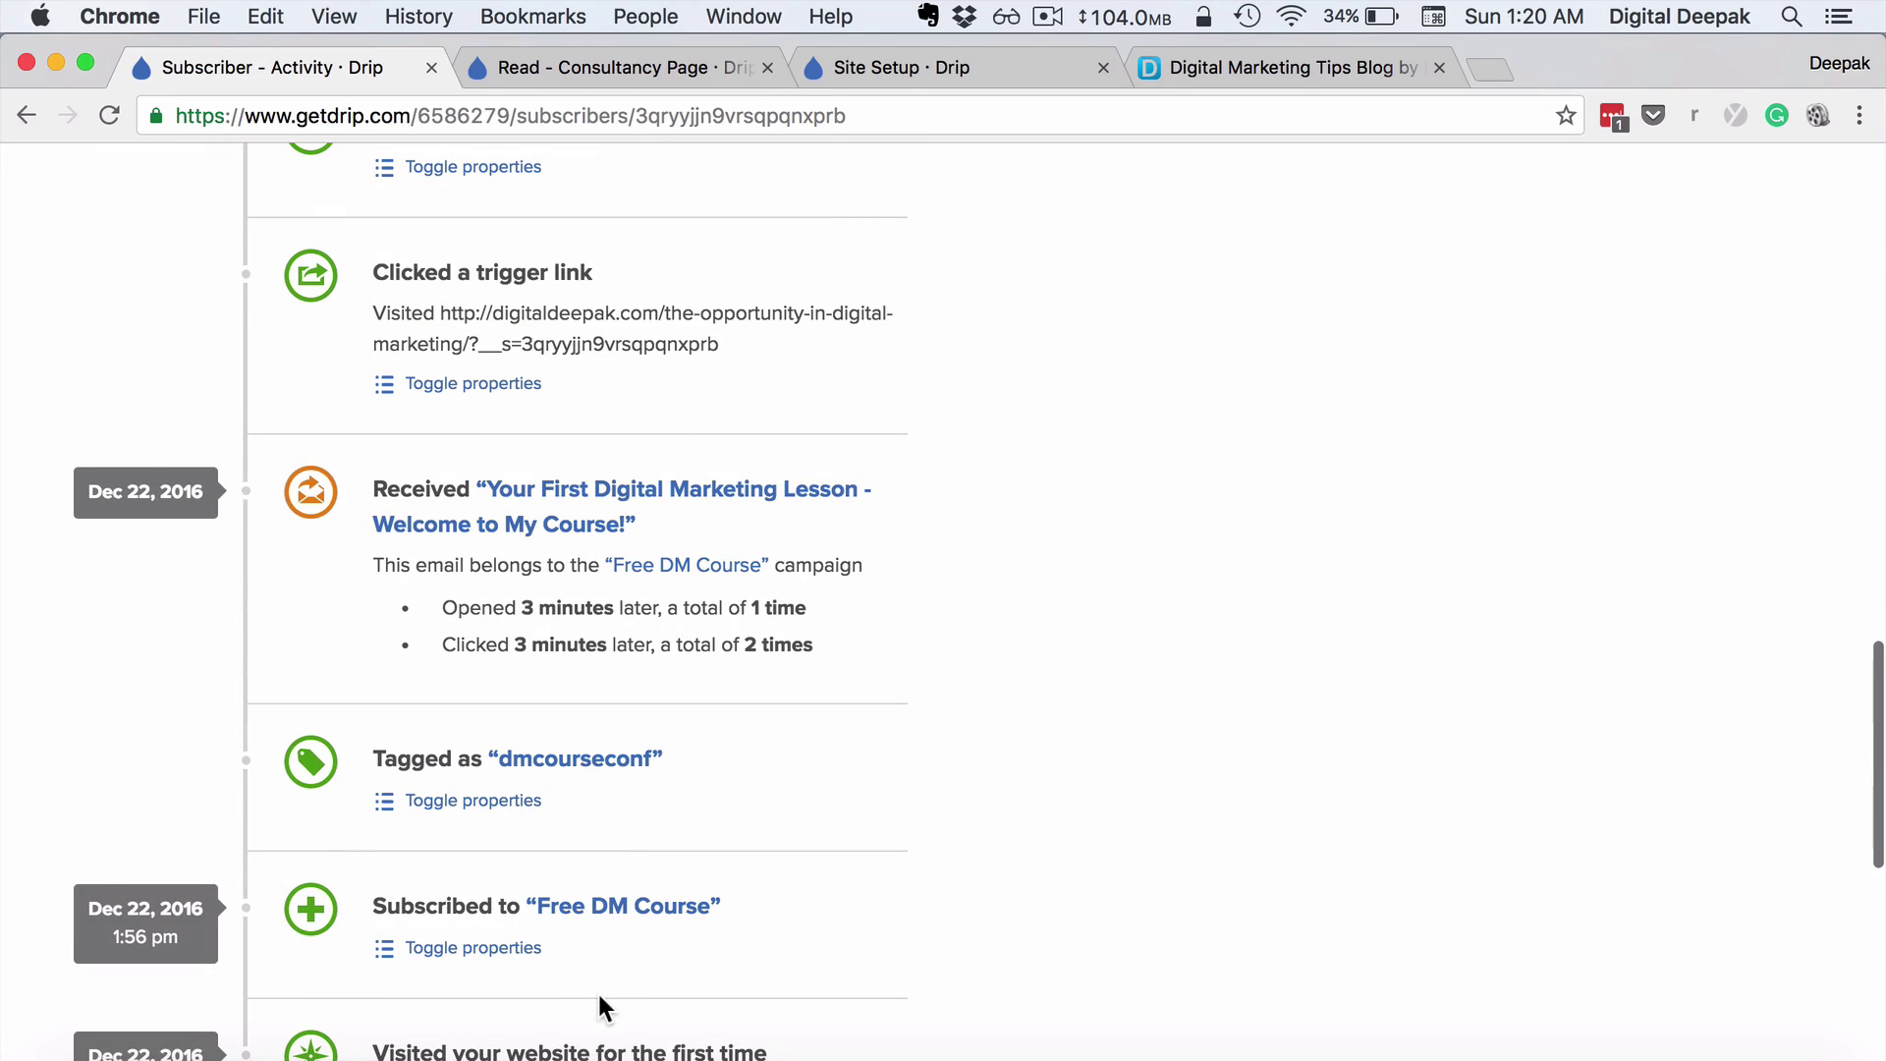
scroll(611, 822, "up", 4)
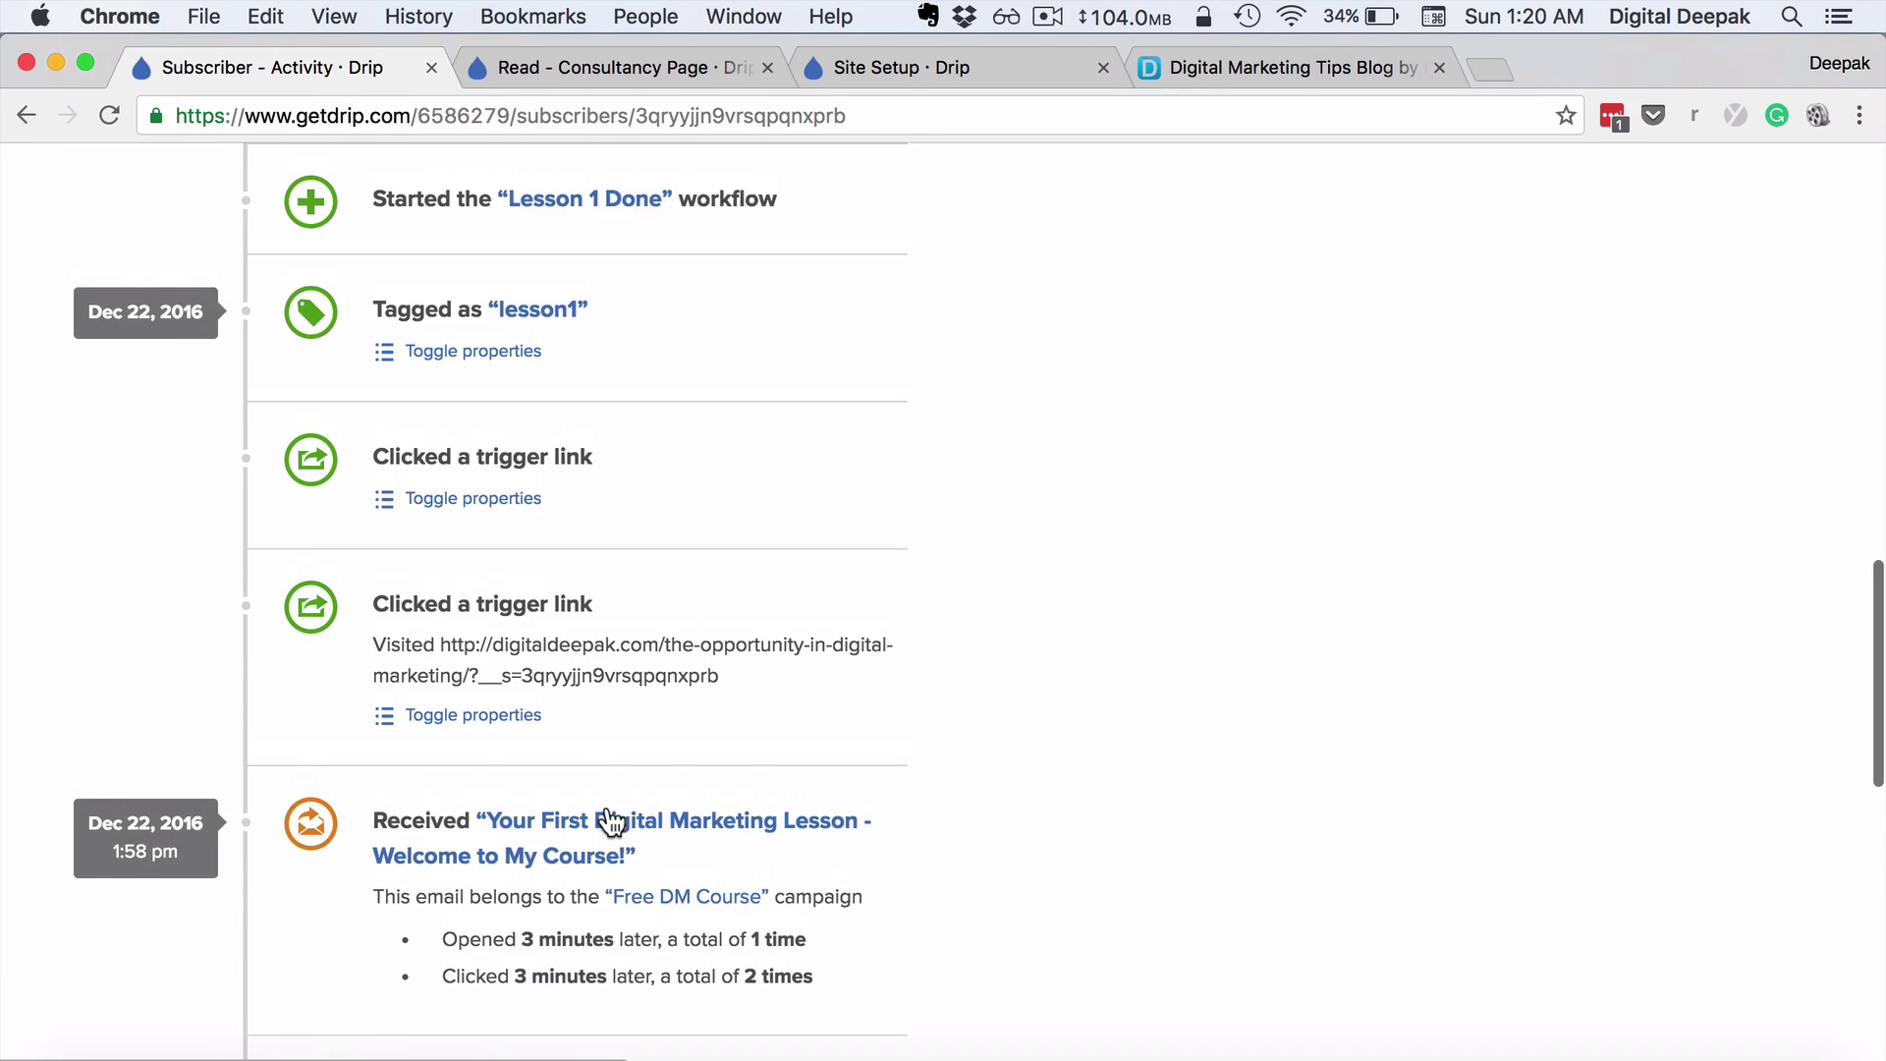
scroll(609, 822, "up", 1)
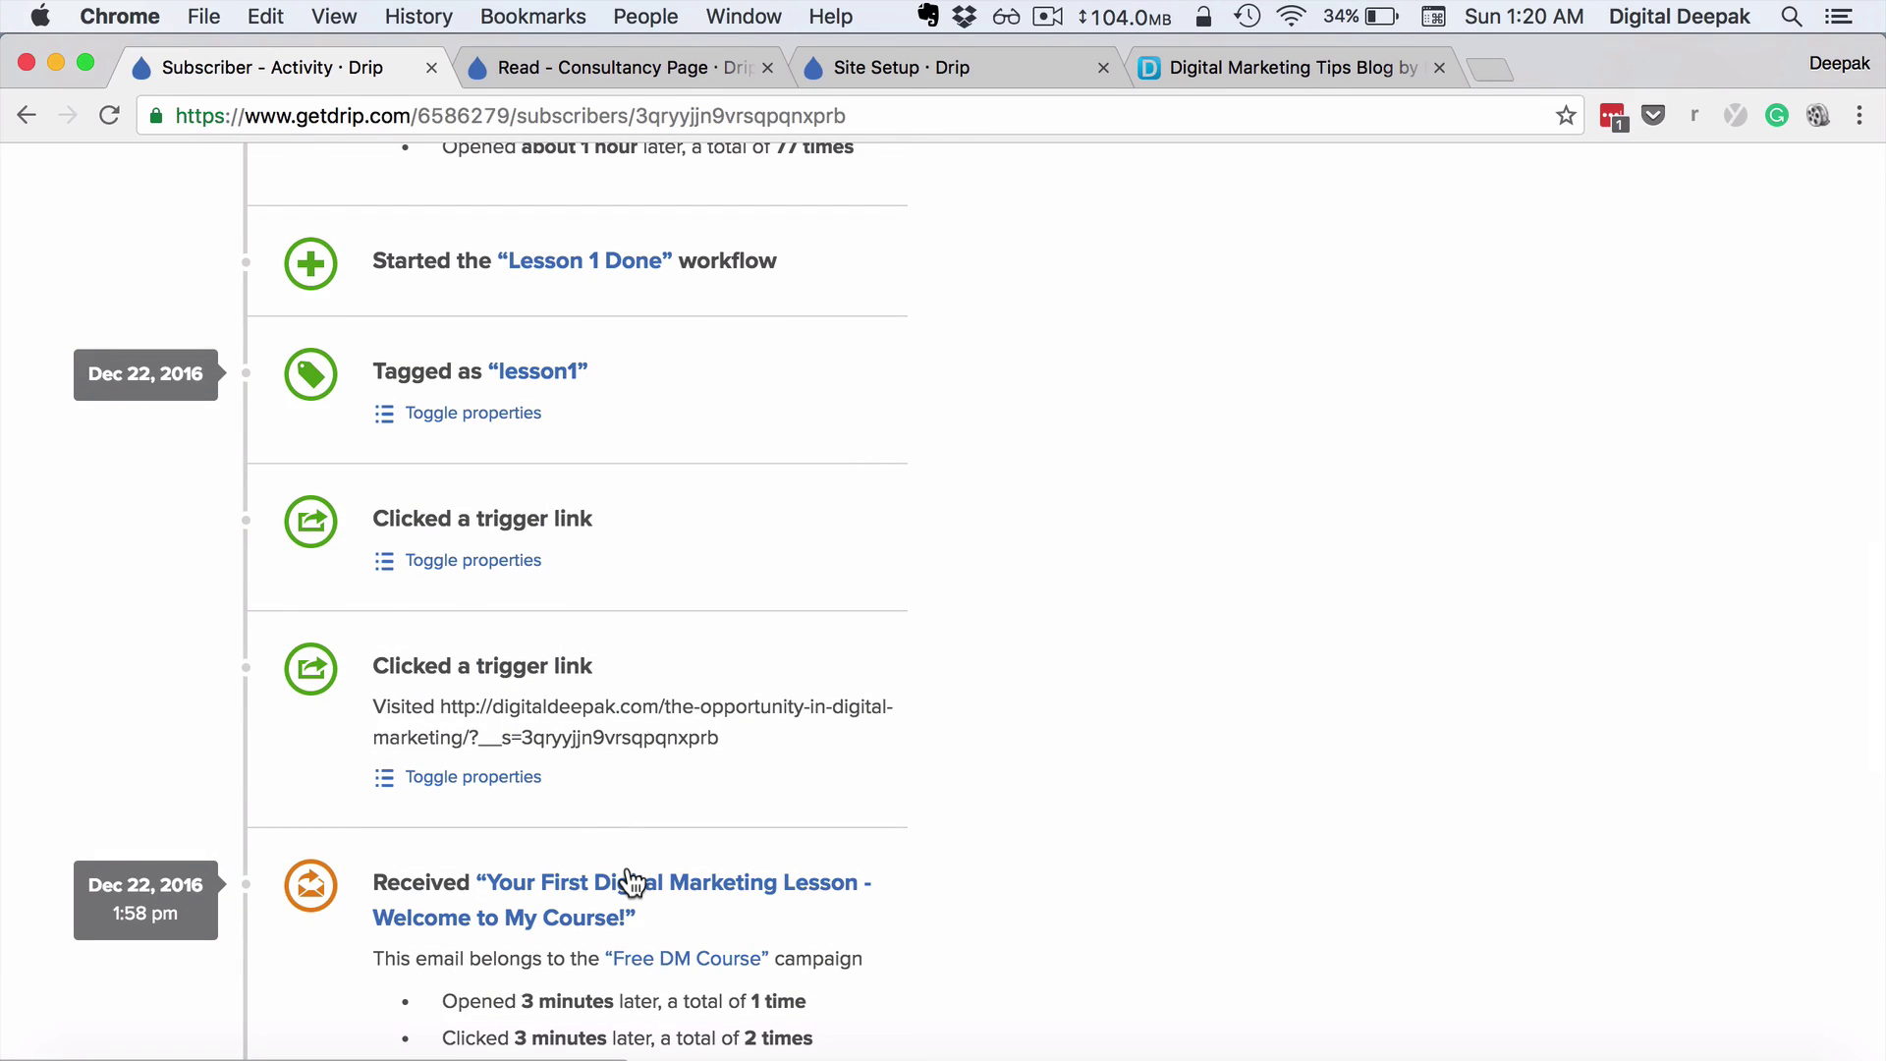
scroll(631, 880, "down", 1)
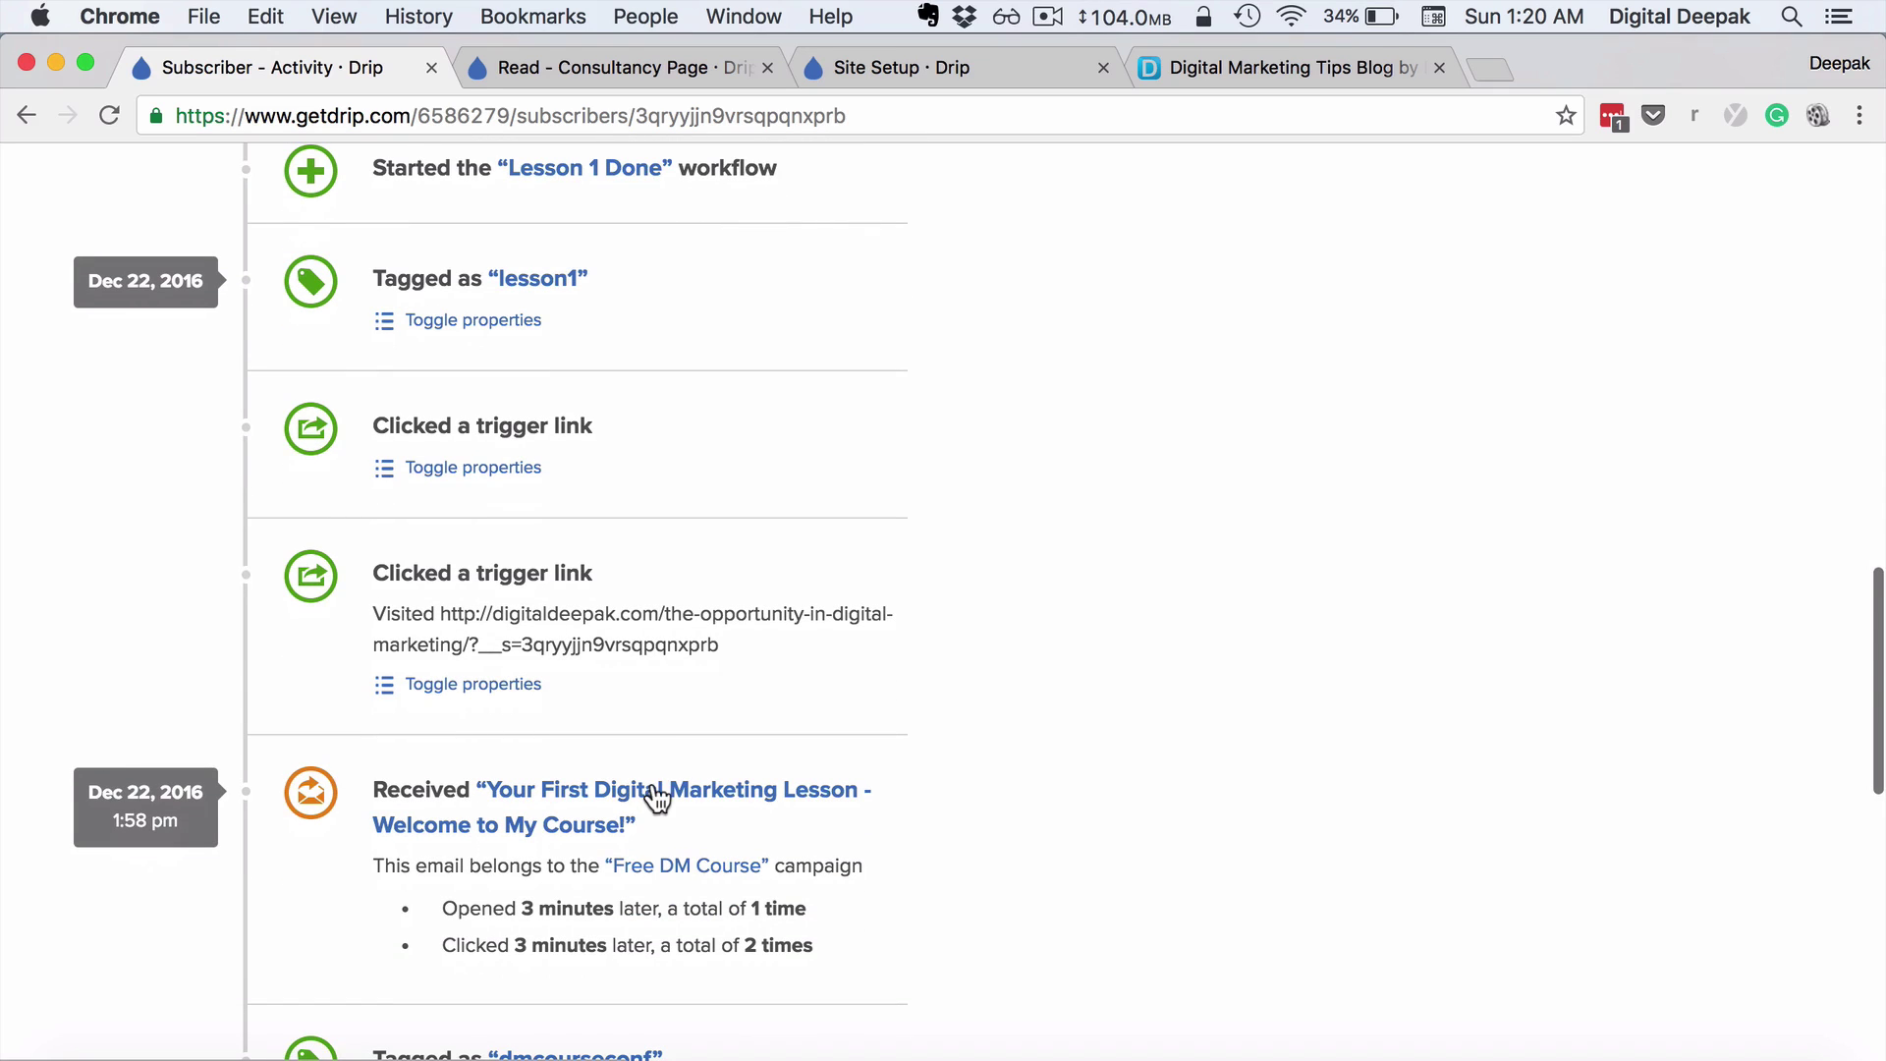
scroll(680, 702, "up", 10)
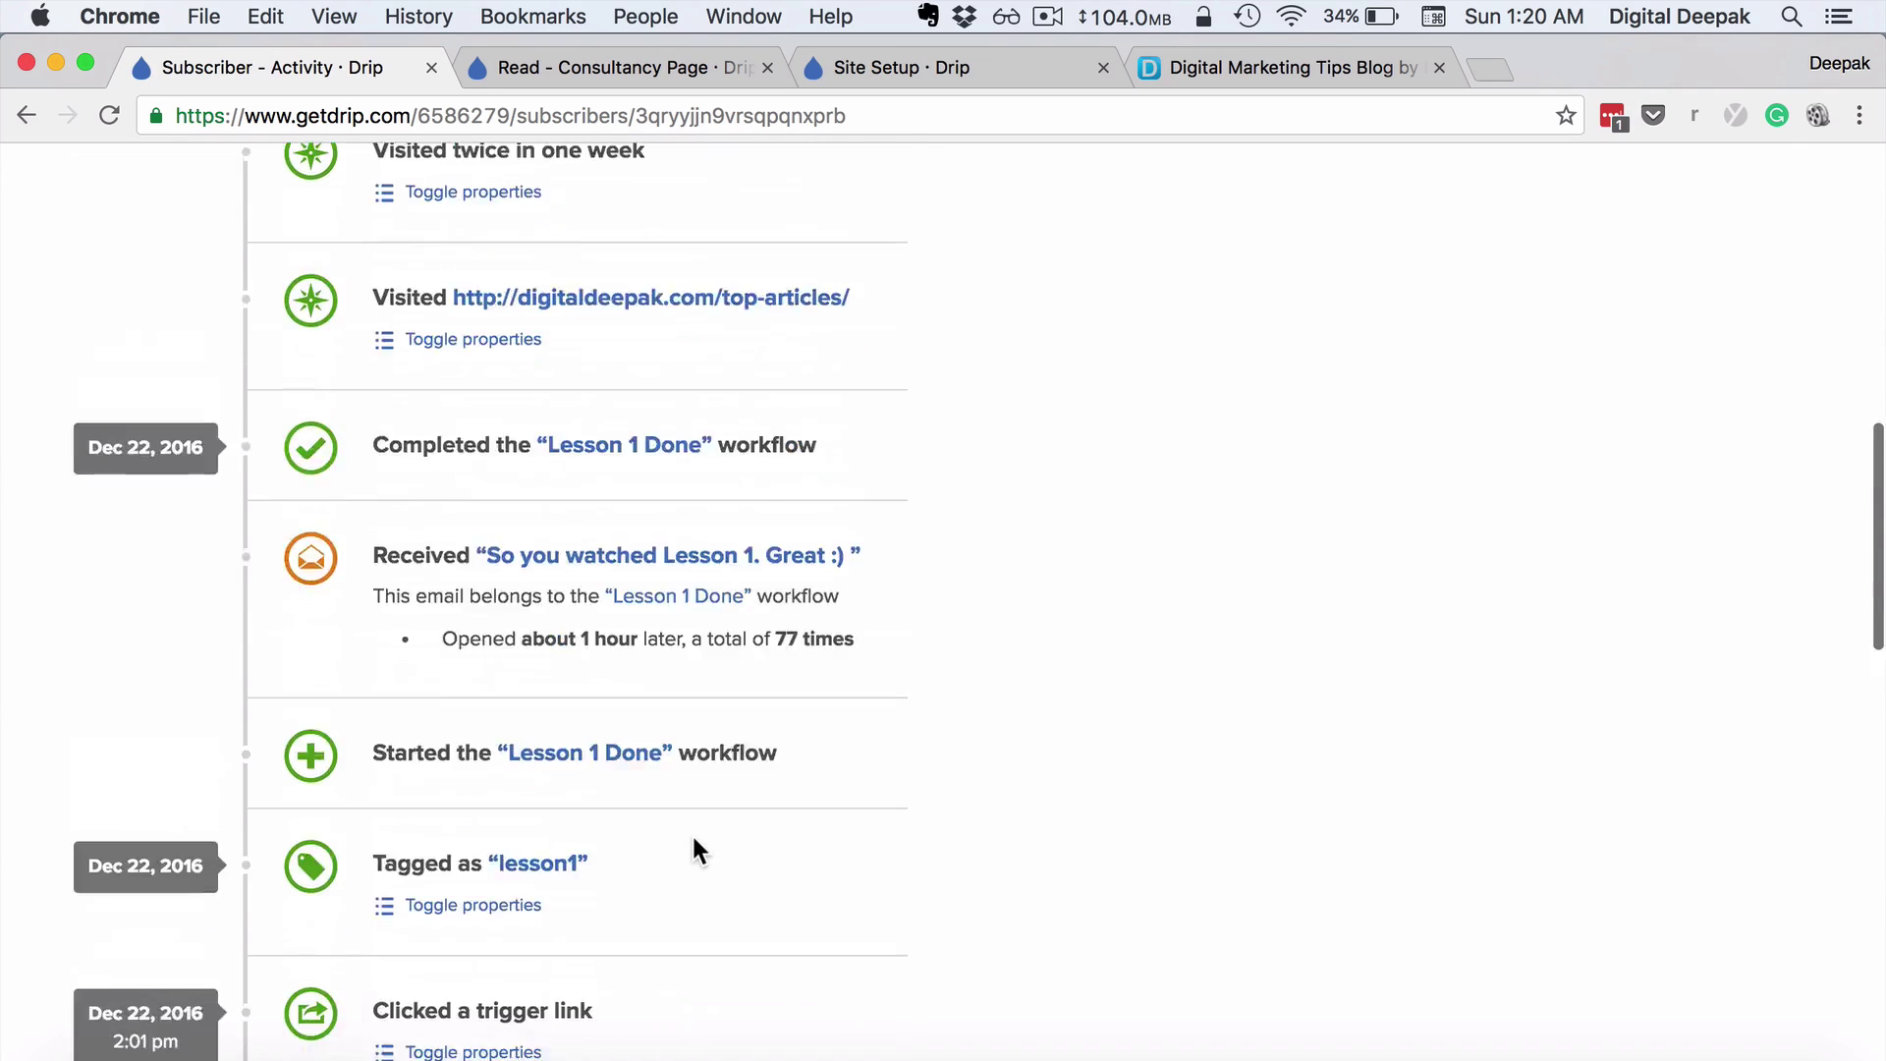
scroll(693, 835, "up", 10)
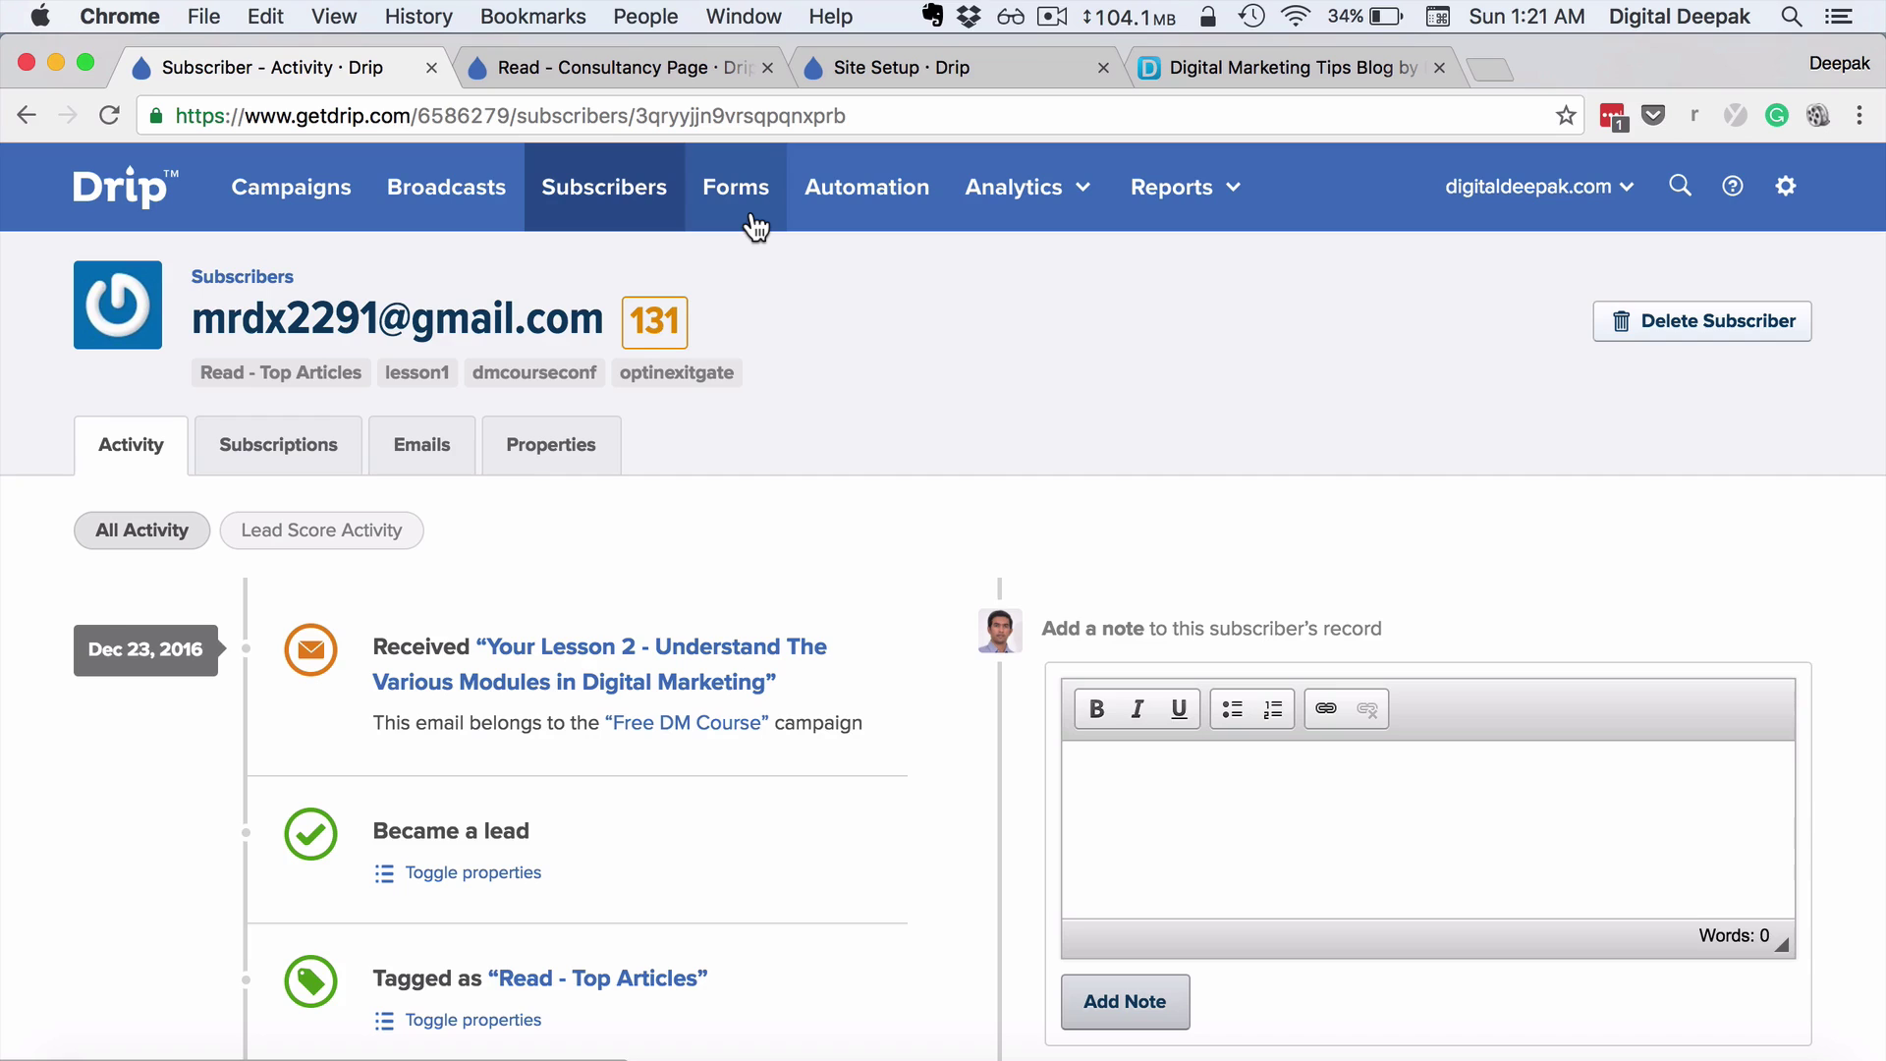
Step: Open the Subscriber Growth report from the Reports menu and view its daily chart through Dec 25, 2016
left_click(1172, 212)
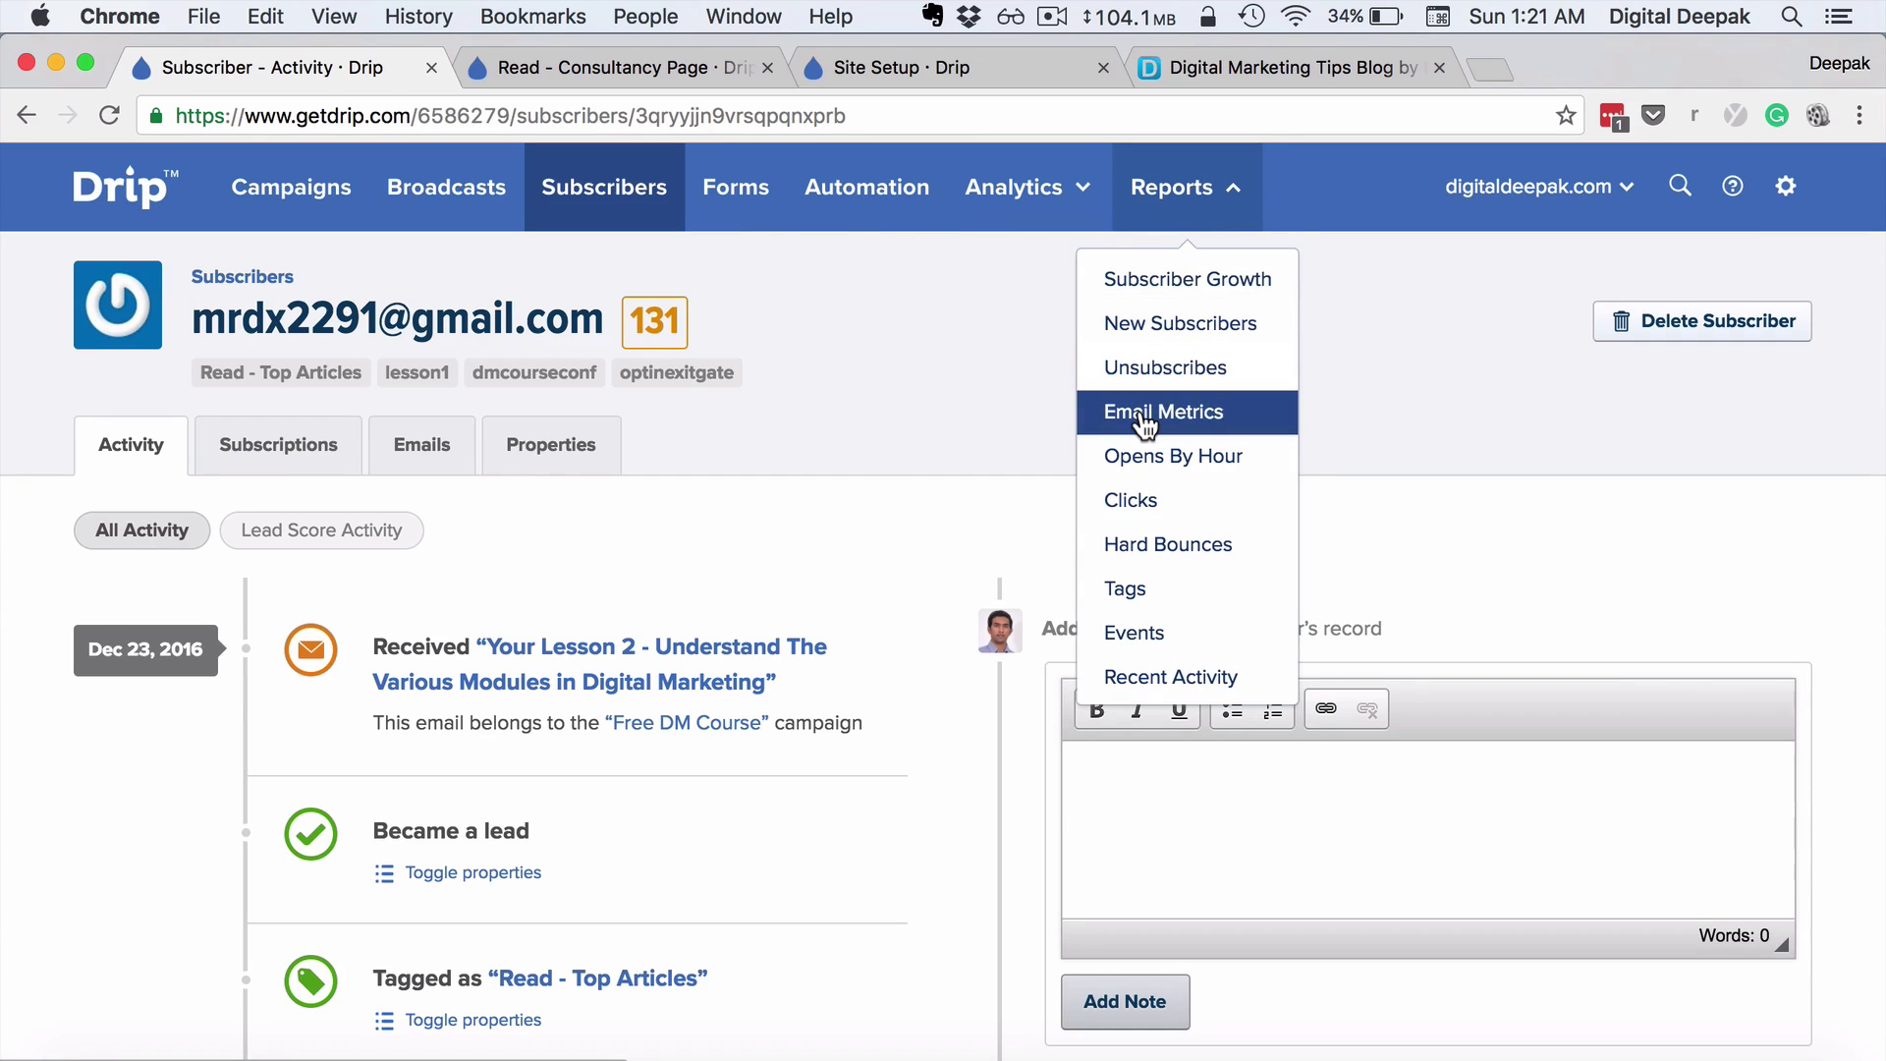
left_click(1135, 280)
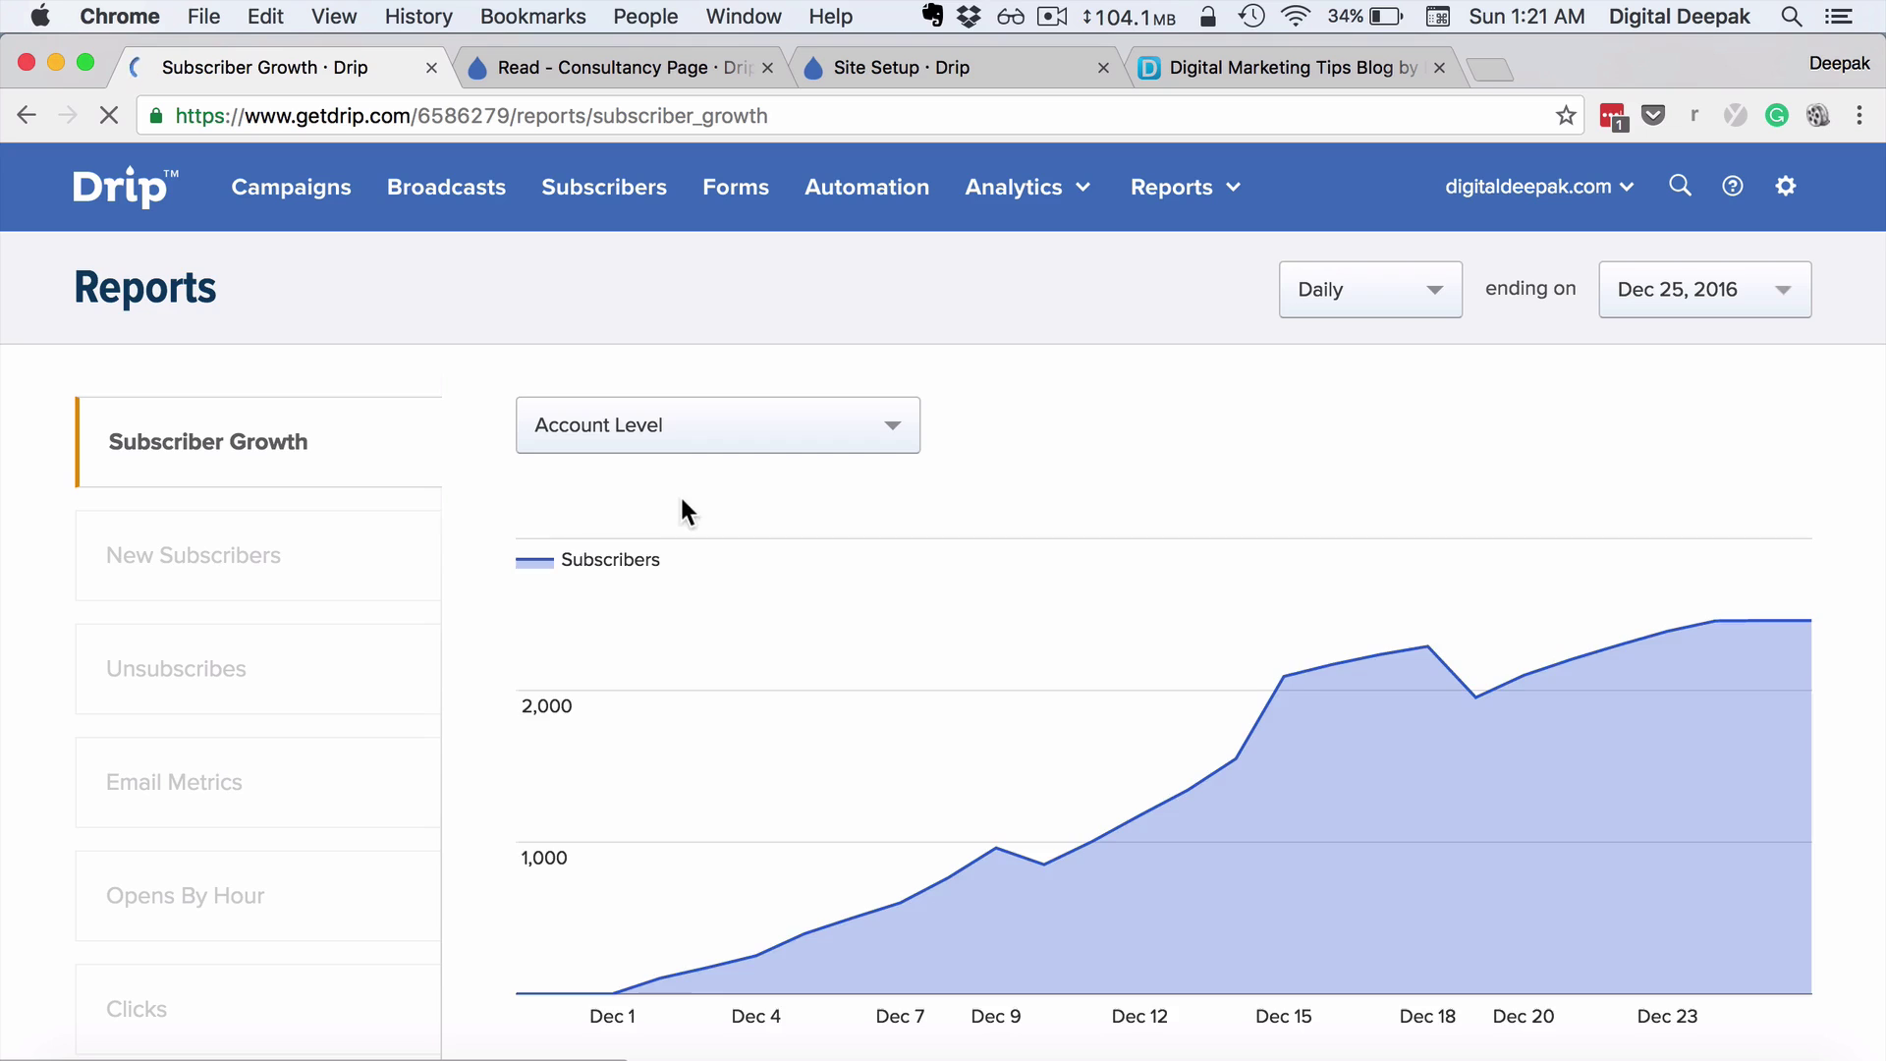
scroll(684, 511, "down", 1)
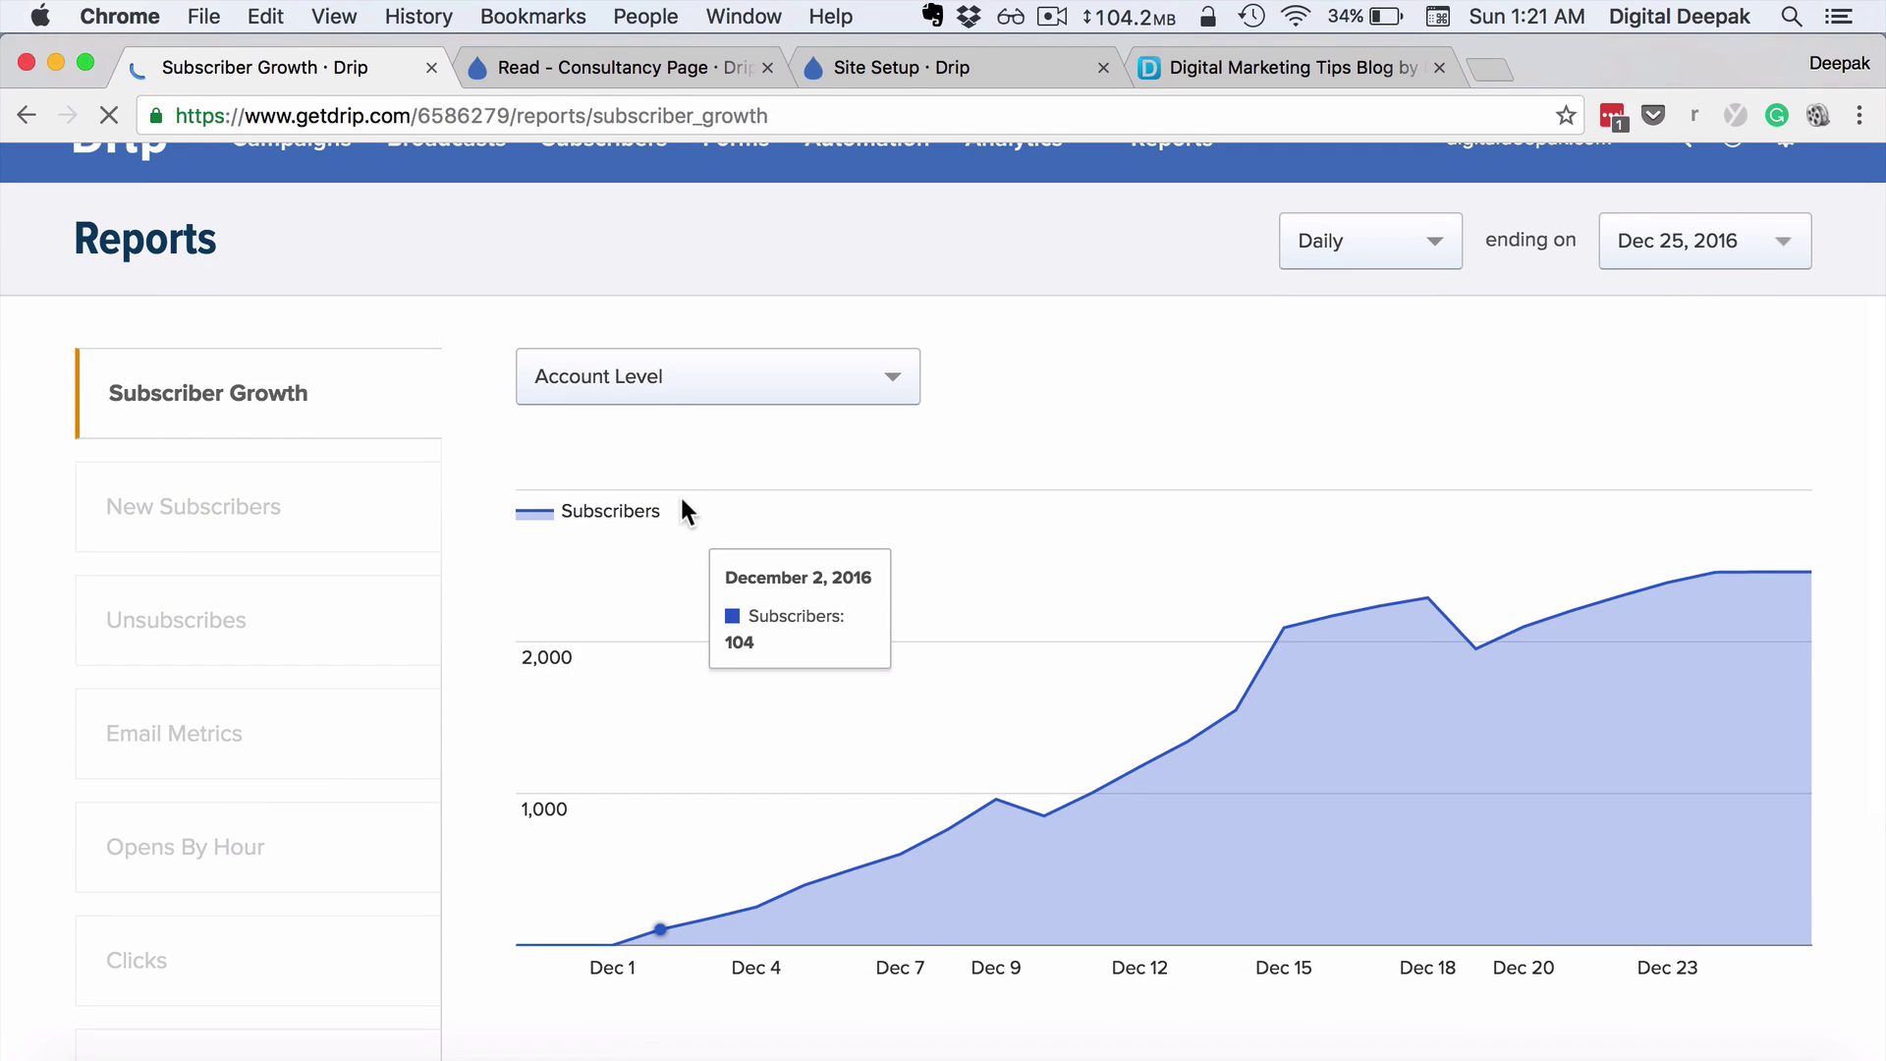
scroll(680, 493, "down", 5)
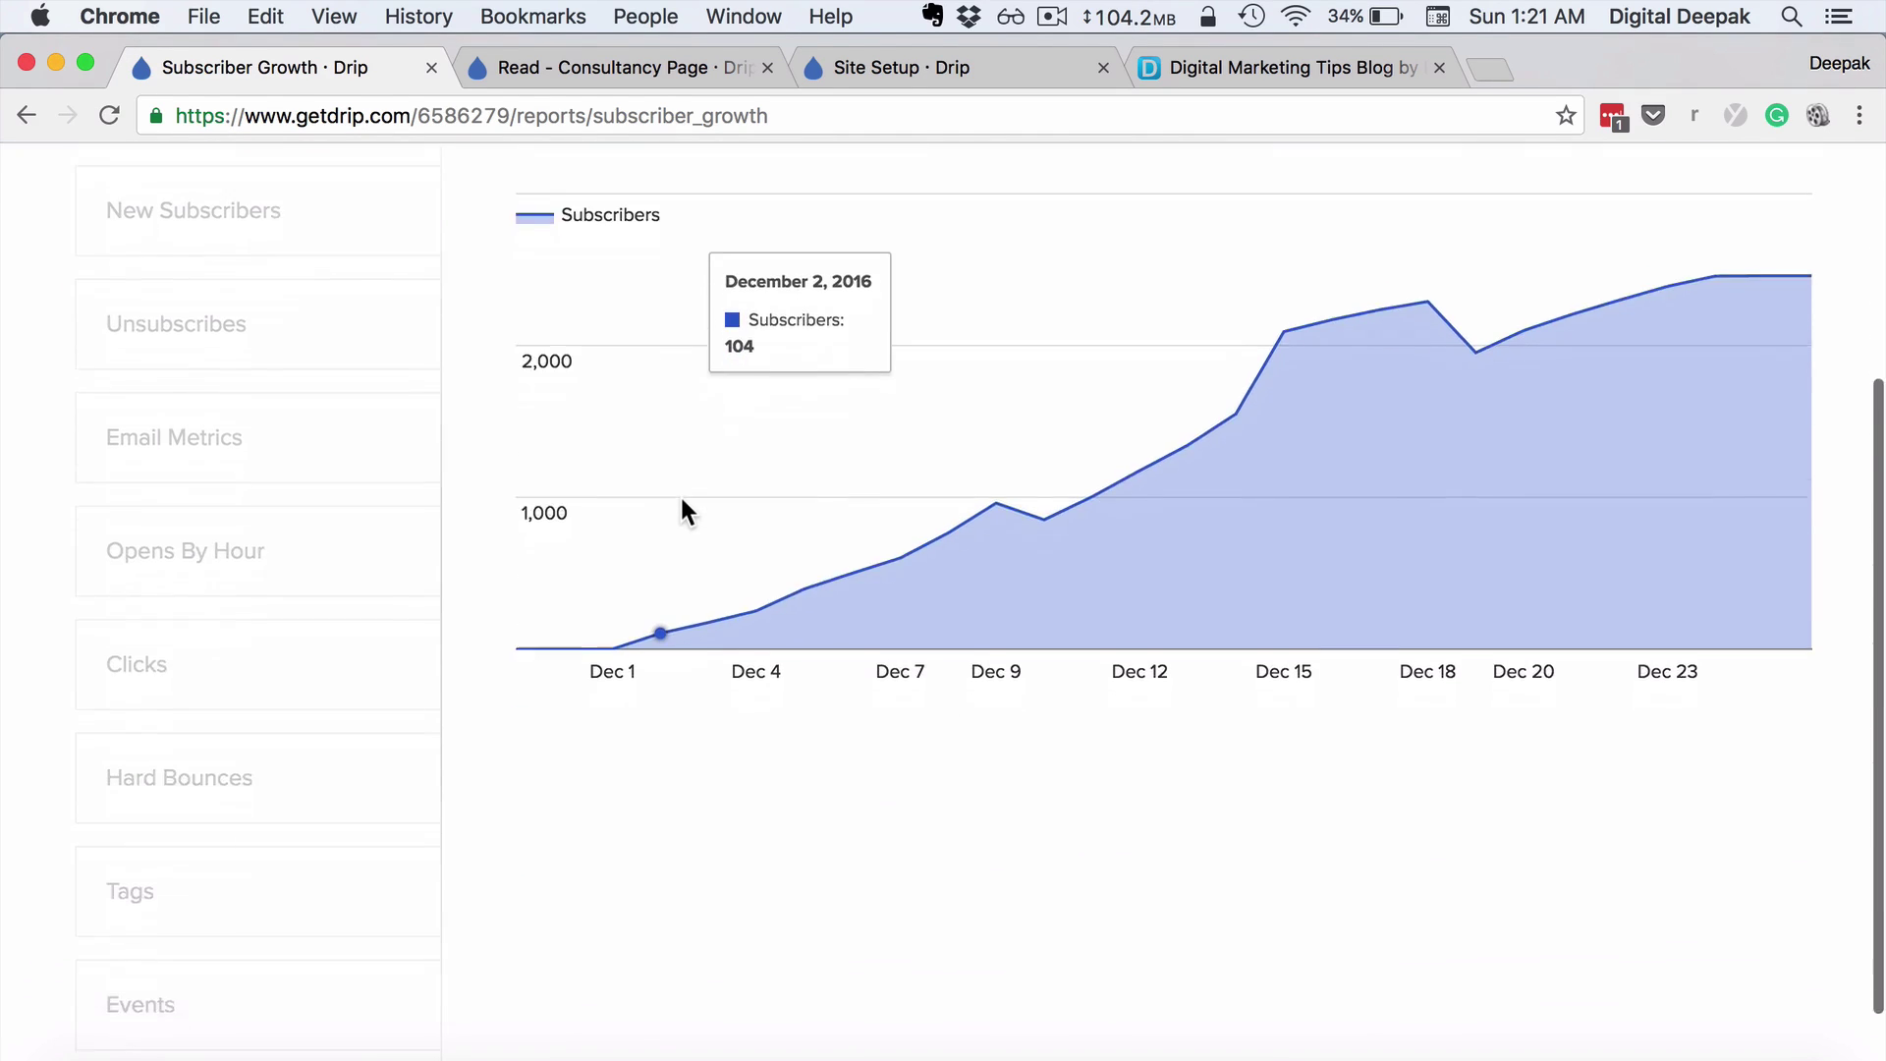
scroll(680, 493, "up", 6)
scroll(679, 493, "down", 1)
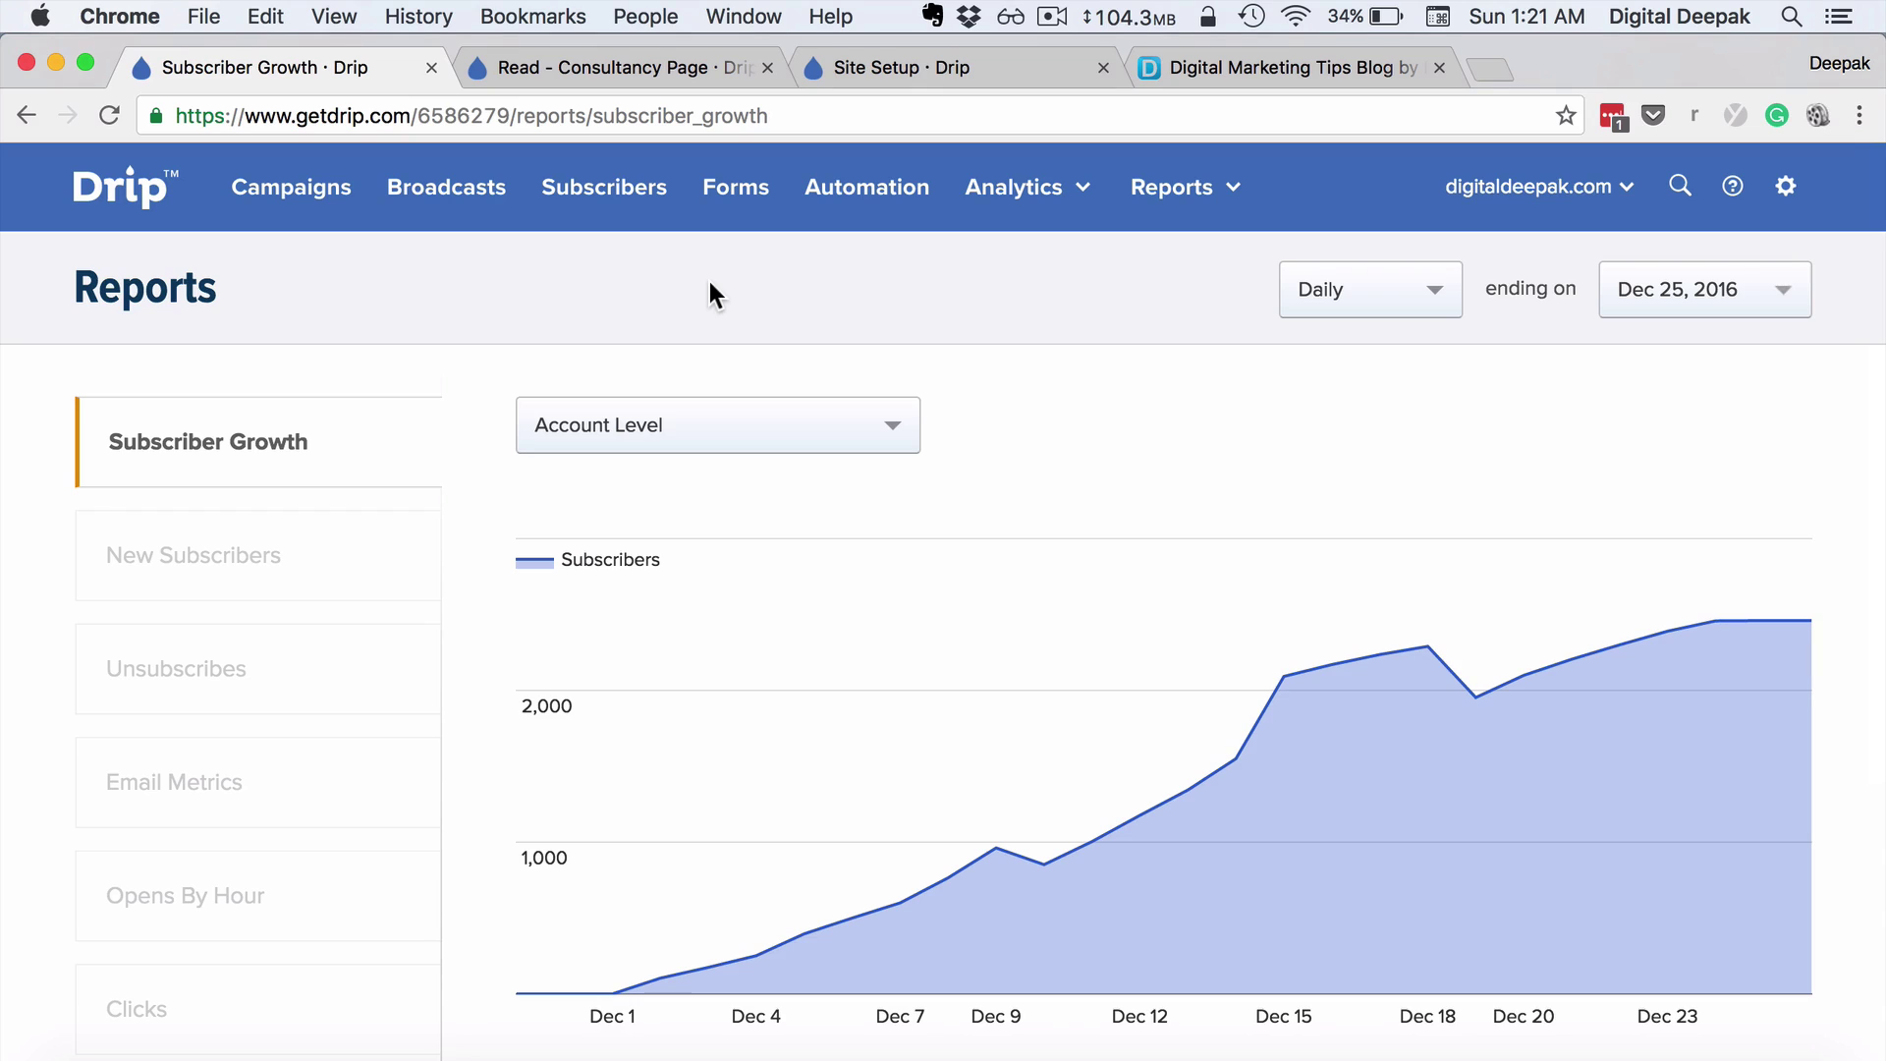
Step: Open the 'Drip.co Email Marketing Tool Review' post in the Digital Marketing Tips Blog tab and skim it
left_click(1194, 73)
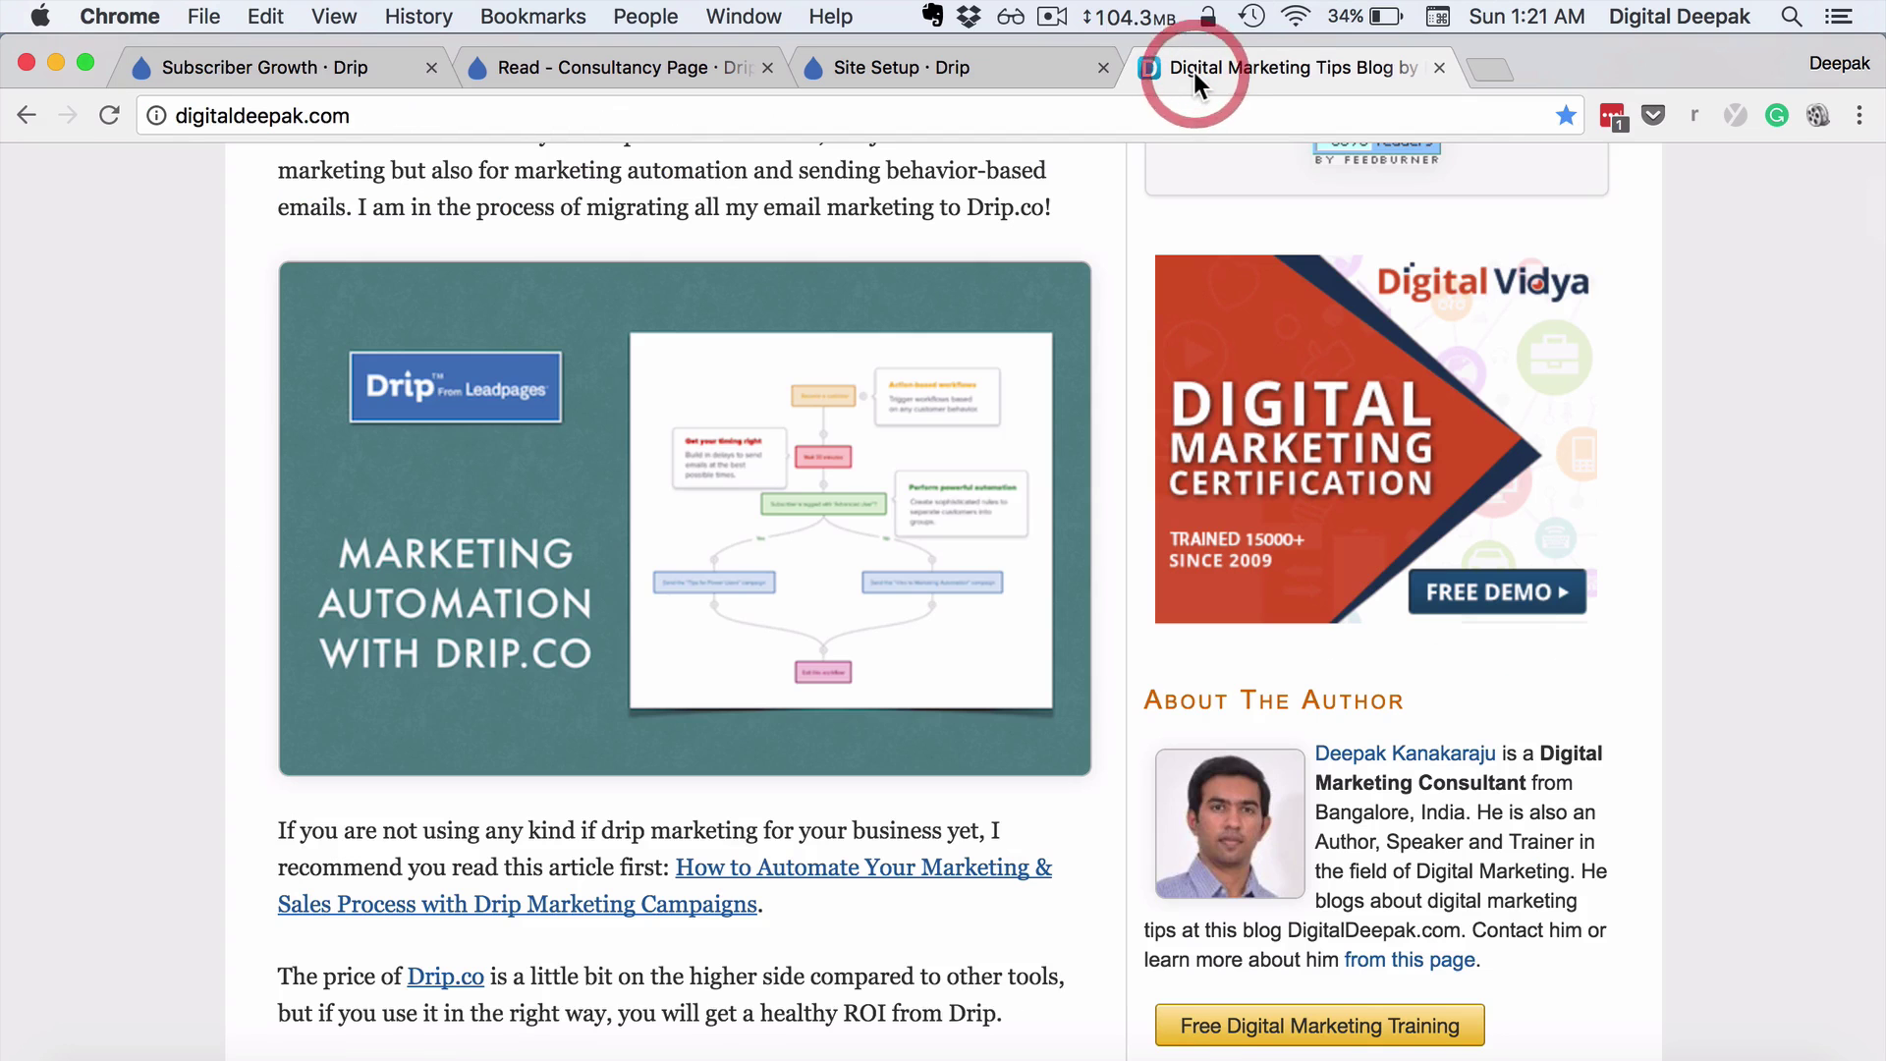
scroll(565, 426, "up", 10)
left_click(632, 482)
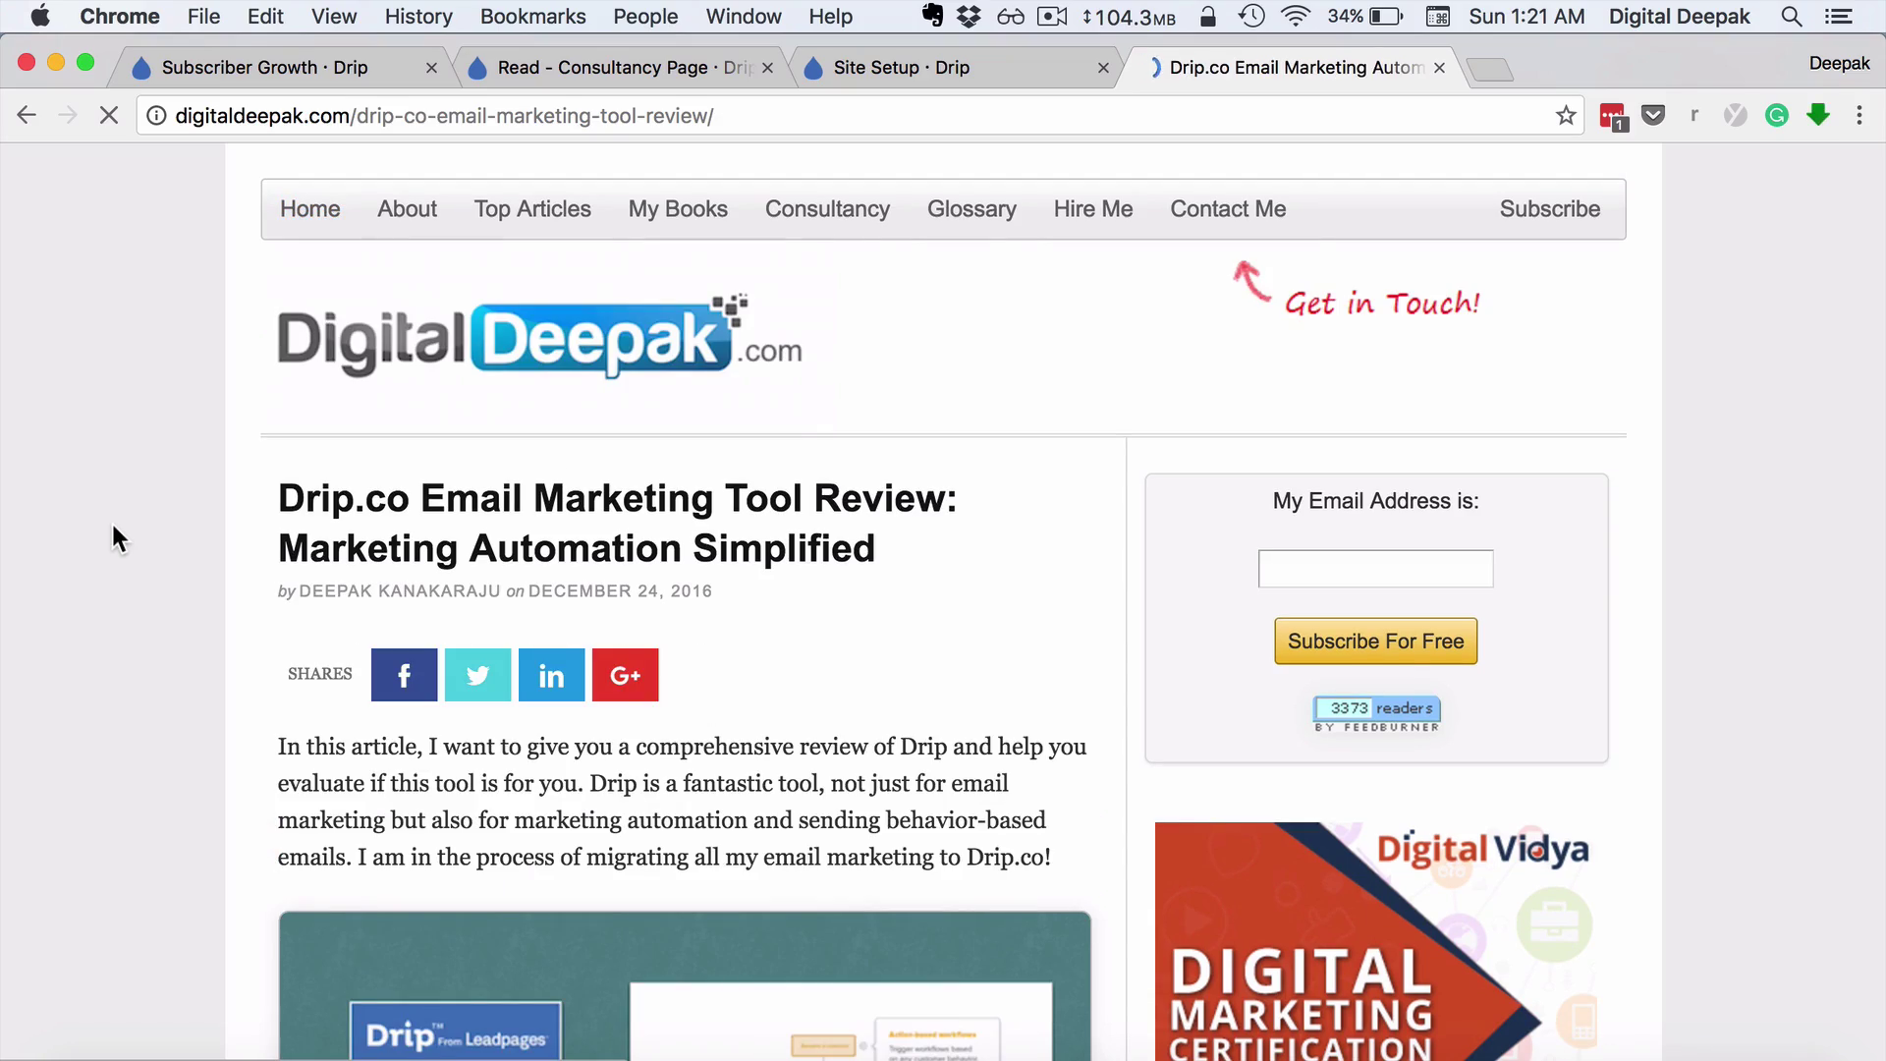
scroll(110, 521, "down", 15)
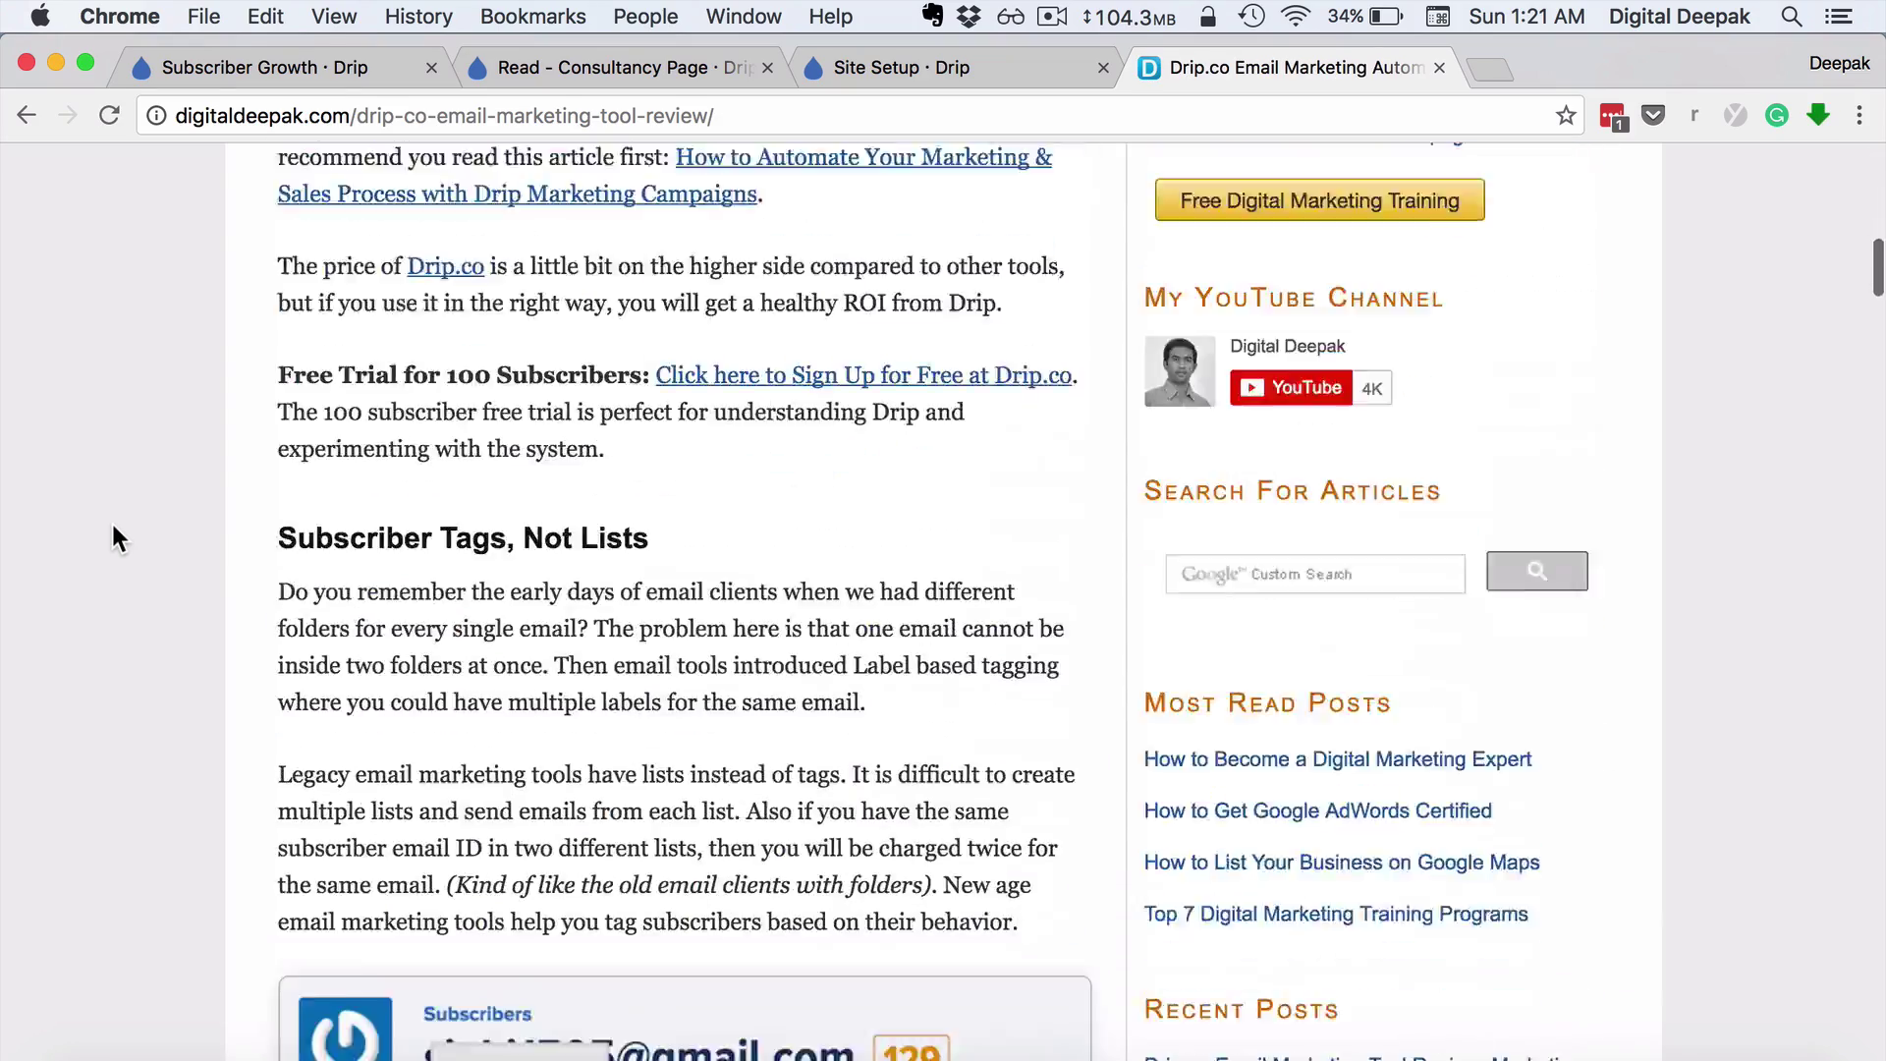
scroll(113, 526, "up", 15)
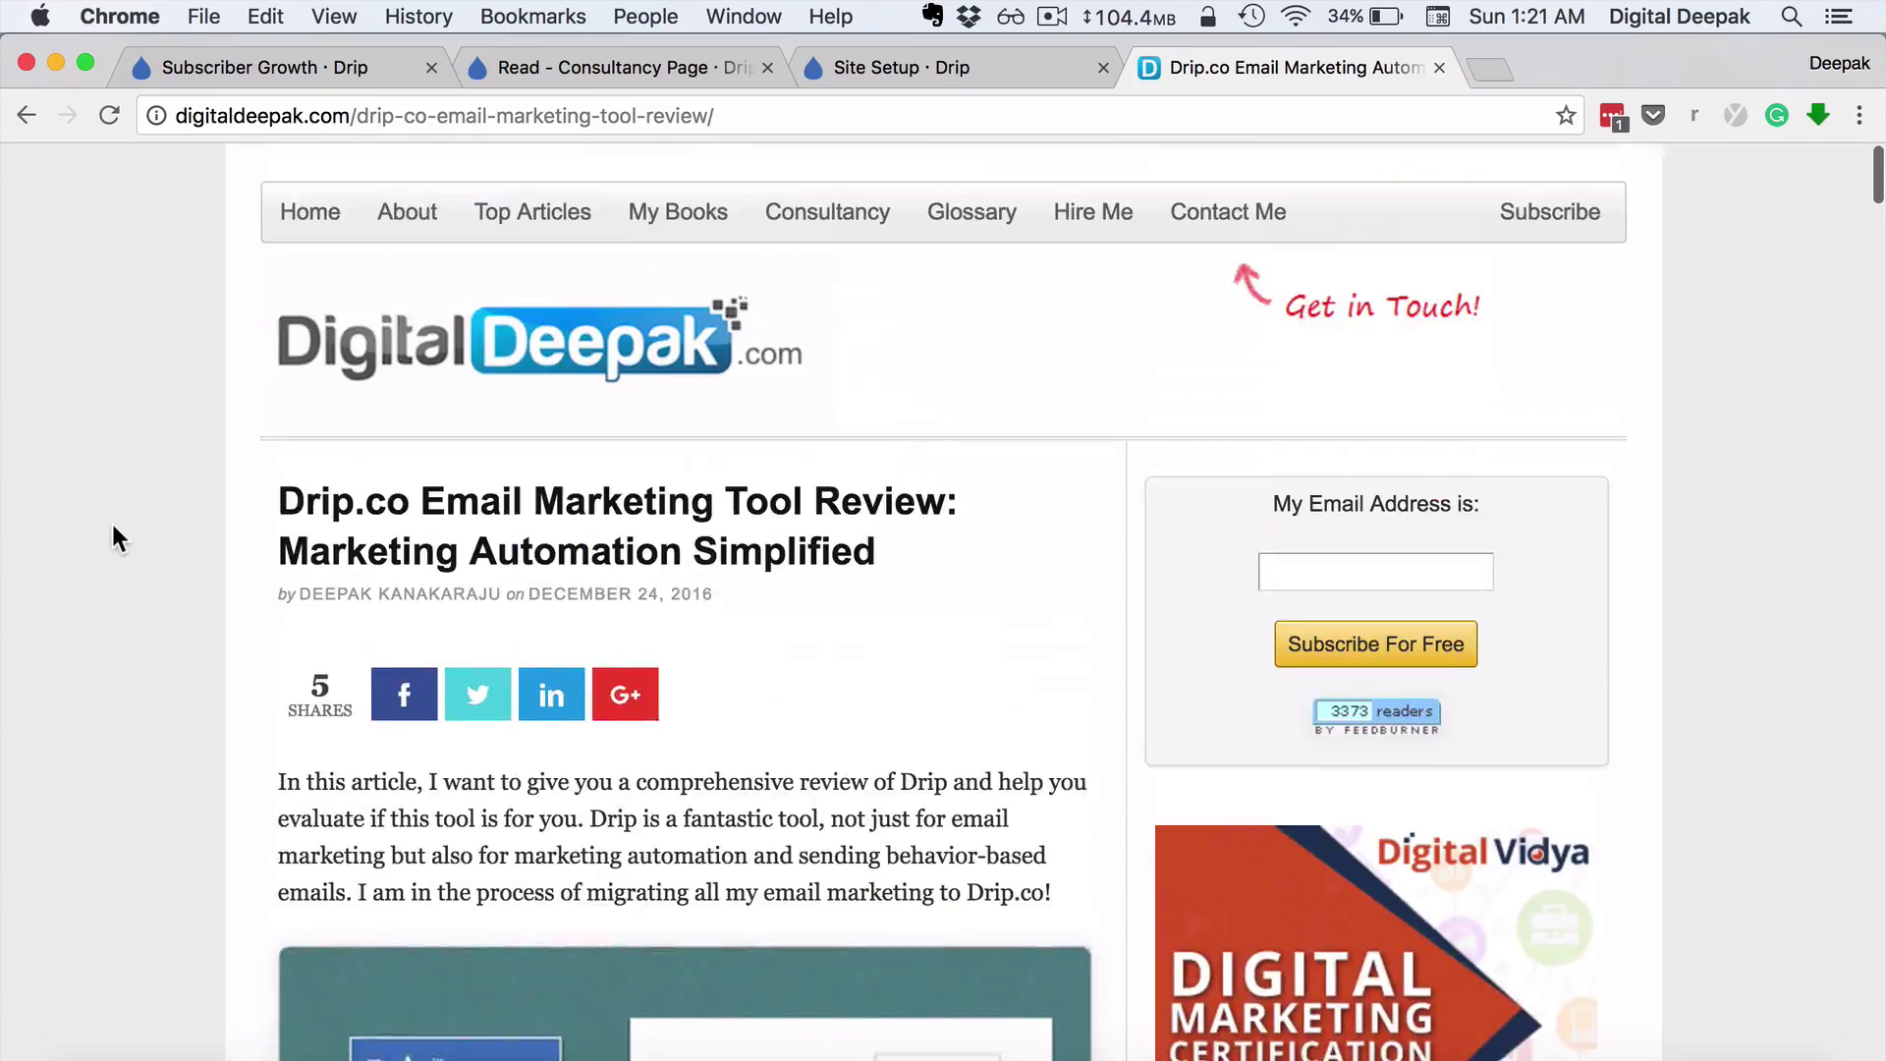